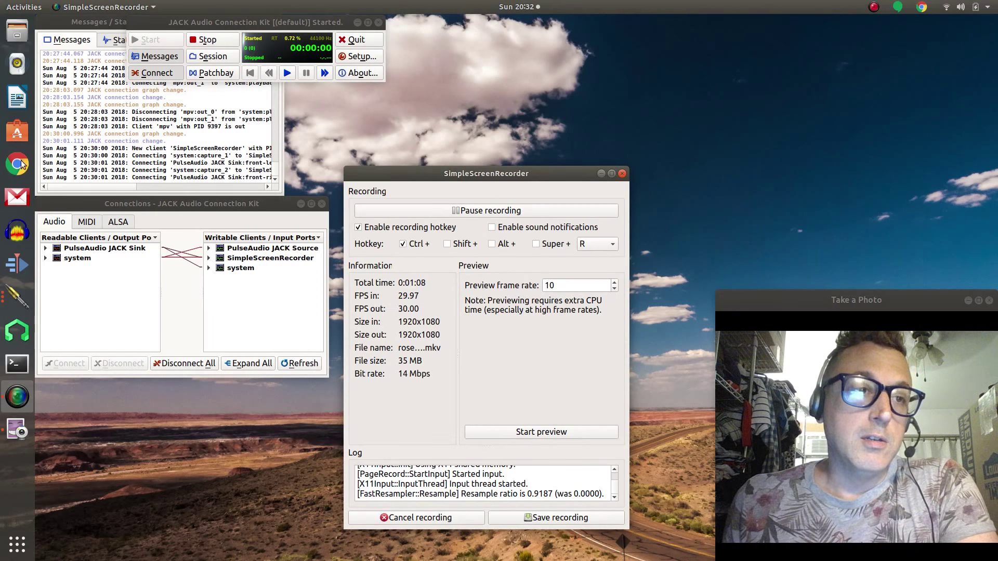
Step: Search Ubuntu Software for qsynth, and close the store window
click(17, 132)
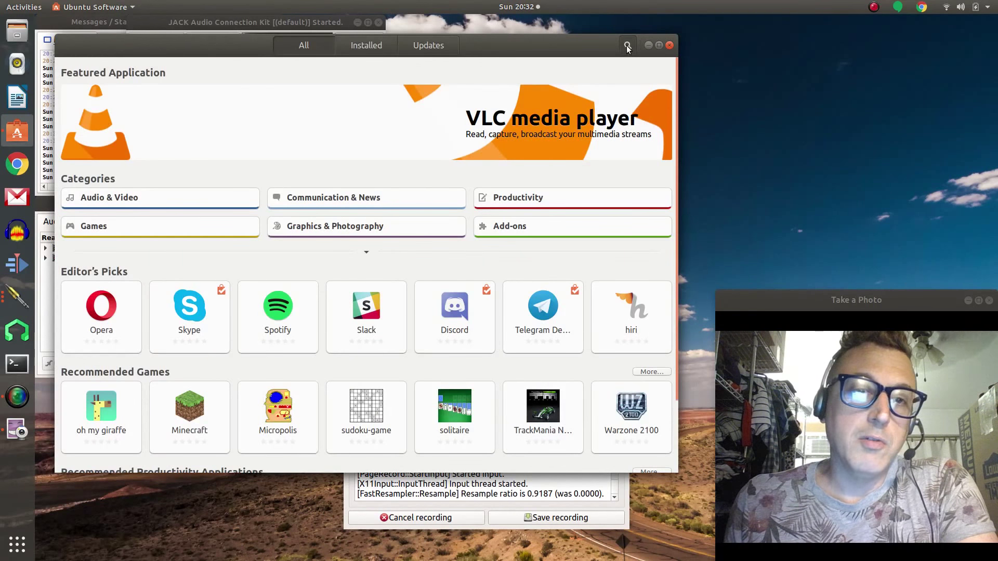
click(628, 46)
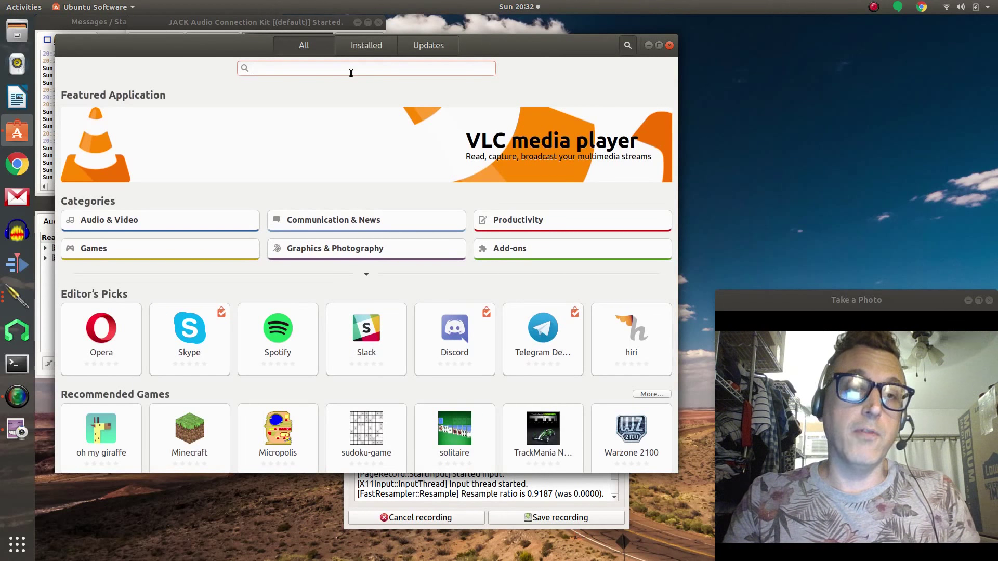
text(qsynth)
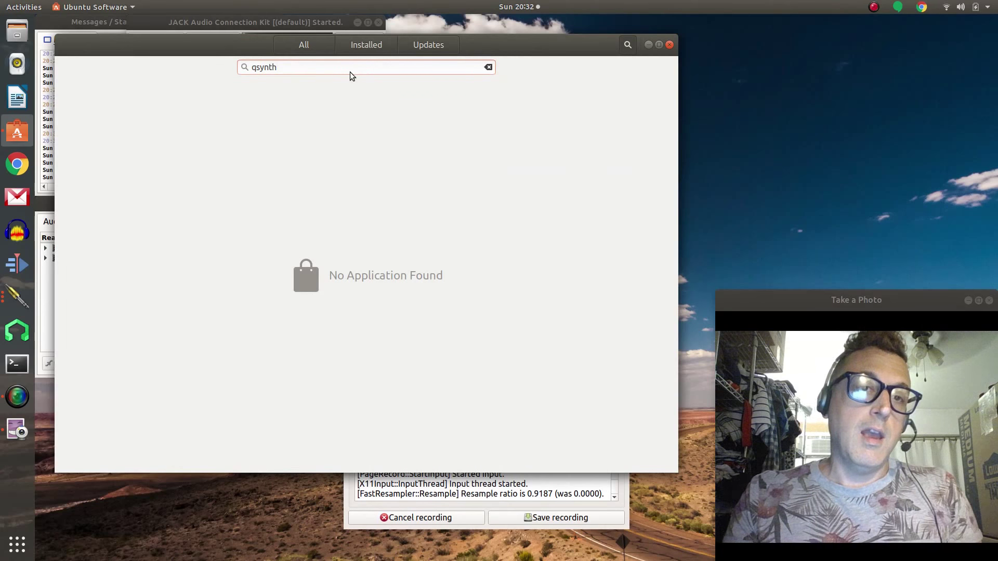
click(488, 68)
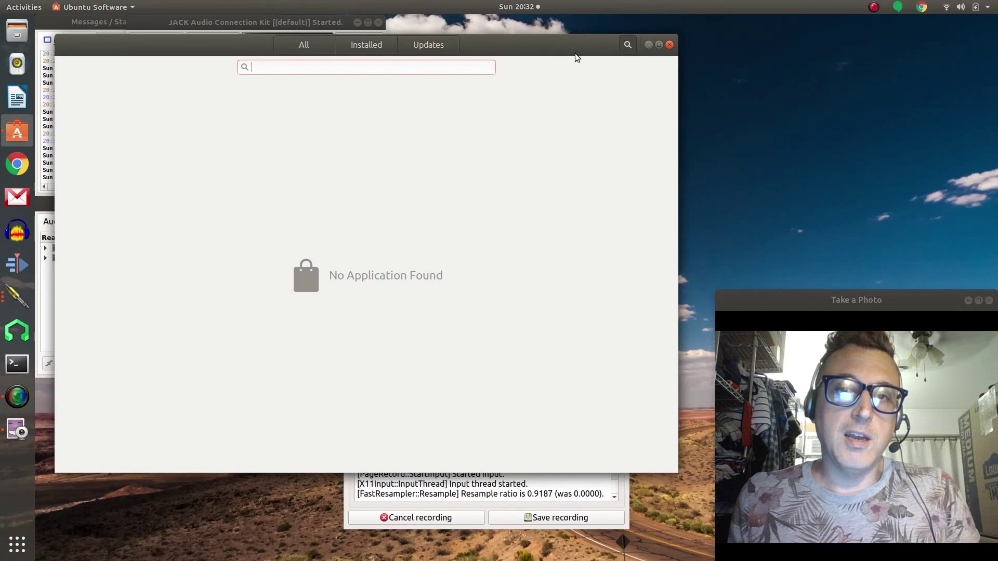
click(670, 45)
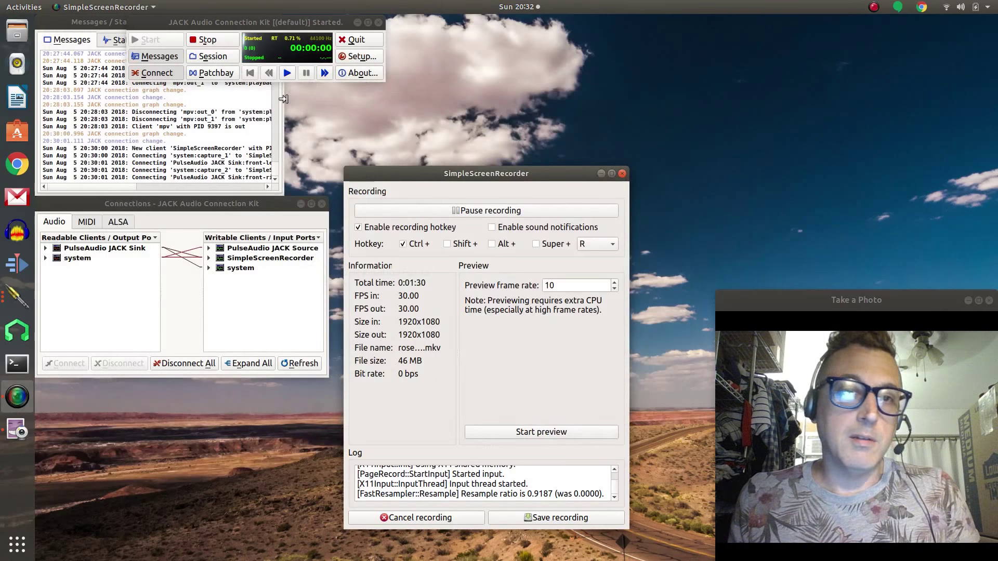
click(375, 107)
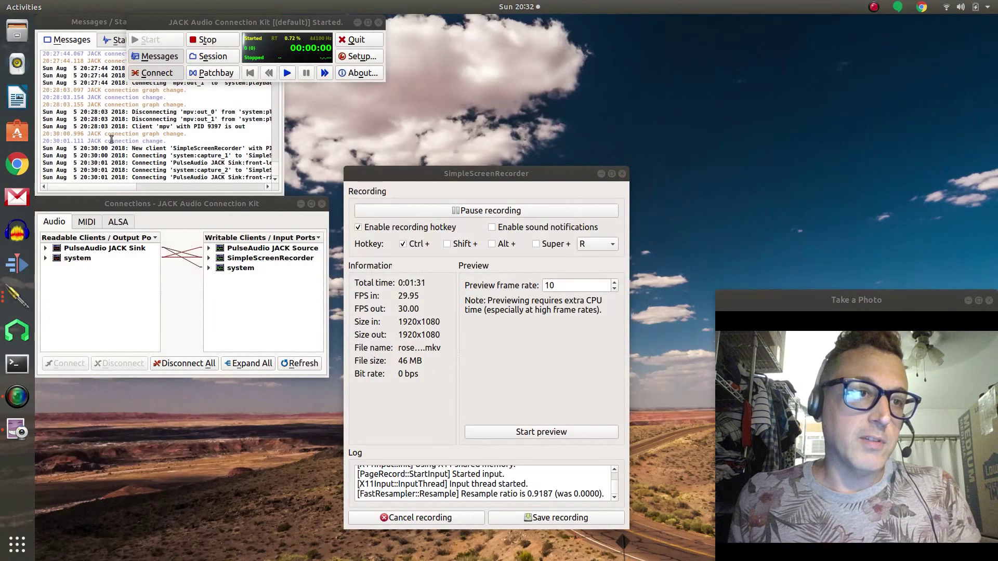
Step: Open a terminal beside the other windows and run sudo apt-get update, entering the account password
click(16, 373)
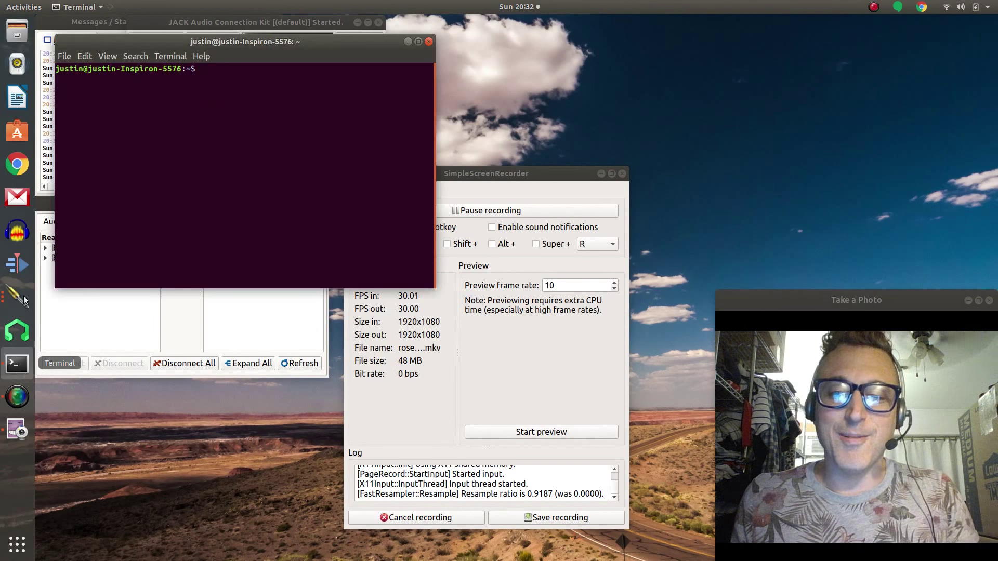
drag(242, 41, 239, 267)
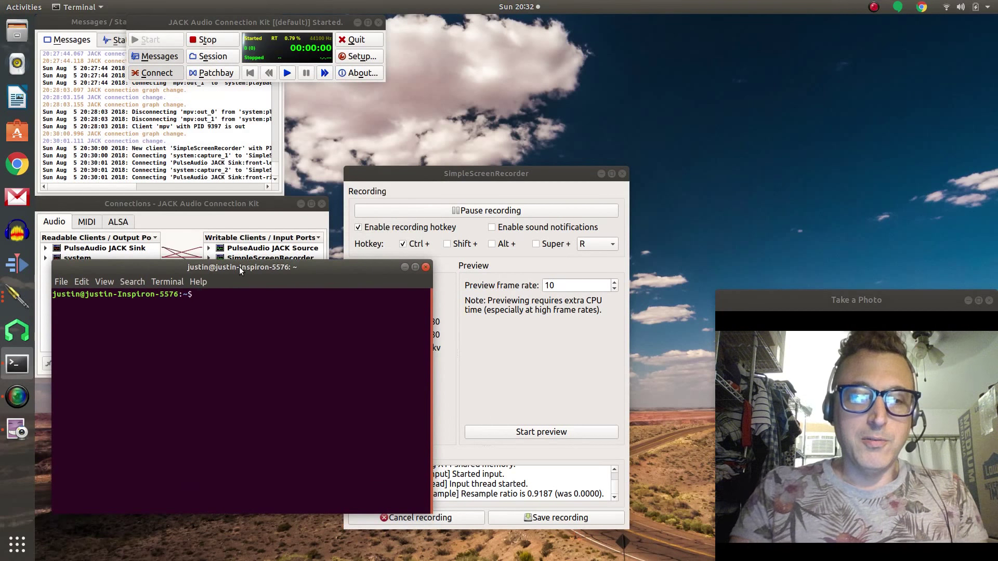
text(sudo apt)
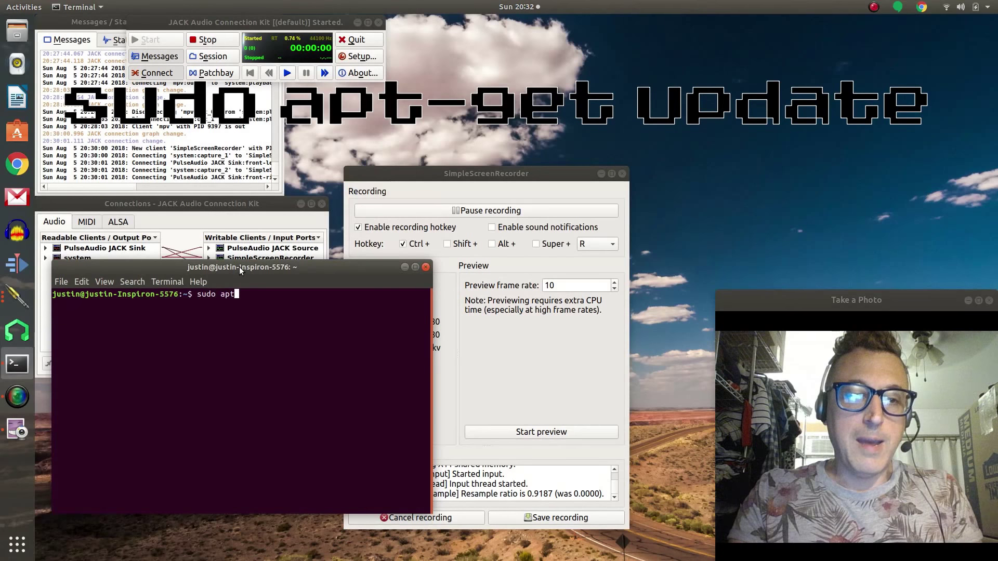
text(-get update)
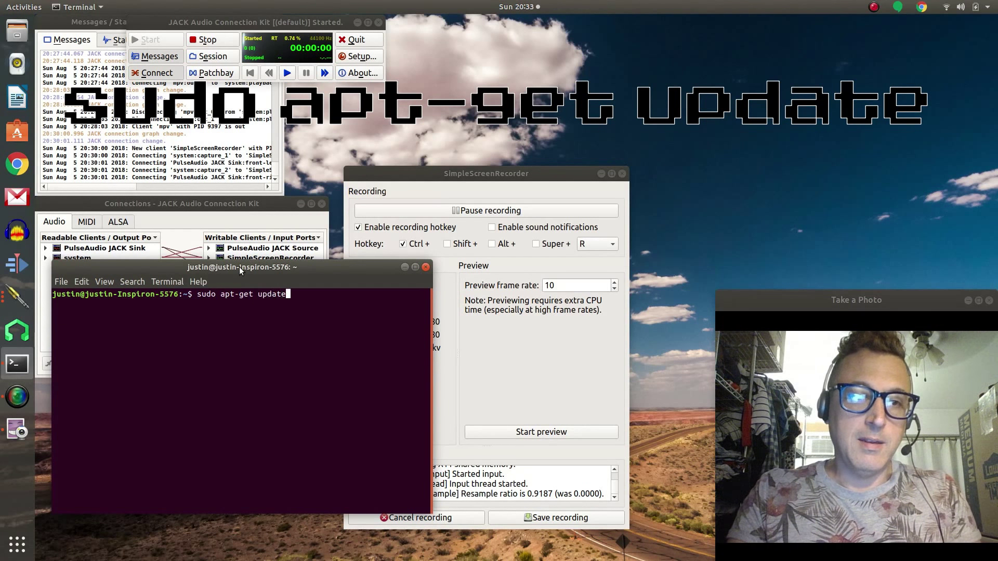
key(Return)
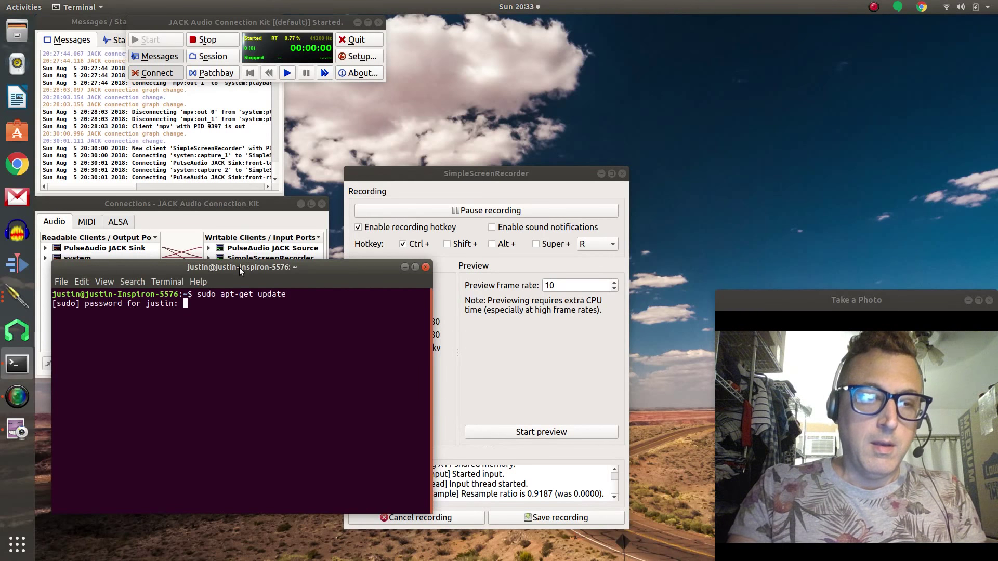
key(Return)
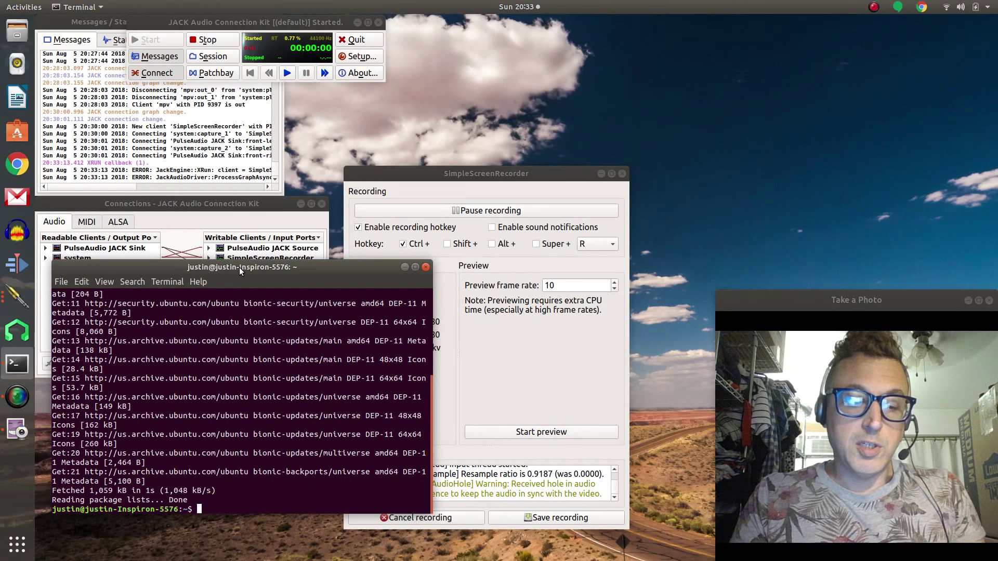
Step: Search the package repositories for the synth with apt-cache search qsynth
text(apt-get)
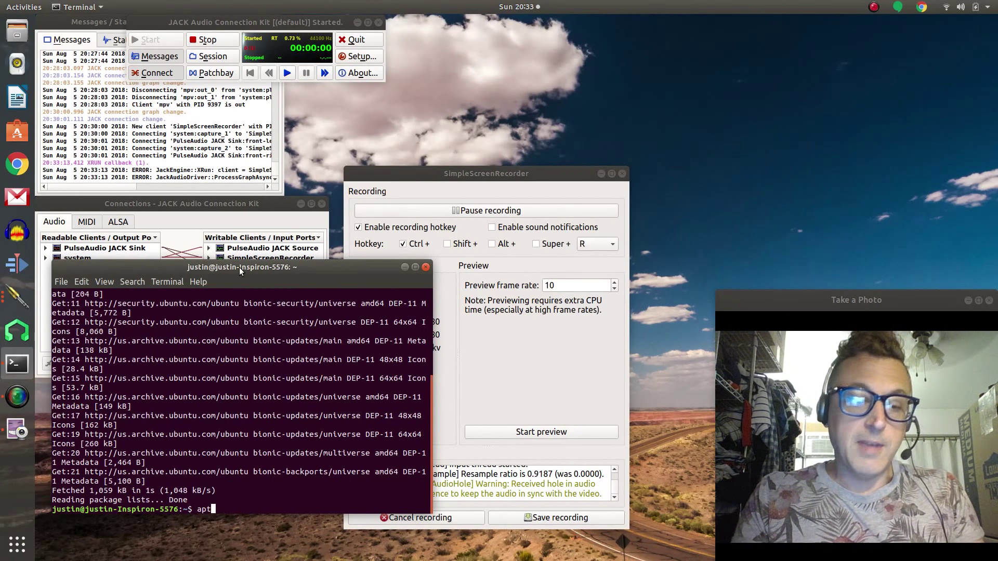
key(BackSpace)
key(BackSpace)
key(BackSpace)
key(BackSpace)
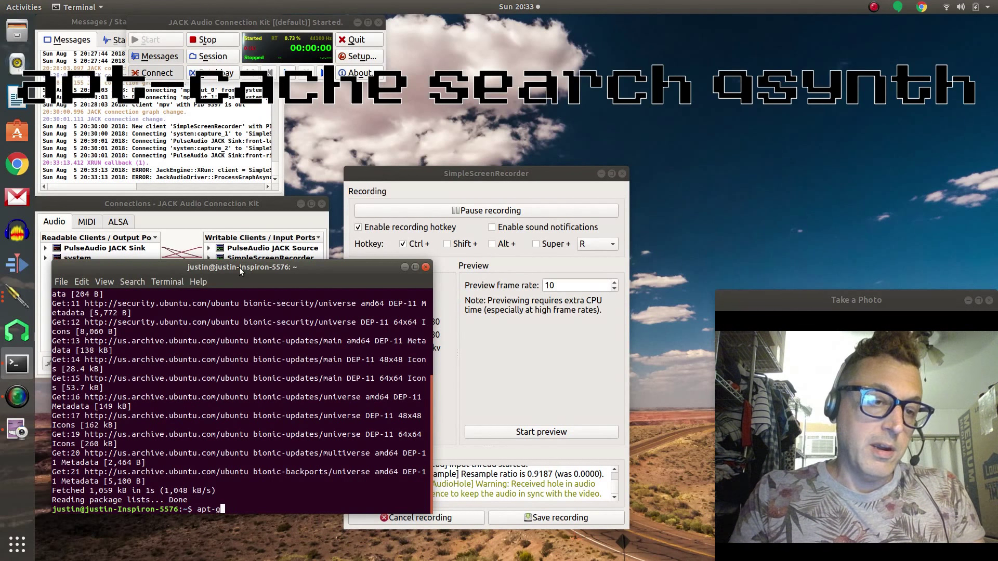
text(cache sea)
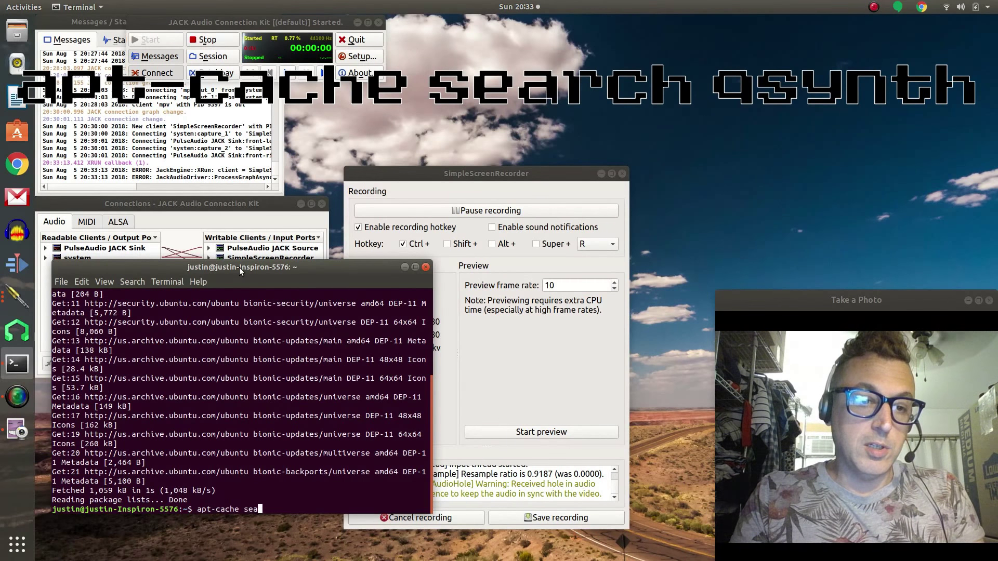
text(rch qsynth)
key(Return)
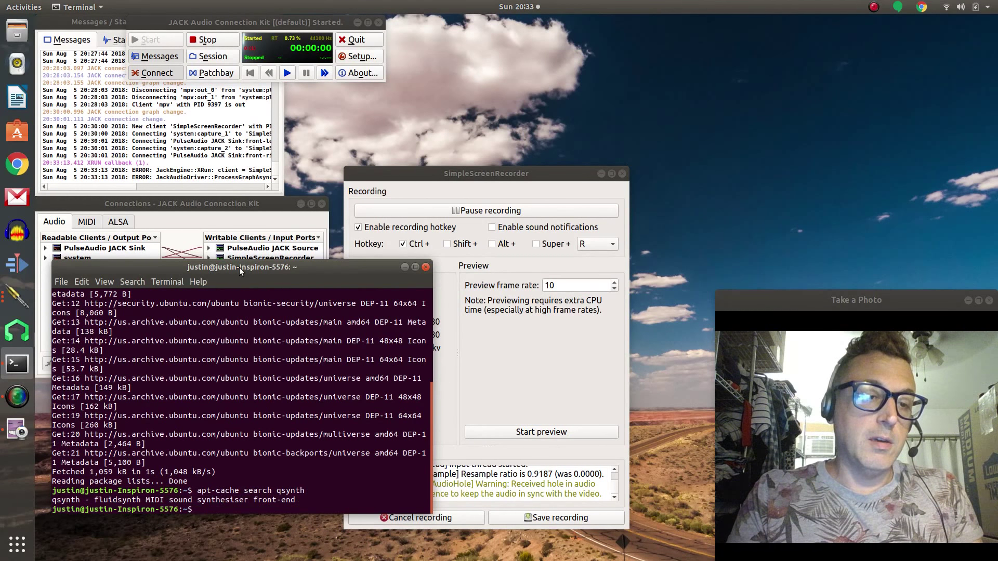
Step: Install the synth with sudo apt-get install qsynth, accept the additional packages, and close the terminal
text(sudo)
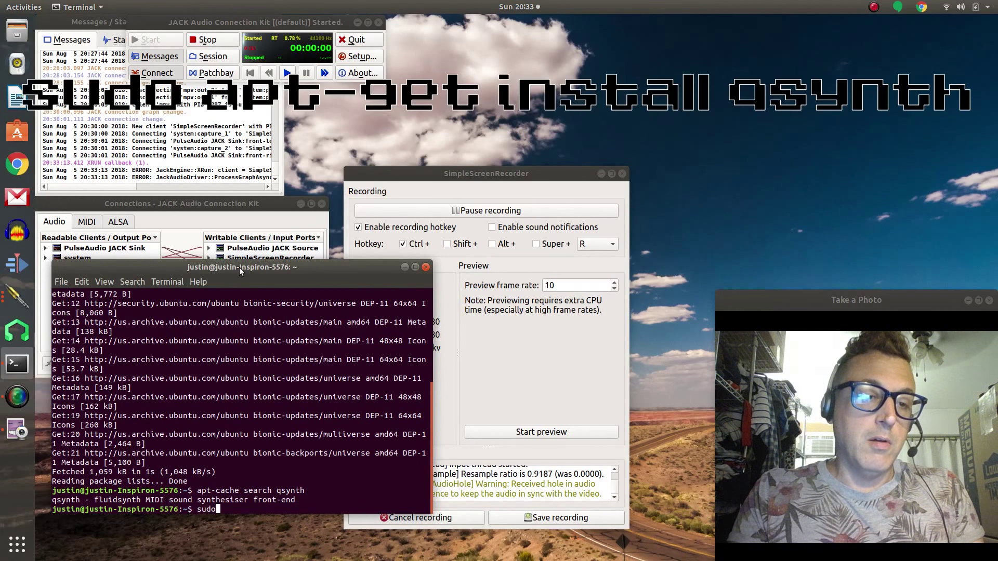
text( apt-get s)
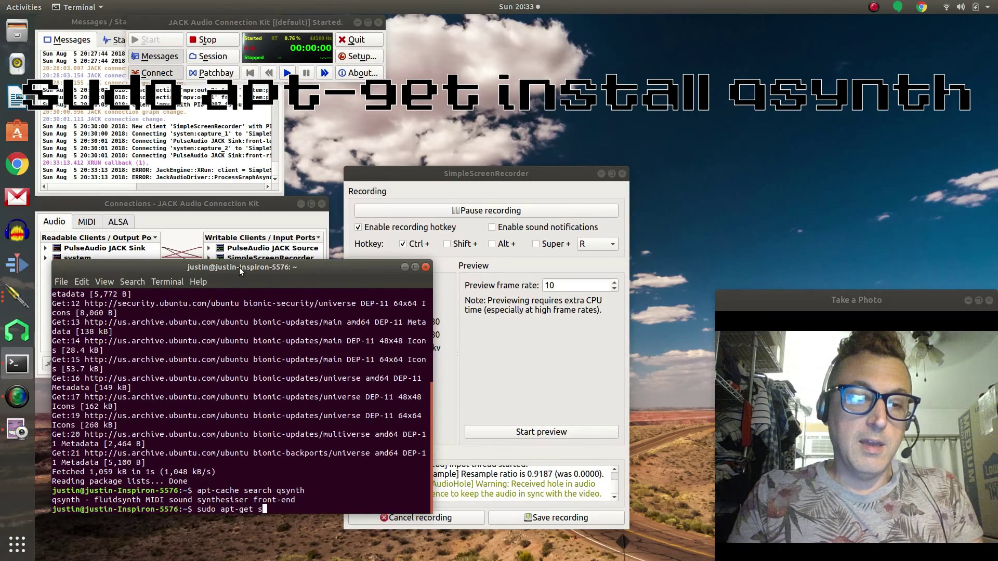
key(BackSpace)
text(install q)
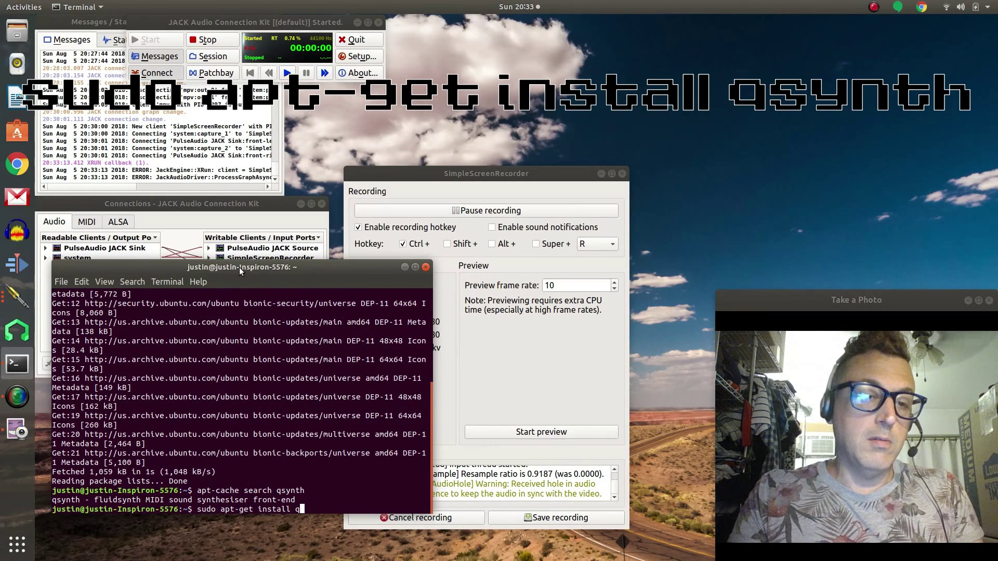
text(synth)
key(Return)
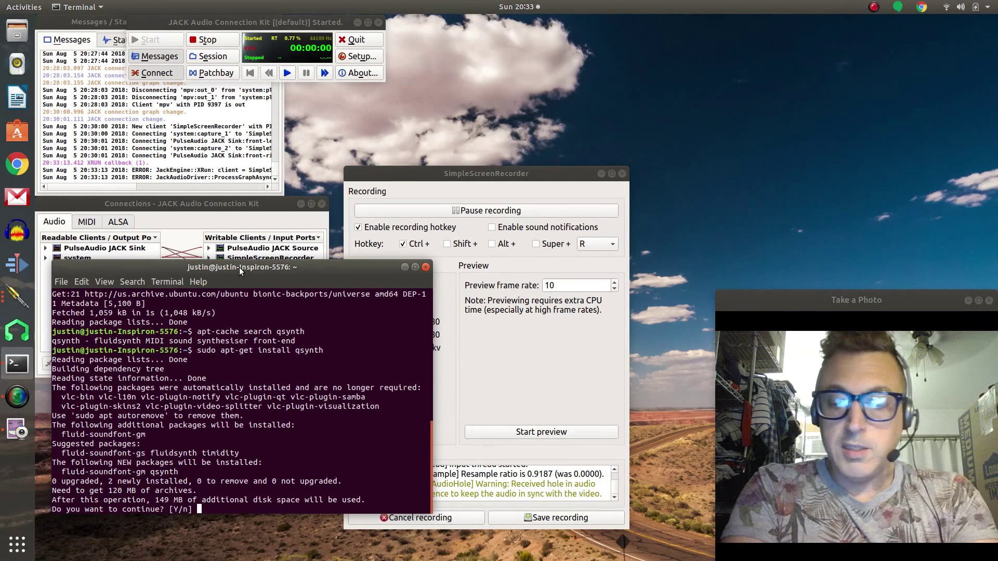
key(Return)
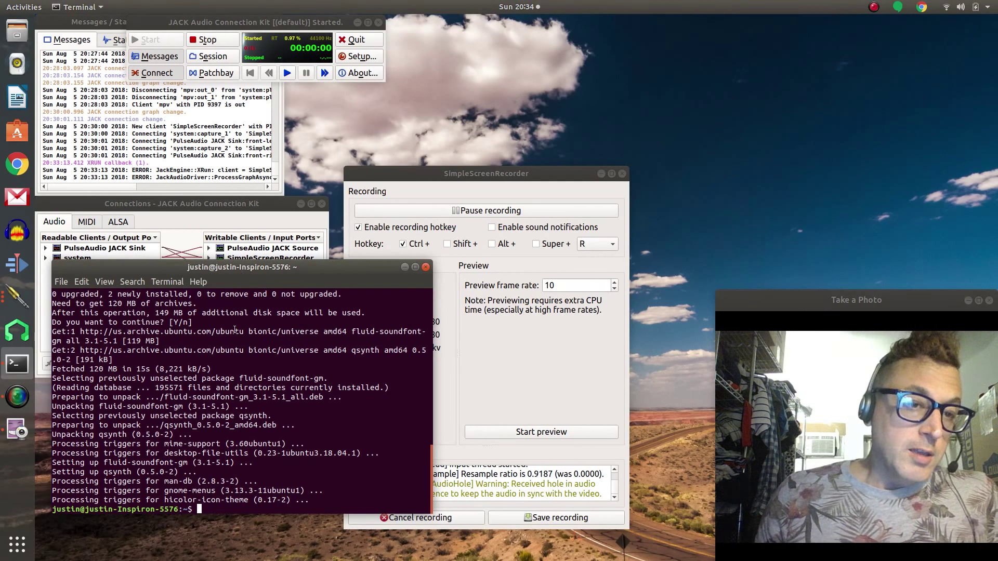
click(428, 268)
Step: Switch to the JACK Connections window and examine the audio capture ports under the system client
click(219, 26)
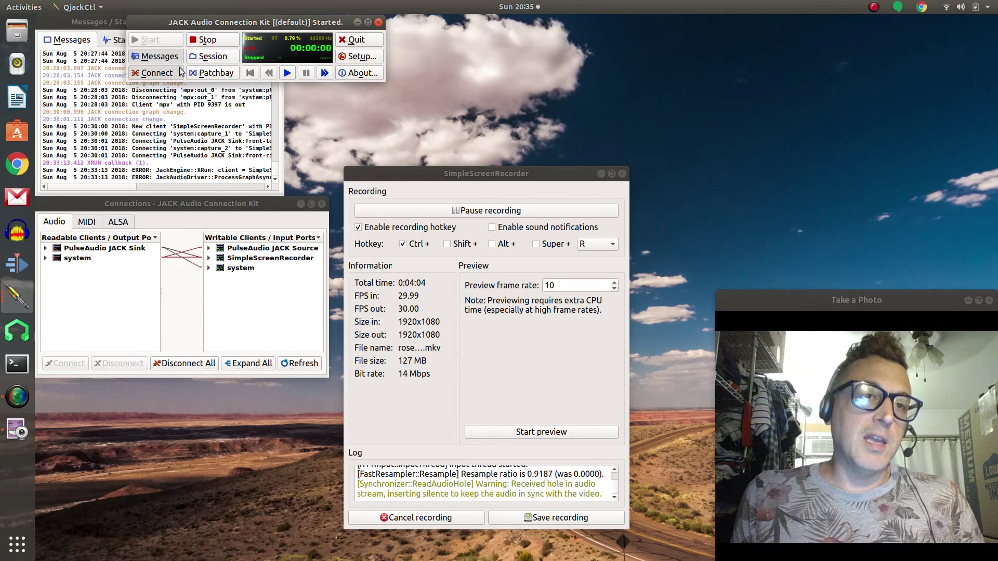
click(159, 74)
click(160, 75)
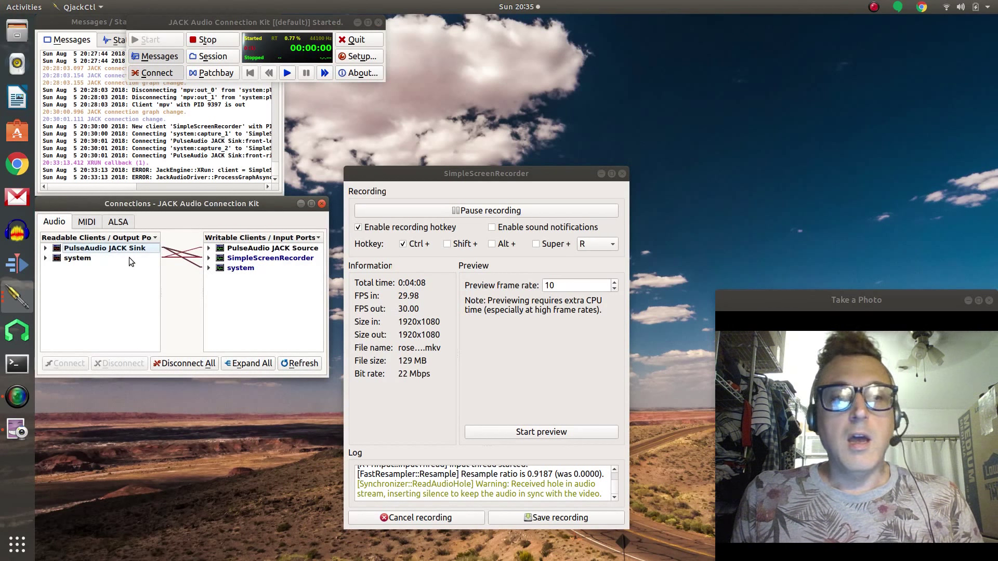
click(46, 258)
click(46, 260)
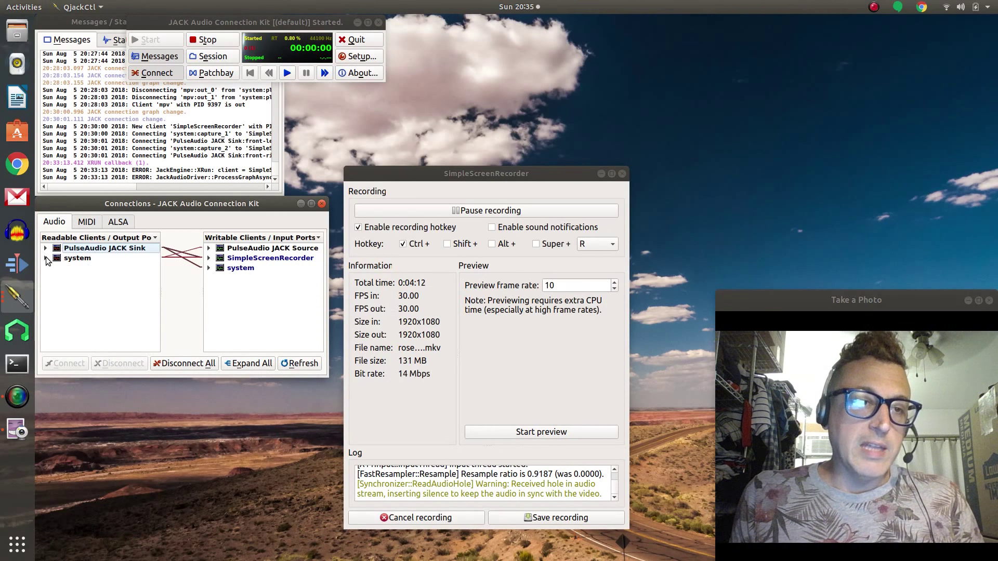
click(46, 259)
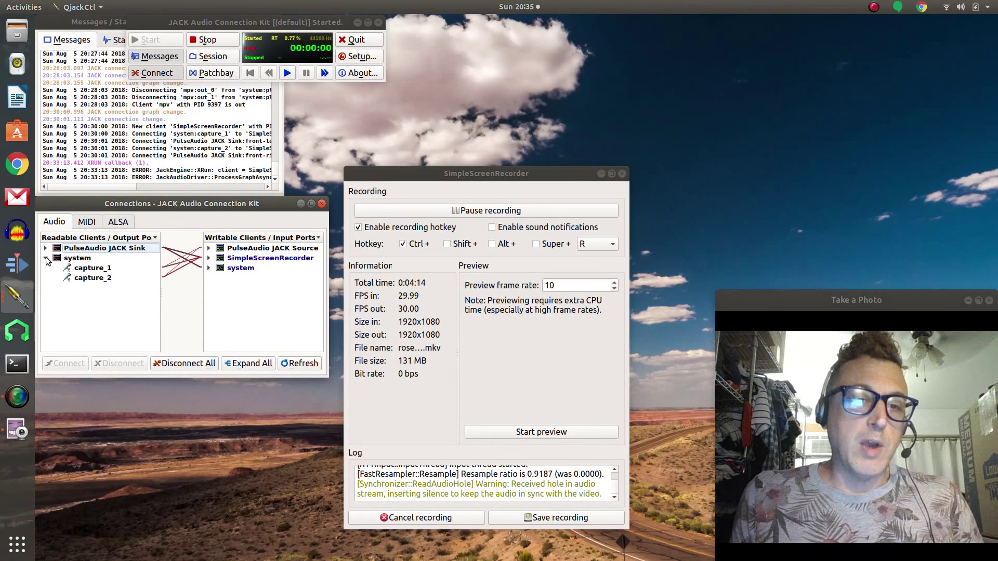
click(46, 259)
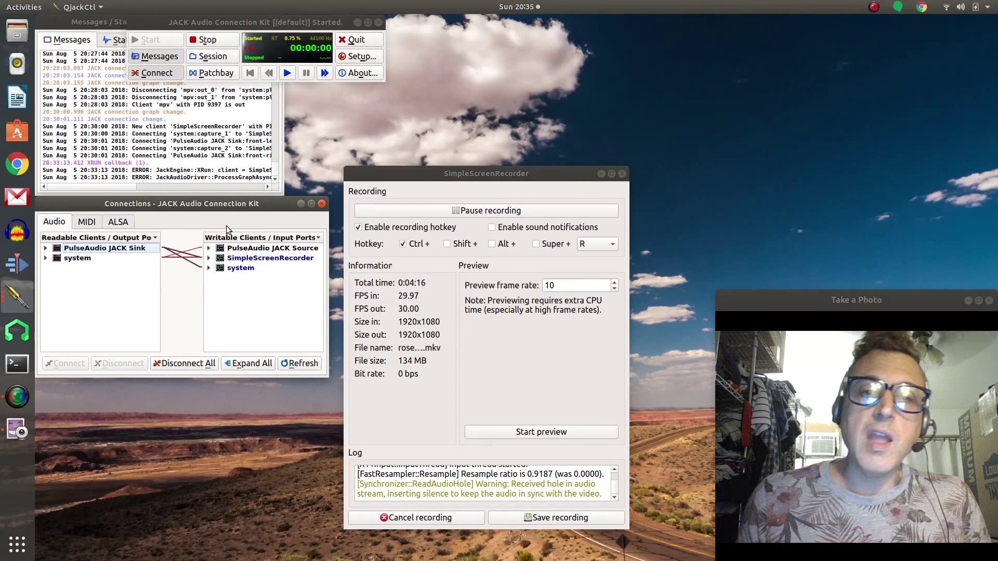
Step: Minimize the SimpleScreenRecorder window and launch Qsynth through the desktop's application search
click(432, 176)
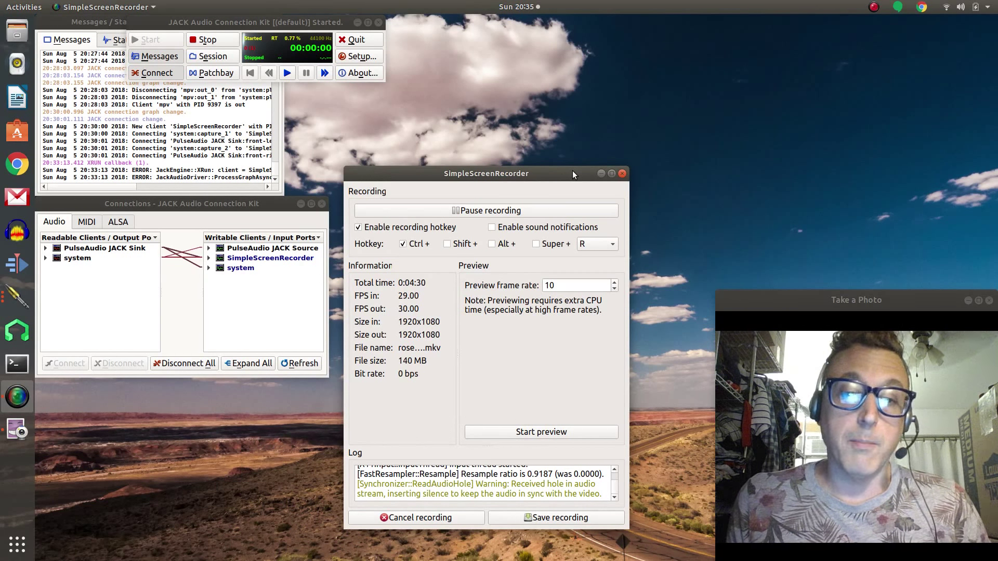
click(602, 173)
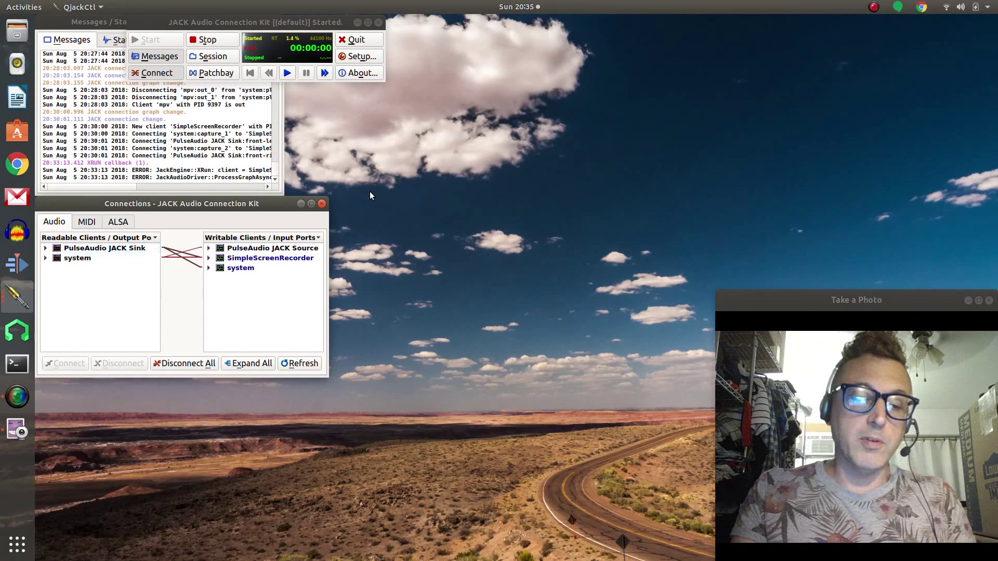
key(super)
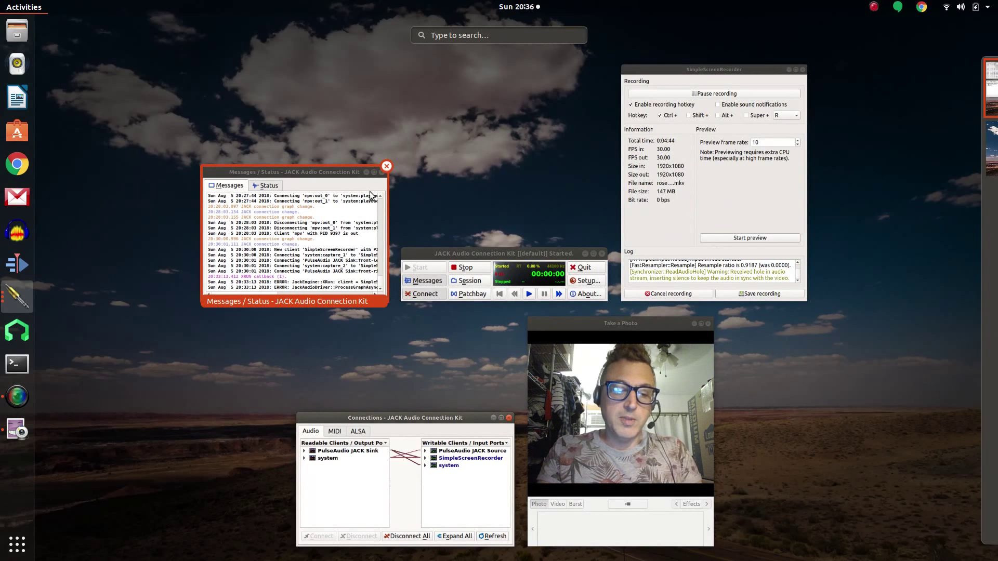
text(ql)
text(sy)
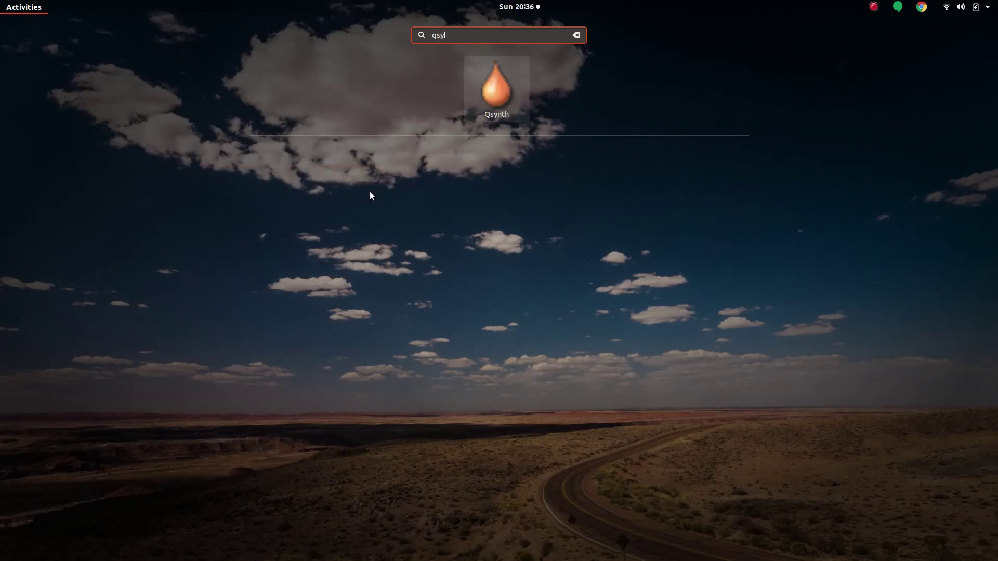
key(Return)
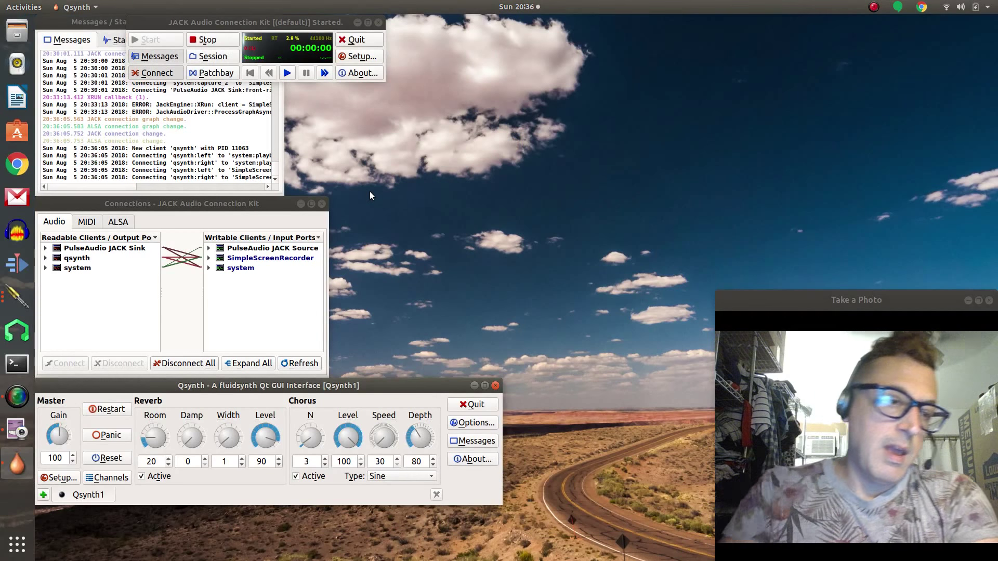
Step: Open the setup of the Qsynth1 engine and review its MIDI, audio and soundfont settings
click(70, 479)
click(221, 382)
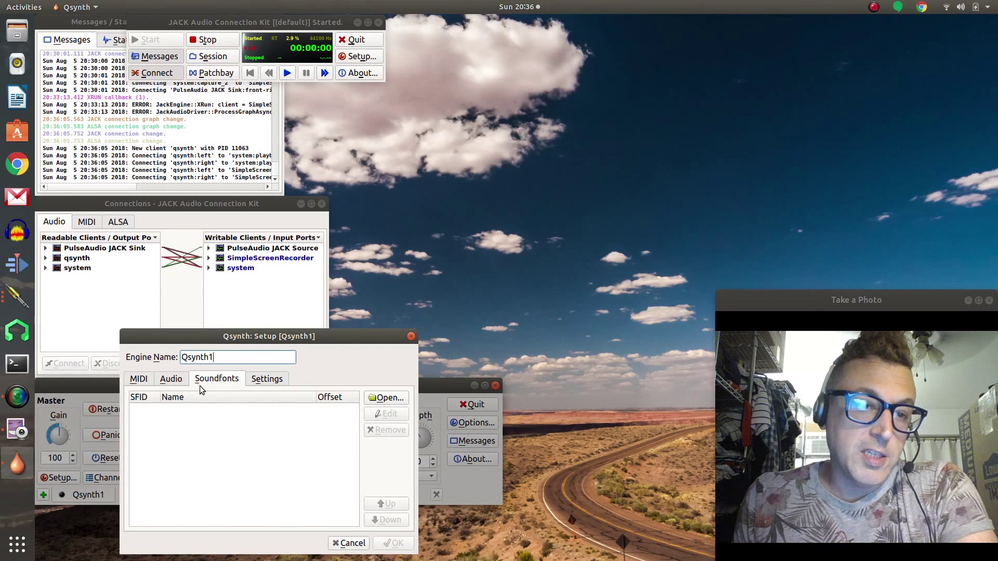
click(145, 379)
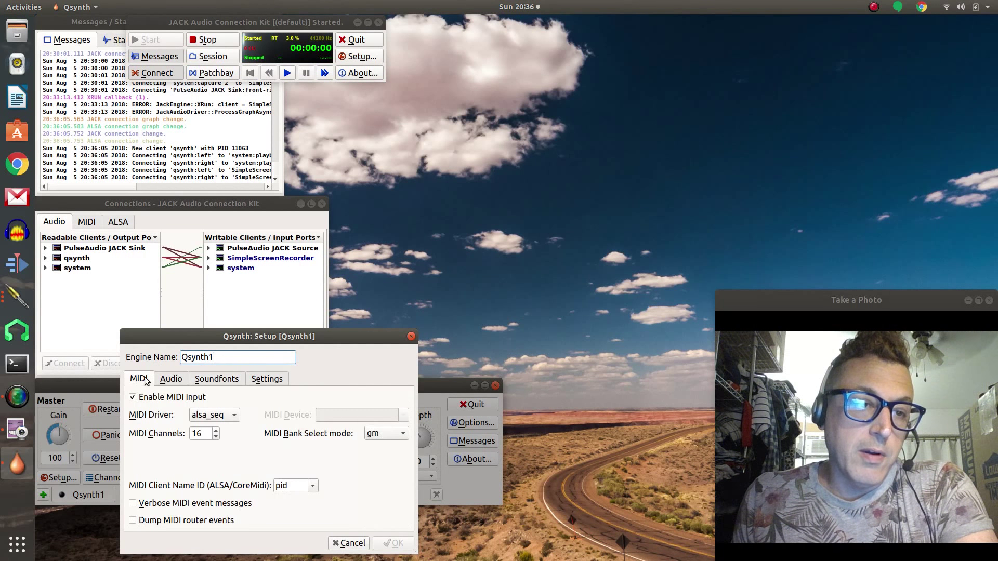
click(175, 383)
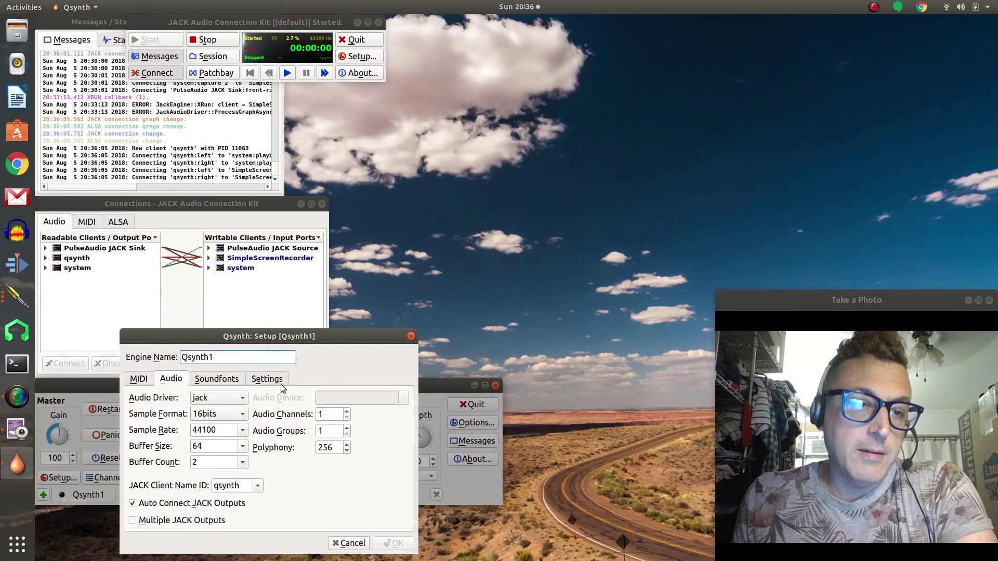
click(225, 383)
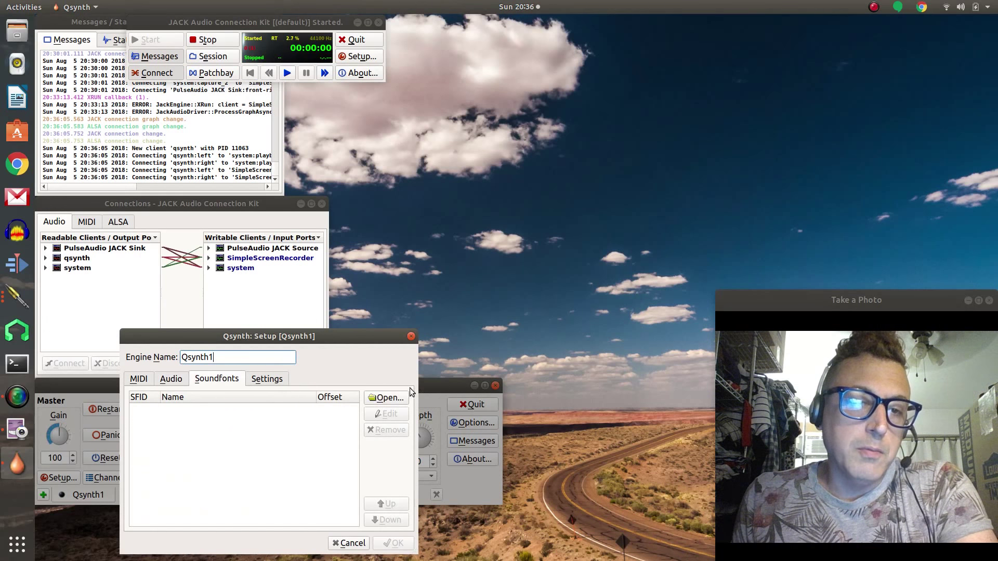
Step: Load the soundfont FluidR3_GM.sf2 from /usr/share/sounds/sf2, apply the setup, and restart the Qsynth1 engine
click(378, 398)
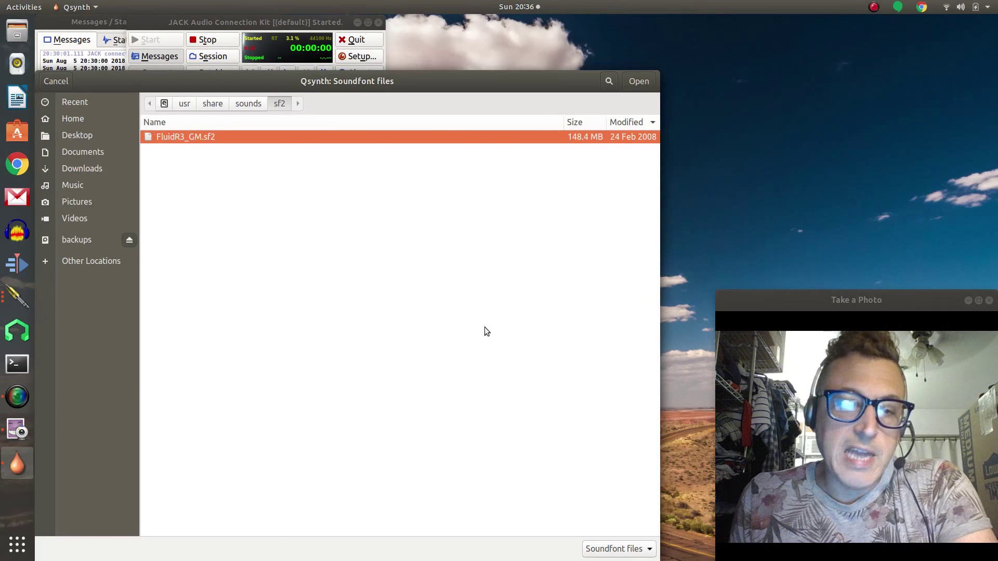
click(639, 82)
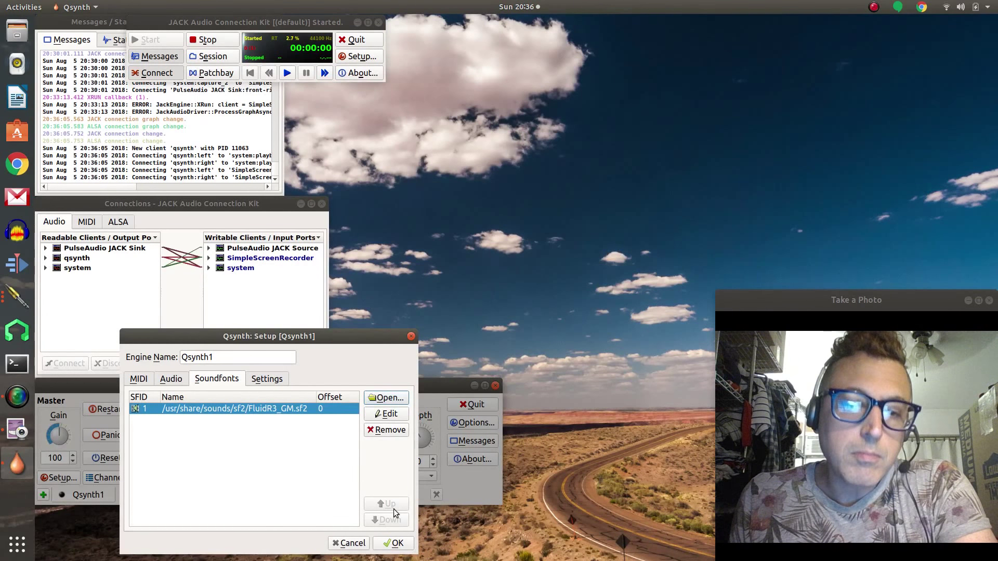
click(398, 543)
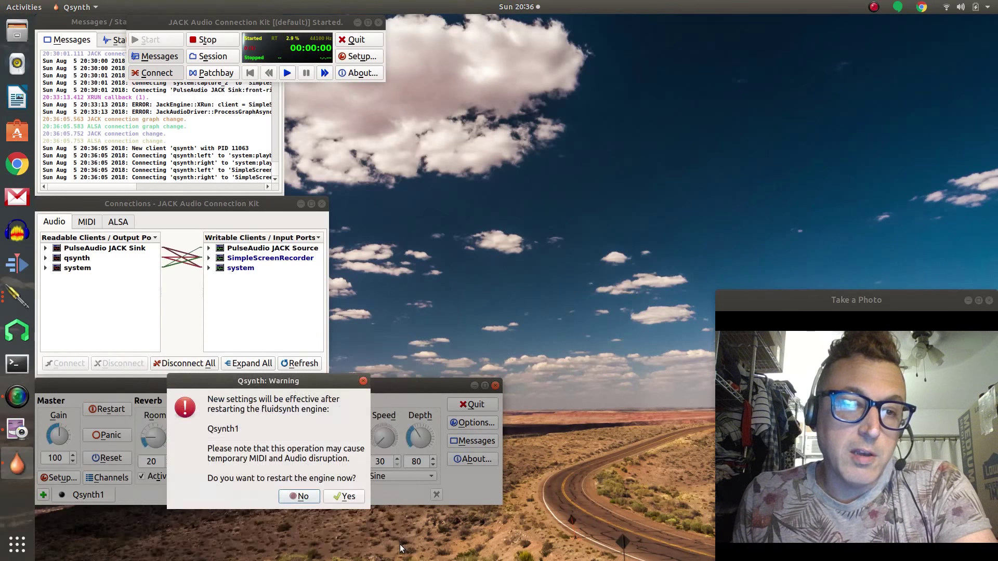
click(345, 497)
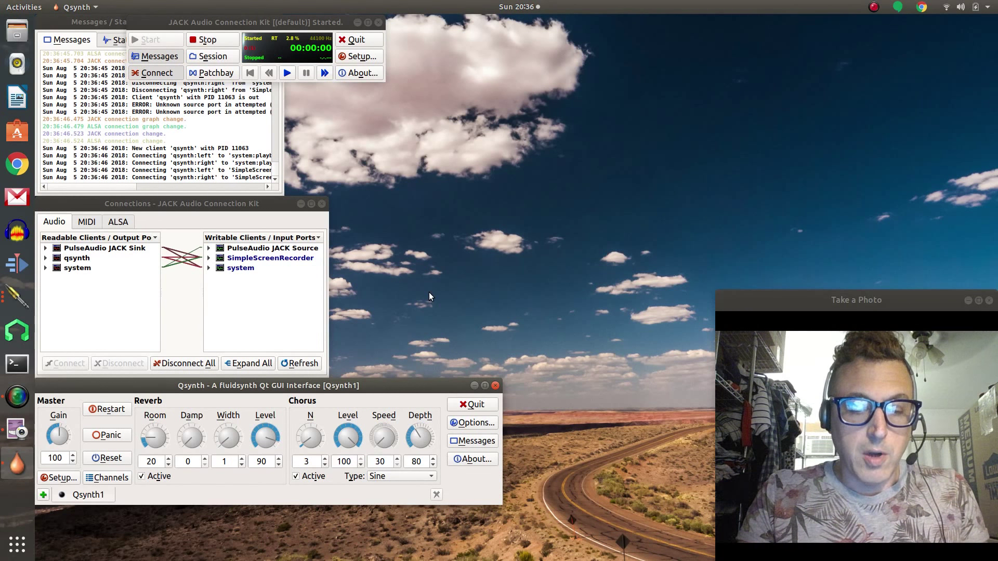
Step: Launch Rosegarden through the desktop's application search and dismiss its welcome message
key(super)
text(rol)
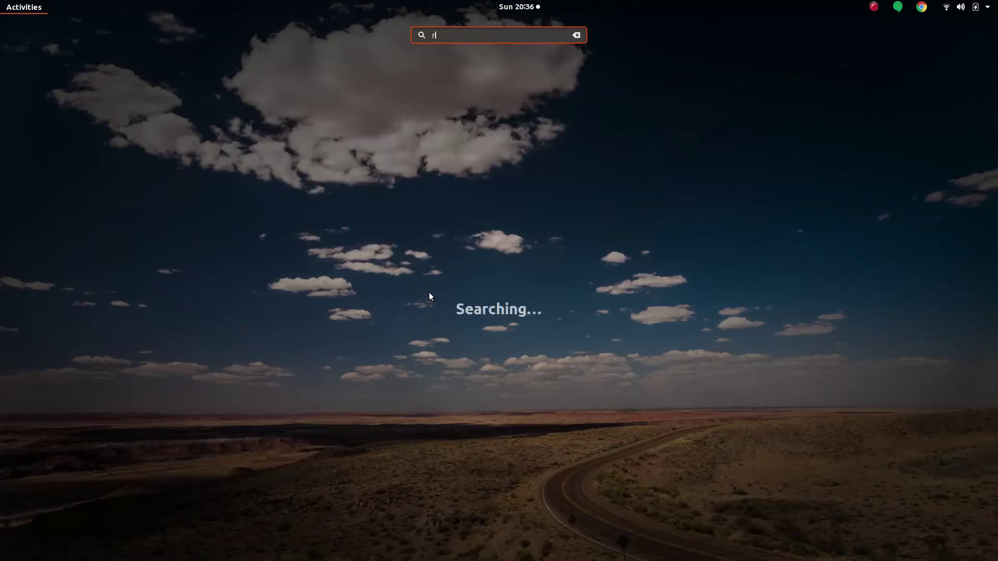
text(se)
key(Return)
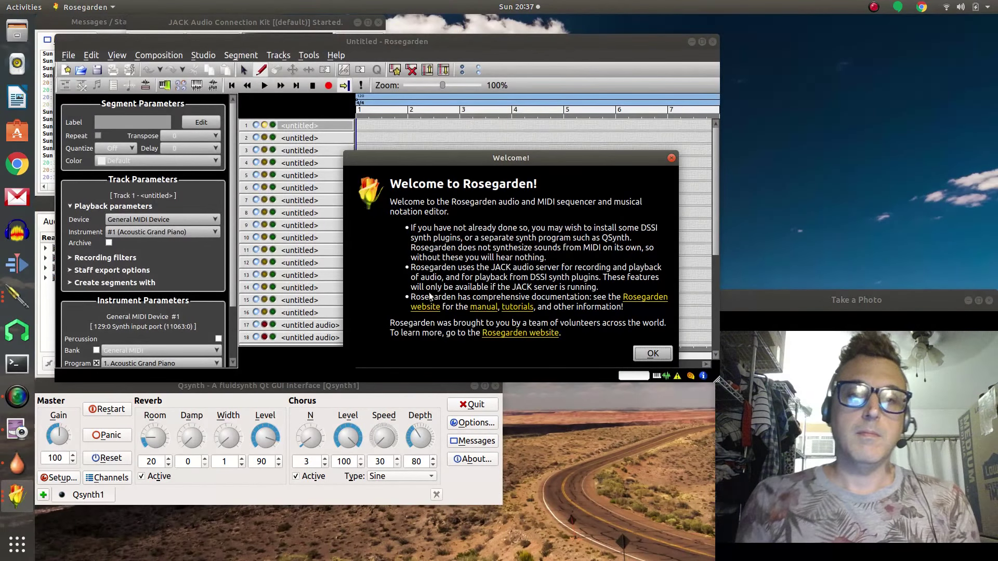
click(653, 354)
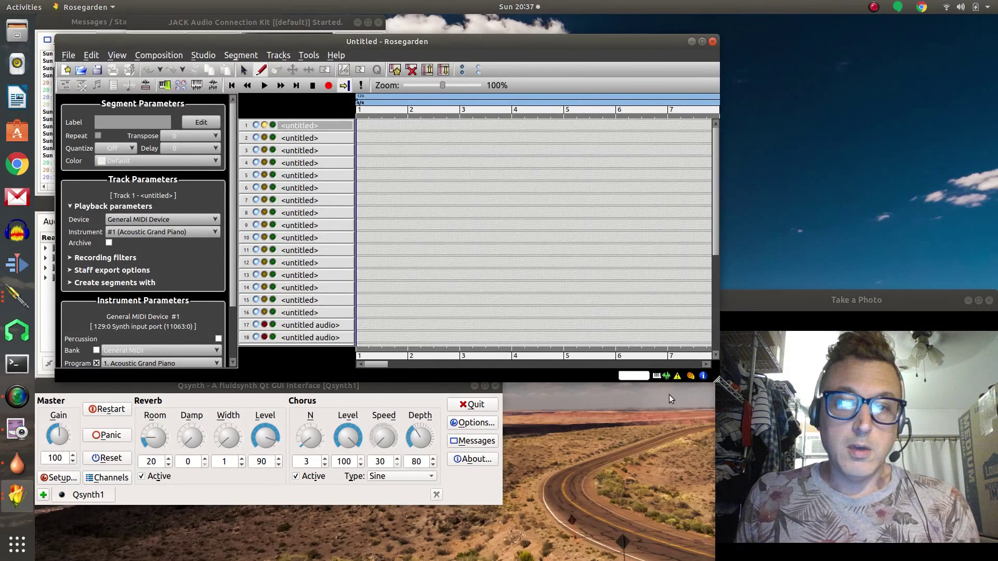
Step: Review Rosegarden's performance problem report, close it, and enlarge the main window to show more tracks
click(676, 378)
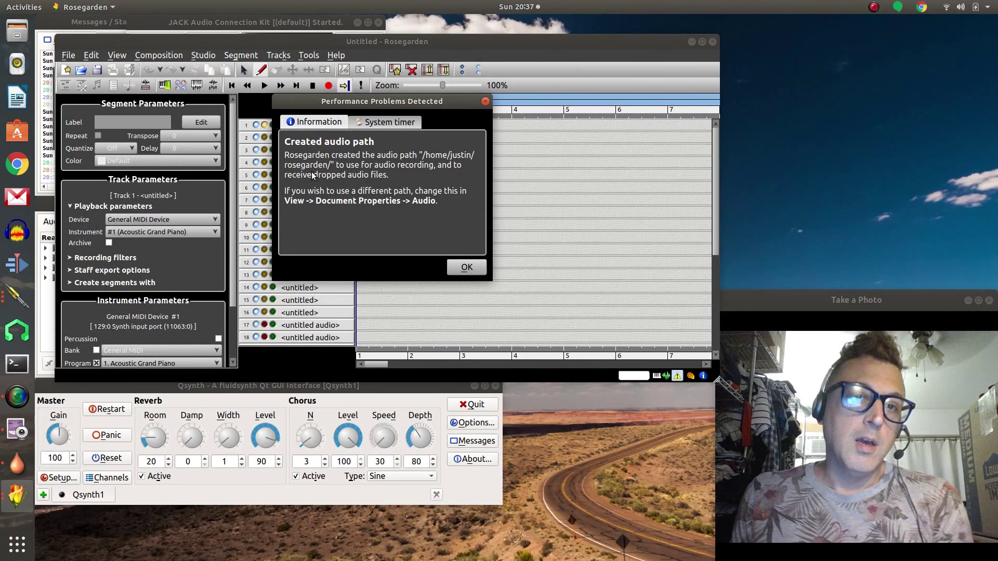
click(477, 268)
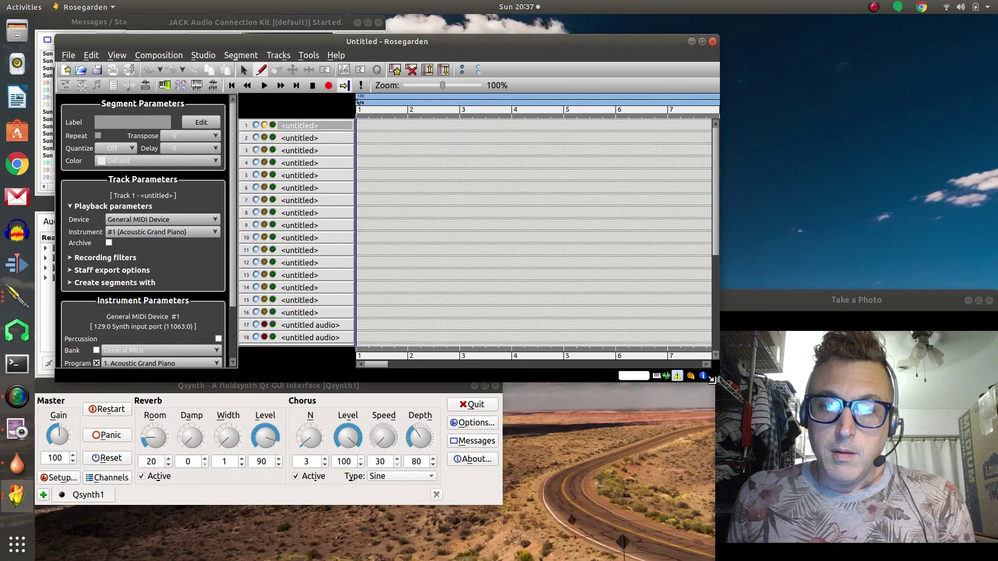
drag(712, 380, 763, 484)
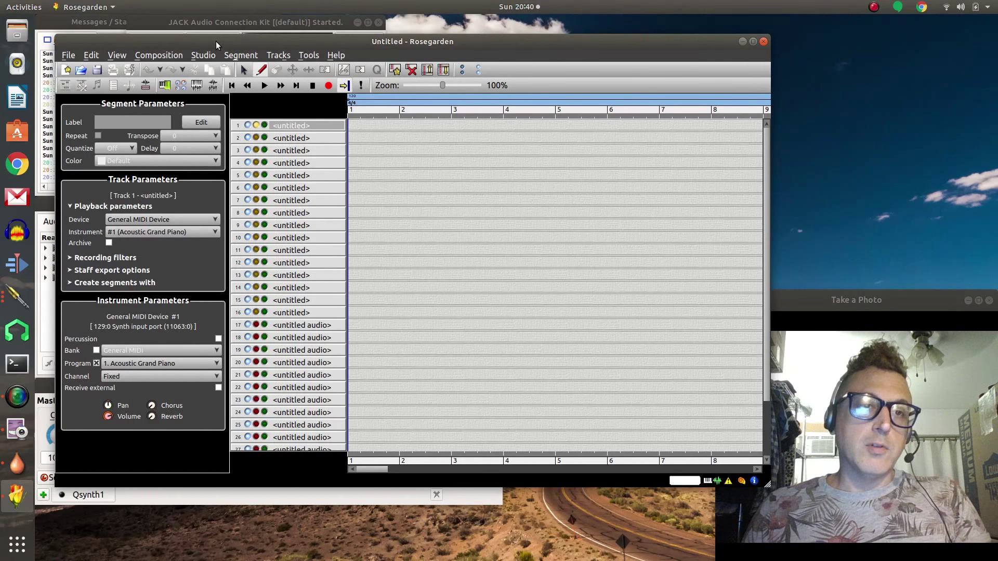
Step: Show the Rosegarden transport, start playback with the metronome, and reposition the Qsynth window to watch its activity light
key(t)
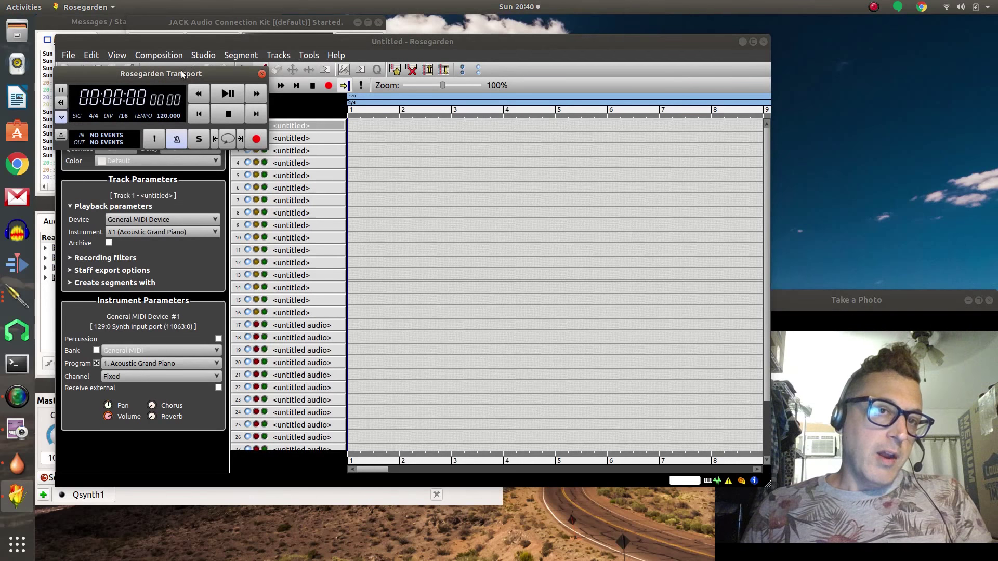
click(178, 141)
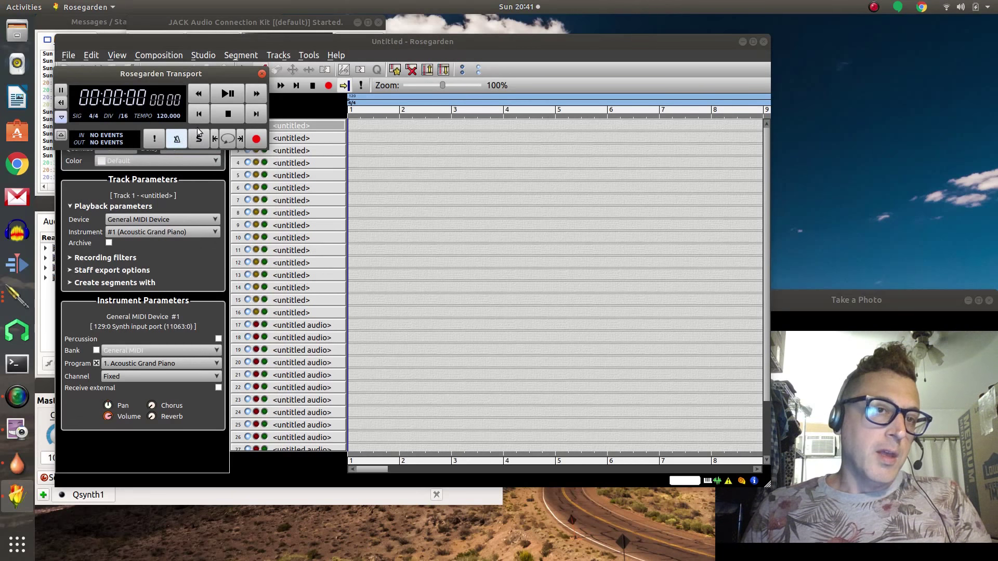
click(230, 95)
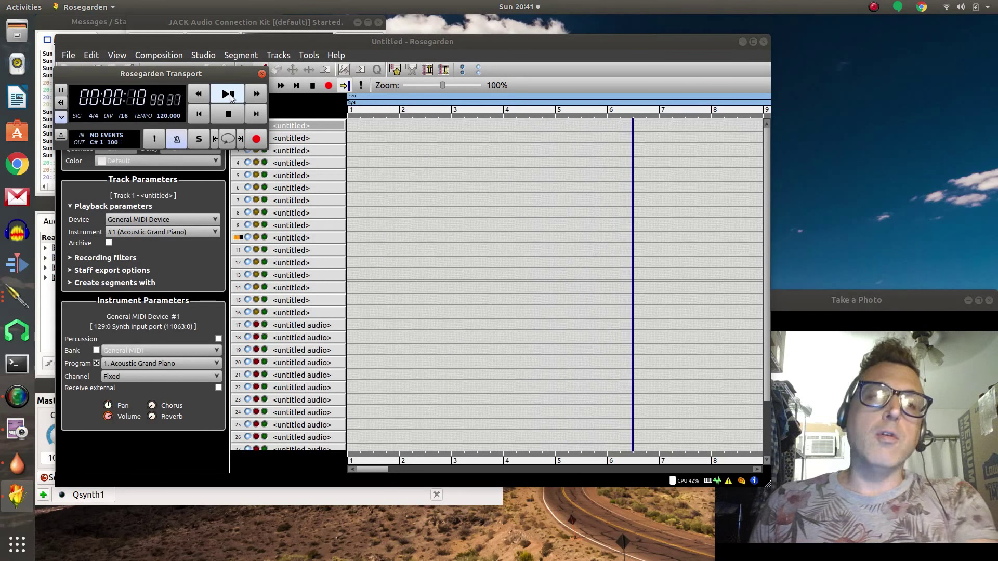
click(132, 502)
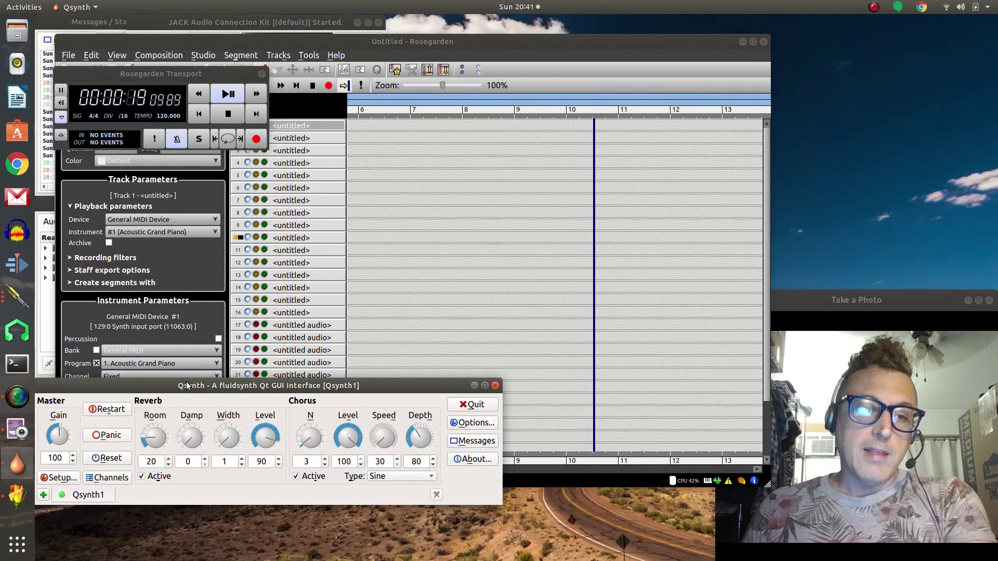
drag(169, 388, 173, 435)
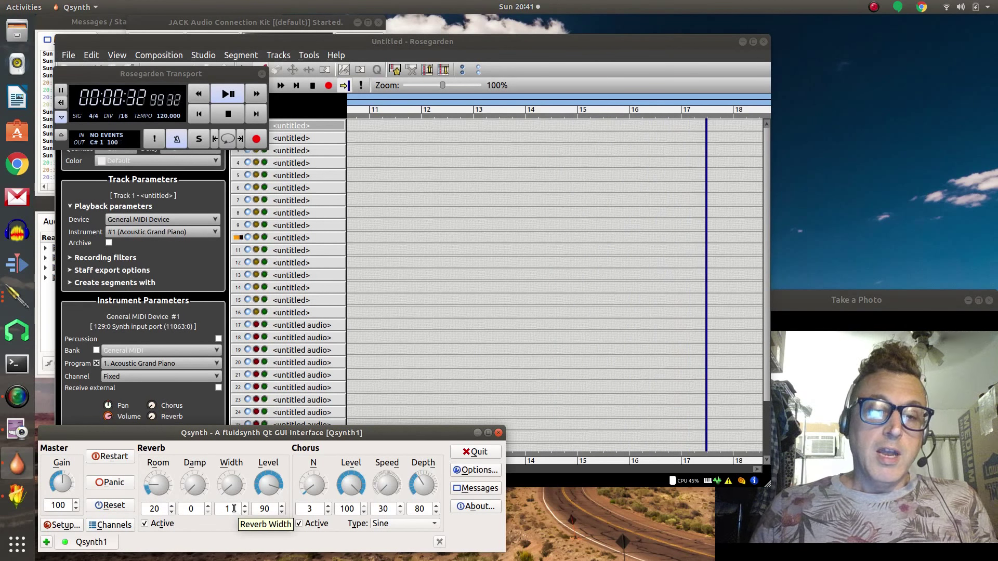
Step: Stop playback, rewind to the beginning, and move the transport window clear of the main Rosegarden window
click(229, 117)
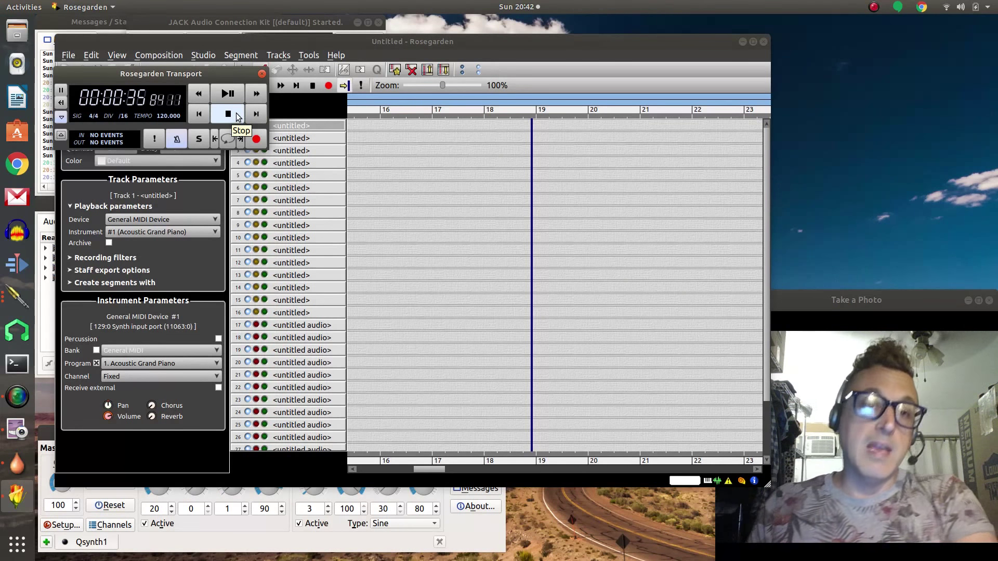
click(205, 115)
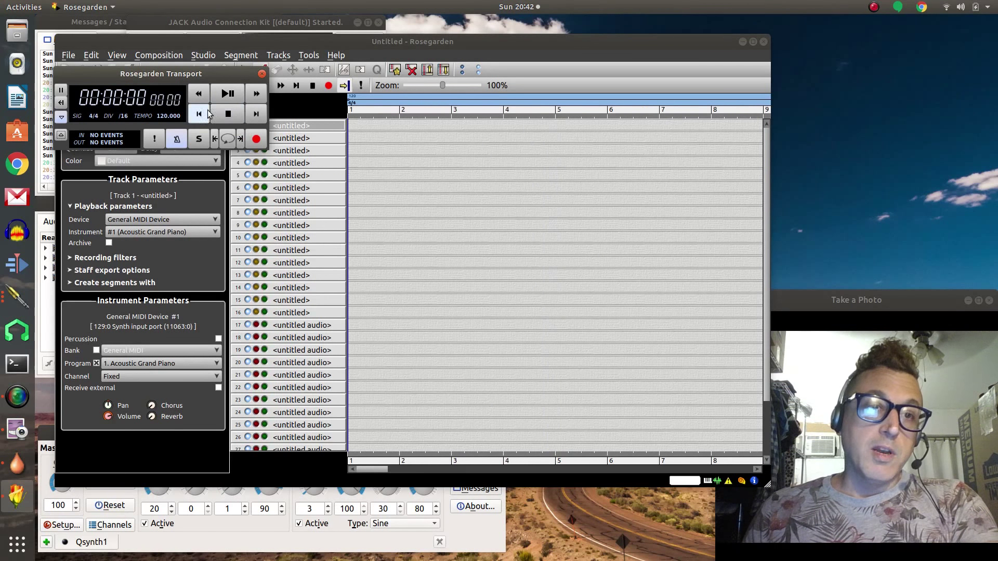
click(307, 39)
drag(246, 77, 975, 116)
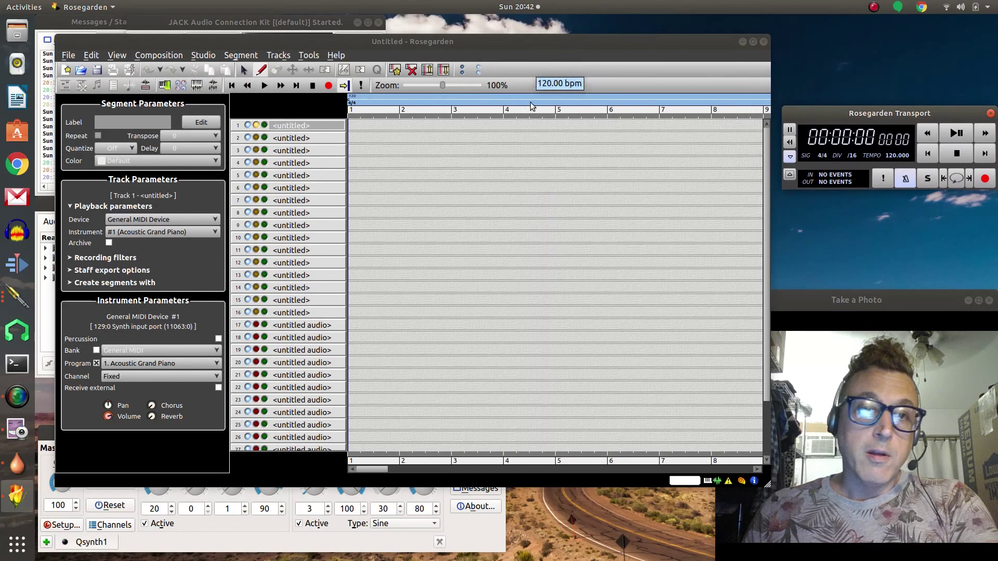
Step: Select track 1 and examine the instruments and General MIDI programs available for it
click(292, 129)
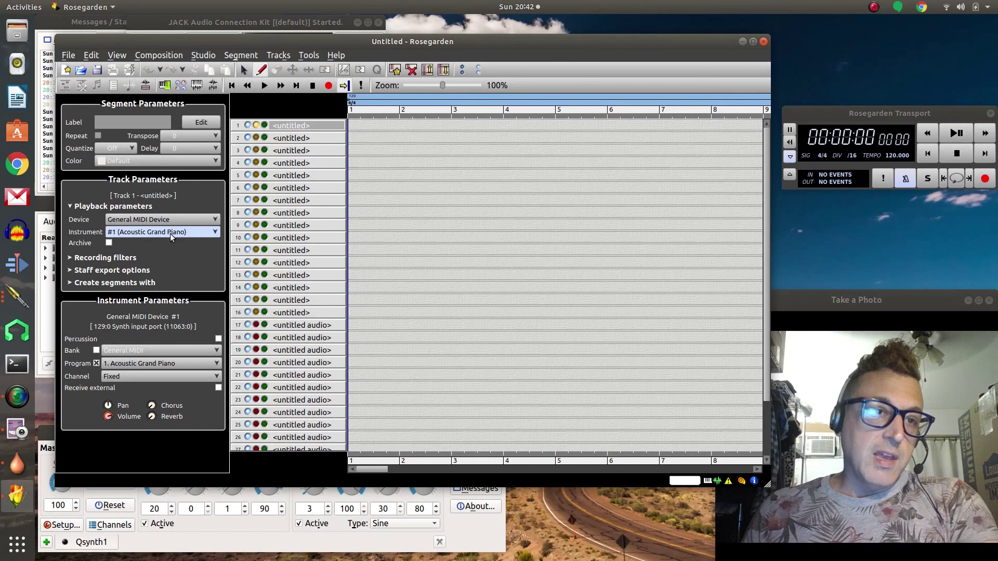
click(203, 232)
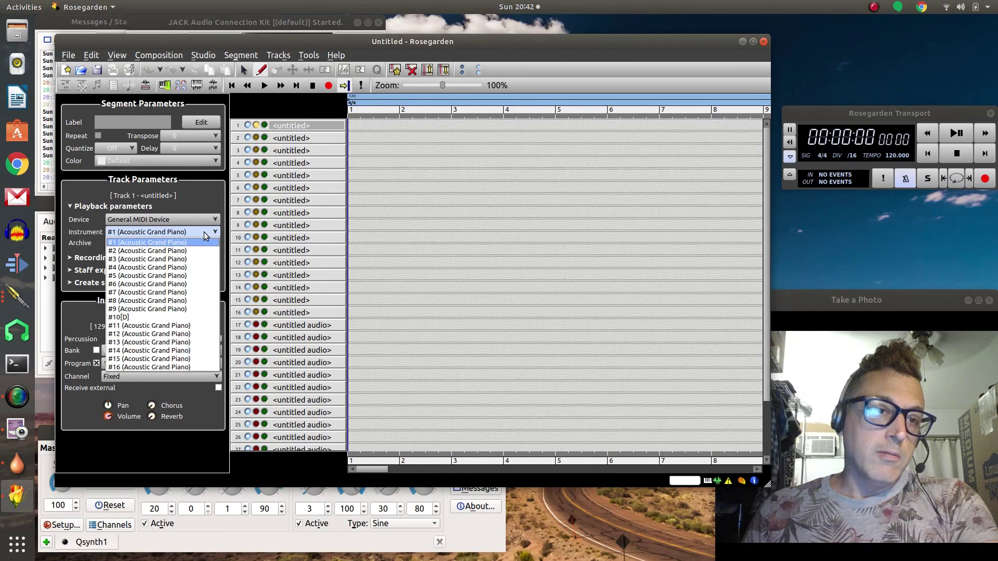
click(203, 232)
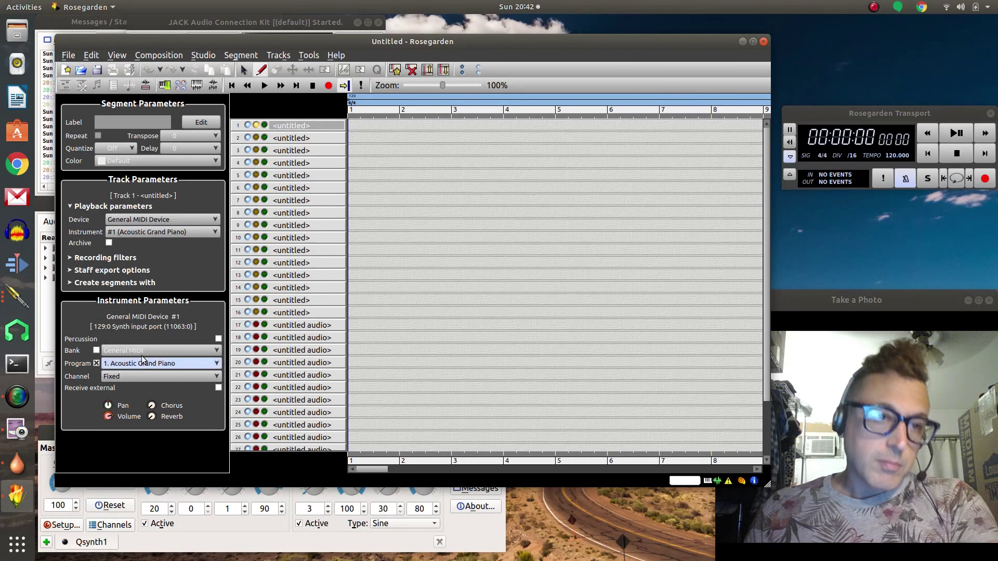
click(218, 364)
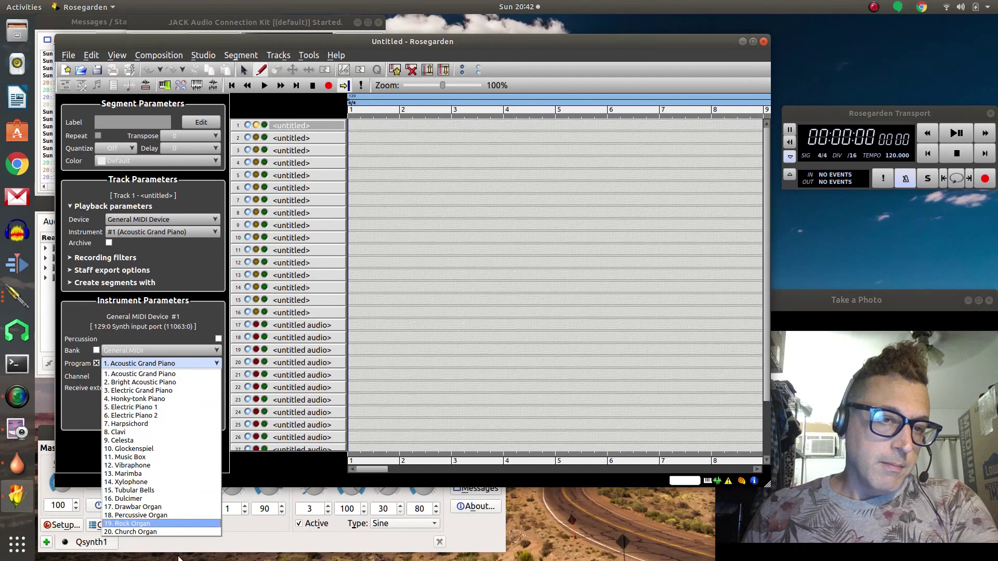
click(187, 314)
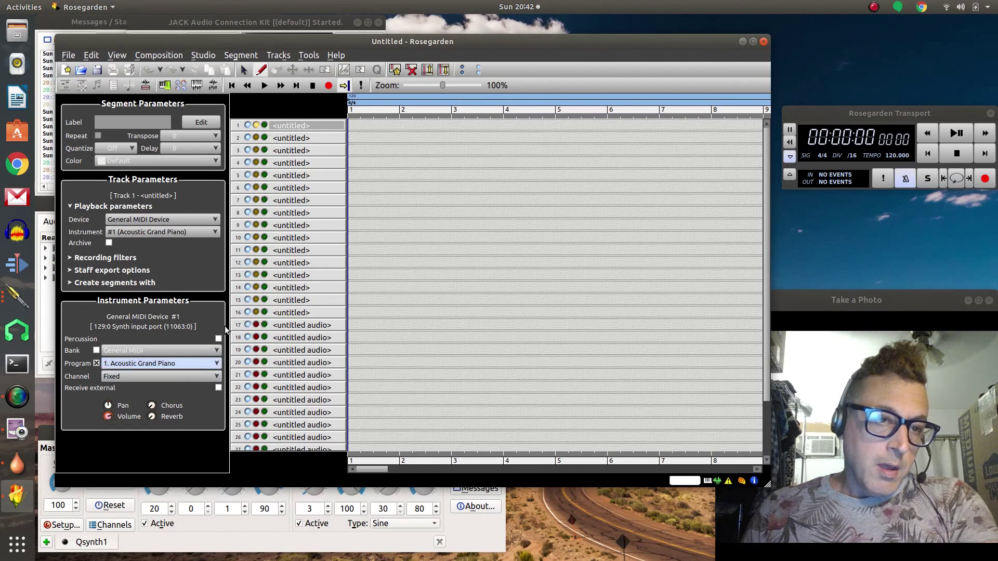
Step: Assign the percussion instrument #10[D] to track 1 and check its channel options
click(219, 338)
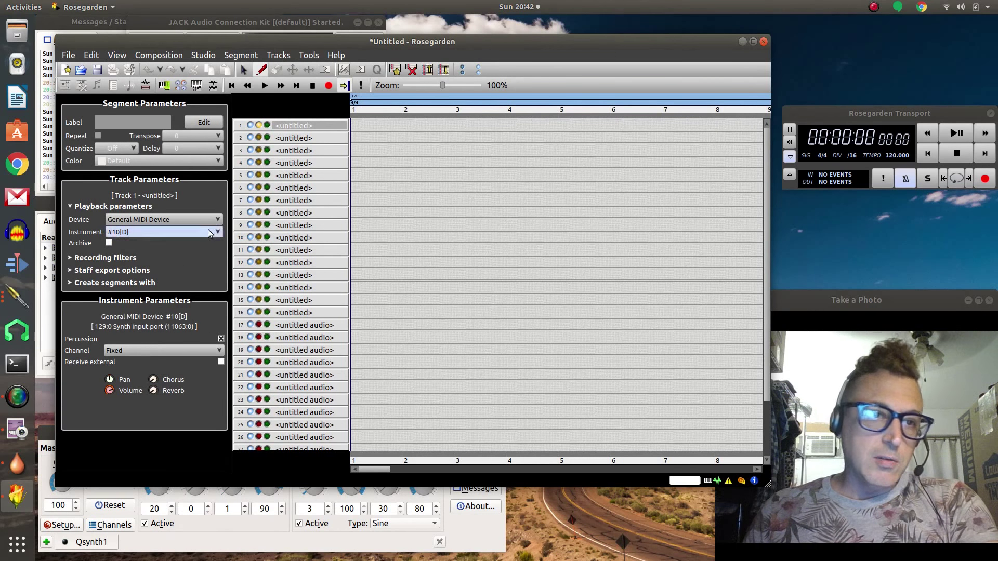
click(218, 353)
click(219, 354)
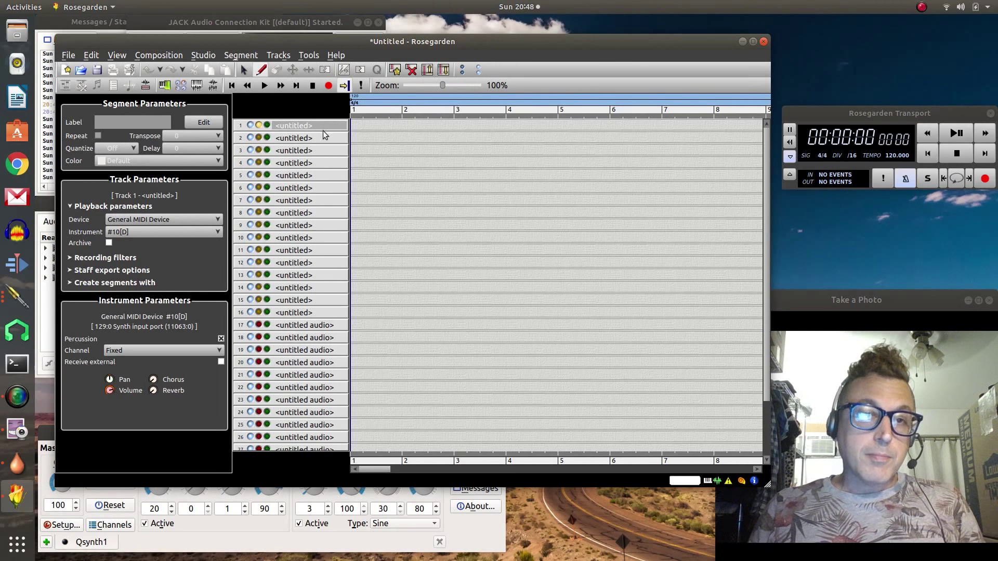
Step: Test the drum input on track 1 during playback, then stop and return to the beginning
click(265, 86)
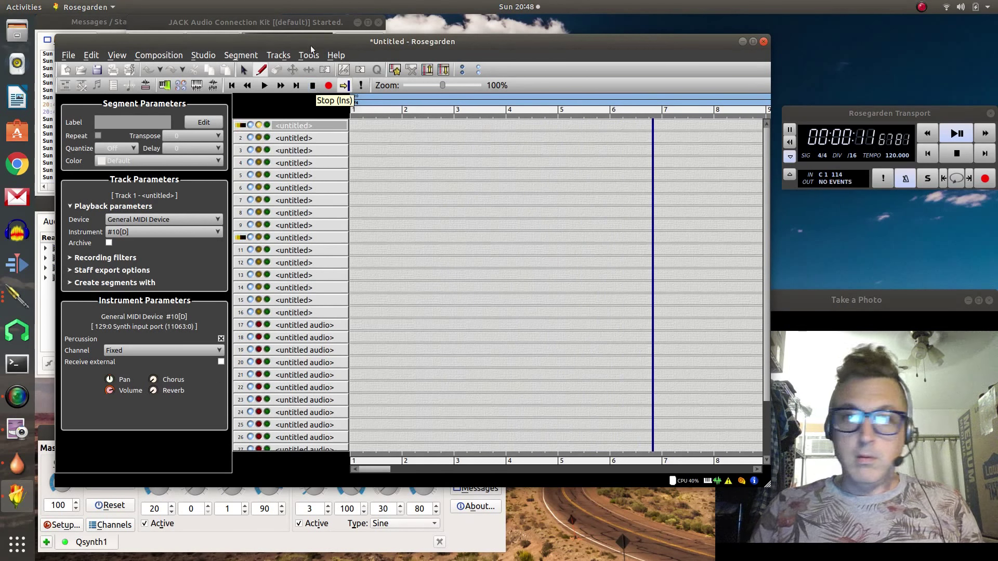
click(312, 87)
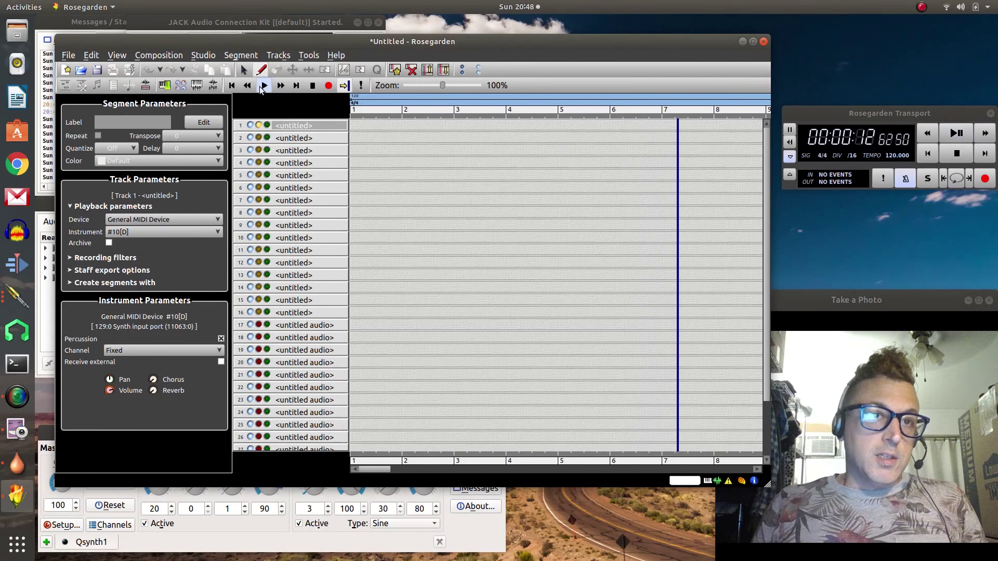
click(312, 86)
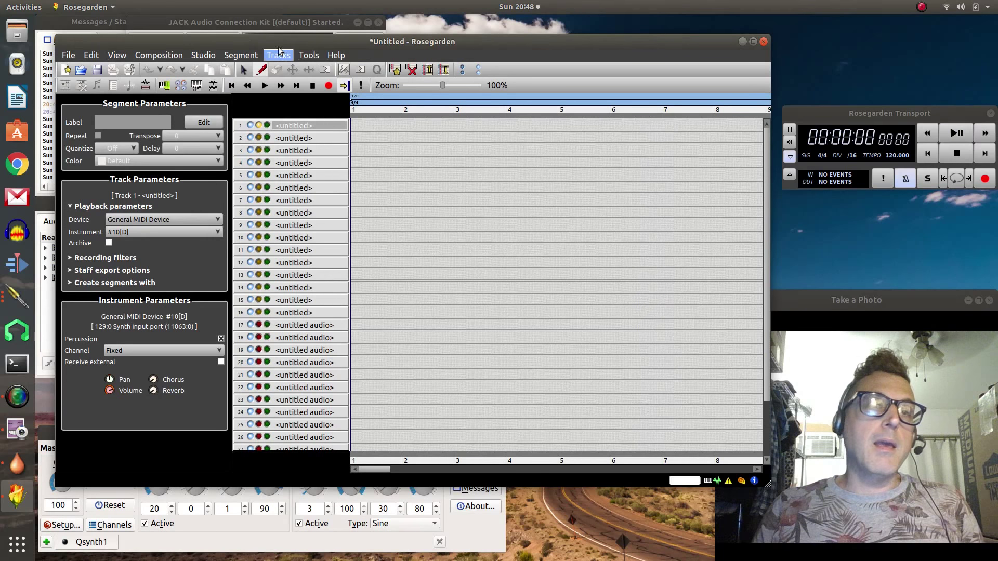
Step: Record a drum part of about 8 bars on track 1 and return the view to its start
click(330, 87)
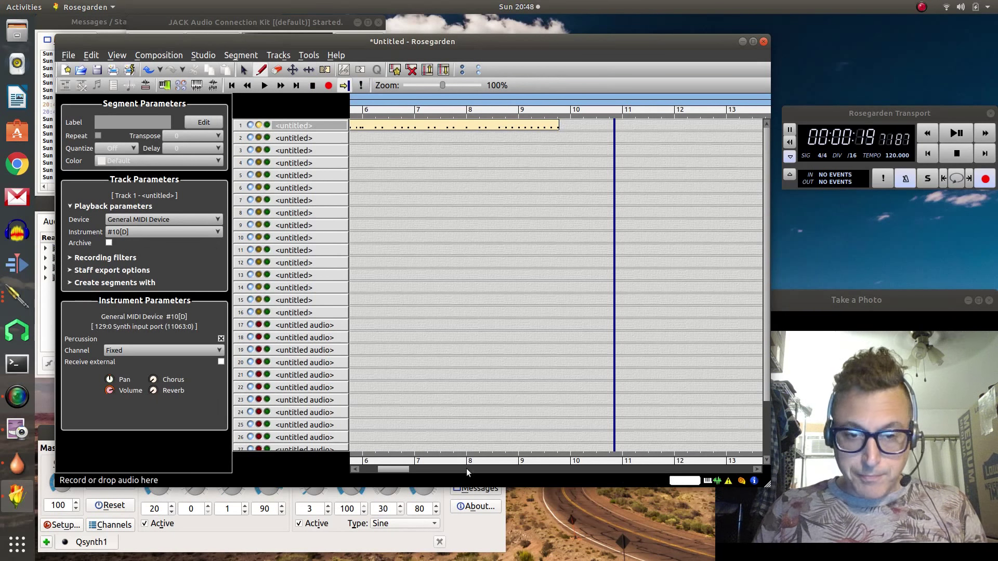
drag(395, 470, 354, 476)
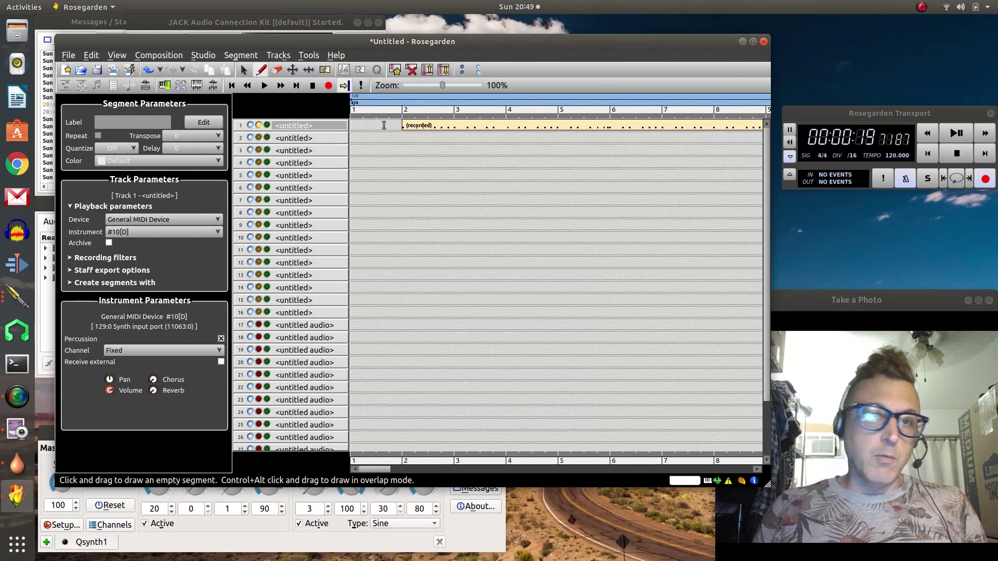
Step: Open the recorded segment in the notation editor, examine its notes from the first bar, and close the editor
double_click(448, 125)
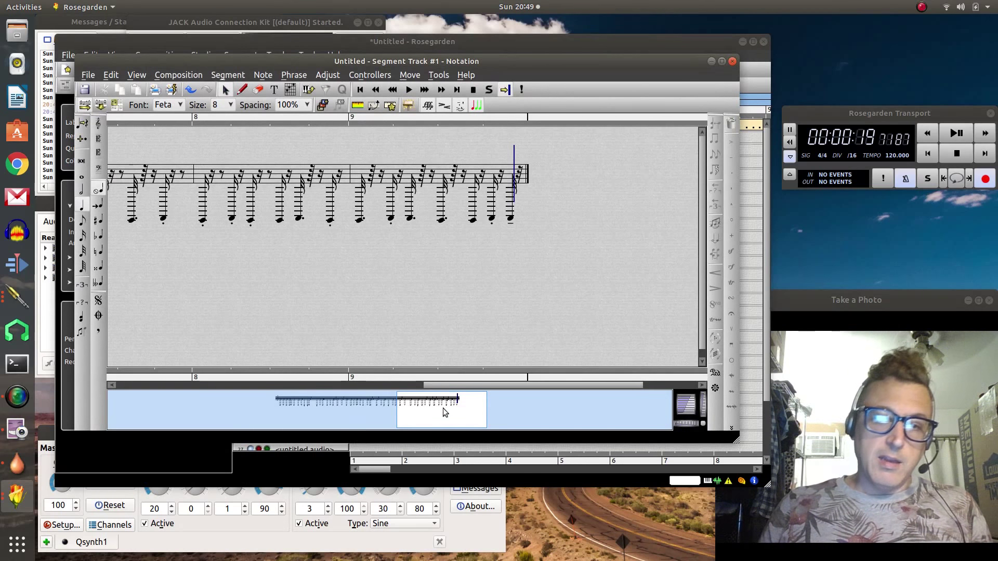
drag(443, 408, 279, 411)
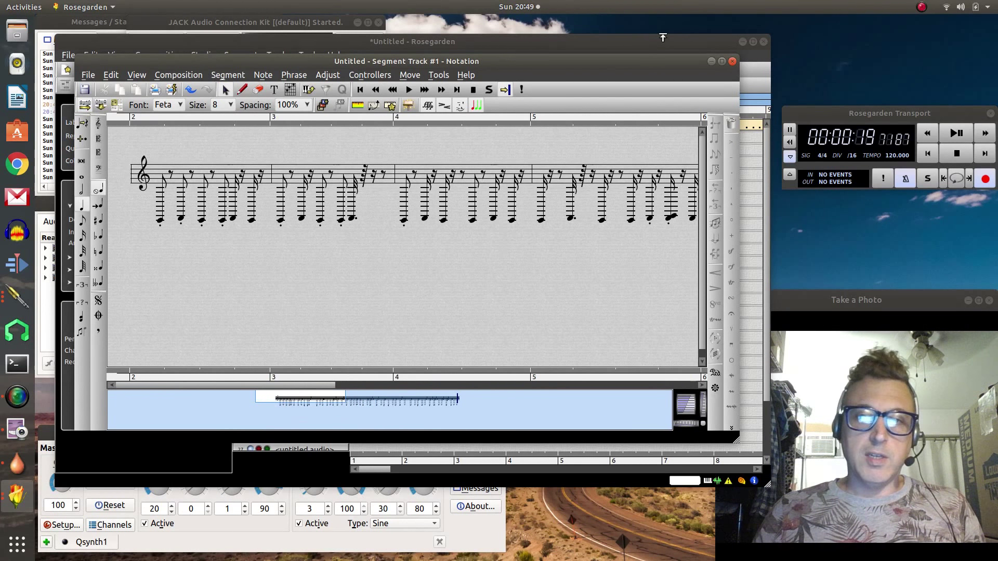
click(732, 62)
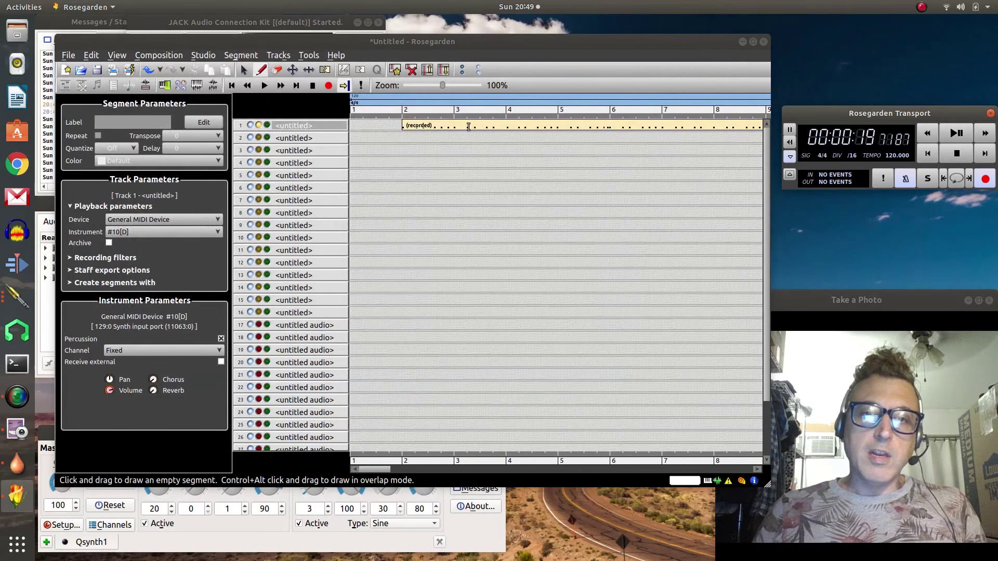
Step: Open the recorded drum segment of track 1 in the Matrix editor
right_click(450, 126)
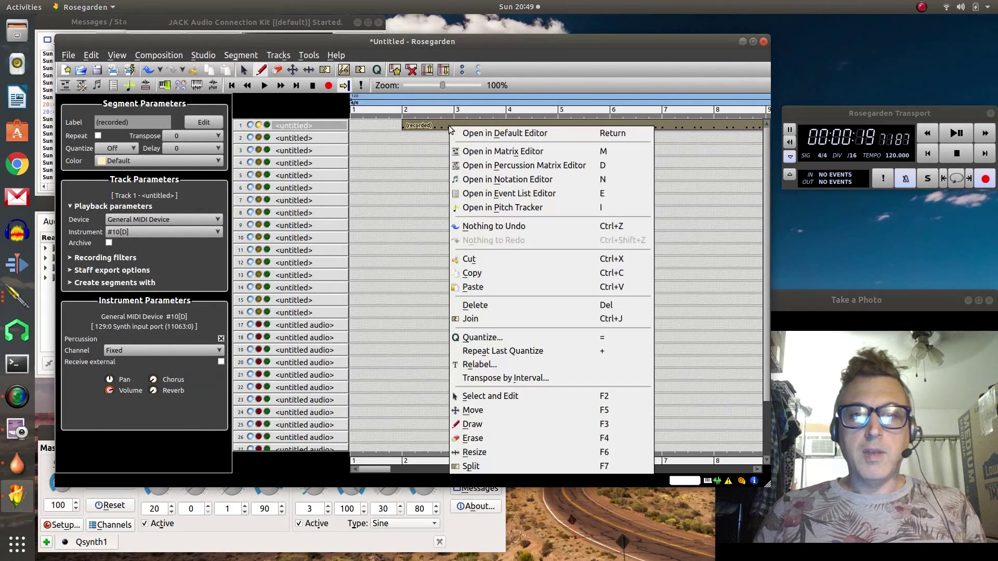
click(519, 158)
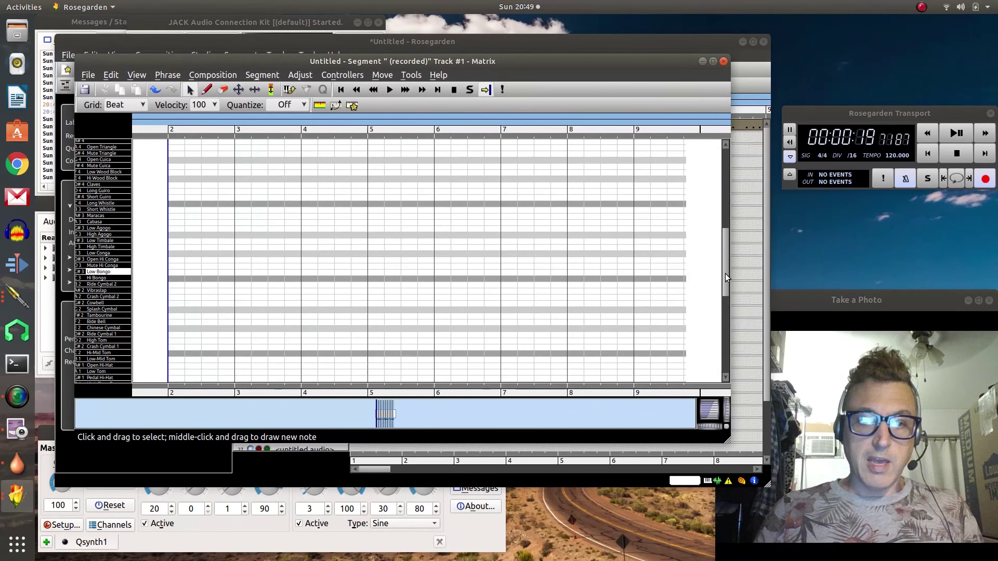
Step: Maximize the Matrix editor and quantize all recorded drum notes to 1/16
drag(725, 274, 733, 326)
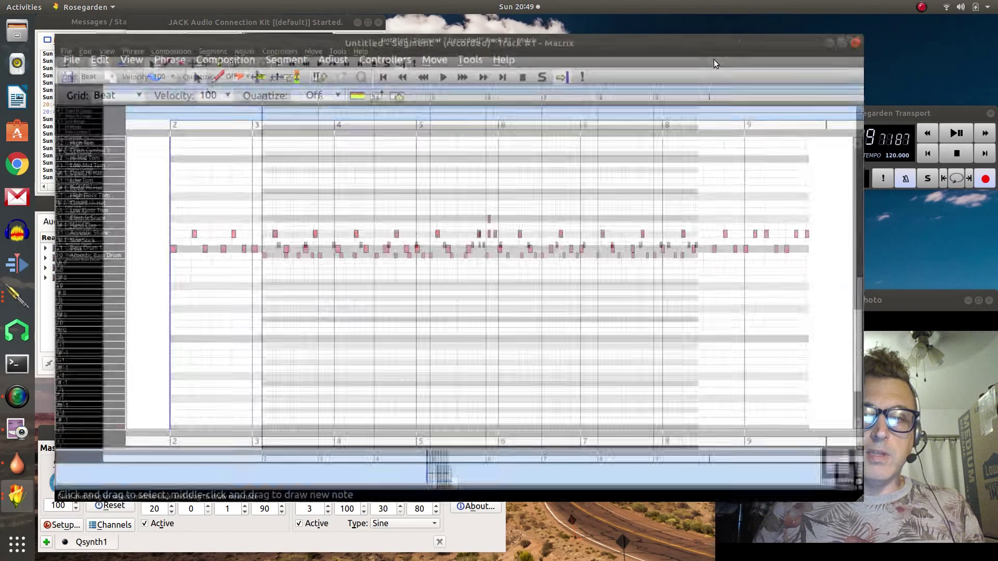
click(713, 61)
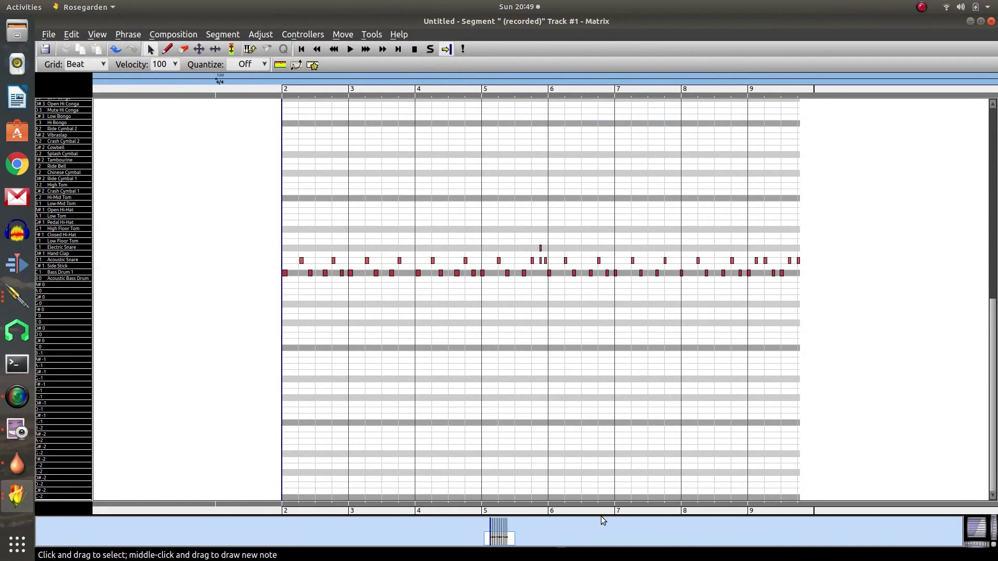
drag(968, 548, 992, 536)
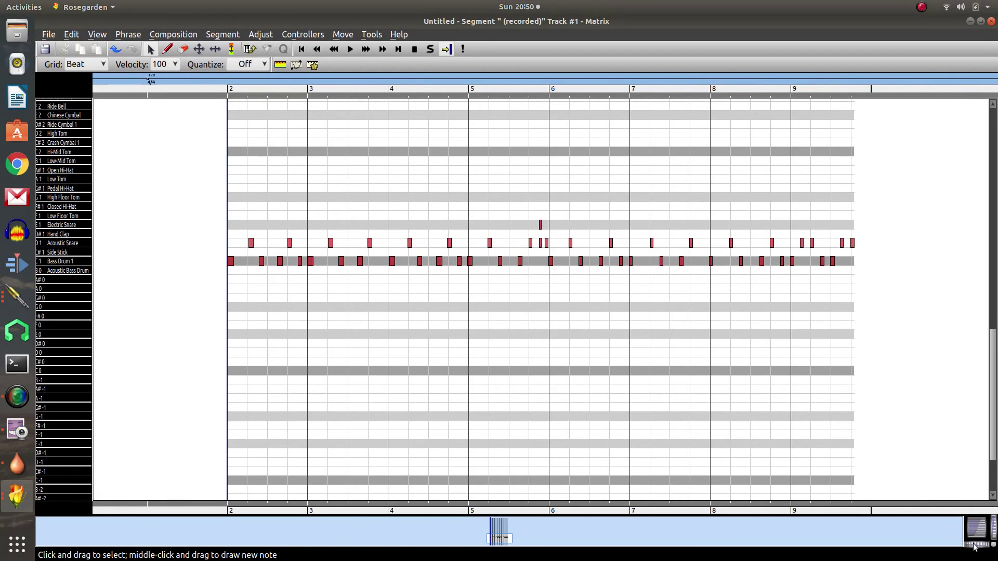
drag(976, 547, 971, 547)
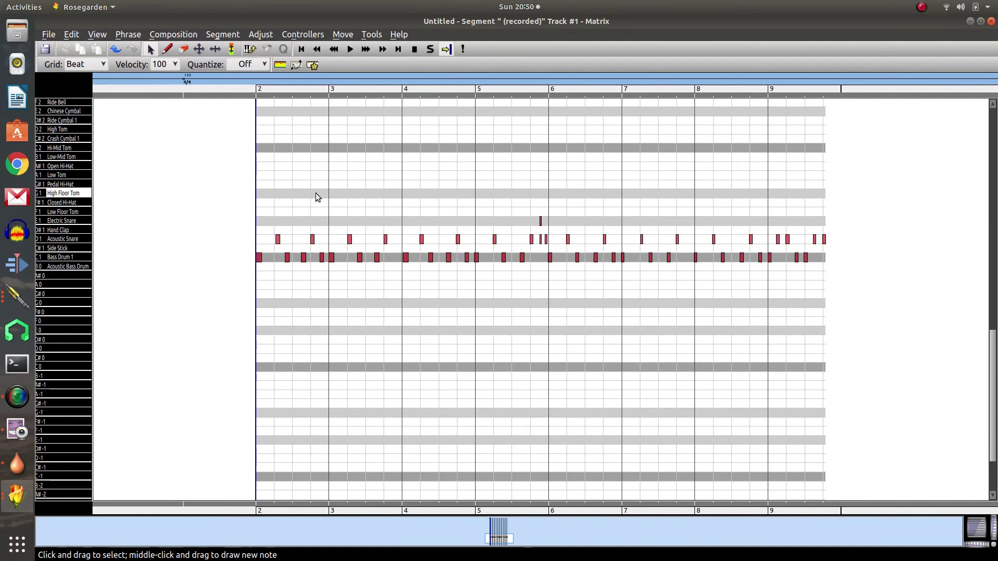
key(ctrl+a)
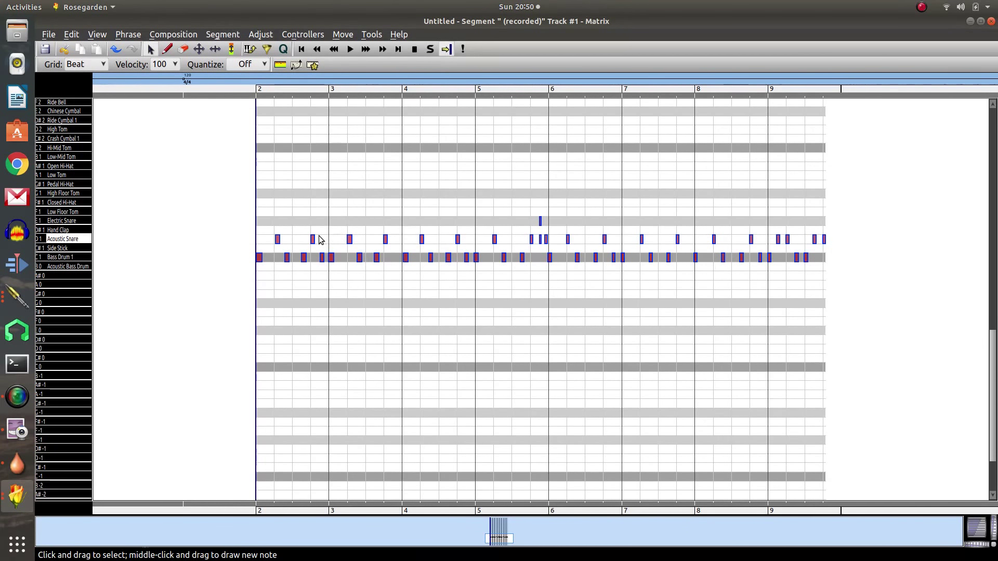
click(264, 64)
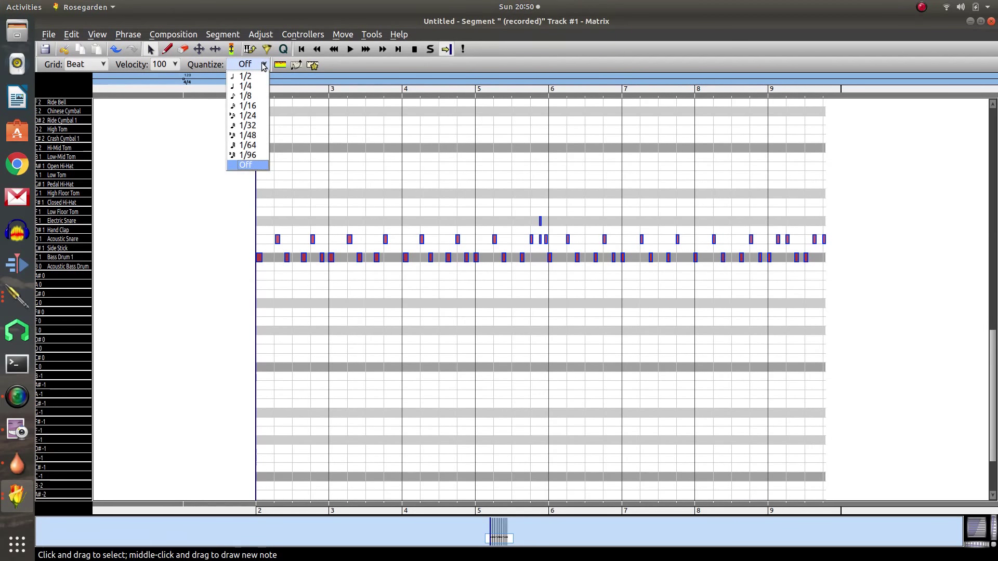
click(250, 106)
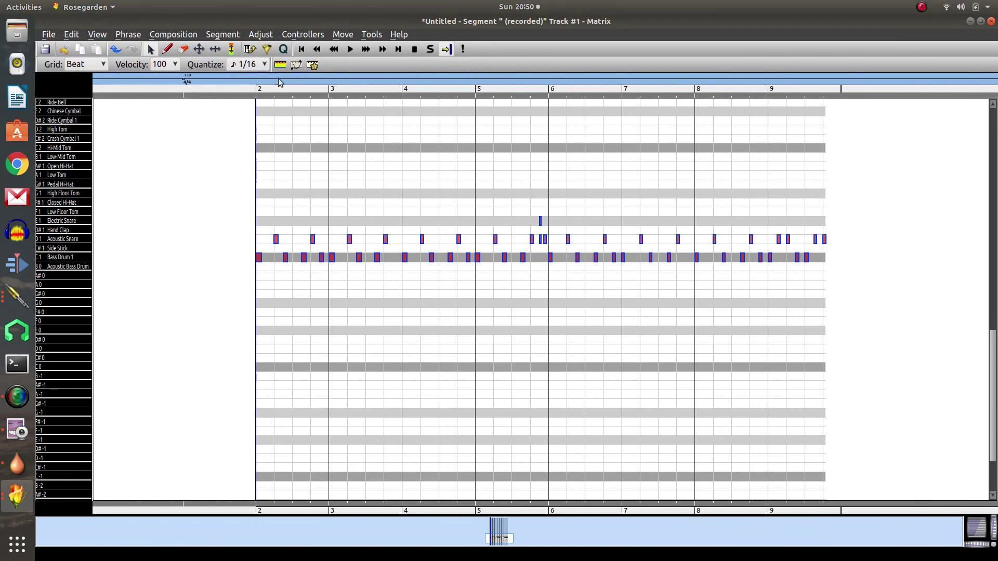
Step: Play the quantized drum part from the beginning, and close the Matrix editor
click(301, 50)
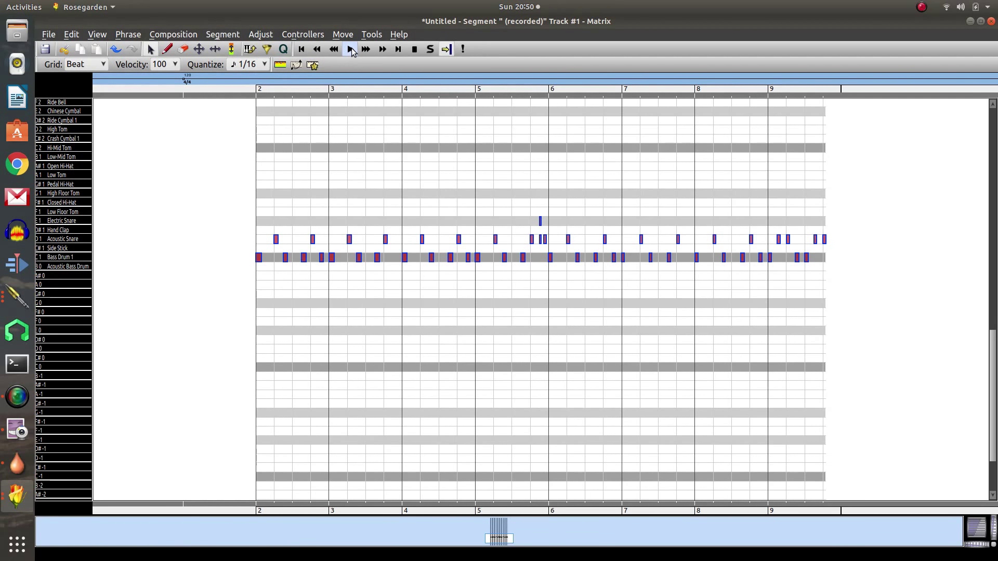
click(350, 49)
click(991, 21)
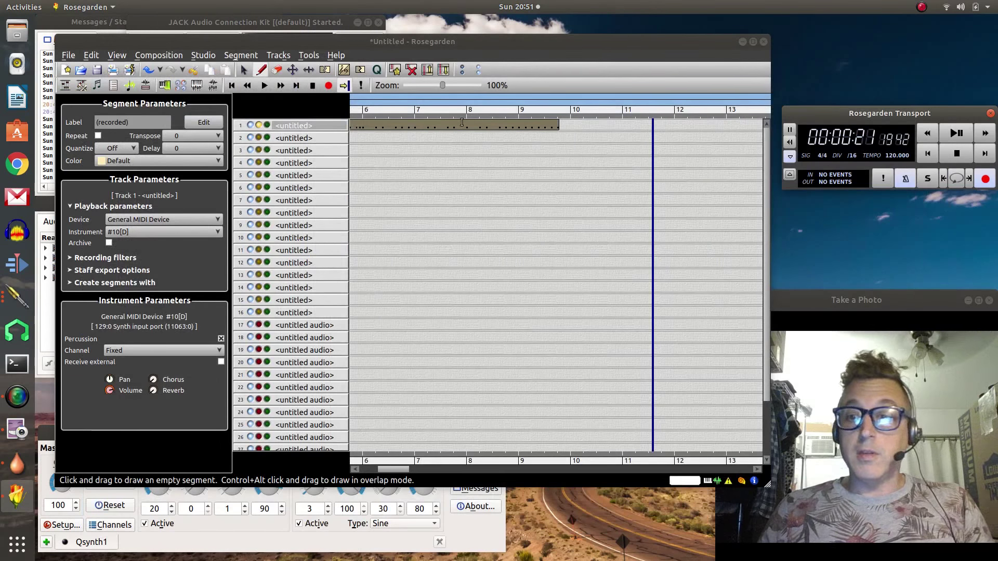
Step: Open the drum segment in the Percussion Matrix editor, examine its bass drum and snare notes, and close the editor
right_click(441, 129)
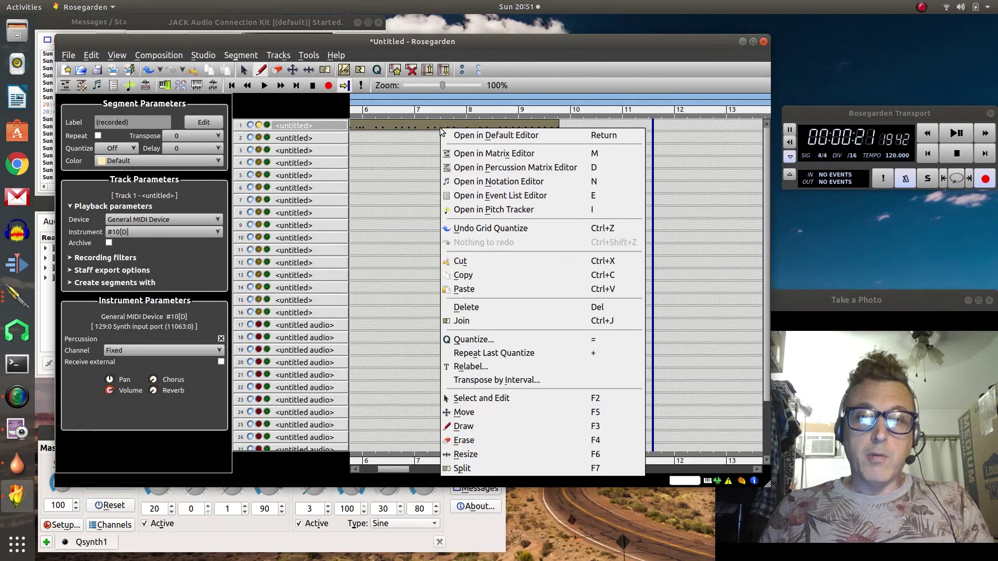
click(503, 168)
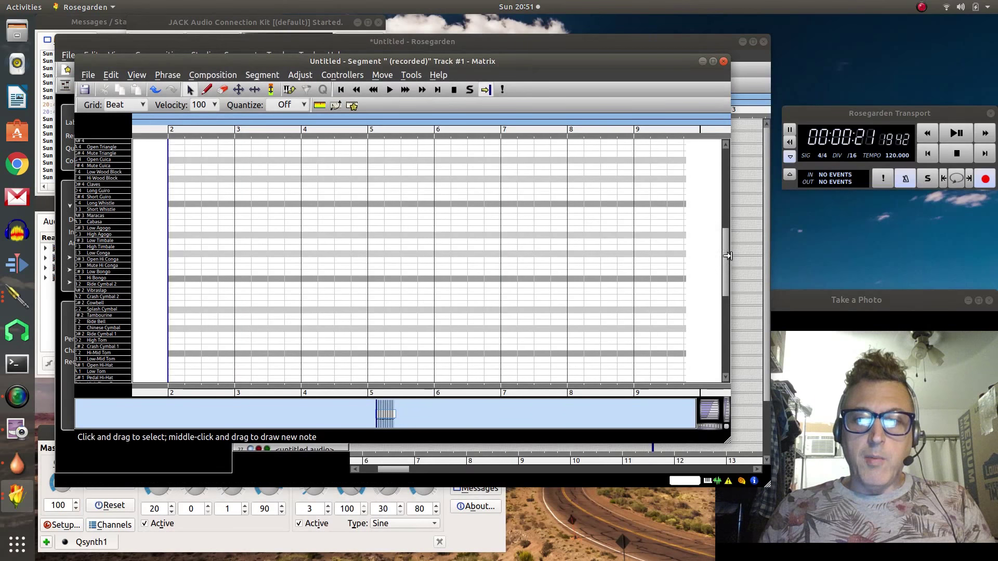
drag(727, 257, 722, 293)
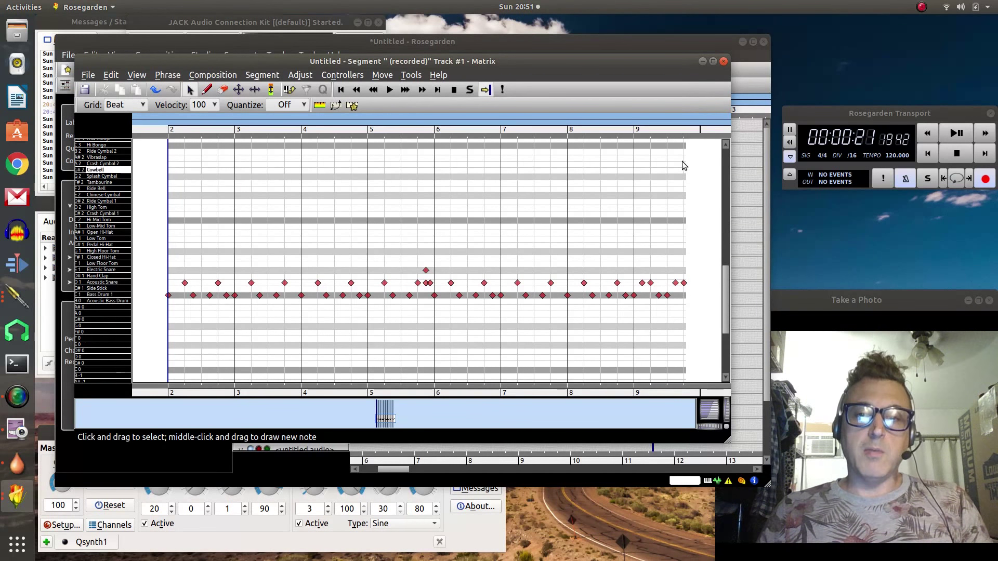
click(724, 62)
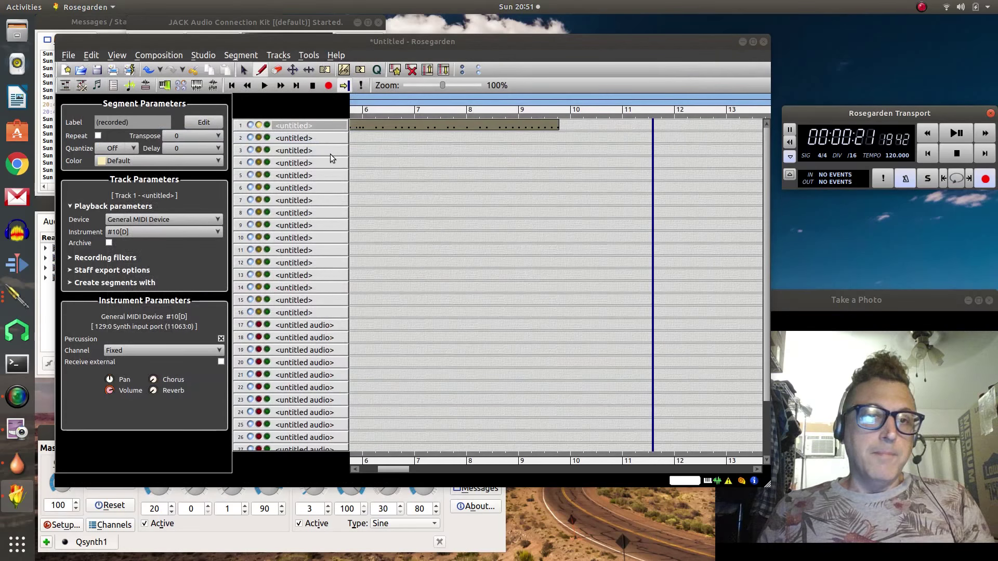
Step: Rename track 1 as drums
double_click(307, 127)
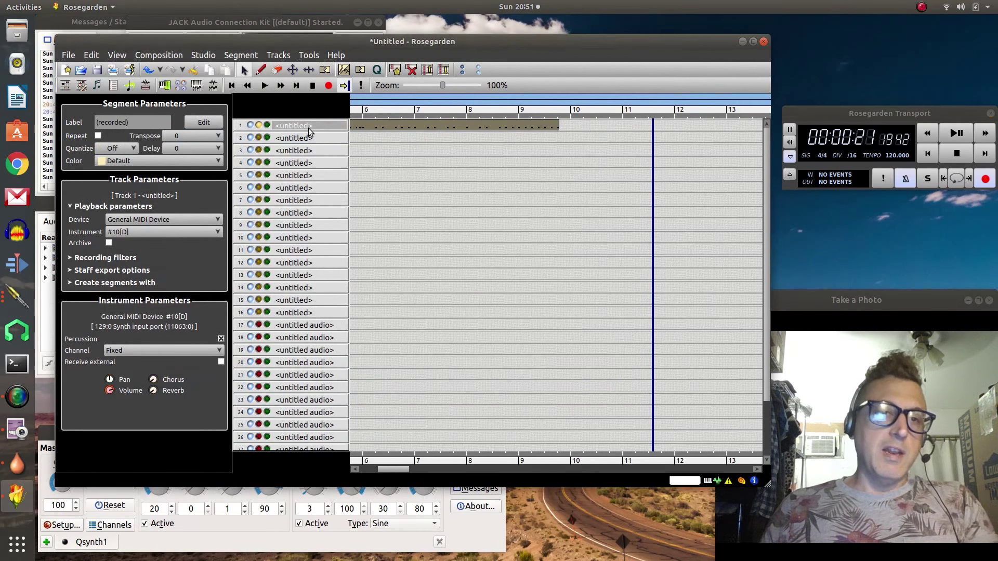
text(drums)
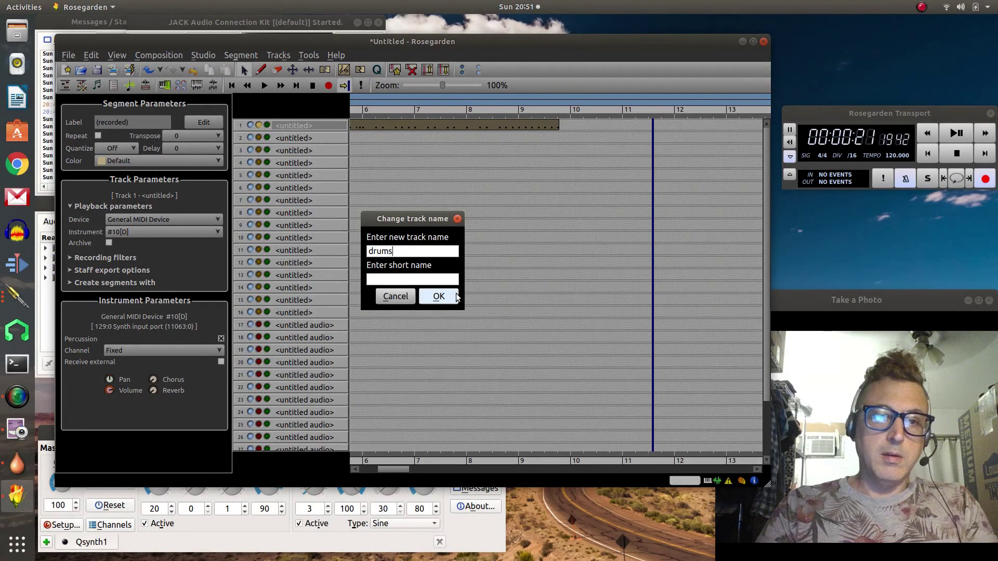
click(457, 296)
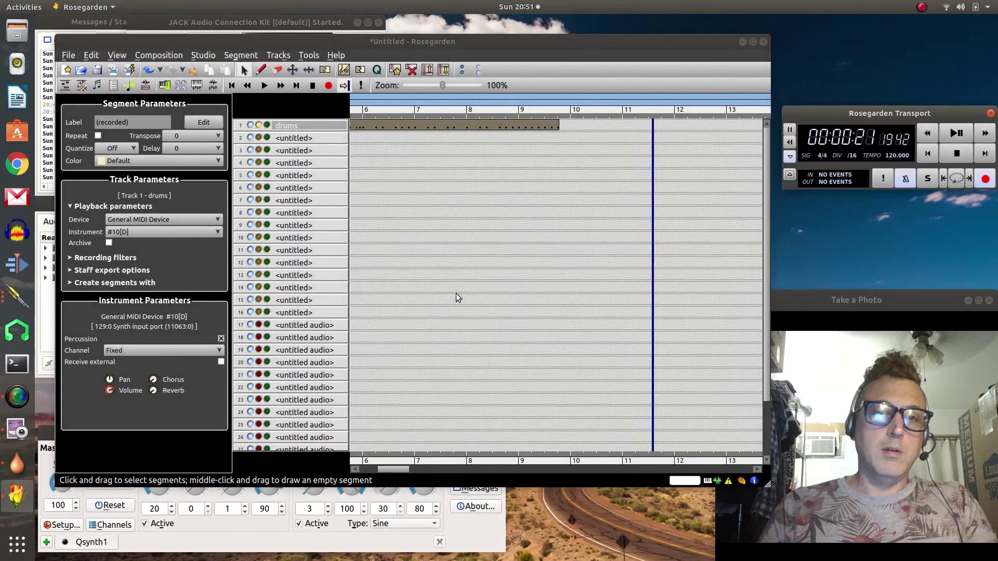
Step: Compare the track parameters of the drums track and track 2, and examine the instrument choices for track 2
click(304, 138)
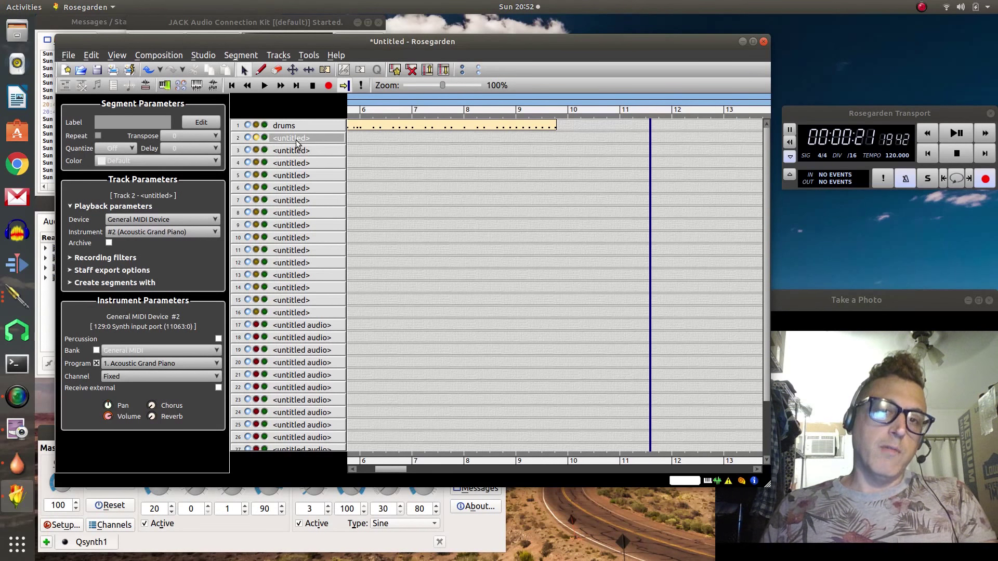
key(ctrl+a)
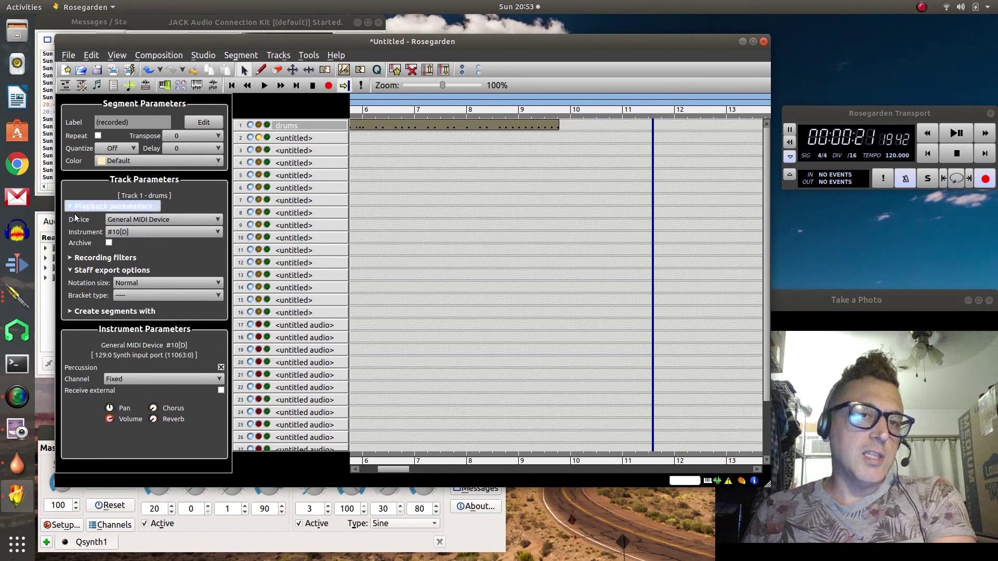
click(320, 139)
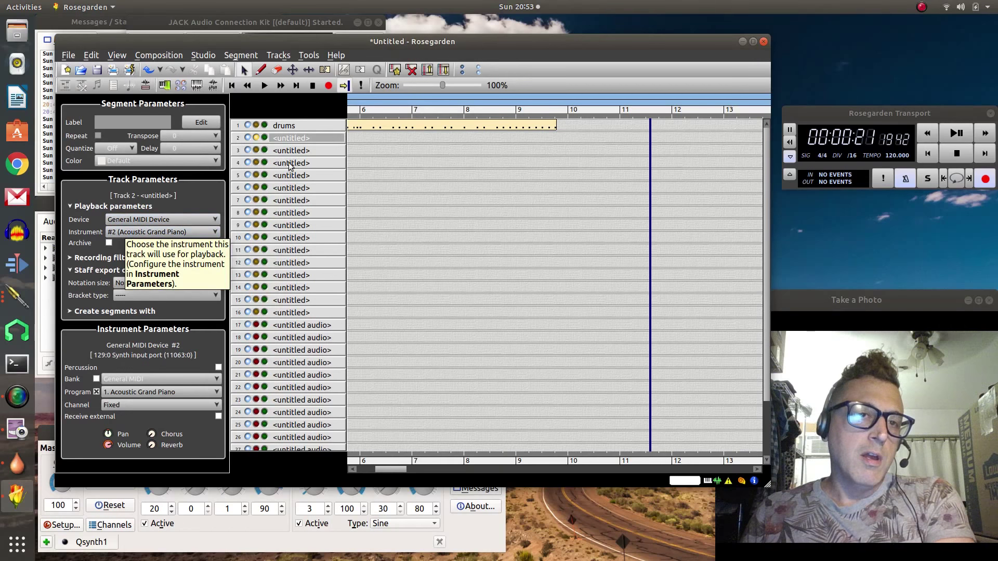
click(297, 126)
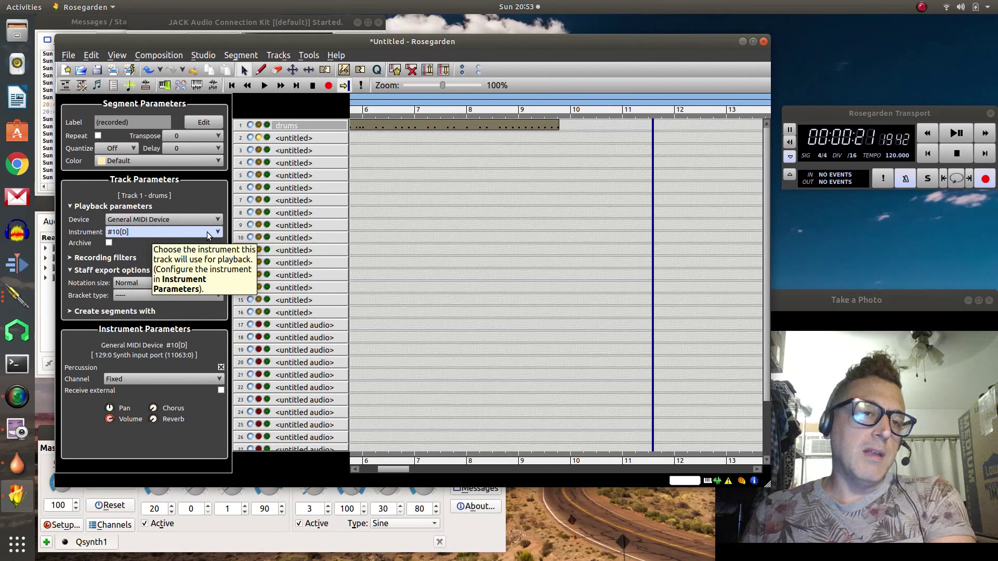
click(293, 138)
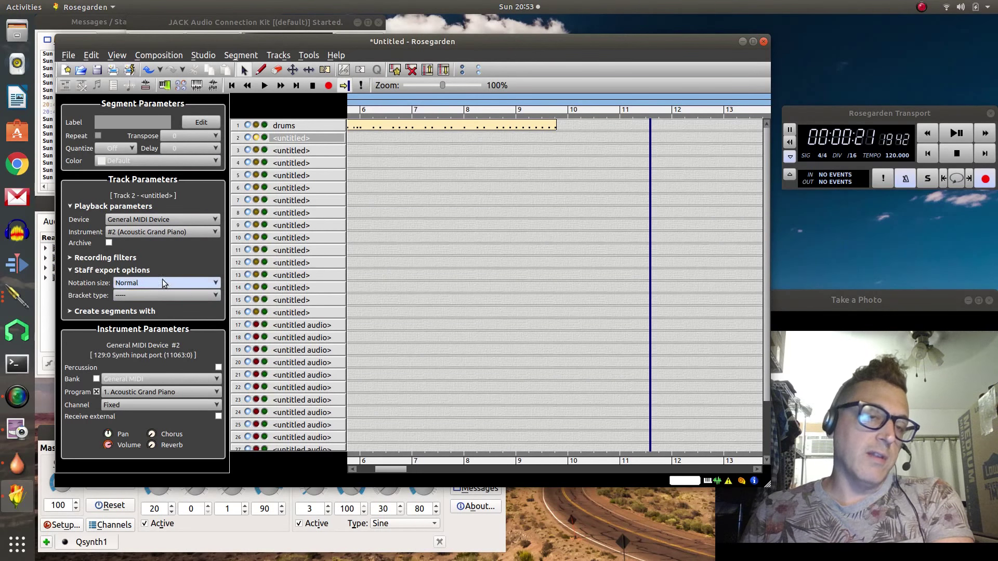
click(216, 232)
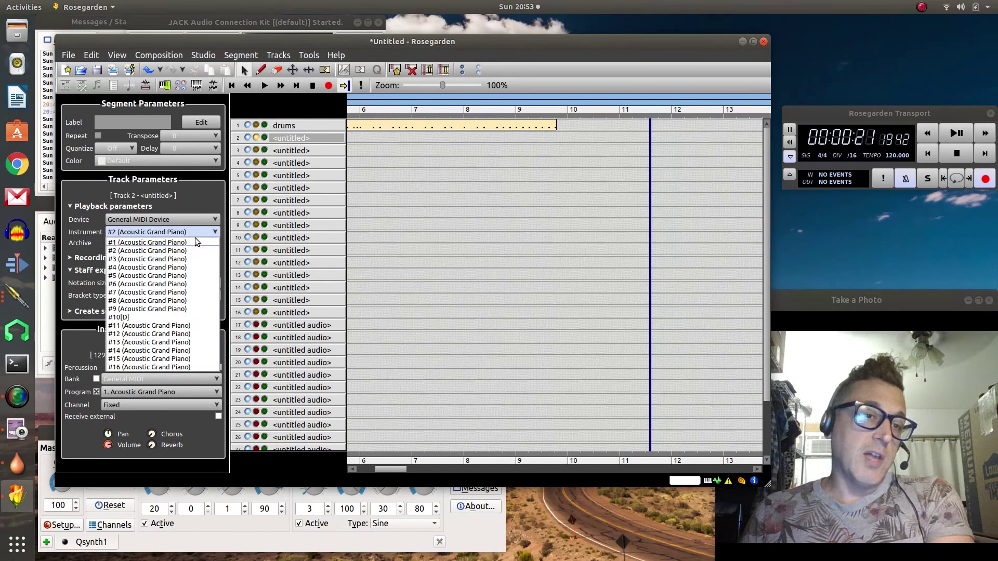
click(81, 240)
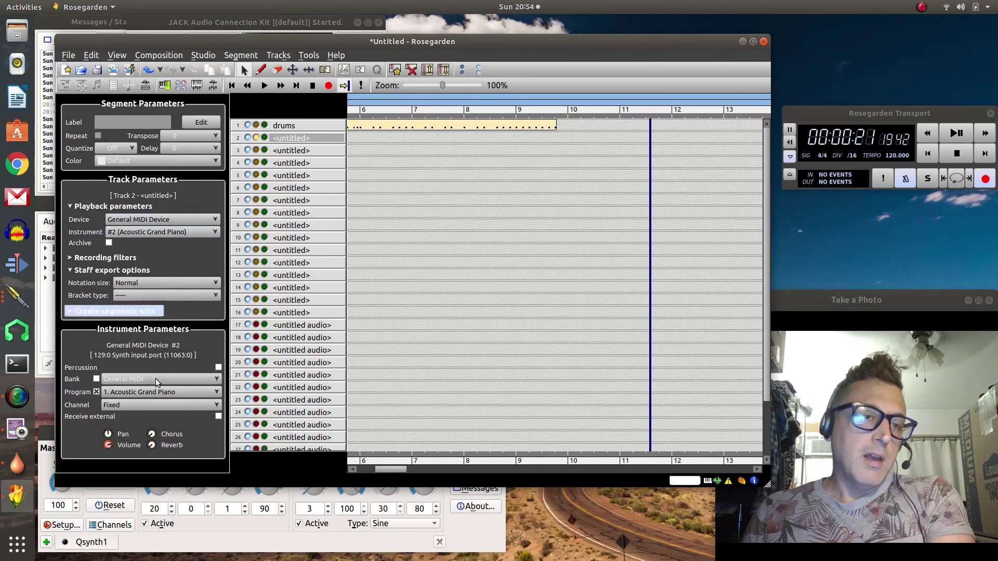
Step: Set the instrument program of track 2 to 36. Fretless Bass
click(217, 393)
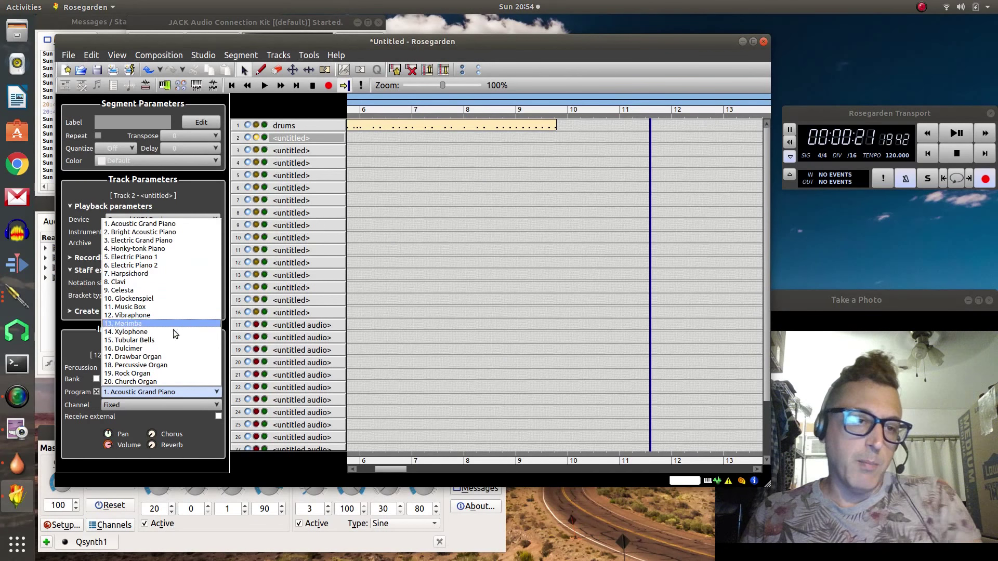
scroll(175, 333, down, 9)
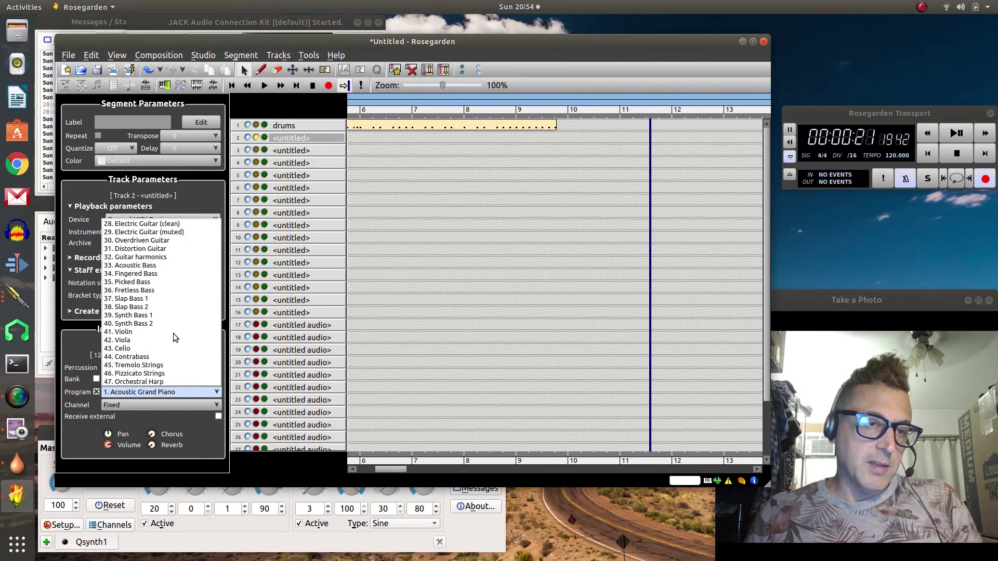
scroll(173, 332, down, 19)
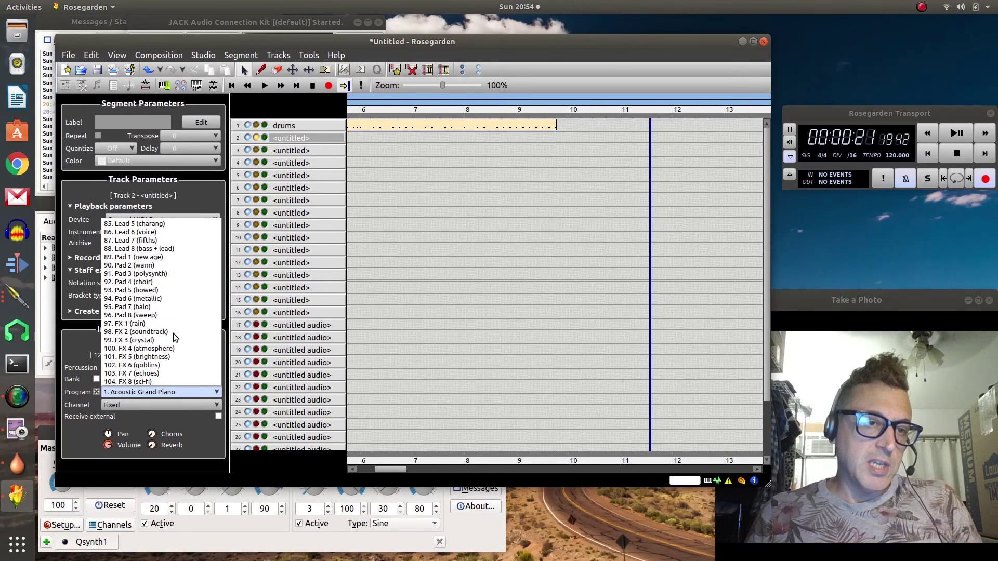
scroll(173, 332, down, 8)
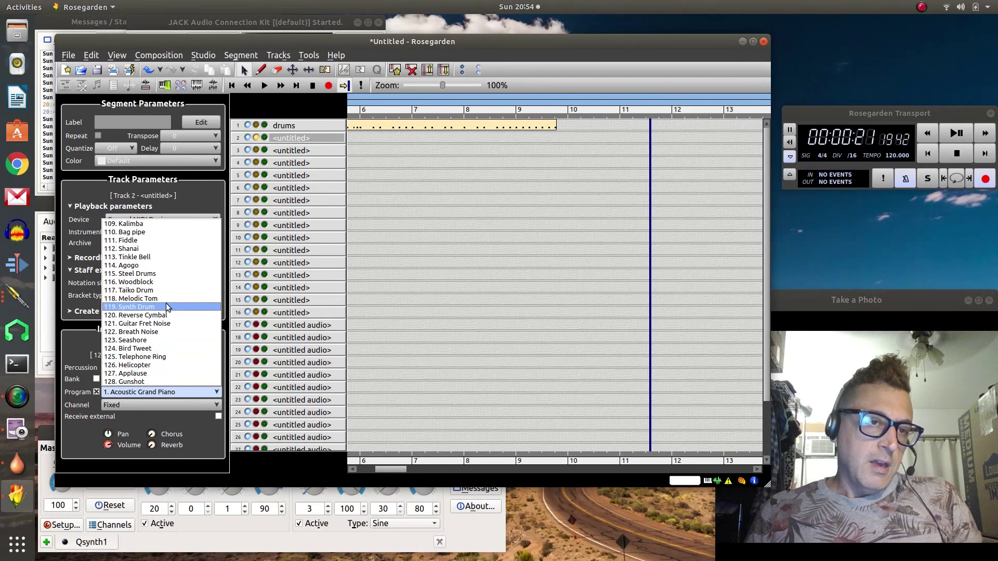
scroll(166, 305, up, 10)
scroll(162, 296, up, 5)
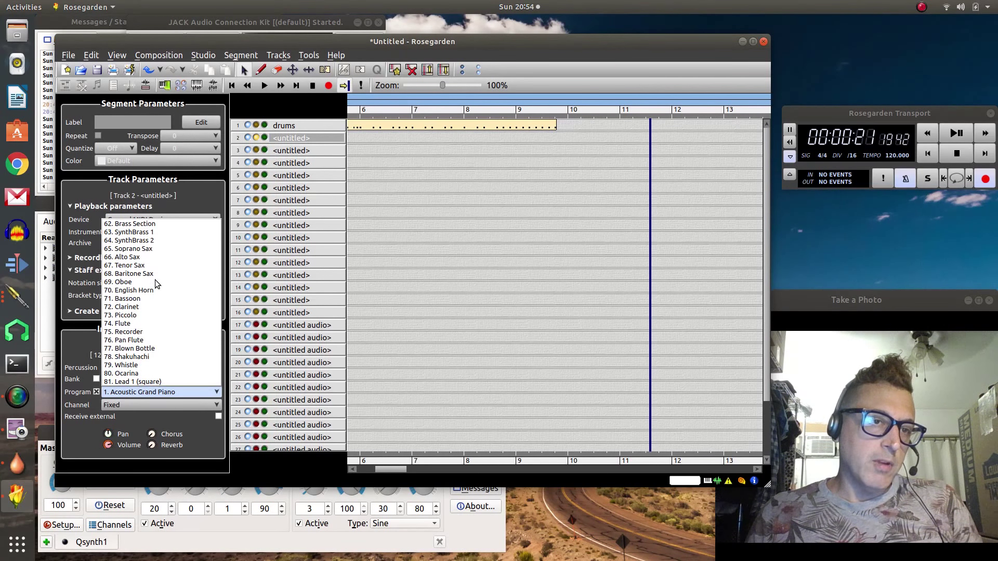
scroll(155, 281, up, 6)
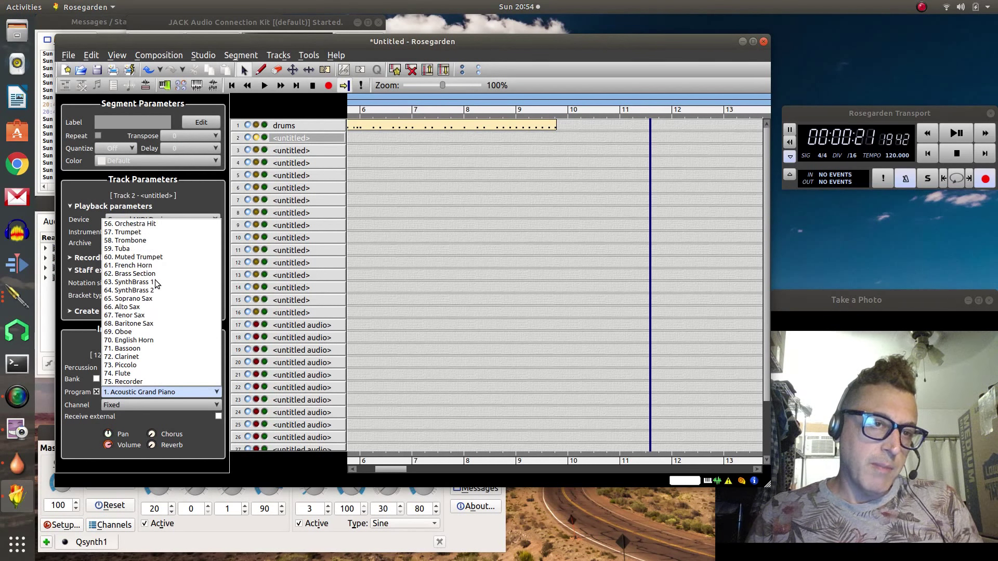
scroll(156, 284, up, 7)
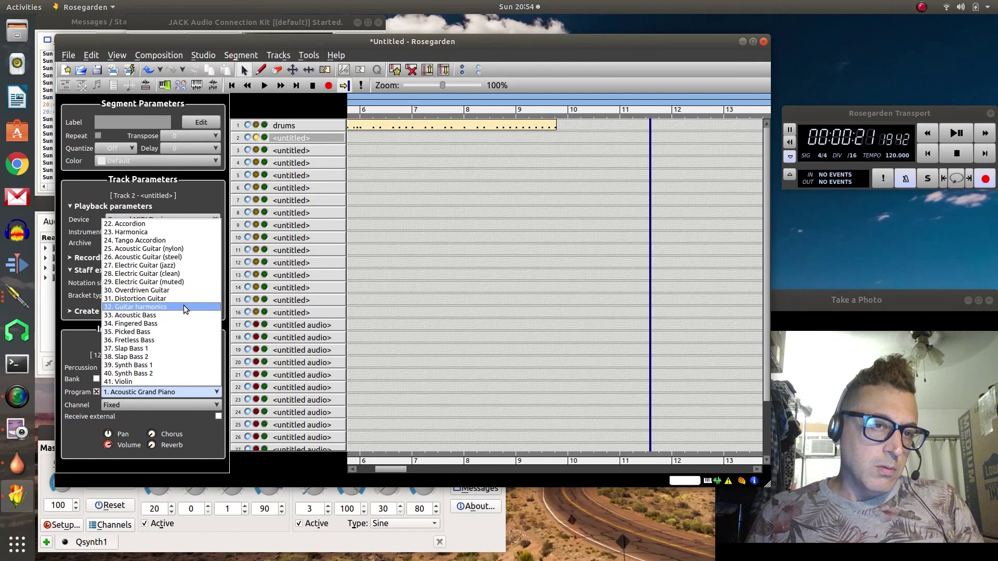
scroll(183, 305, down, 1)
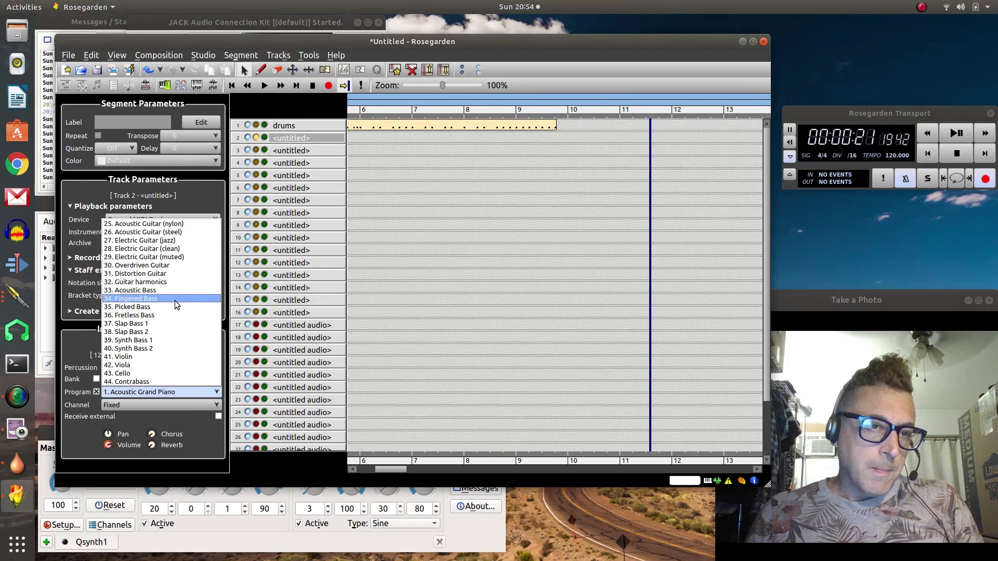
click(143, 315)
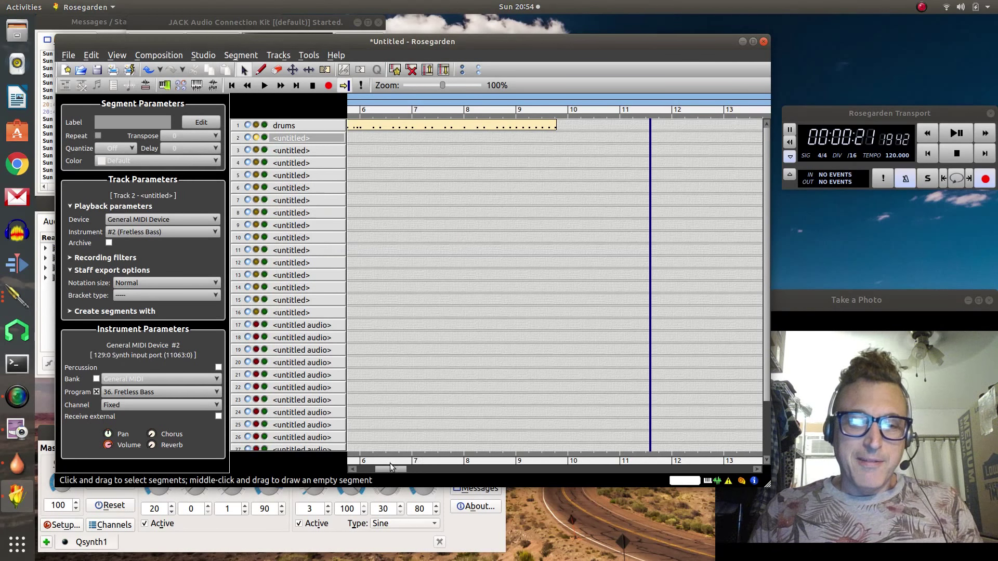
Step: Return to the beginning of the composition and play it back with track 2 selected
drag(388, 469, 354, 470)
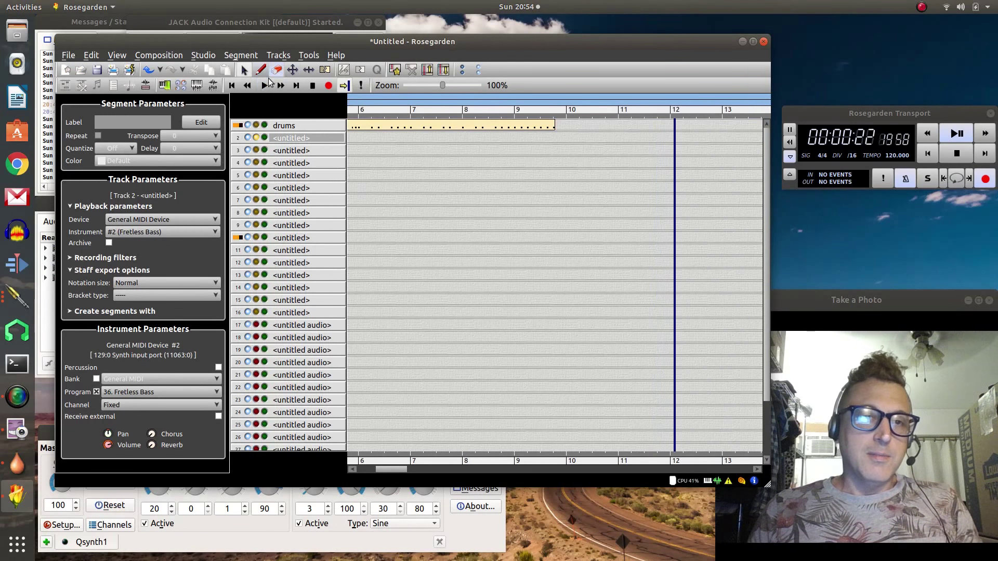
click(231, 86)
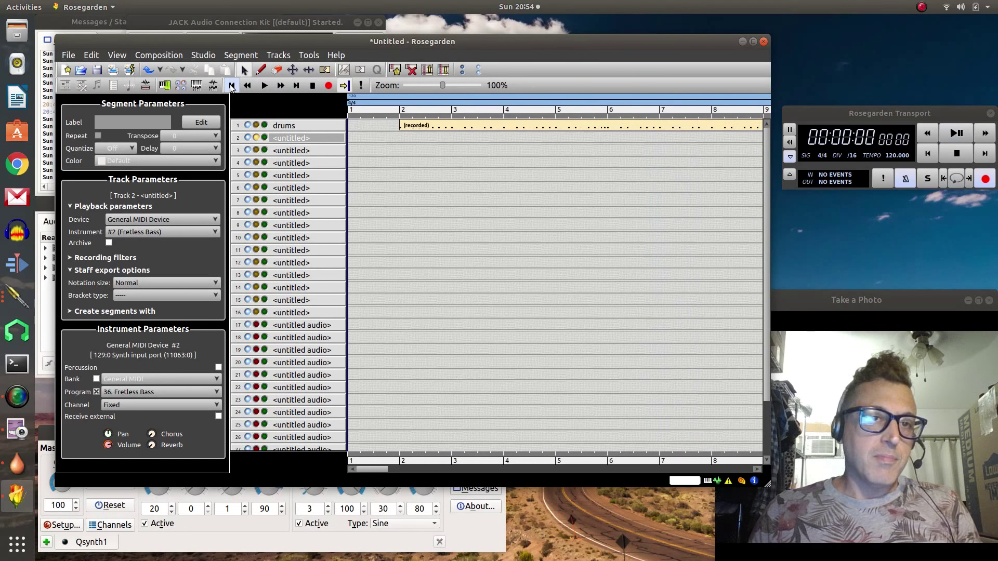
click(265, 86)
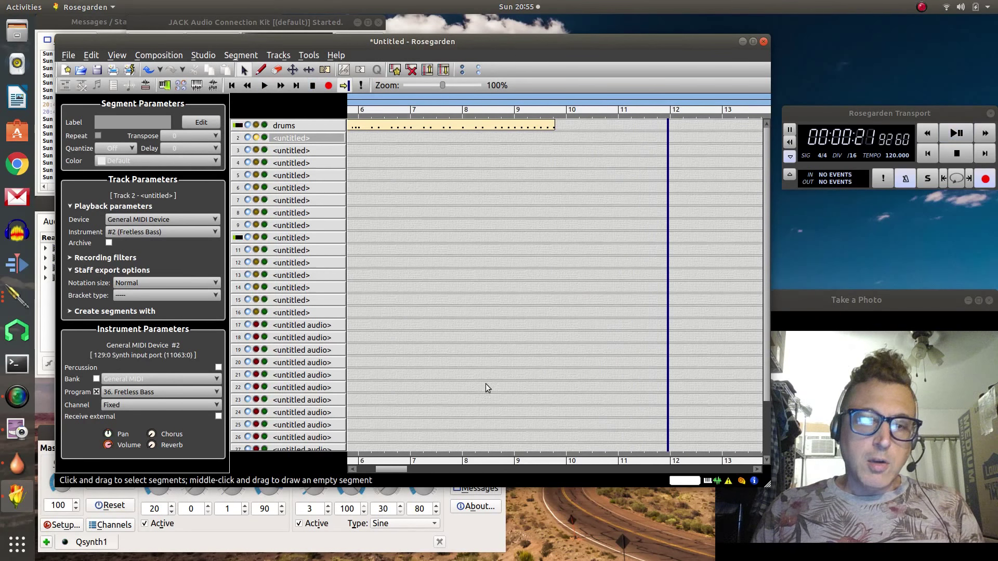
Step: Set the loop range over the drums segment from bar 2 to bar 9
drag(394, 466, 369, 467)
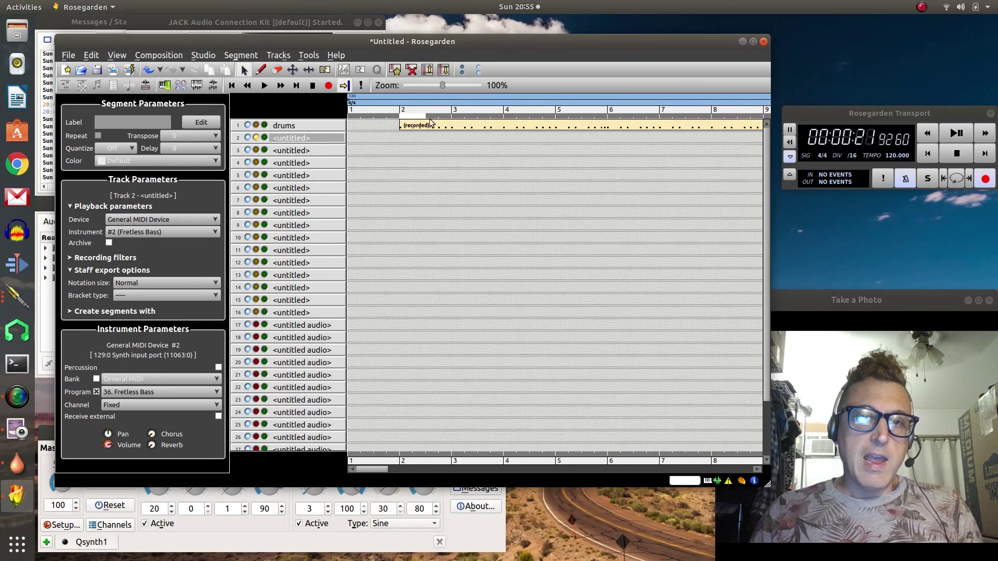
drag(728, 126, 497, 125)
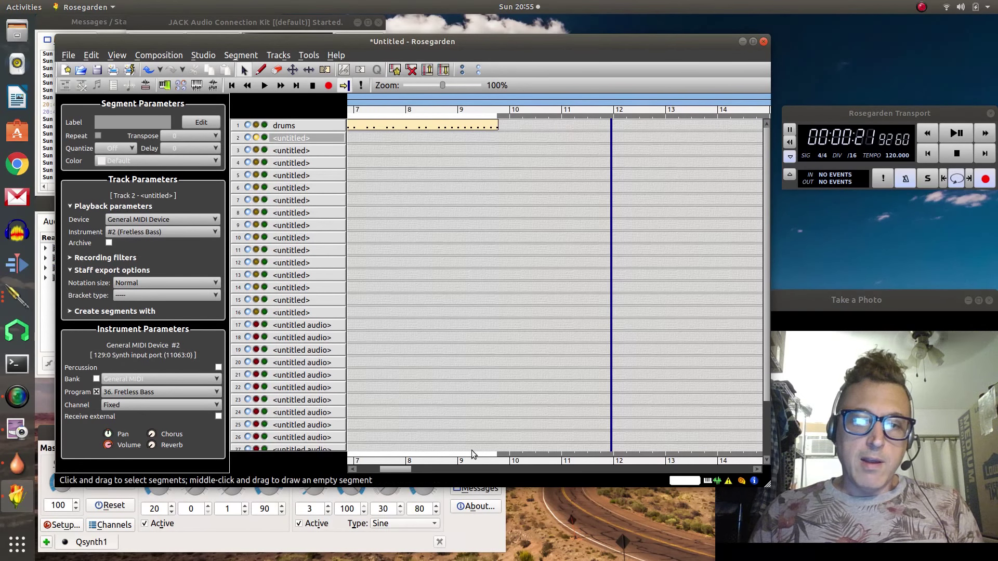
click(264, 85)
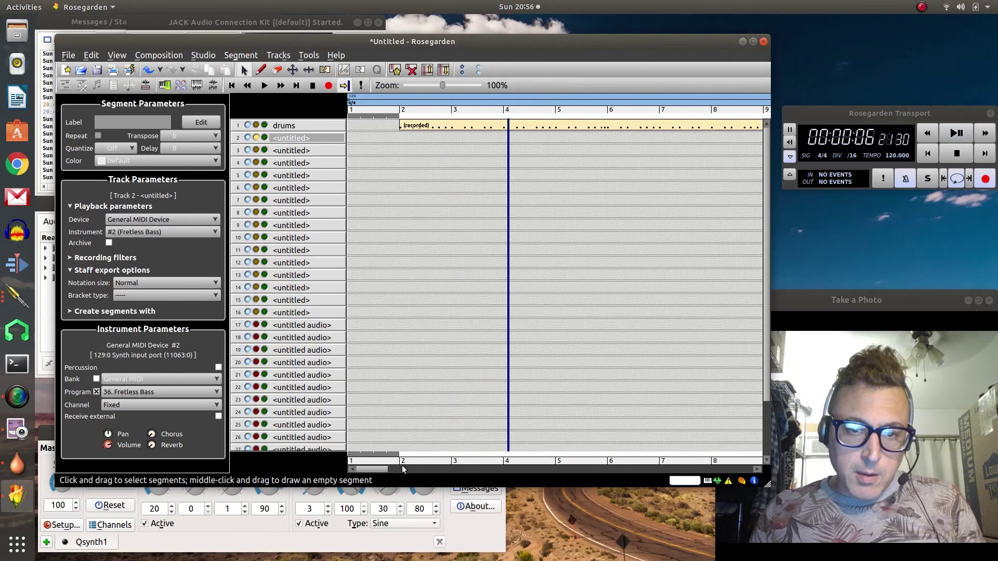
drag(380, 468, 404, 469)
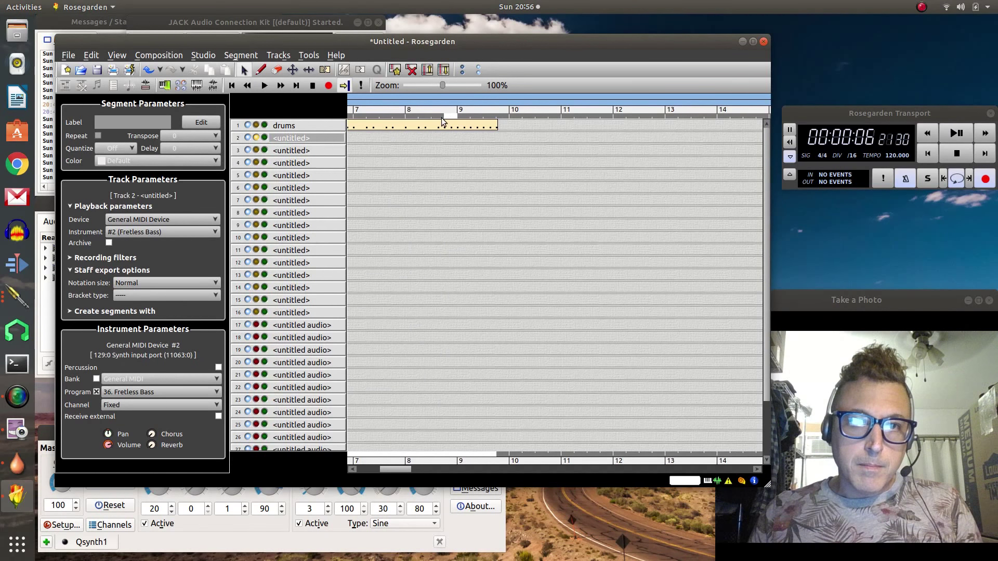
scroll(365, 125, left, 5)
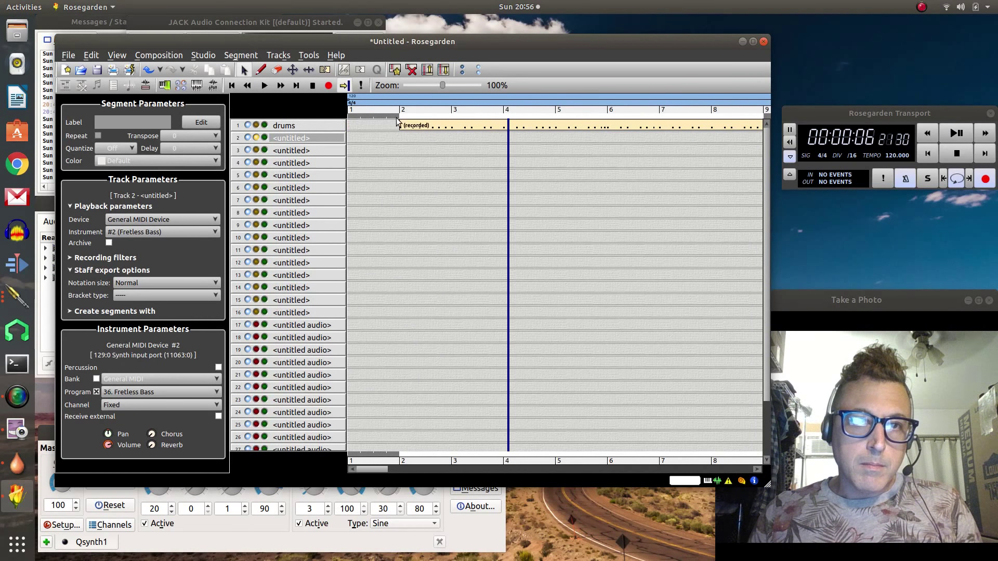
Step: Play back the looped drums with the fretless bass track selected, pausing and resuming, and stop playback
click(957, 134)
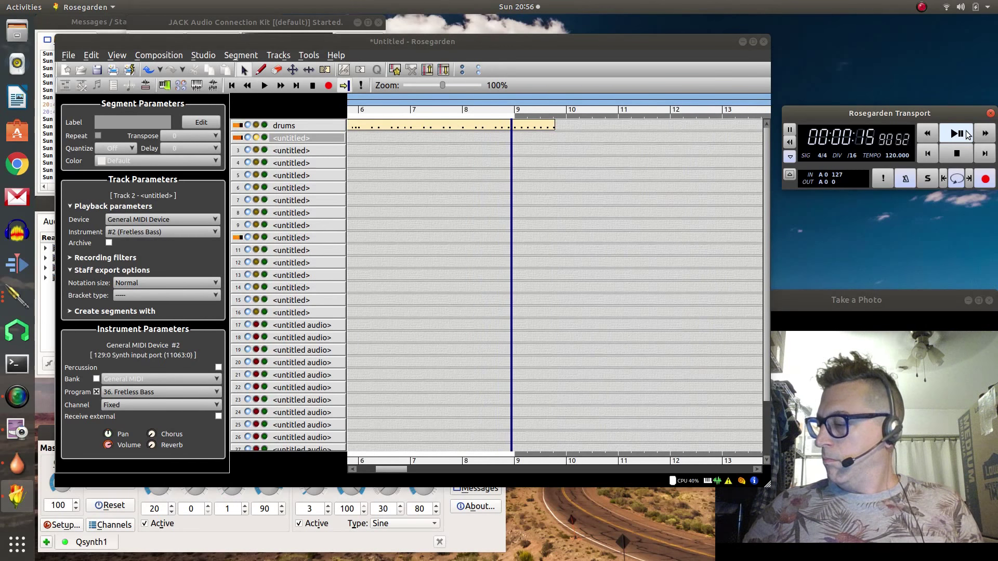
click(967, 134)
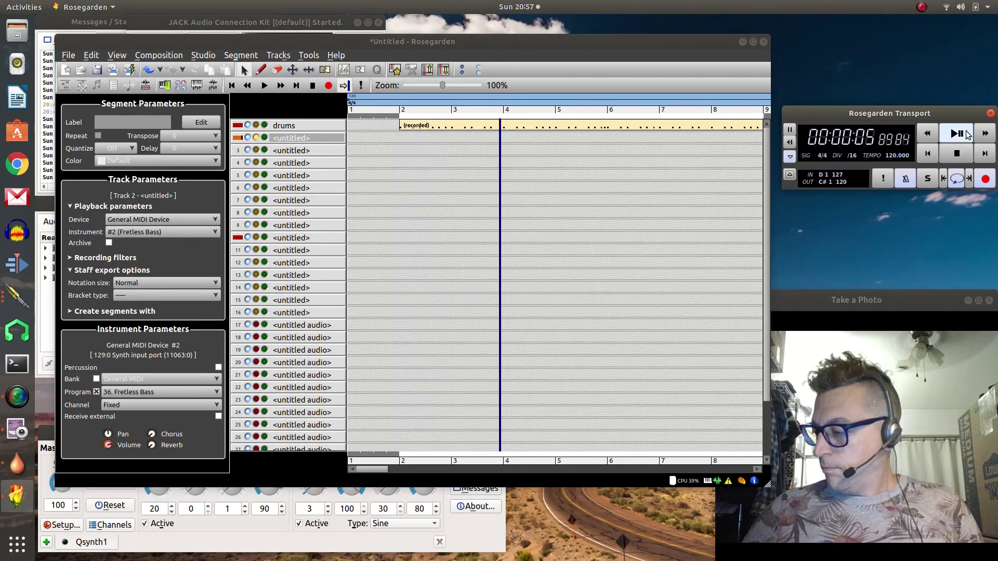
click(968, 134)
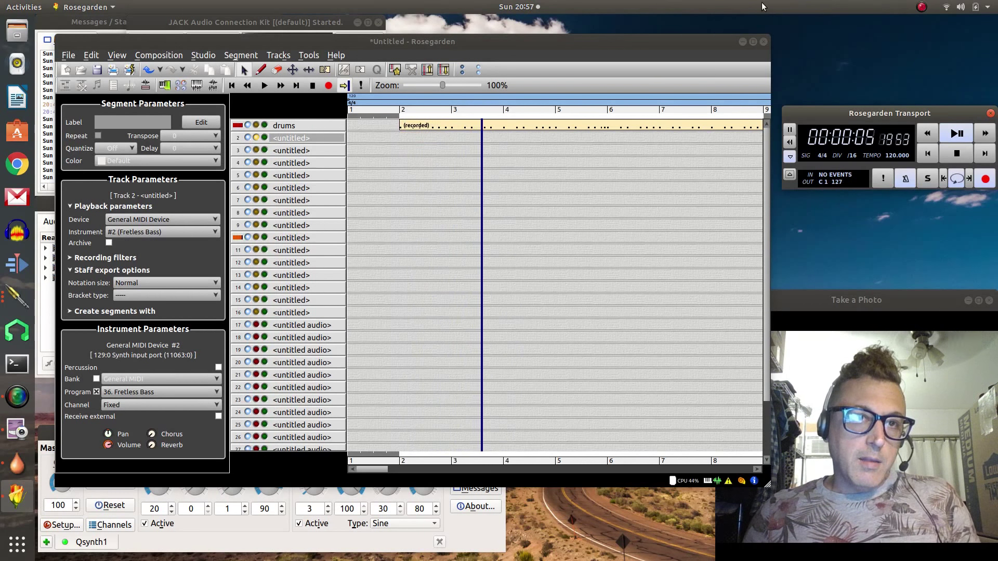
click(311, 88)
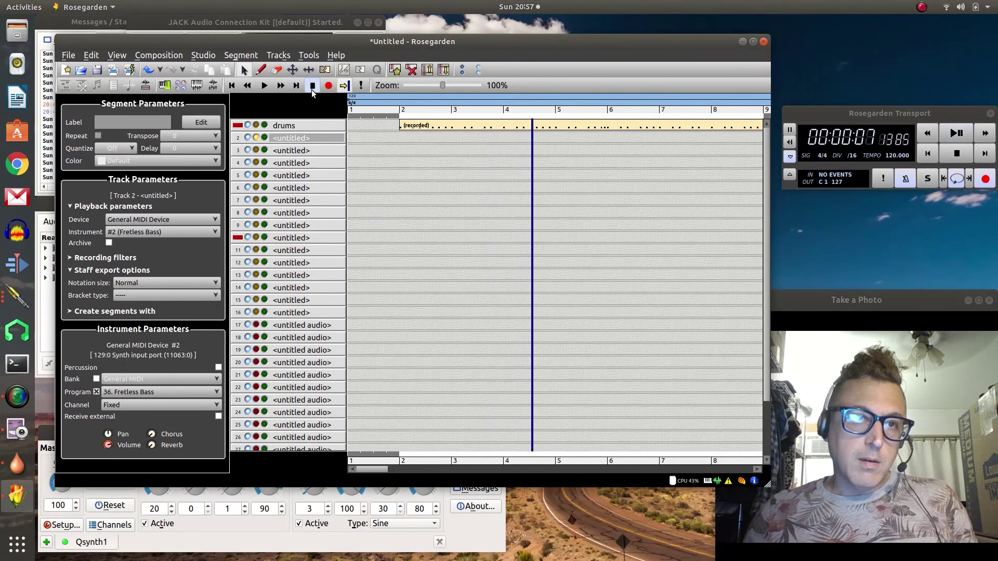
Step: Try to record the fretless bass on track 2 from the beginning with looping enabled
click(231, 85)
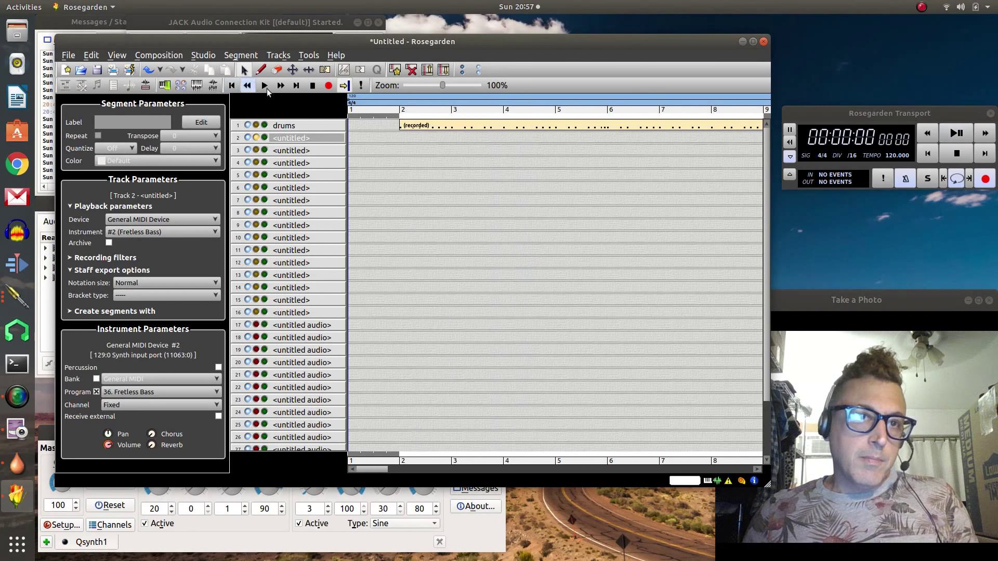
click(328, 86)
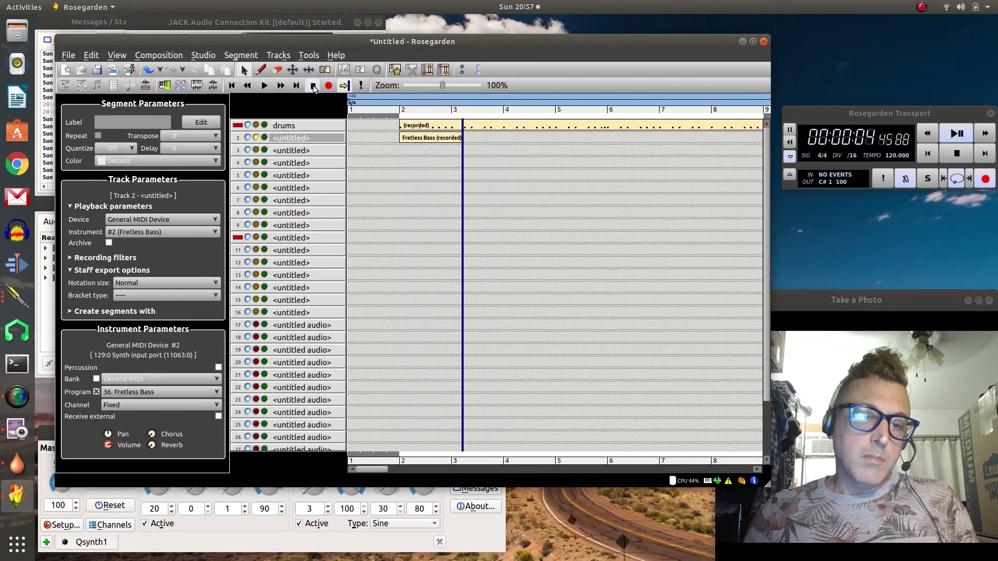
click(313, 86)
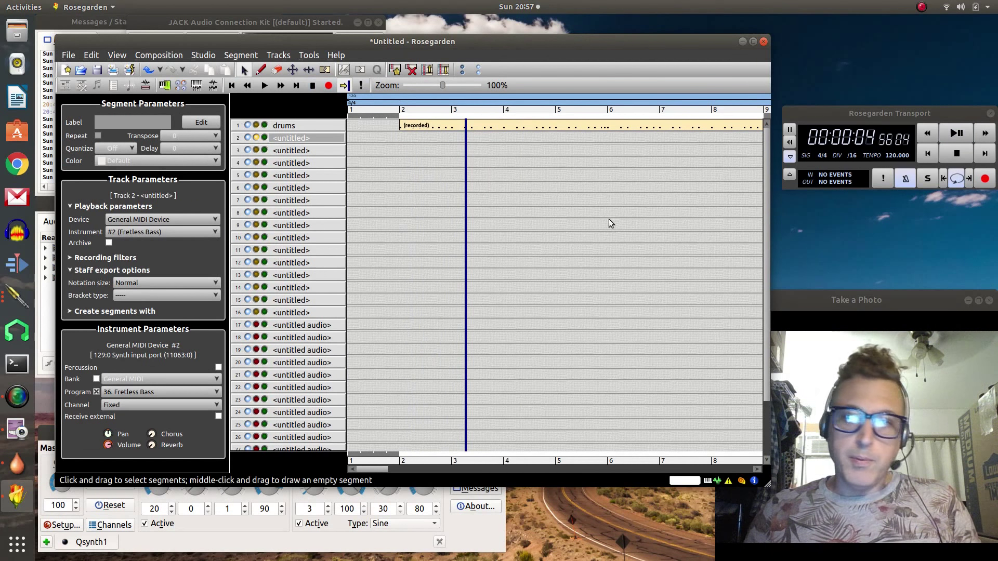
Step: Turn off looping and record the fretless bass part on track 2 from the beginning to just past bar 8
click(956, 182)
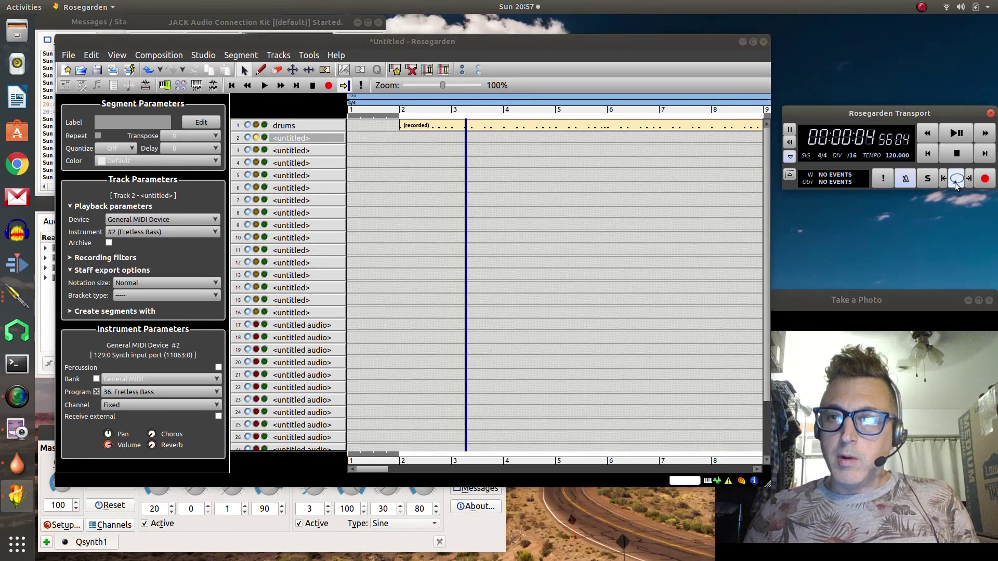
click(231, 86)
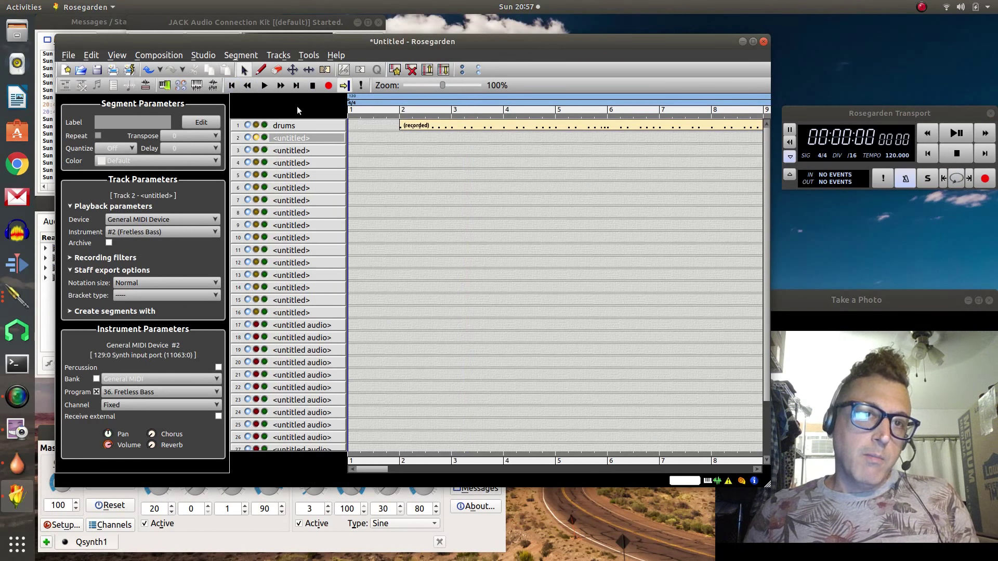
click(328, 86)
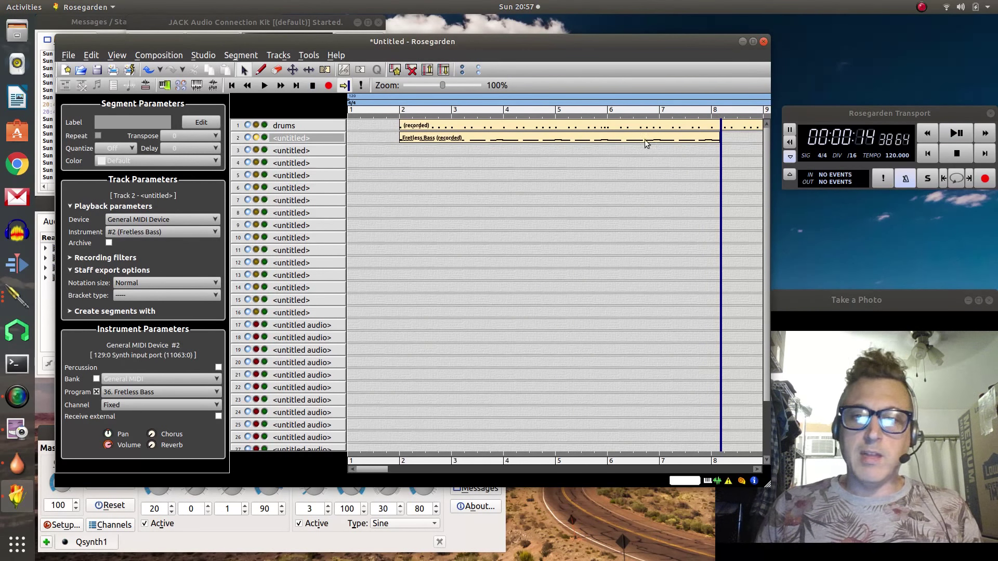
Step: Open the recorded fretless bass segment in the Matrix editor and delete the stray short note at the start of bar 2
double_click(478, 139)
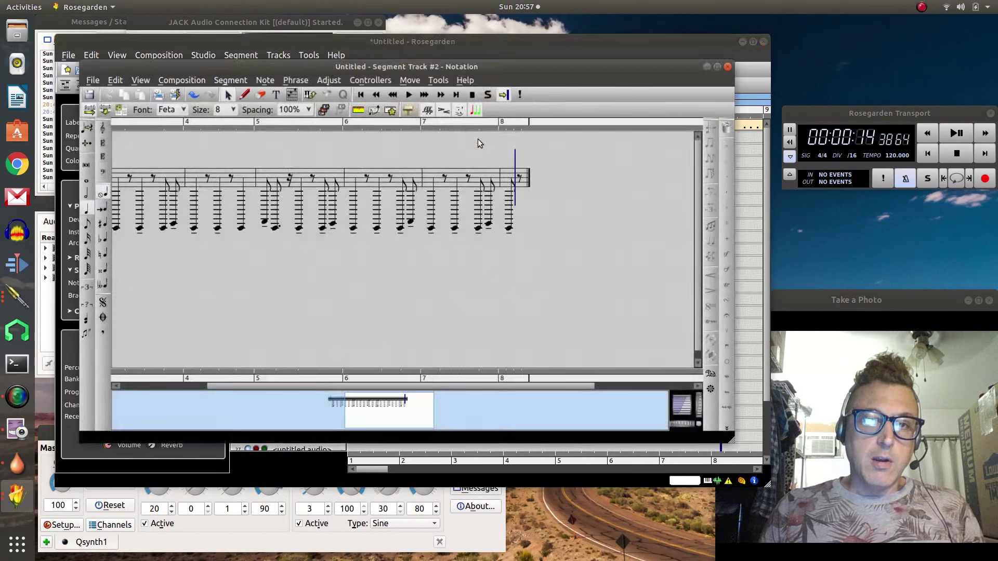
click(733, 62)
right_click(529, 133)
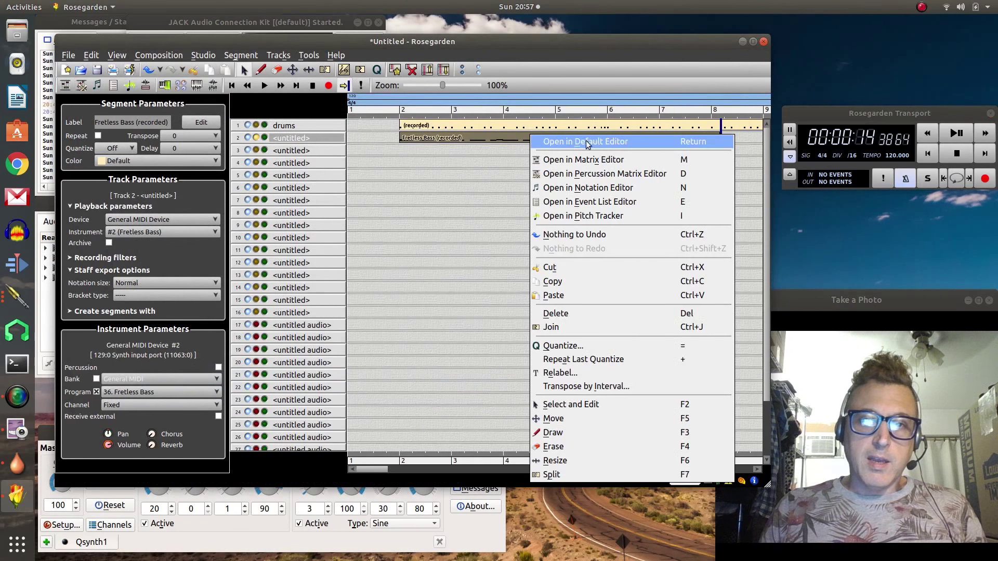
click(591, 161)
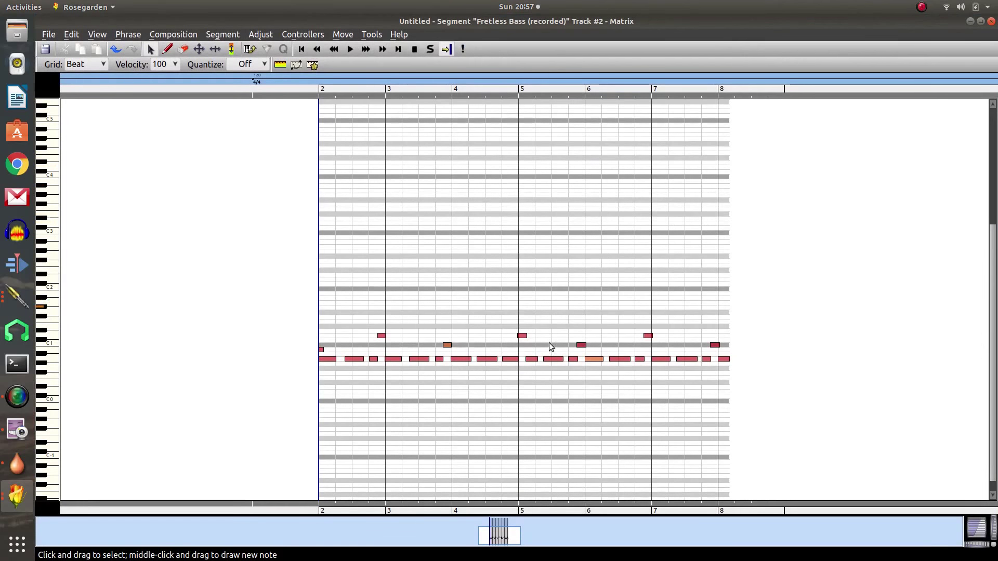
click(321, 350)
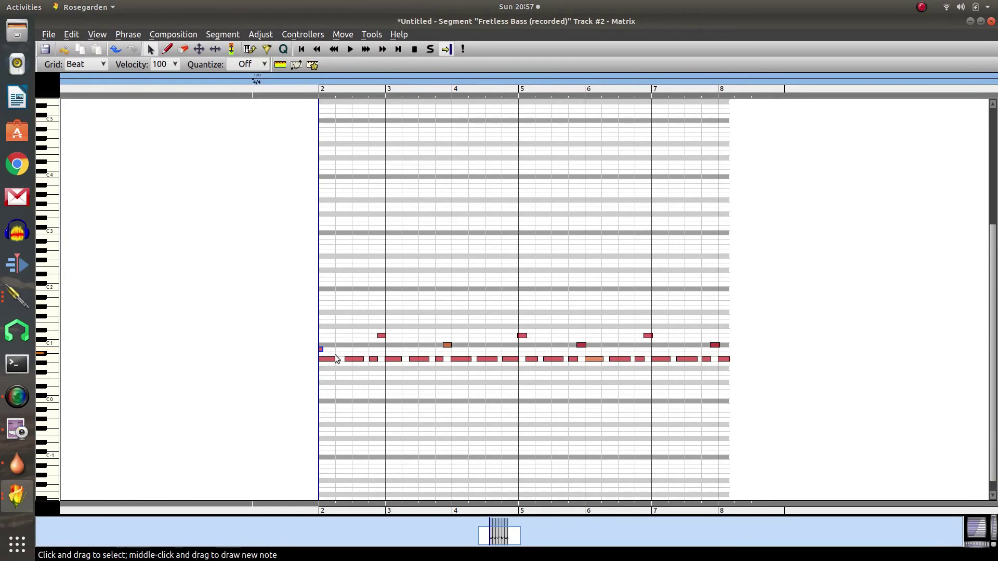
key(Delete)
Step: Quantize all notes of the fretless bass segment to 1/16, play the result back and close the Matrix editor
key(ctrl+a)
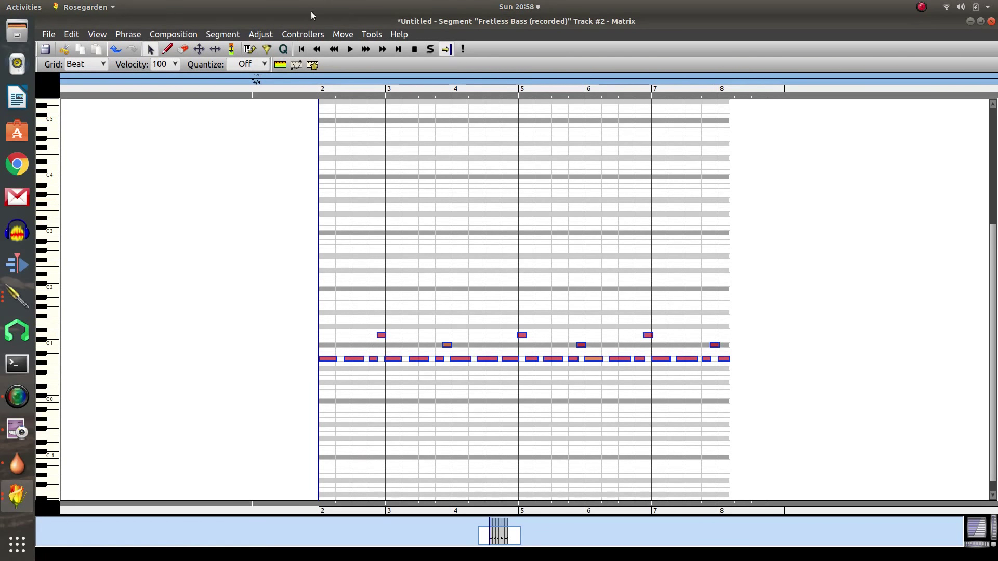
click(259, 62)
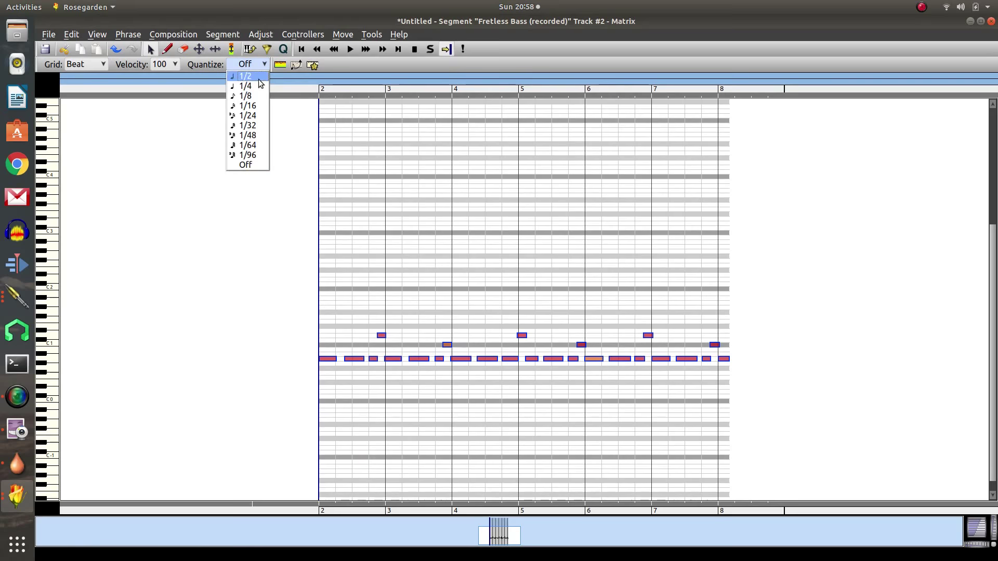
click(246, 107)
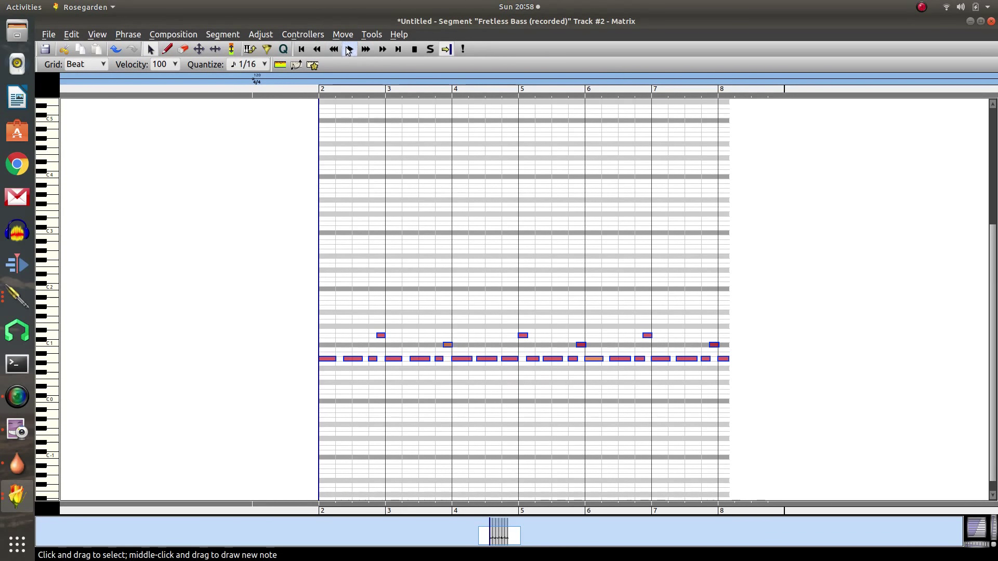
click(348, 49)
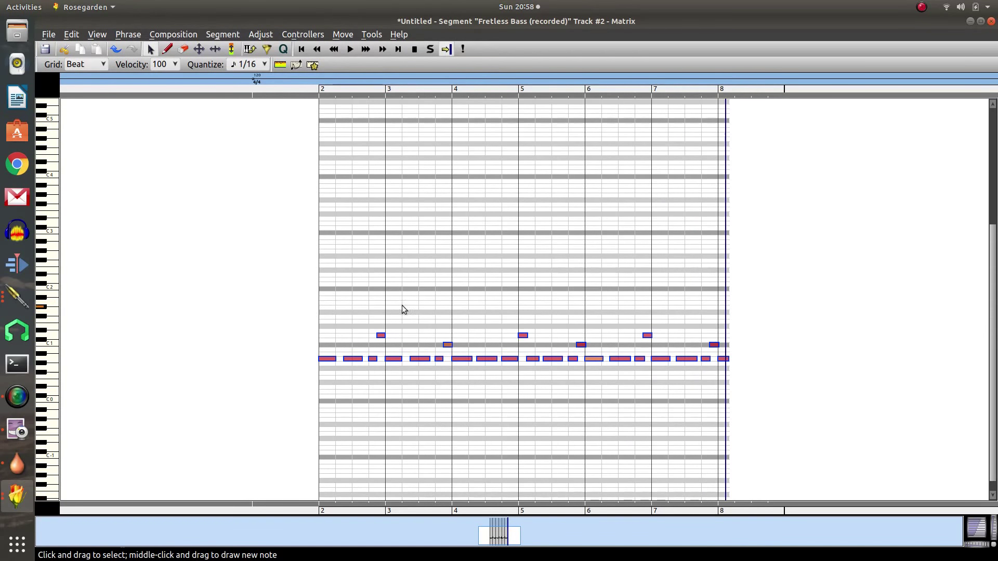
click(992, 22)
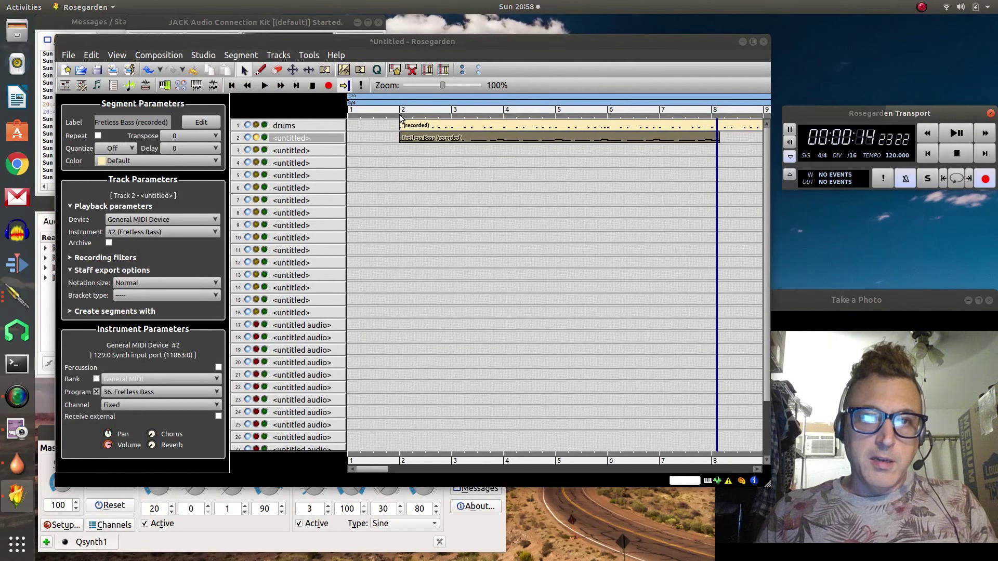
Step: Set the loop range from bar 2 to bar 6 and play back the drums and fretless bass together
drag(400, 114, 440, 119)
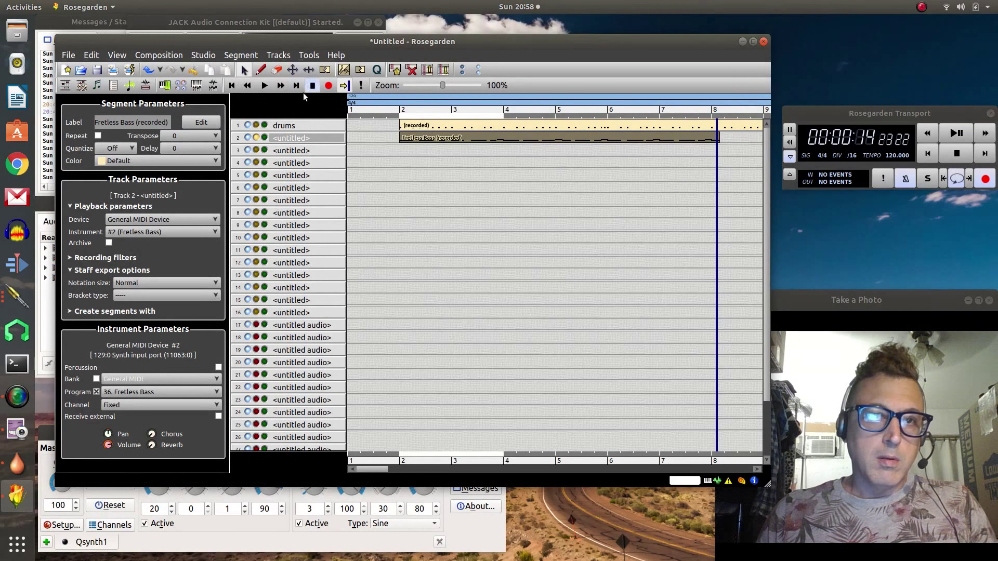
click(396, 117)
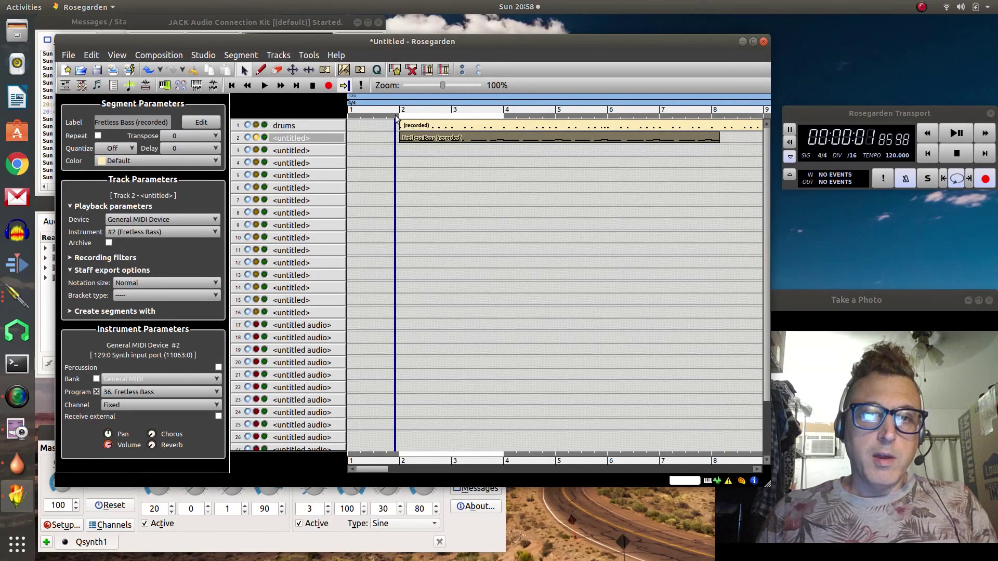
click(264, 85)
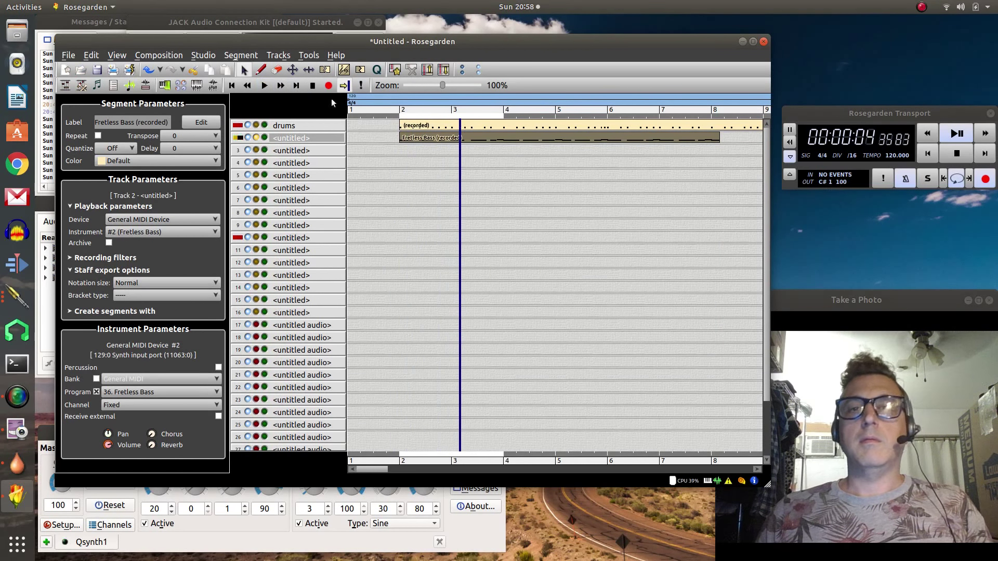
click(430, 110)
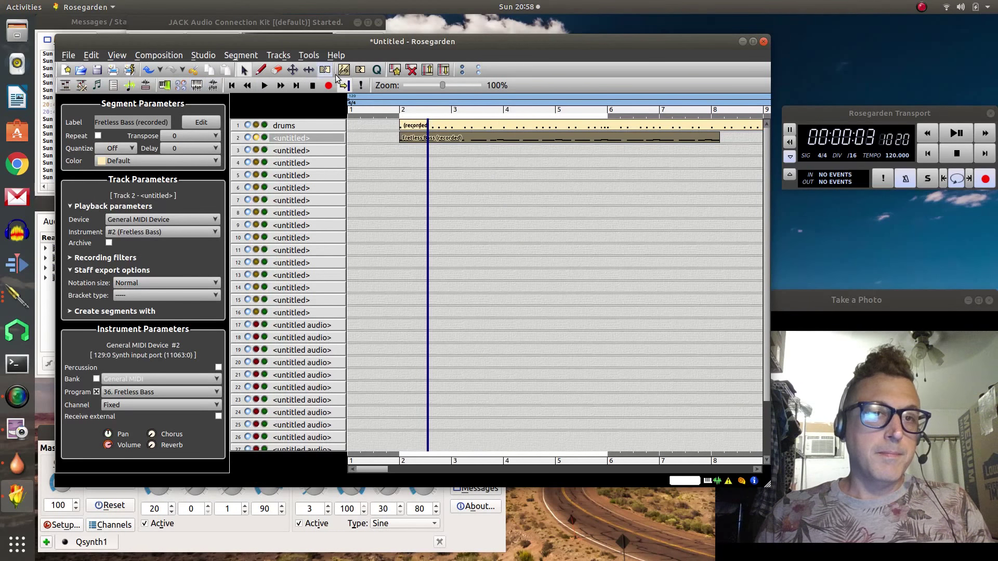
click(265, 86)
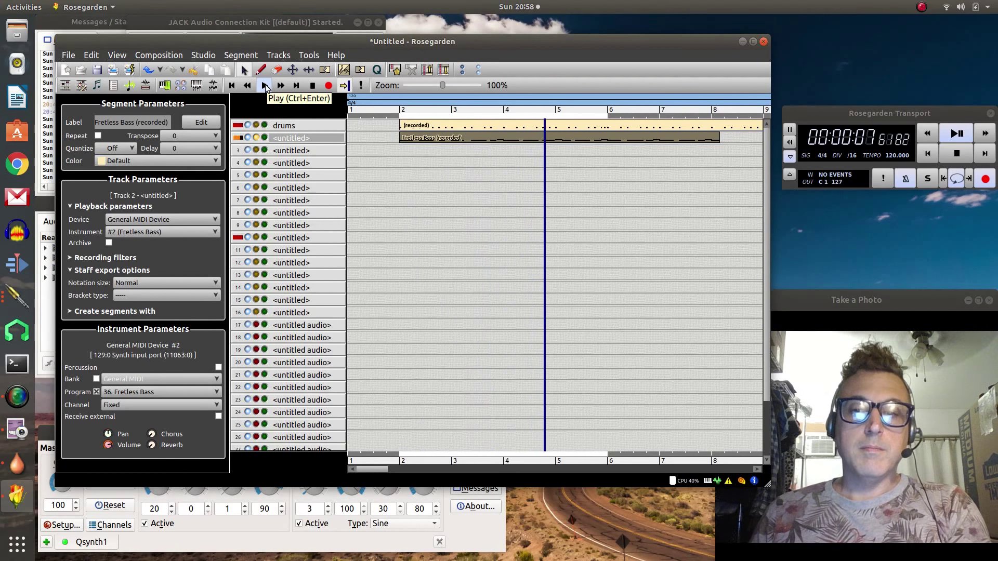
click(264, 86)
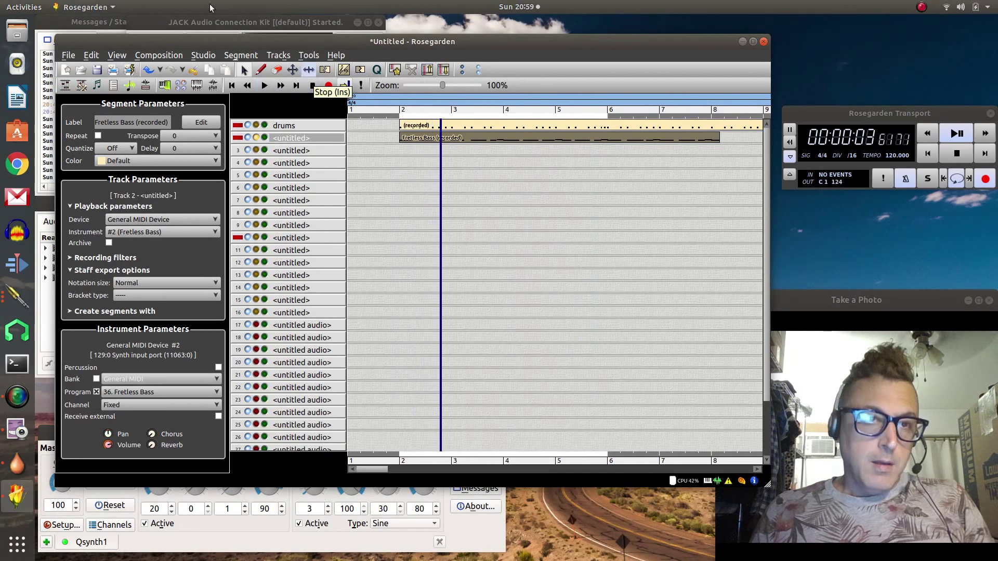
Step: Shorten the fretless bass segment on track 2 so that it ends at bar 6
click(625, 144)
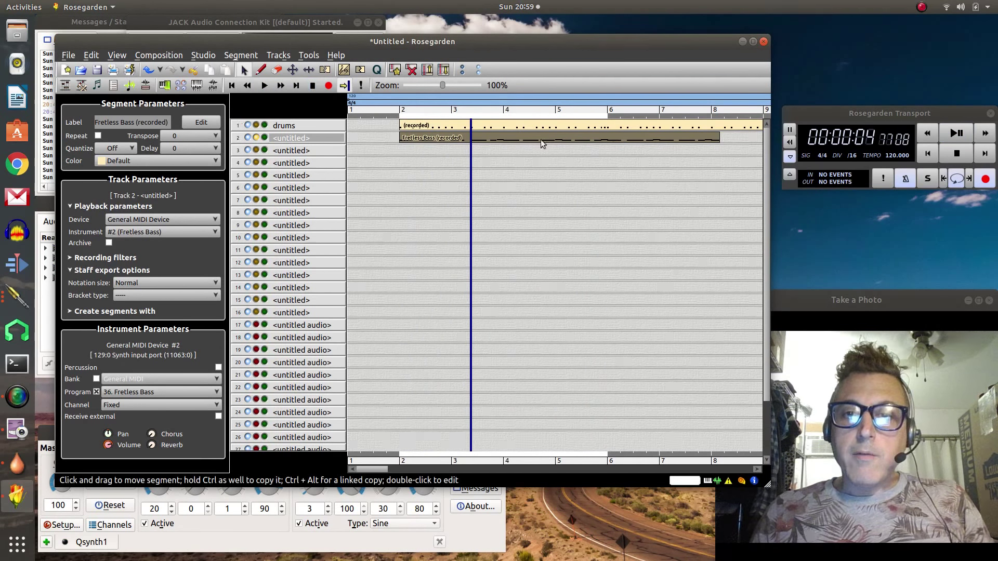
drag(719, 140, 707, 142)
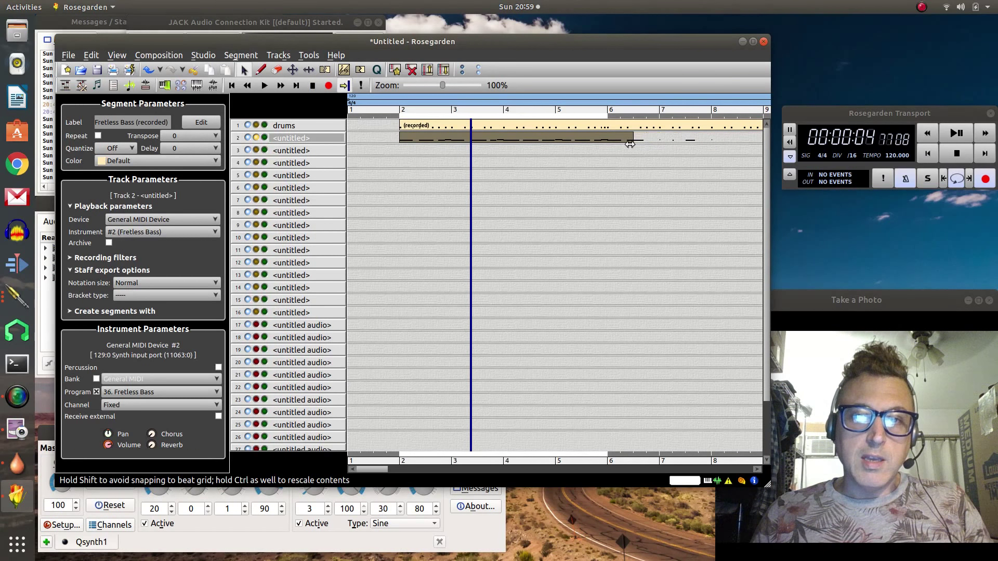
drag(612, 147, 616, 144)
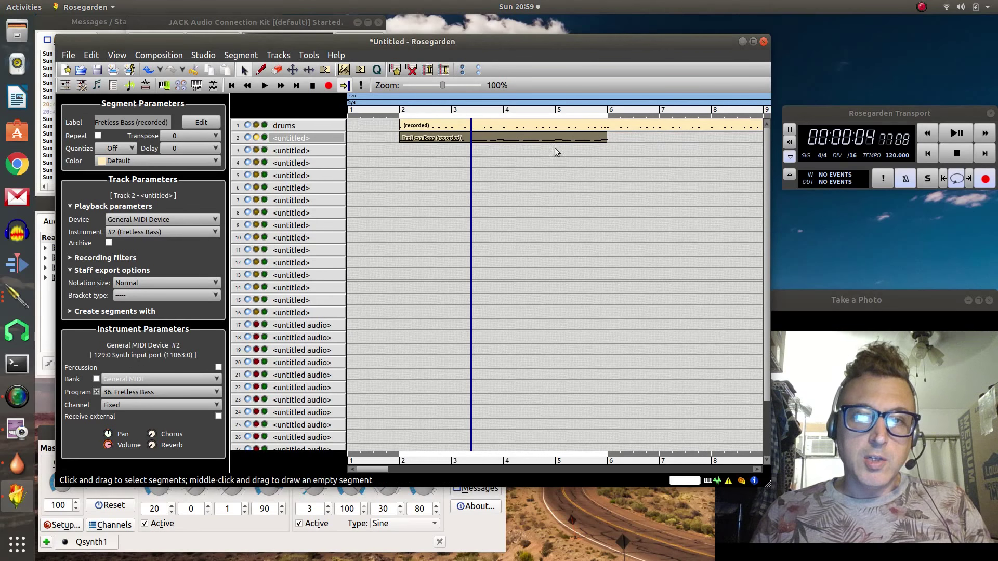
Step: Split the recorded drums segment on track 1 at bar 6
click(609, 128)
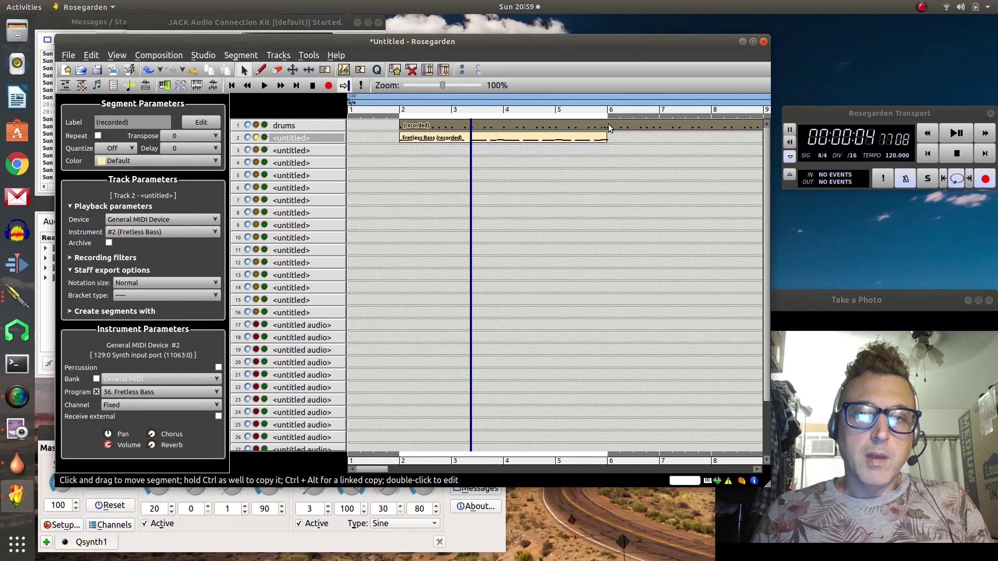
right_click(610, 127)
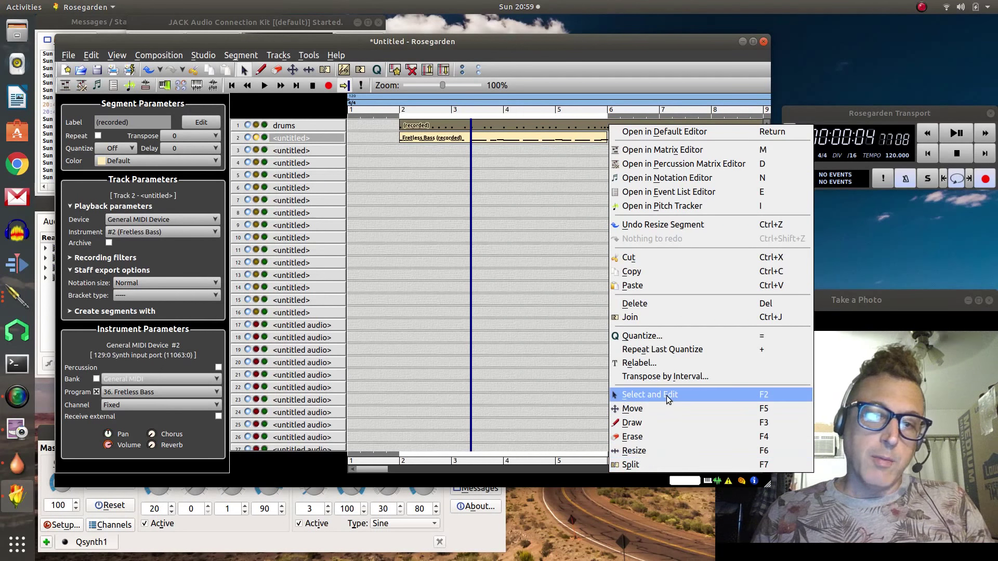
click(652, 465)
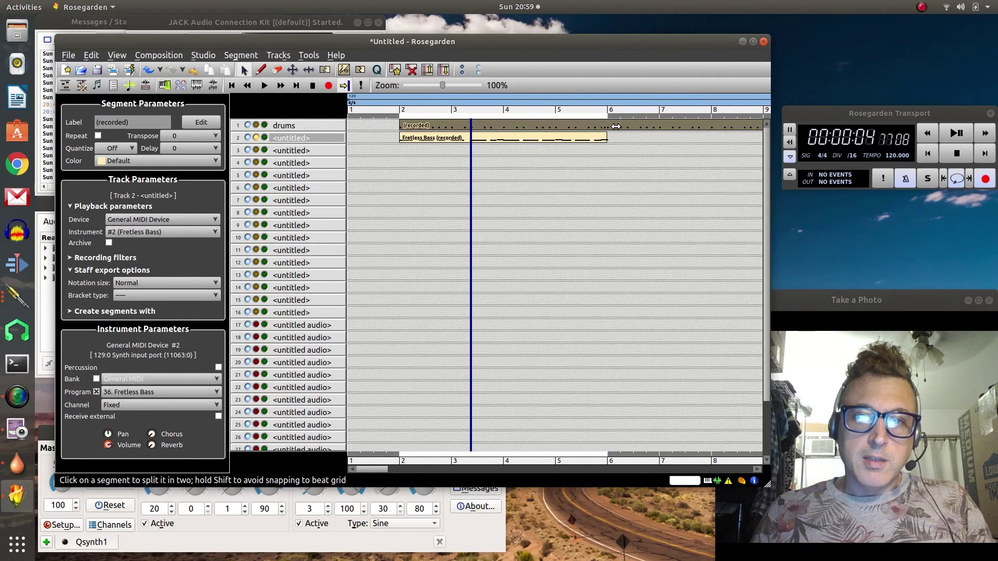
click(610, 127)
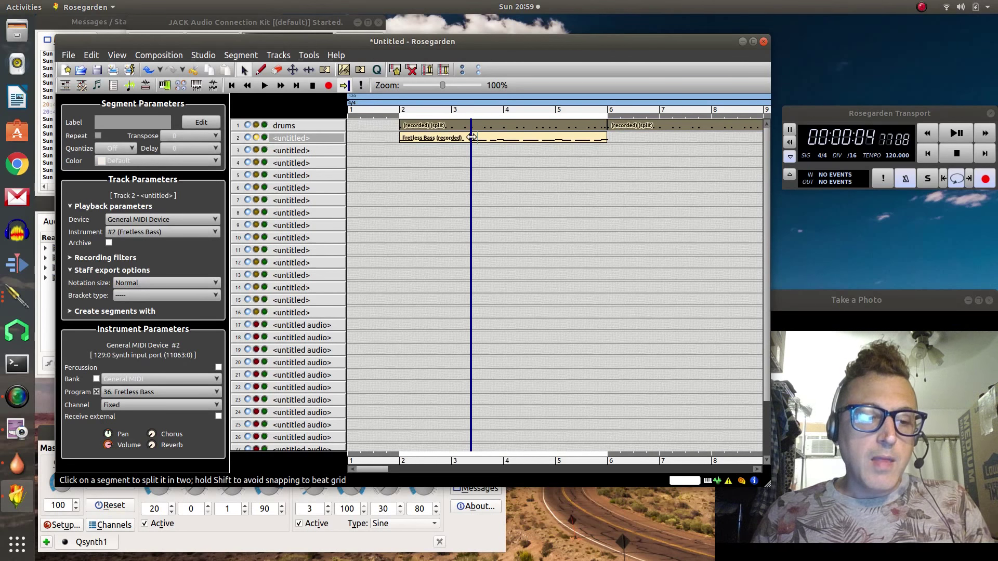
Step: Try to delete the split drum part after bar 6, then undo the deletion
right_click(634, 123)
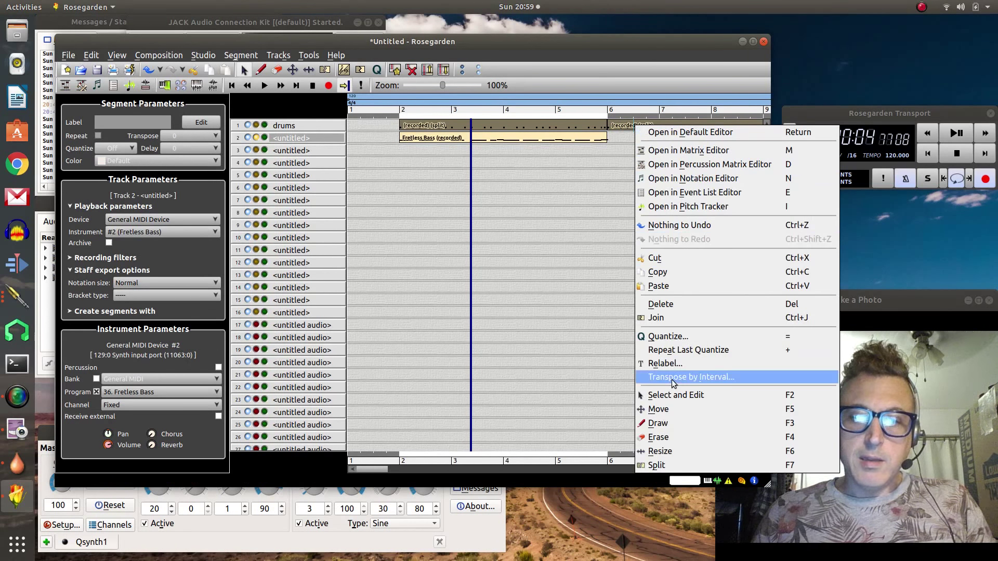
click(689, 406)
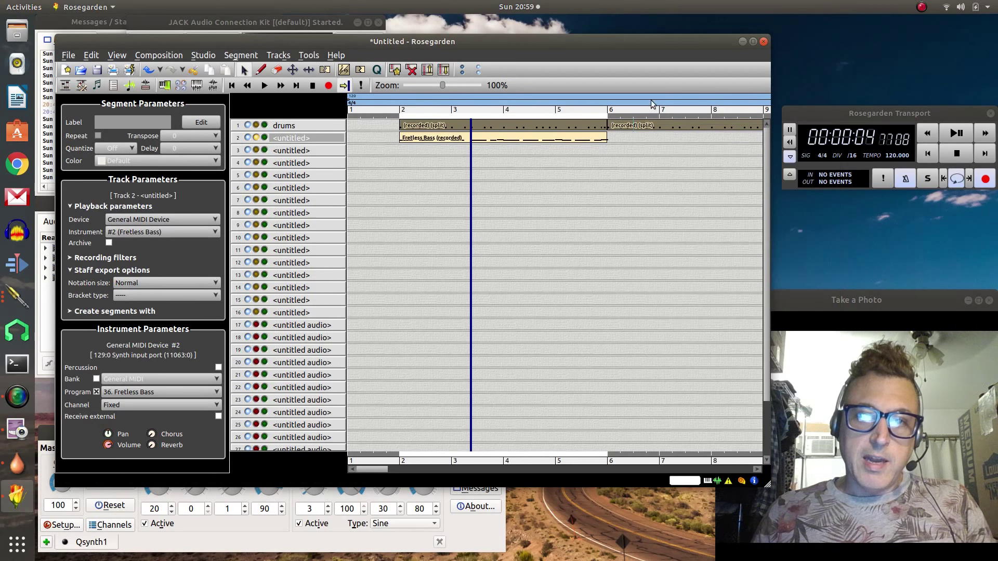
click(636, 128)
key(Delete)
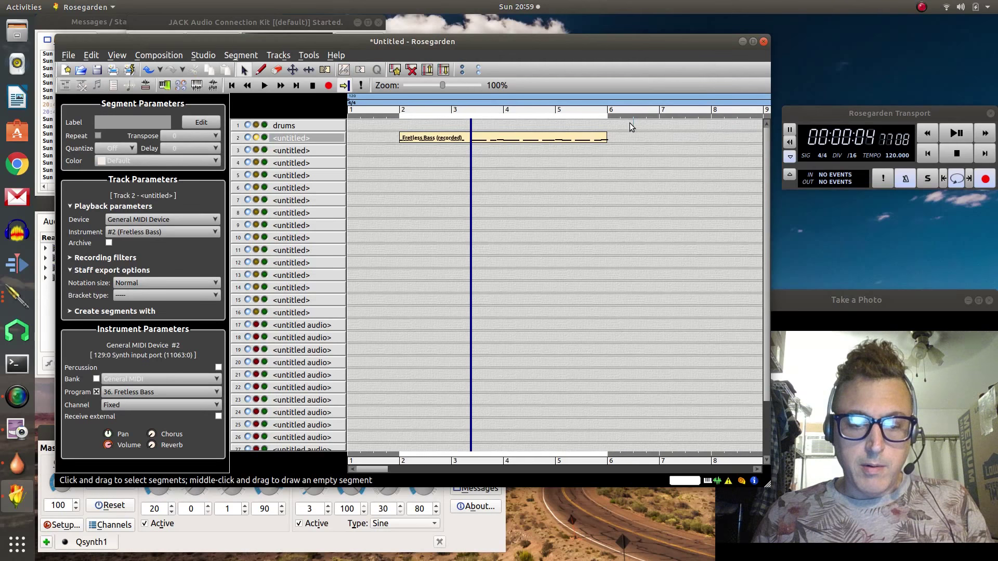
key(ctrl+z)
Step: Select only the split drums segment that starts at bar 6 and delete it
click(644, 128)
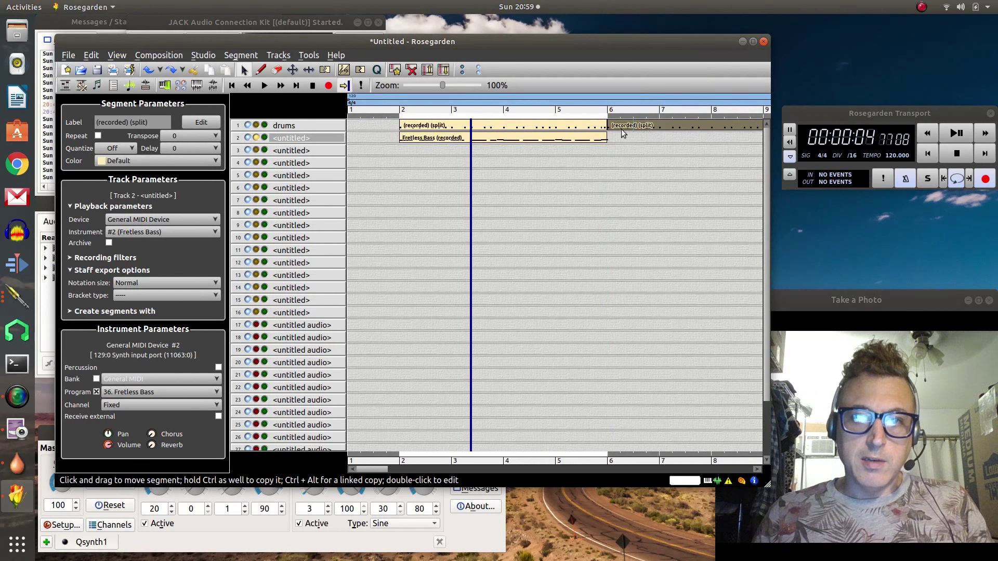
click(606, 128)
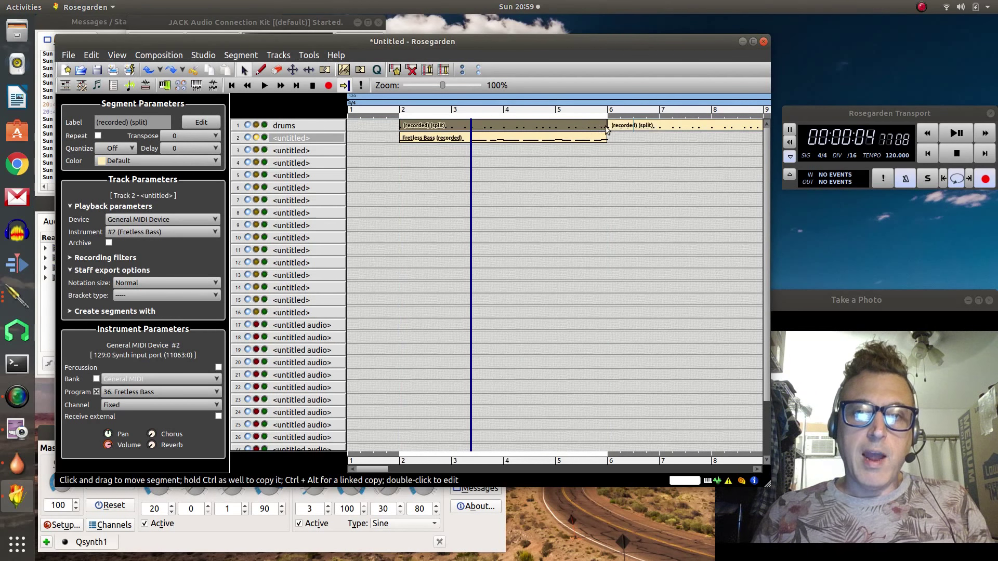
shift+click(647, 129)
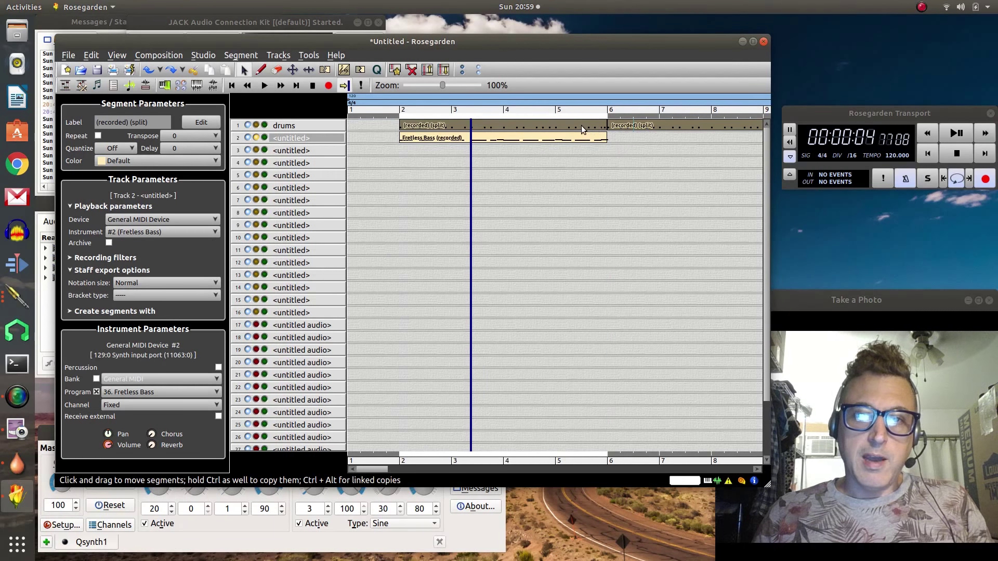
click(682, 129)
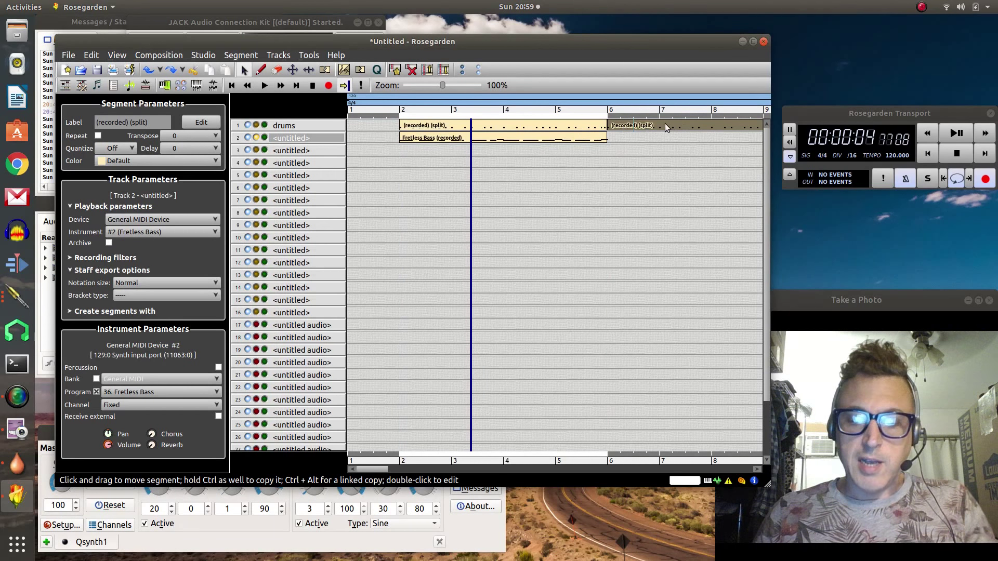
key(Delete)
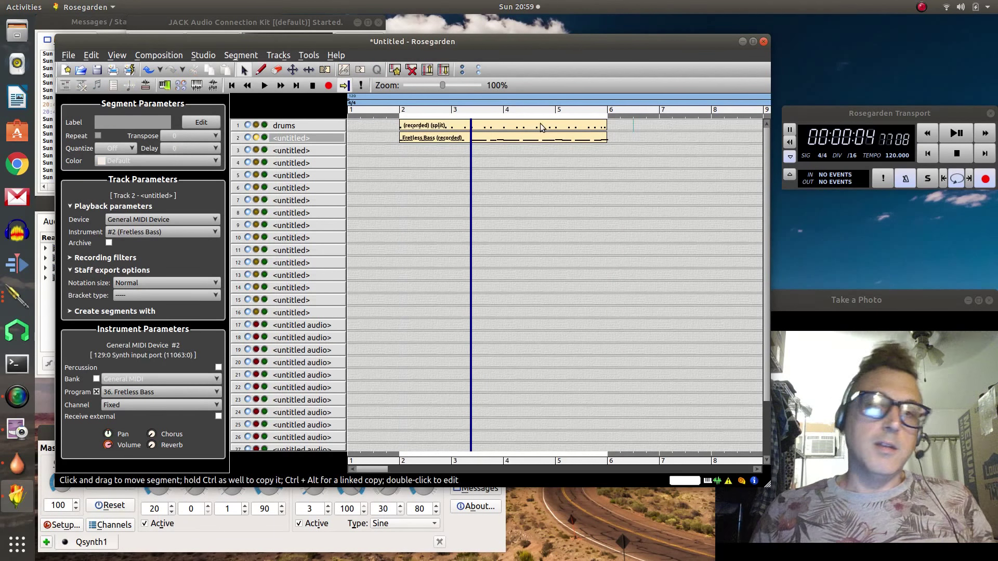
Step: Copy the drums segment and the fretless bass segment along their tracks so both copies start at bar 6
click(431, 130)
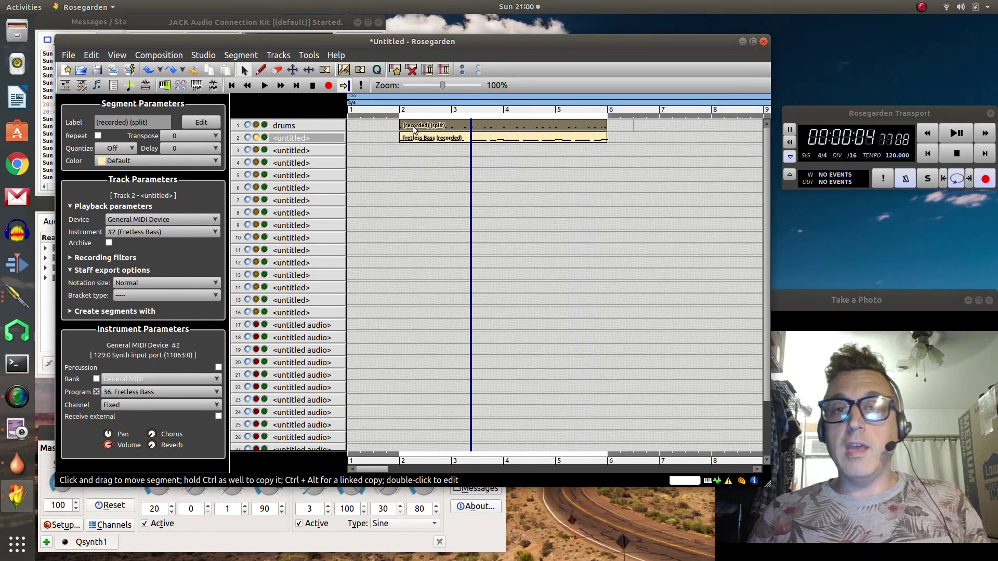
drag(416, 129, 629, 127)
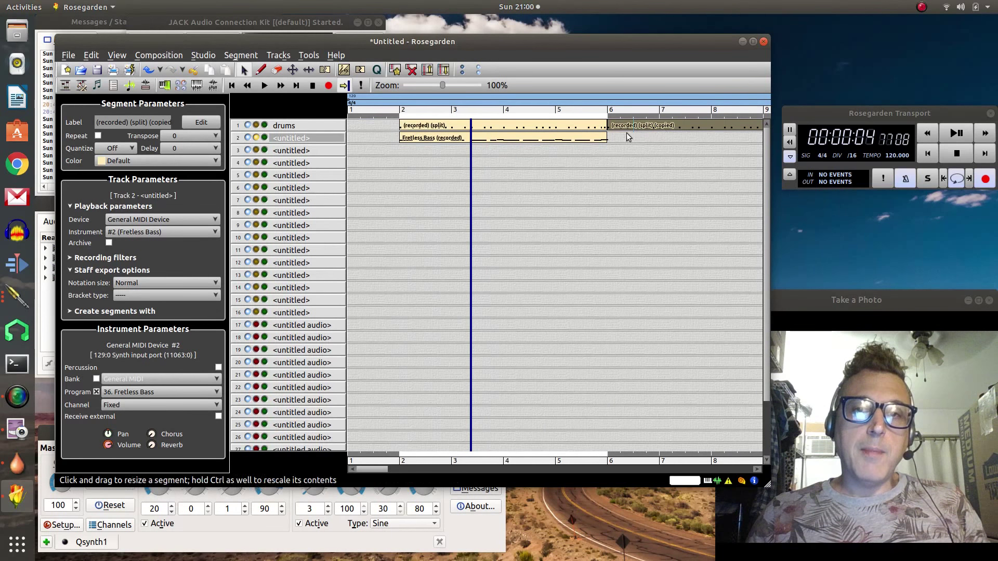
click(412, 138)
drag(411, 138, 620, 134)
Step: Set the loop range from bar 2 to bar 10 and play back the original and copied segments
click(424, 116)
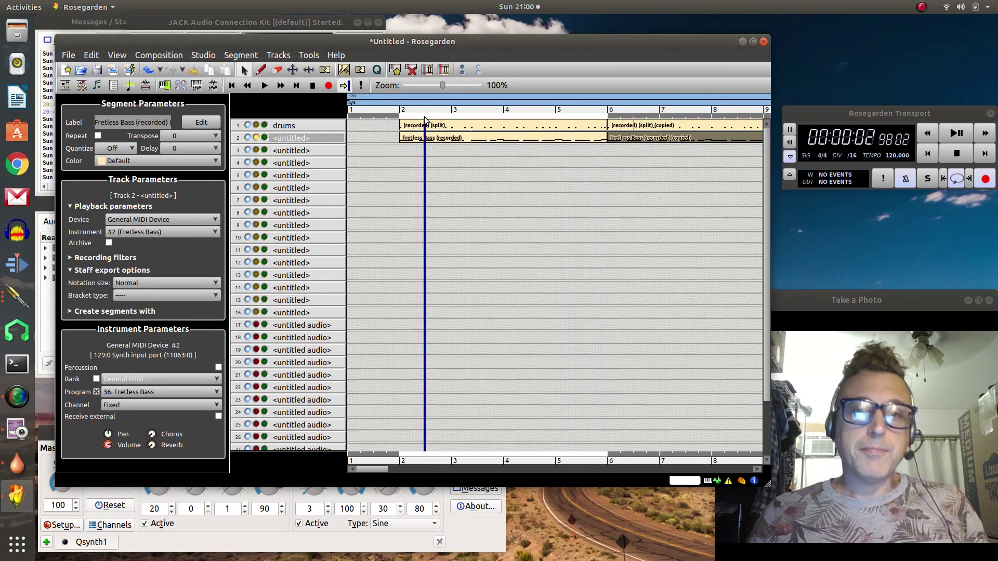
click(387, 116)
click(404, 115)
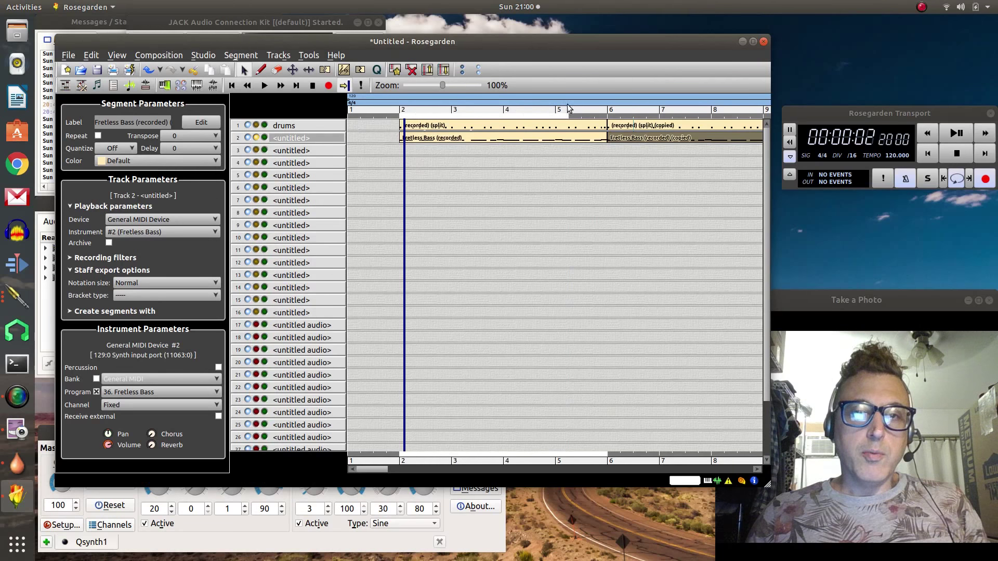
scroll(765, 118, right, 5)
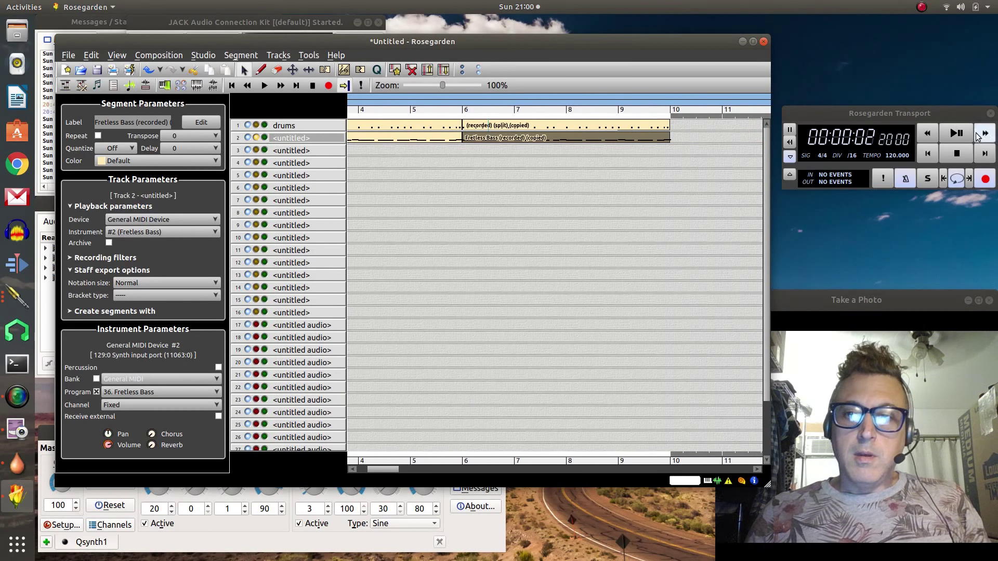
click(950, 135)
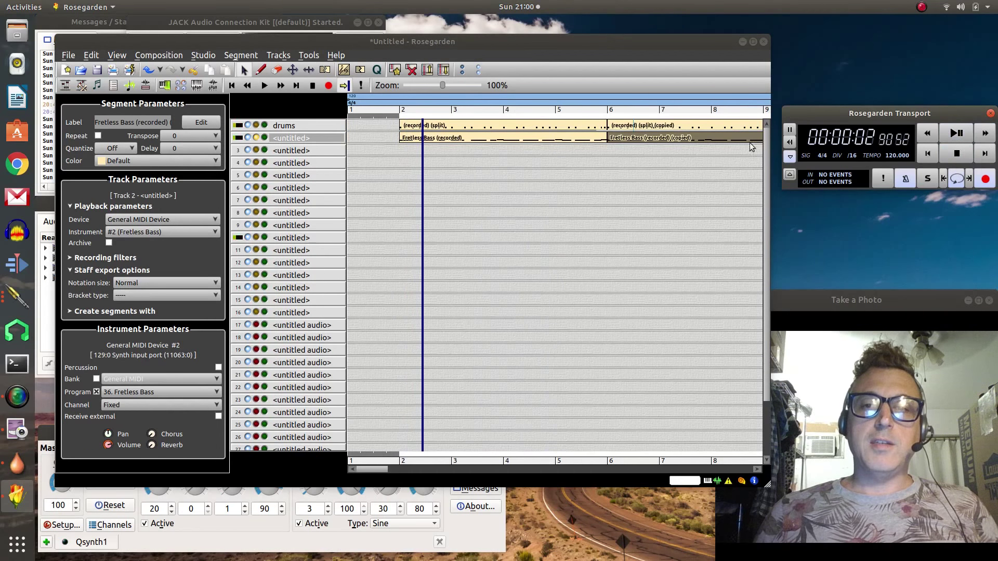
Step: Open the copied fretless bass segment at bar 6 in the Matrix editor, restore the window size and show its notes
right_click(627, 141)
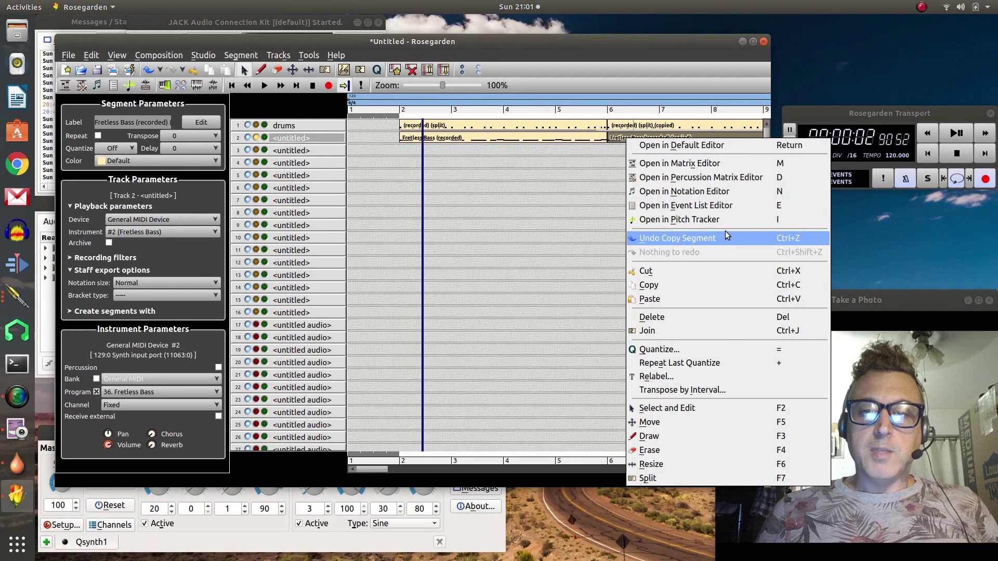
click(716, 166)
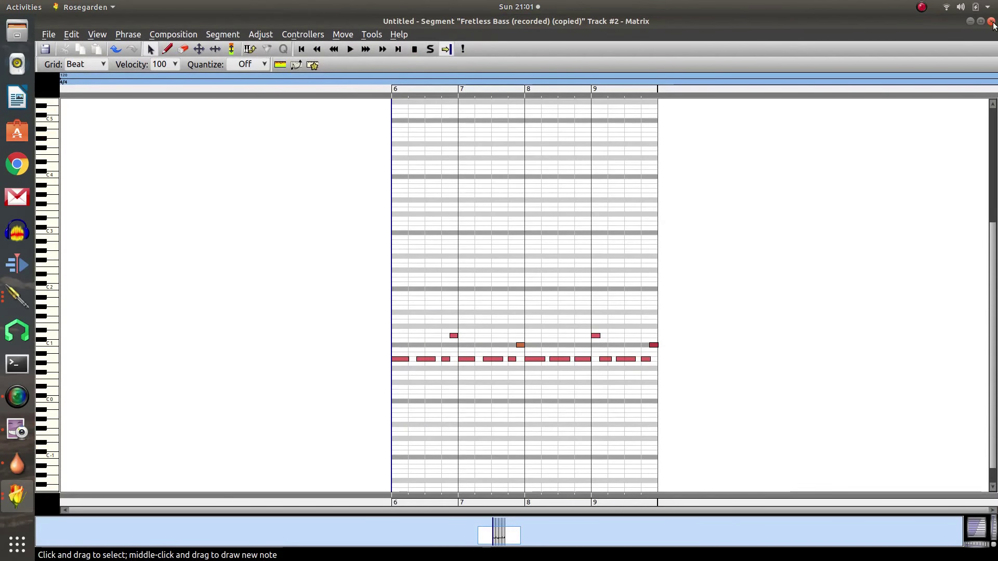
click(981, 22)
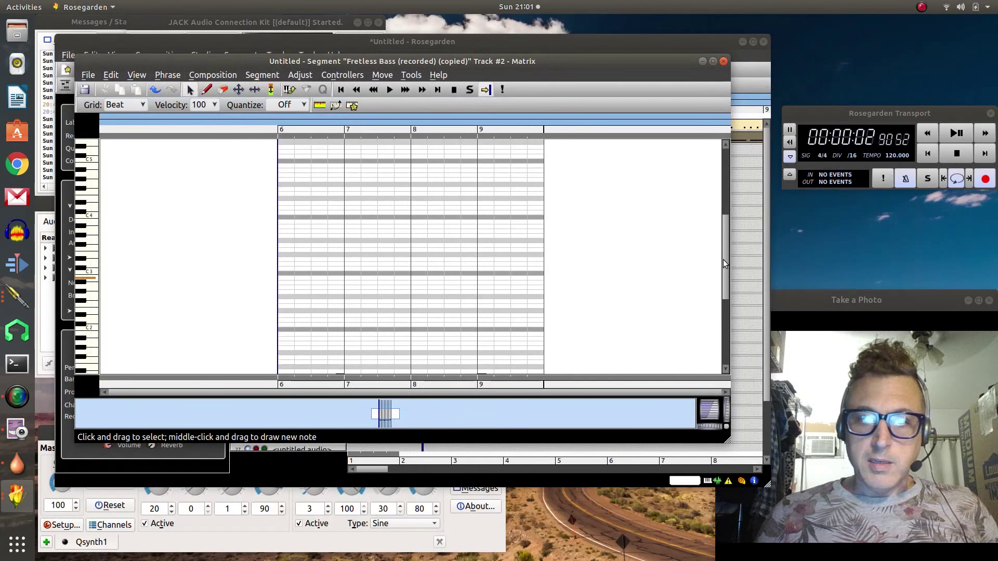
scroll(726, 271, down, 5)
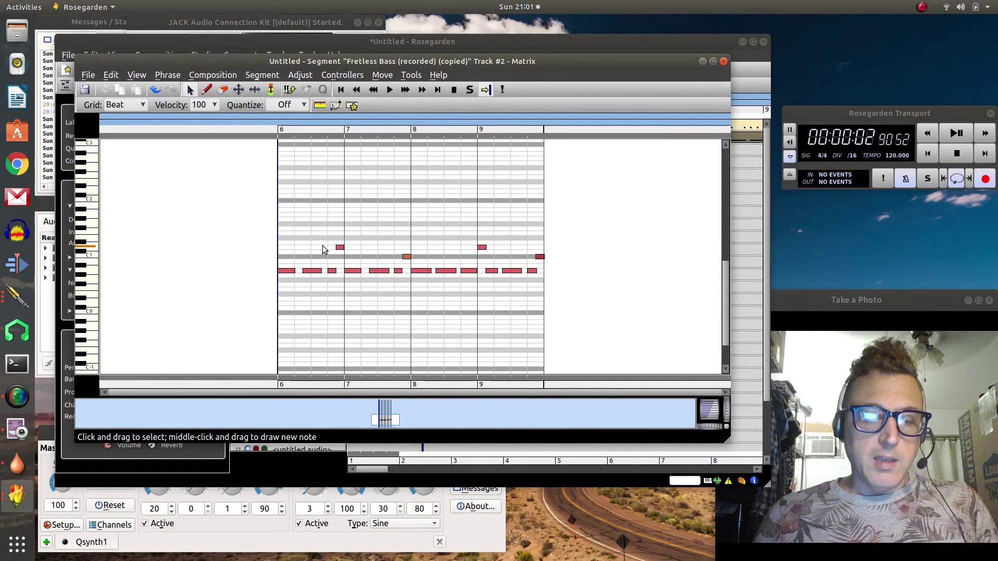
Step: Transpose all notes of the copied fretless bass segment down 3 semitones, close the Matrix editor and play back the result
key(ctrl+a)
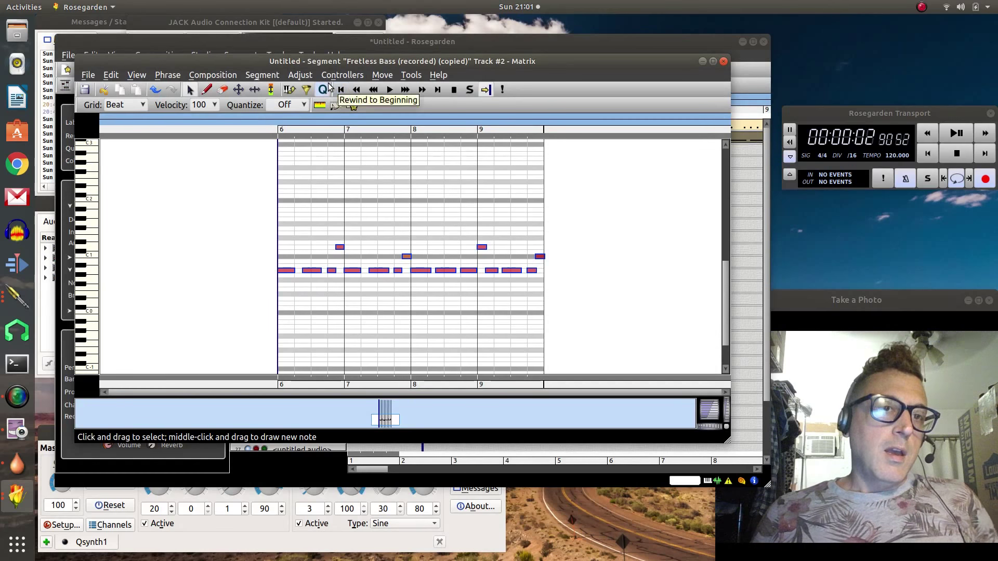
click(300, 75)
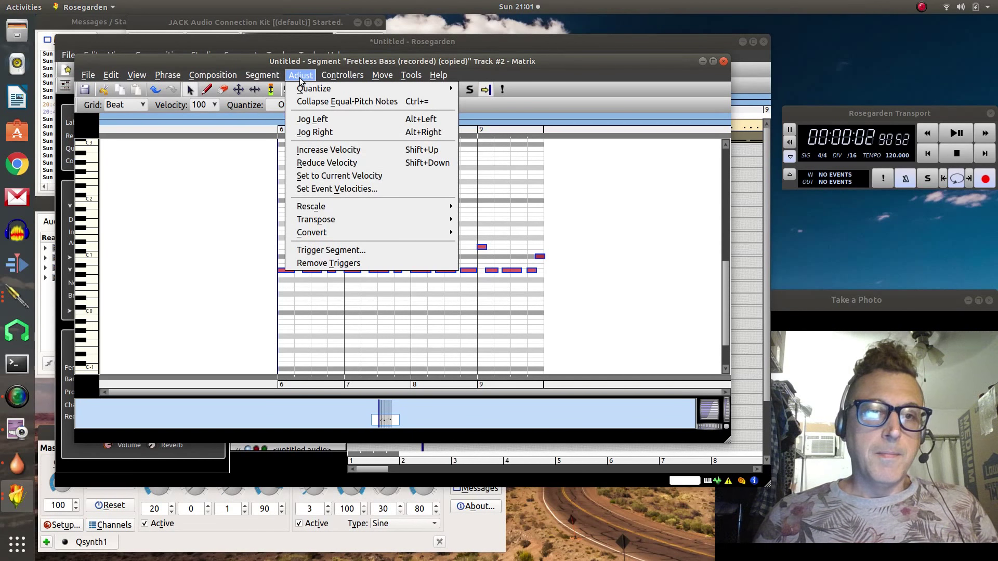
mouse_move(323, 223)
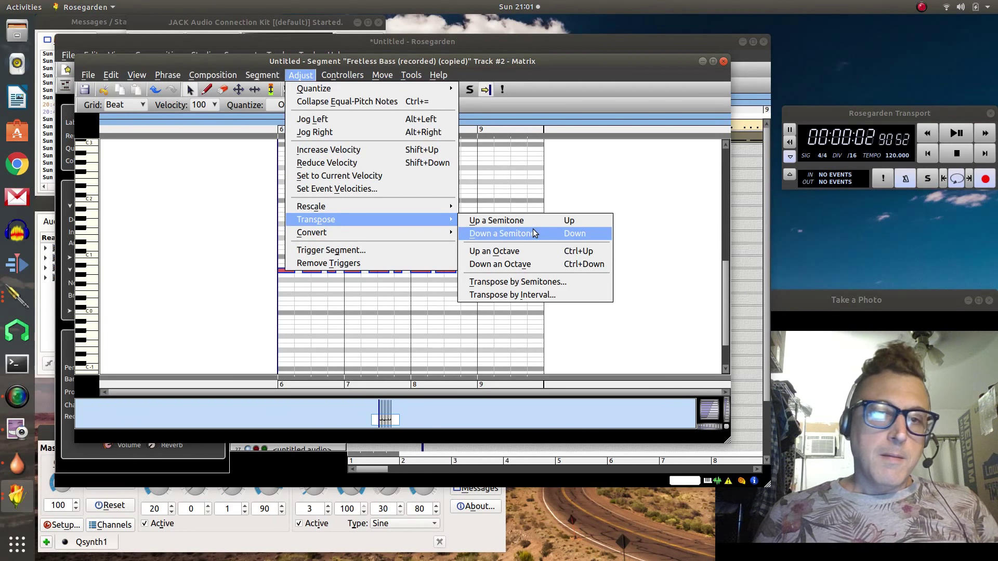
click(527, 283)
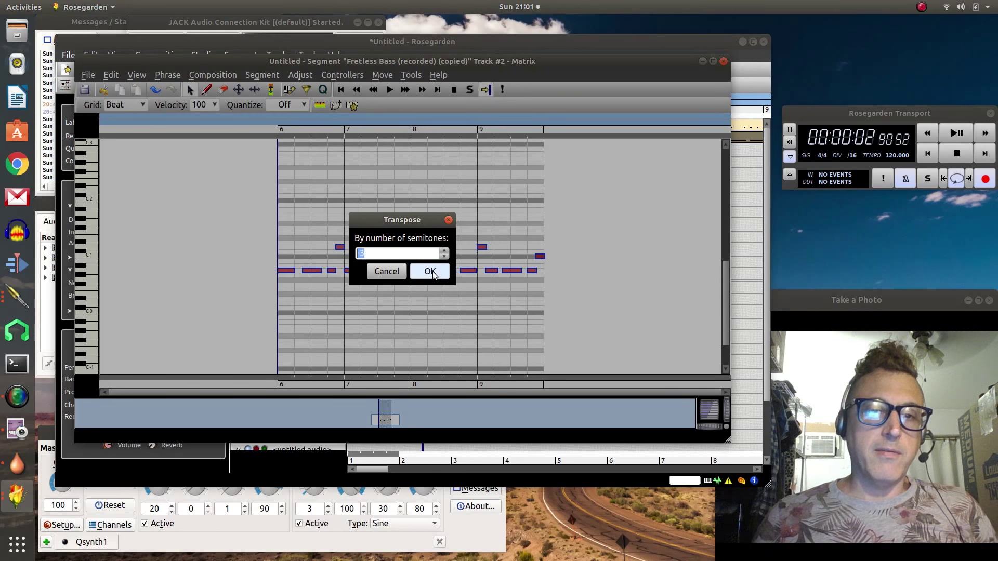
click(431, 272)
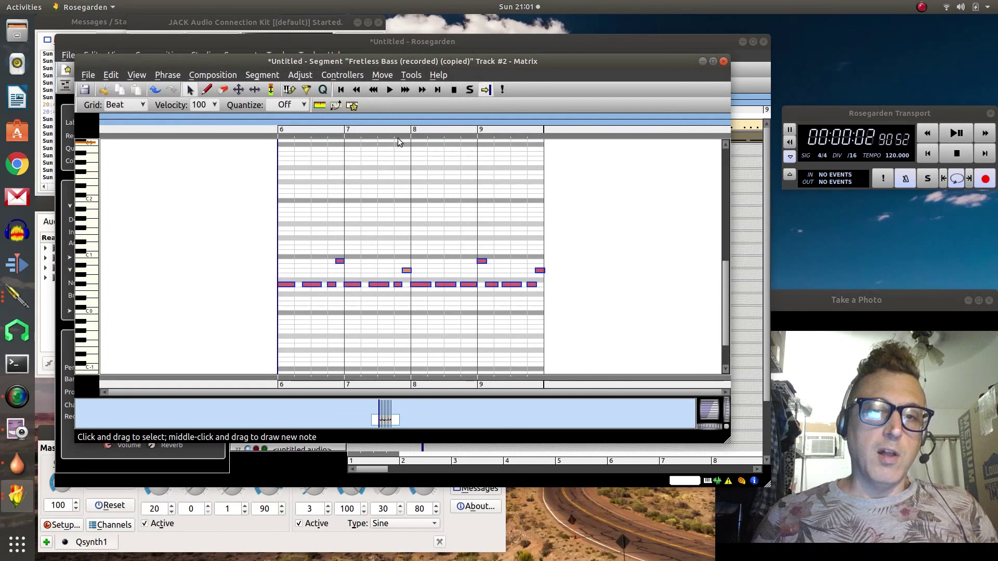
click(723, 61)
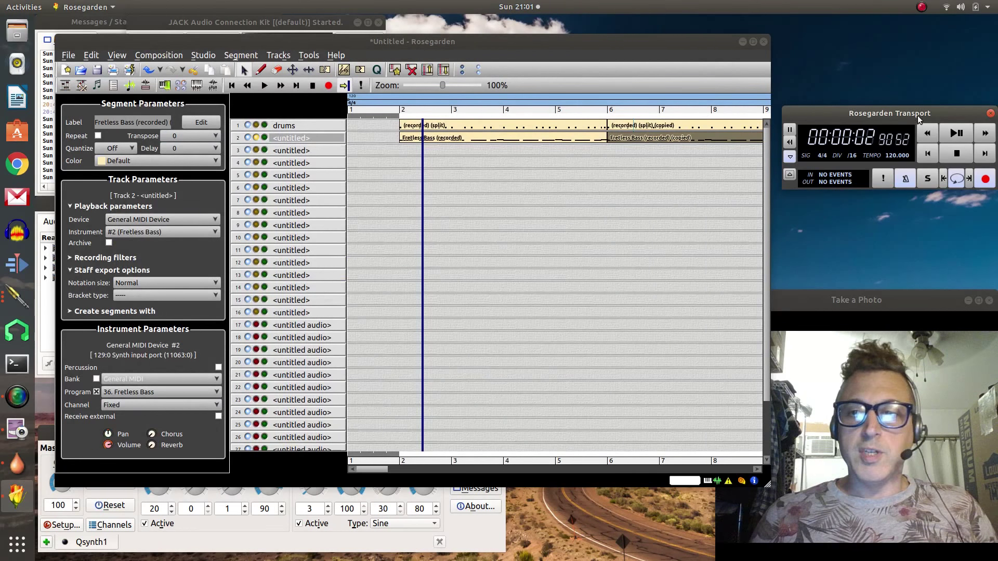
click(961, 137)
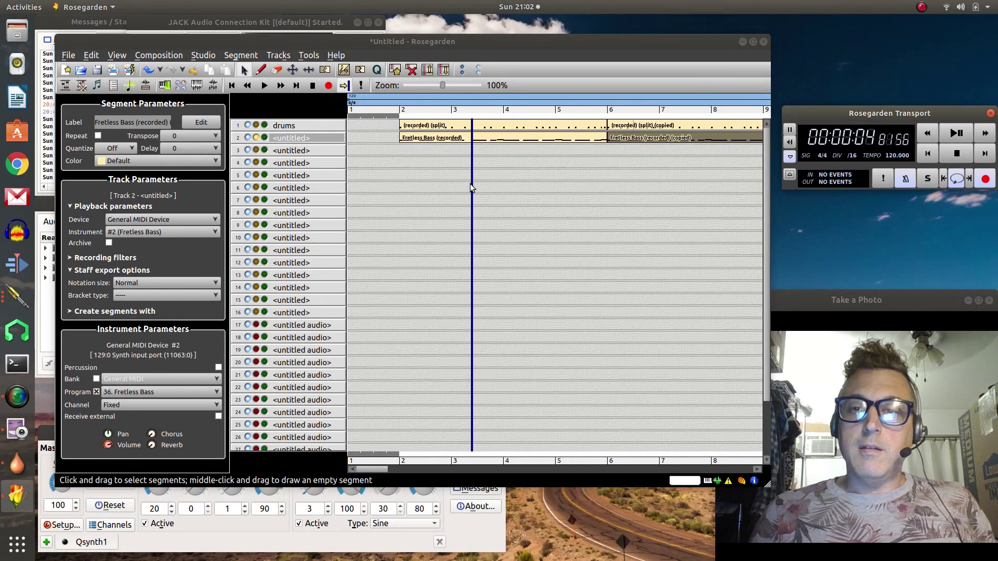
Step: Rename track 2 as "fretless bass"
click(188, 253)
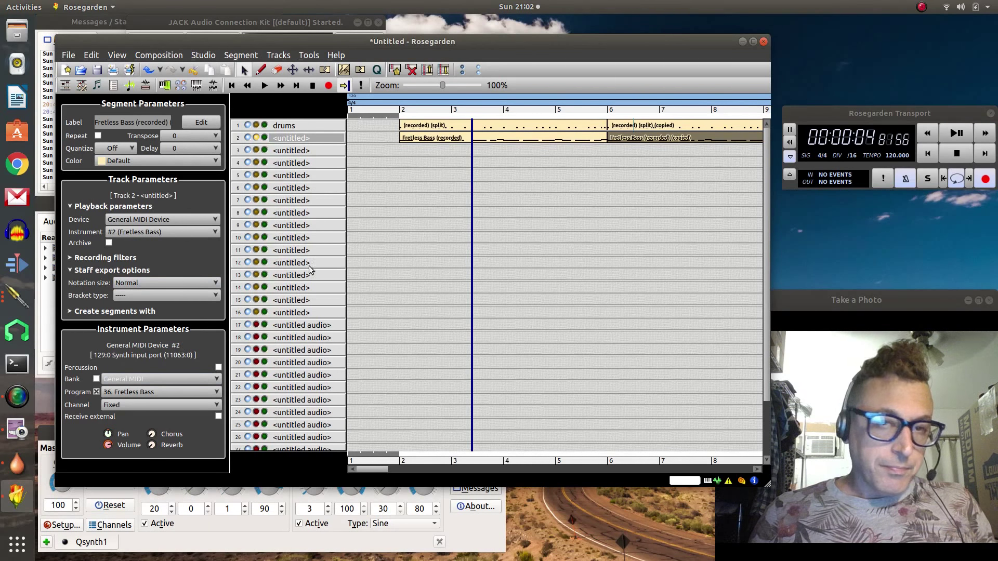
double_click(292, 137)
text(fret)
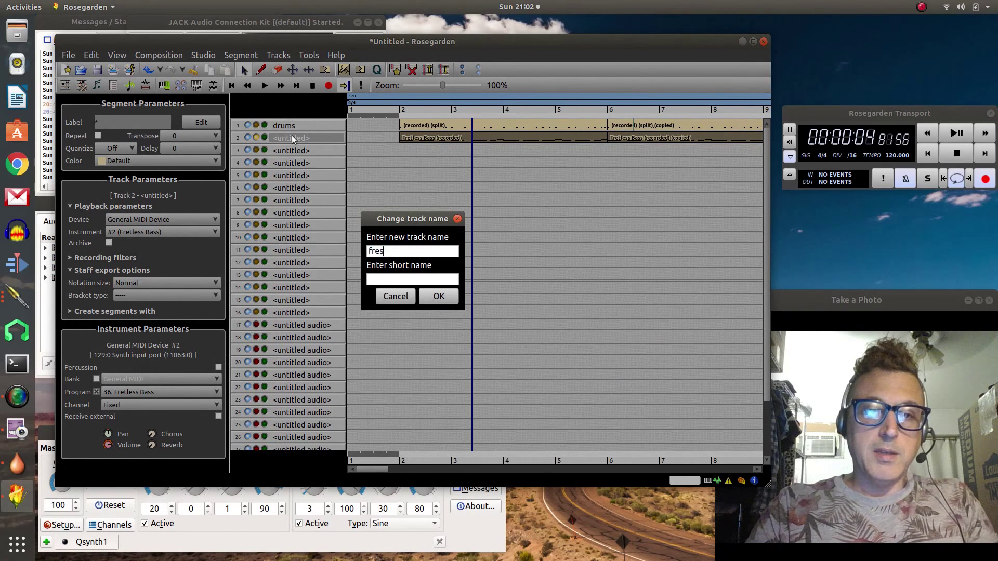
text(less bass)
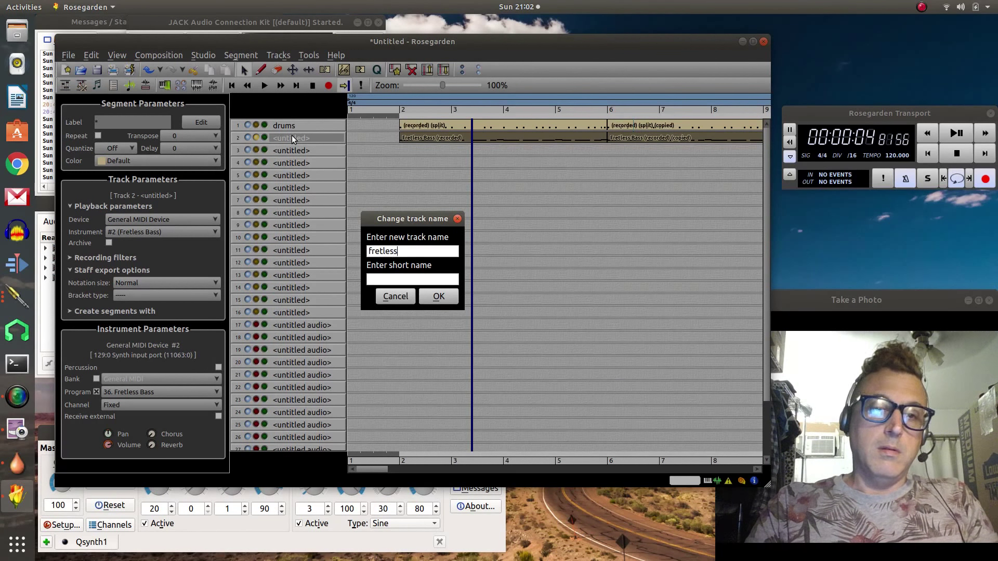
key(Return)
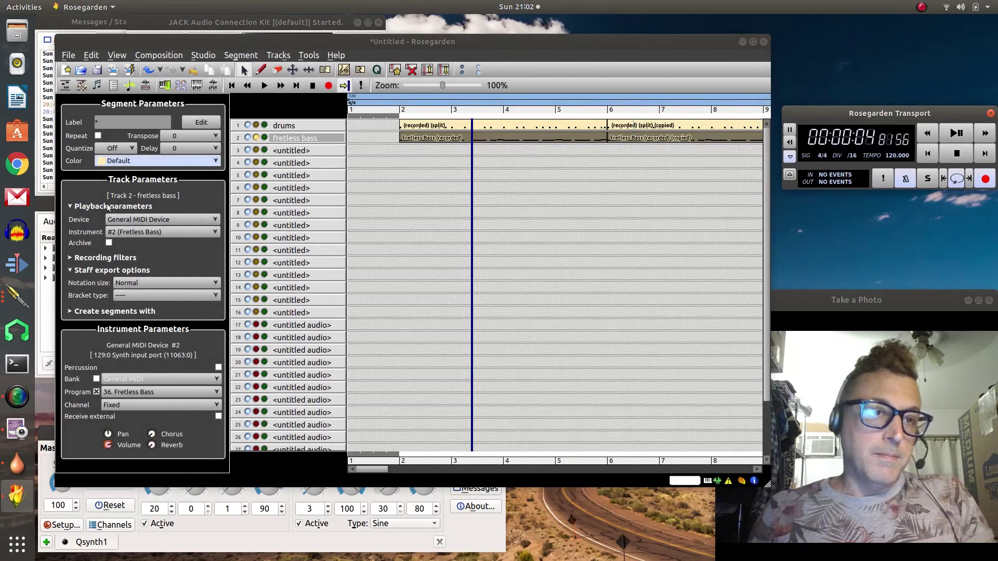
Step: Select track 3, try the 93. Pad 5 (bowed) program and set the instrument program to 94. Pad 6 (metallic)
click(300, 154)
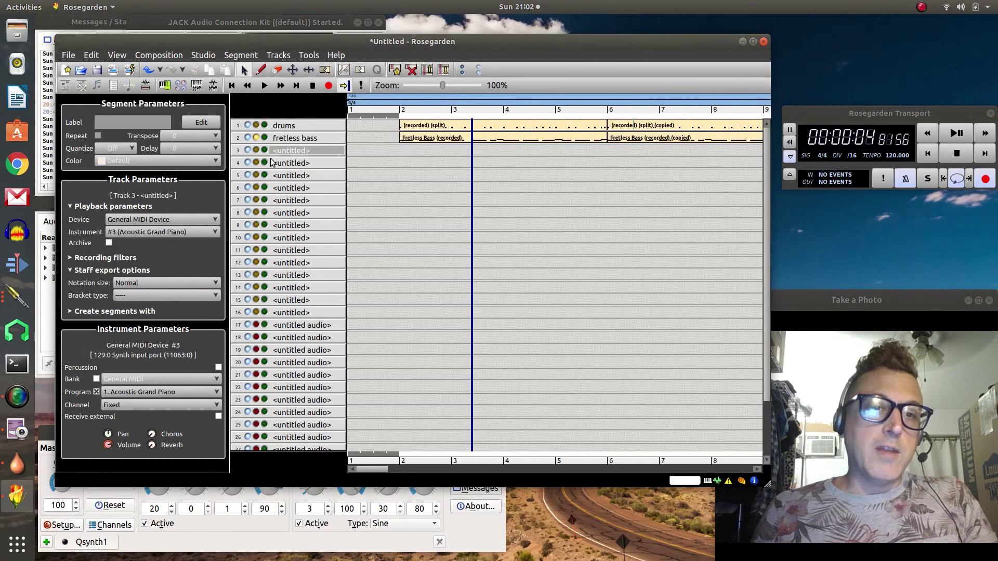
click(182, 233)
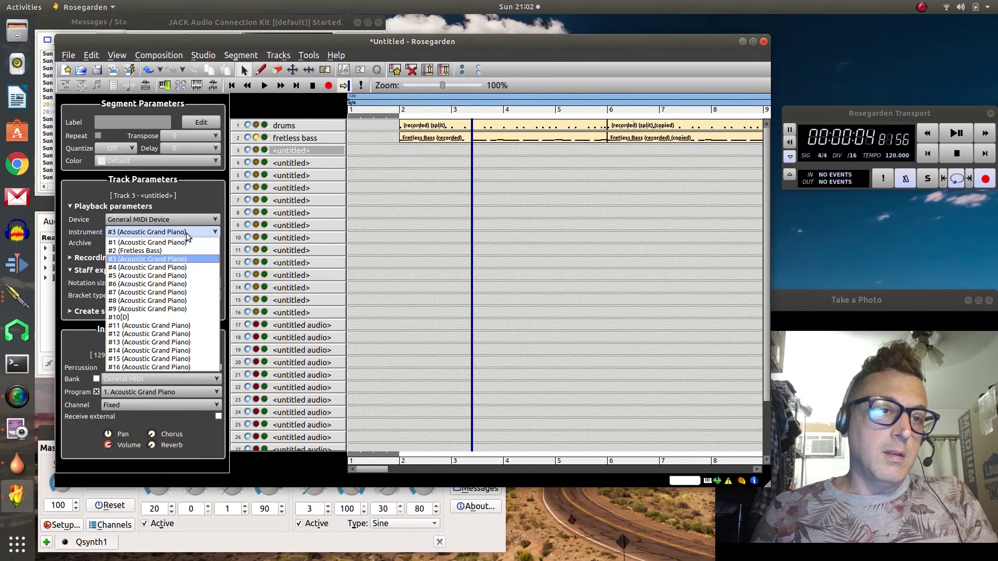
click(191, 193)
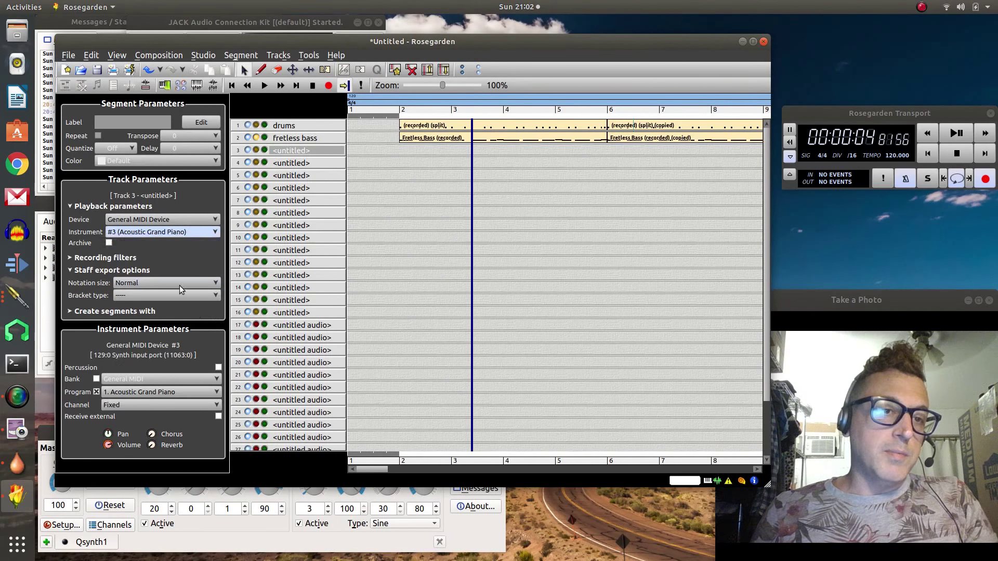
click(186, 391)
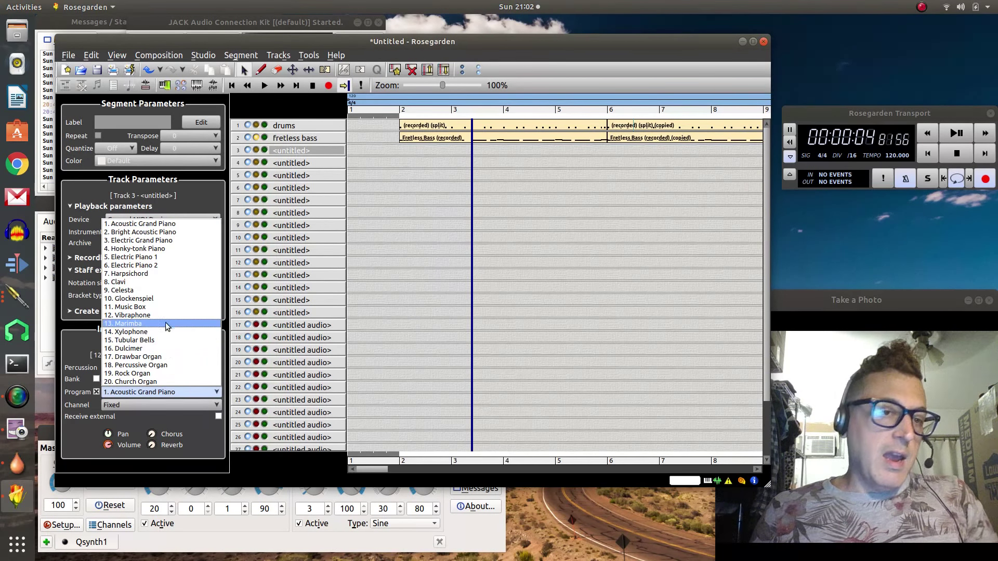
scroll(179, 328, down, 2)
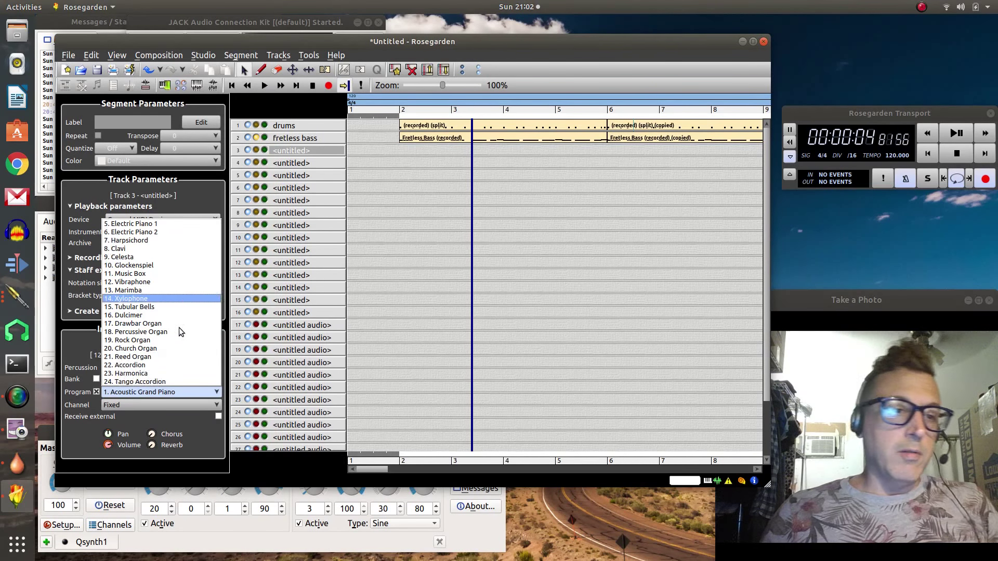
scroll(178, 328, down, 14)
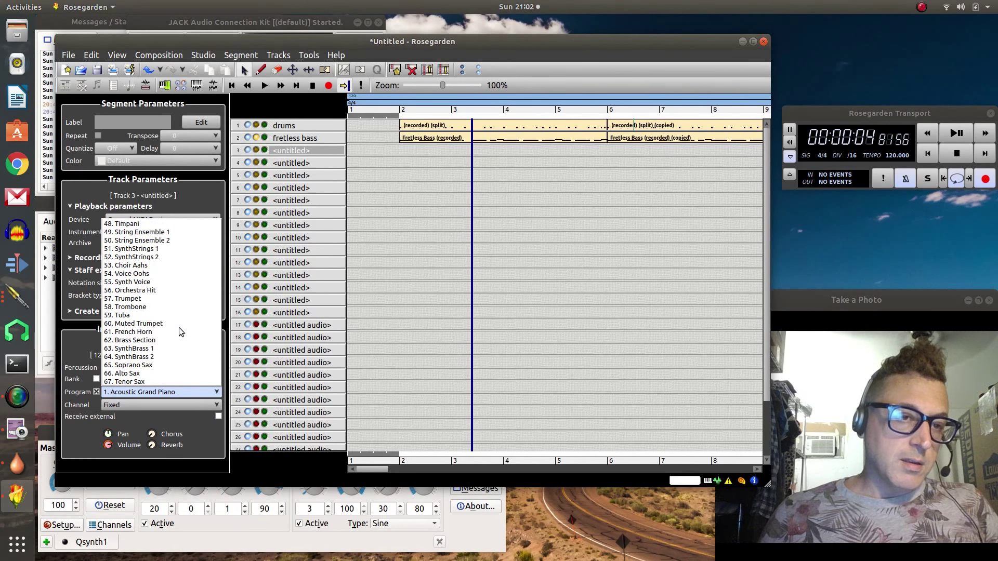
scroll(178, 327, down, 8)
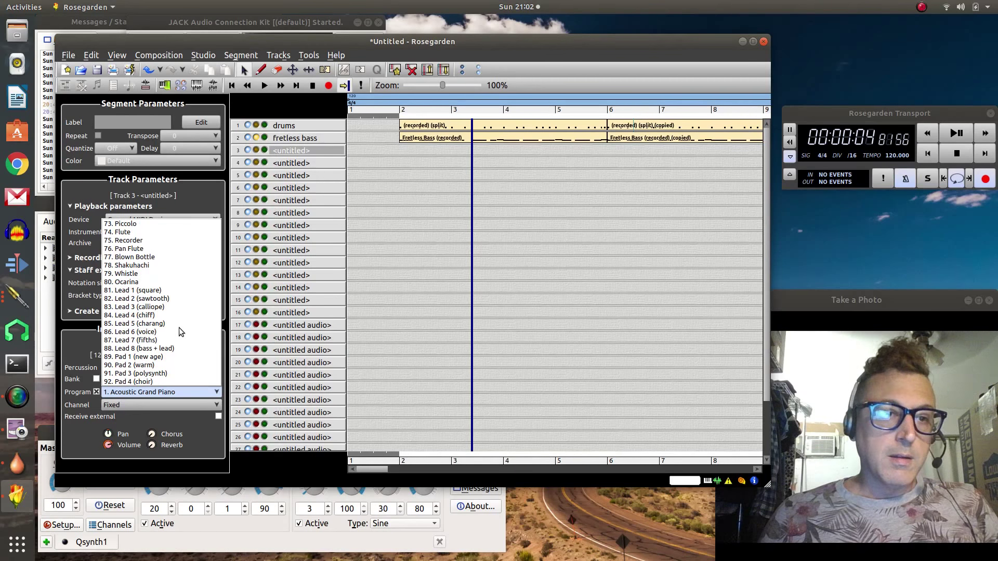
scroll(179, 327, down, 3)
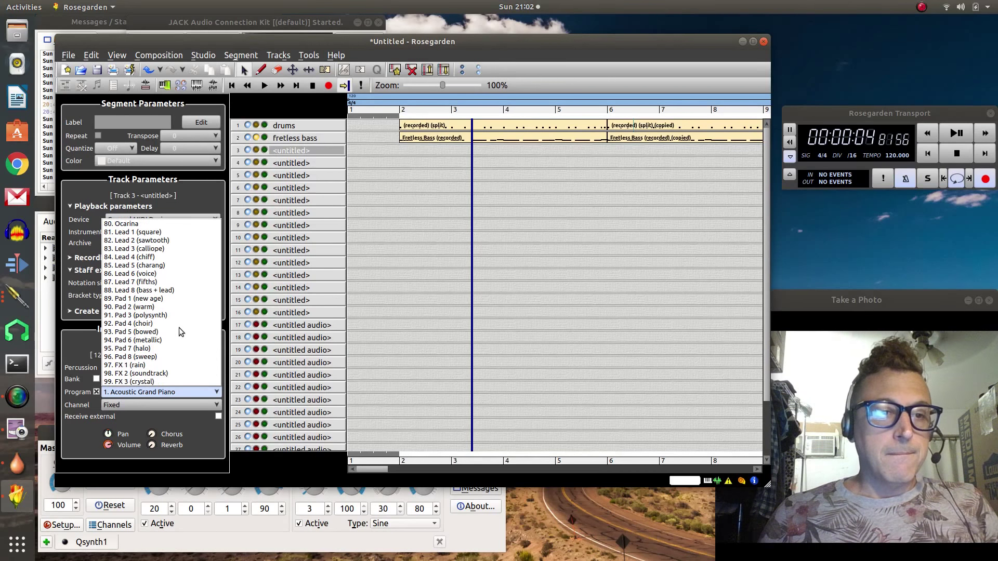
click(179, 329)
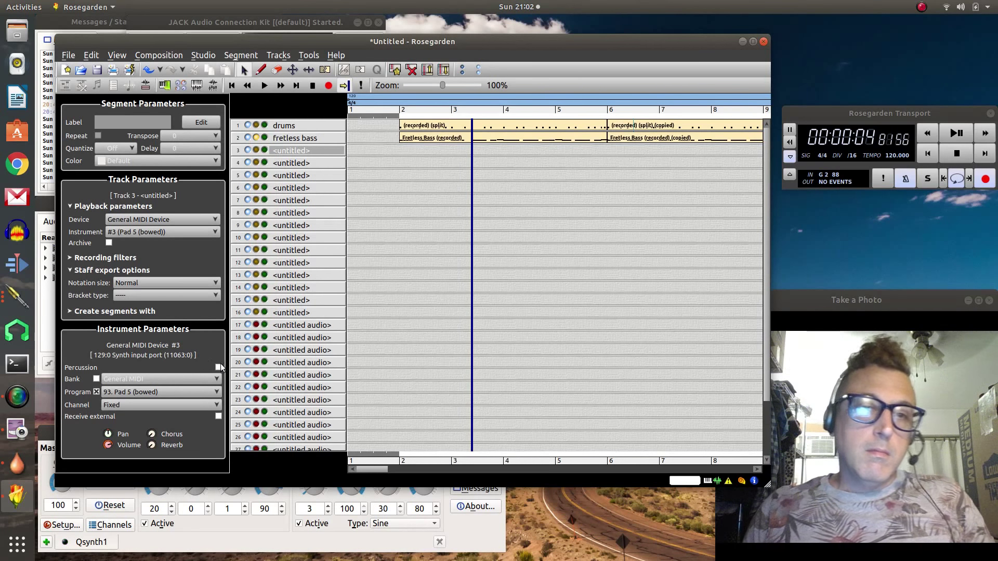
click(134, 392)
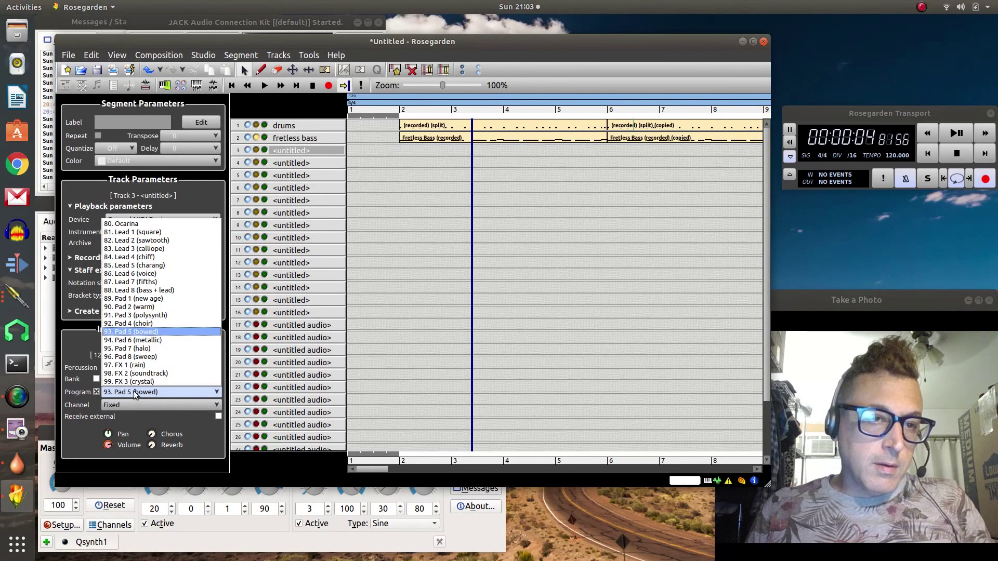
click(145, 341)
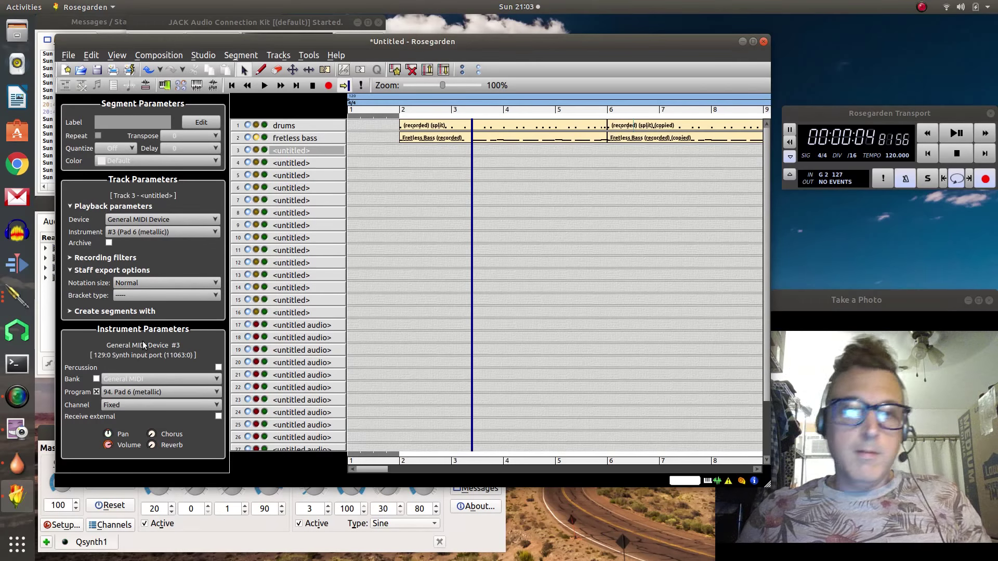
Step: Place the playback pointer just before bar 2 and record a take over the loop
click(394, 113)
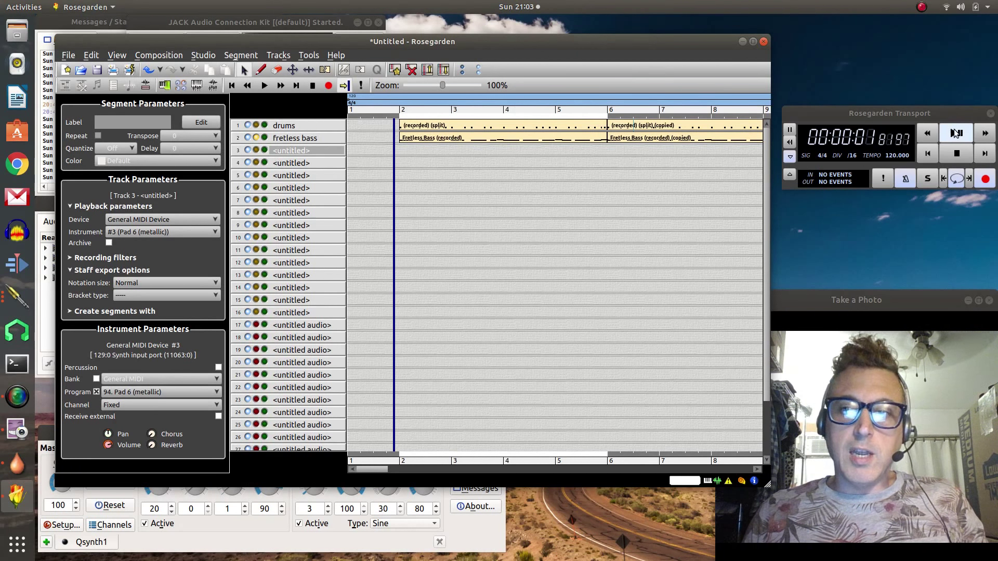
click(955, 133)
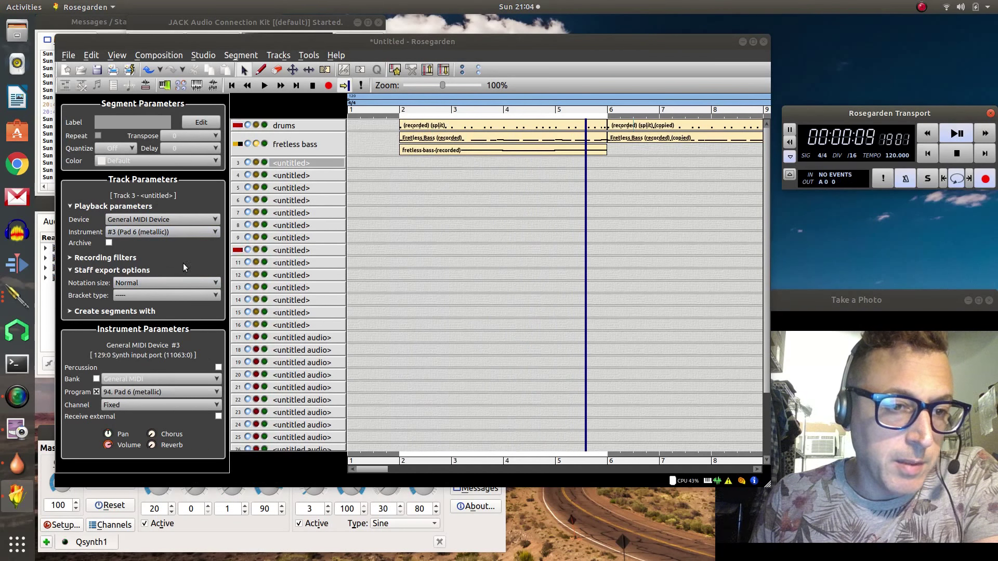
Step: Compare programs 93. Pad 5 (bowed) and 94. Pad 6 (metallic) on track 3 while the loop plays, and stop playback
click(186, 394)
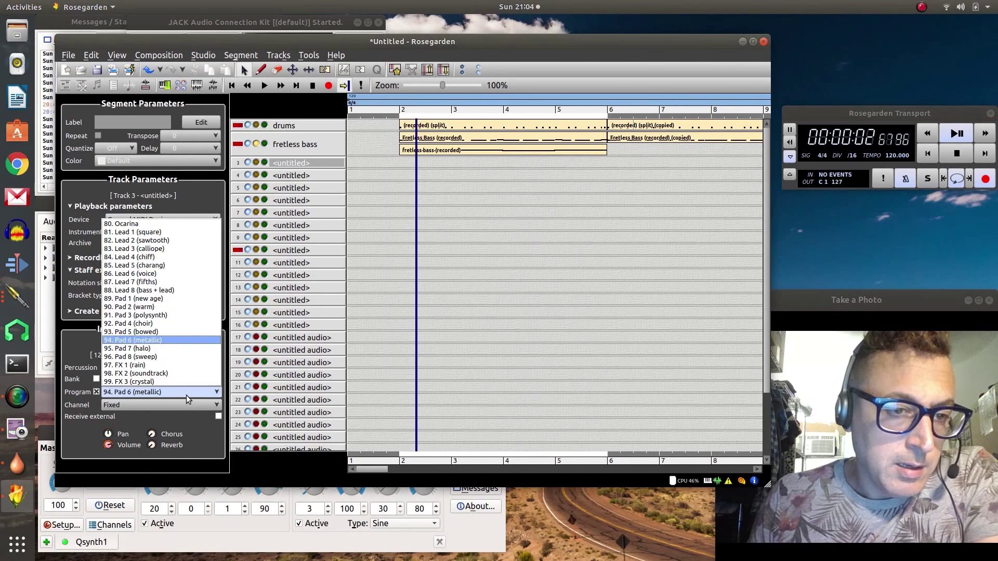
click(180, 331)
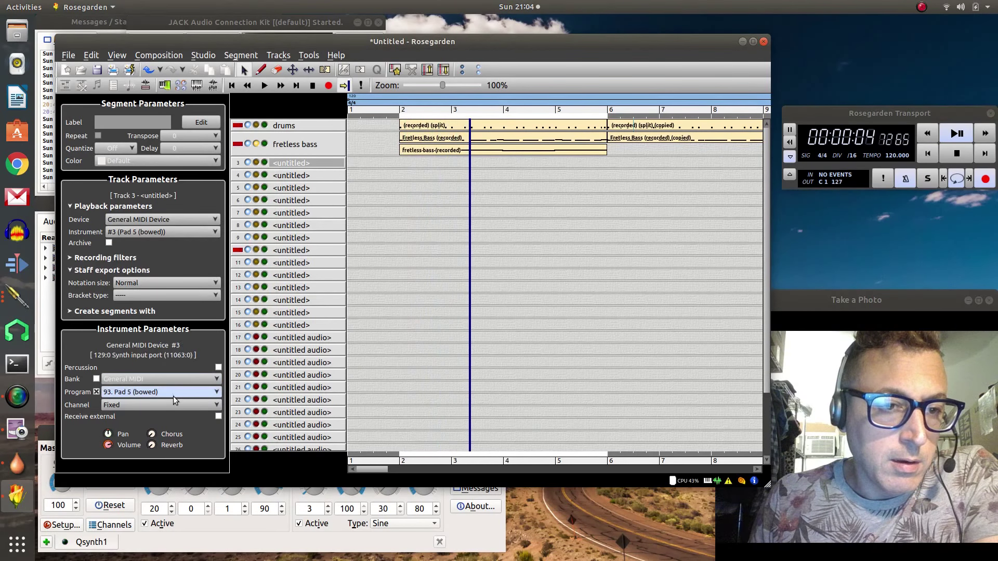
click(204, 391)
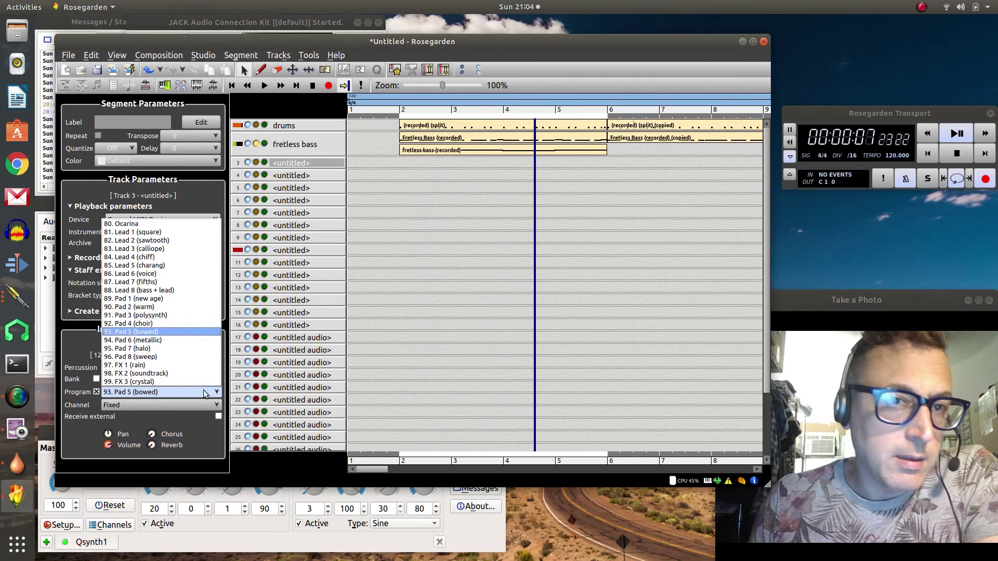
click(185, 340)
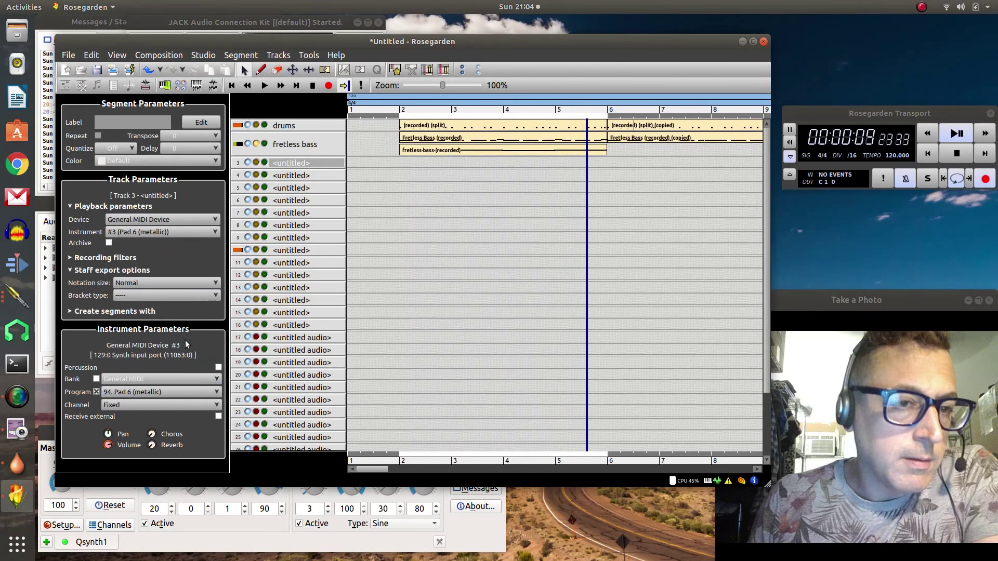
click(956, 155)
click(958, 134)
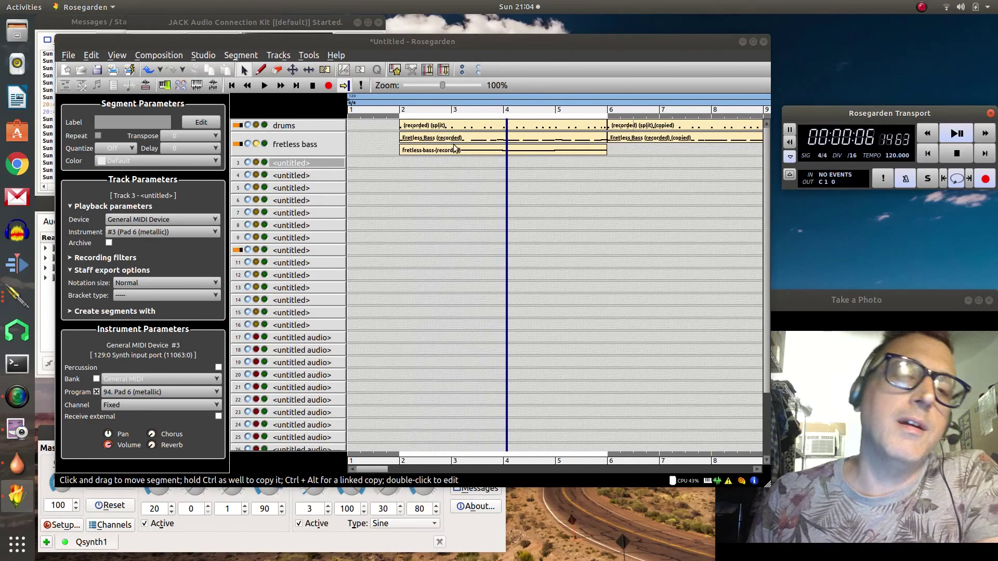
click(397, 54)
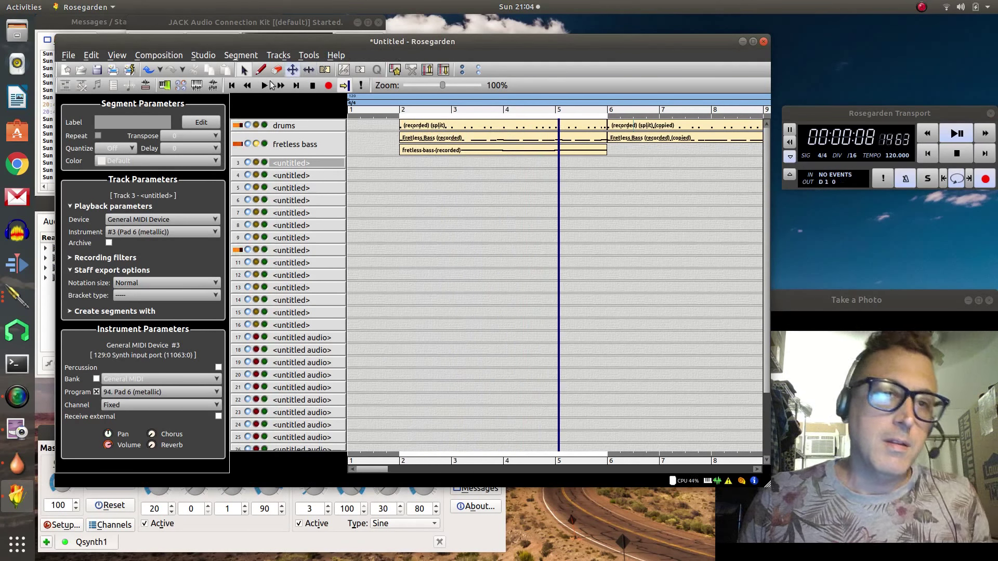
click(313, 86)
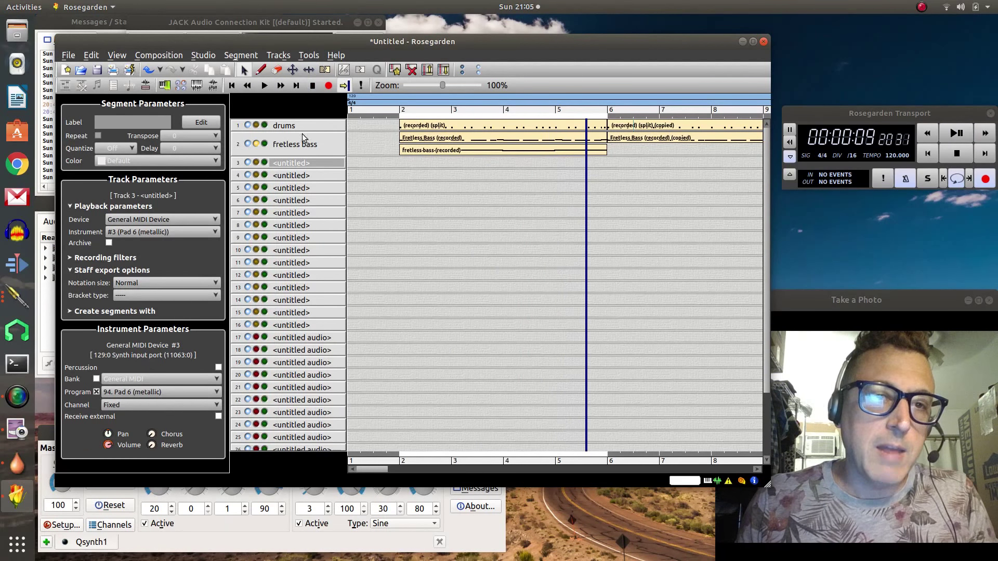
Step: Delete the extra recorded segment at bar 2 on the fretless bass track and record the pad part on track 3
click(489, 151)
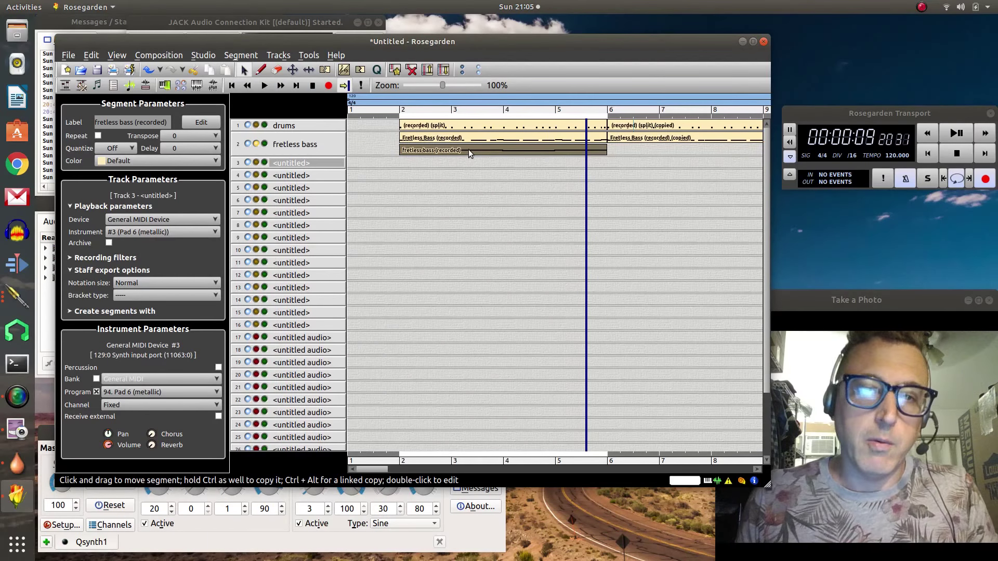
key(Delete)
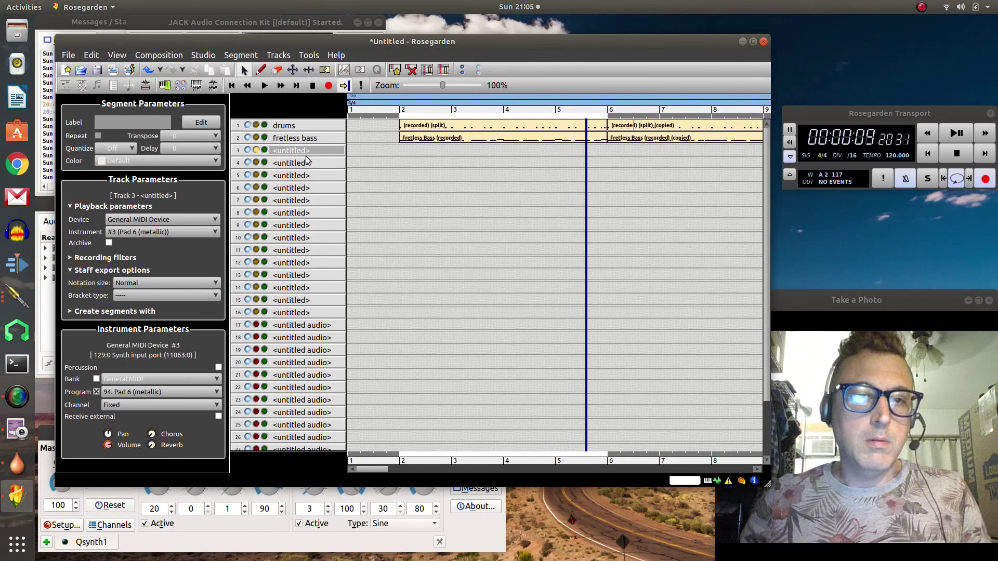
click(335, 86)
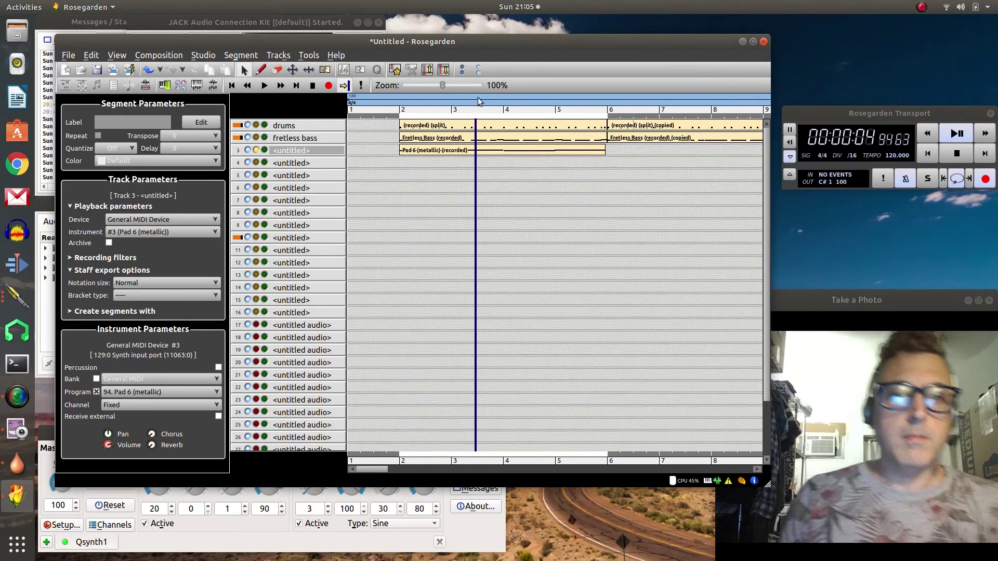
Step: Open the recorded Pad 6 (metallic) segment on track 3 in the Matrix editor, quantize all its notes to 1/16 and close the editor
right_click(485, 152)
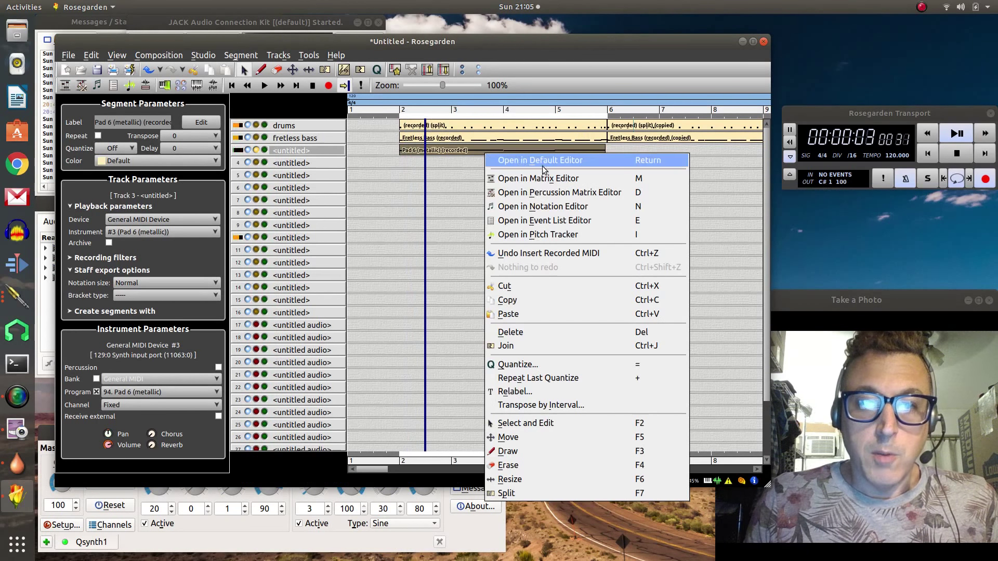
click(508, 179)
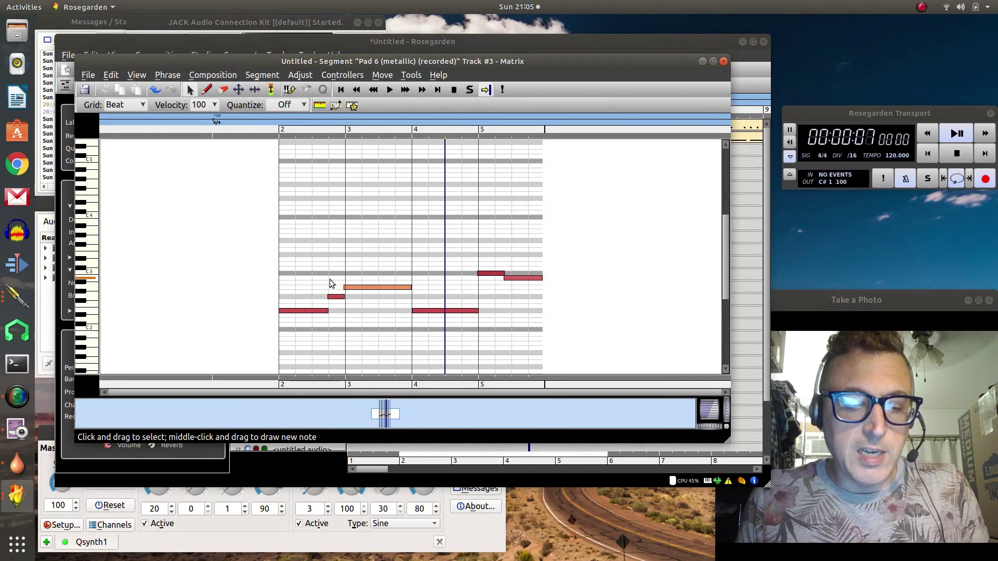
click(323, 90)
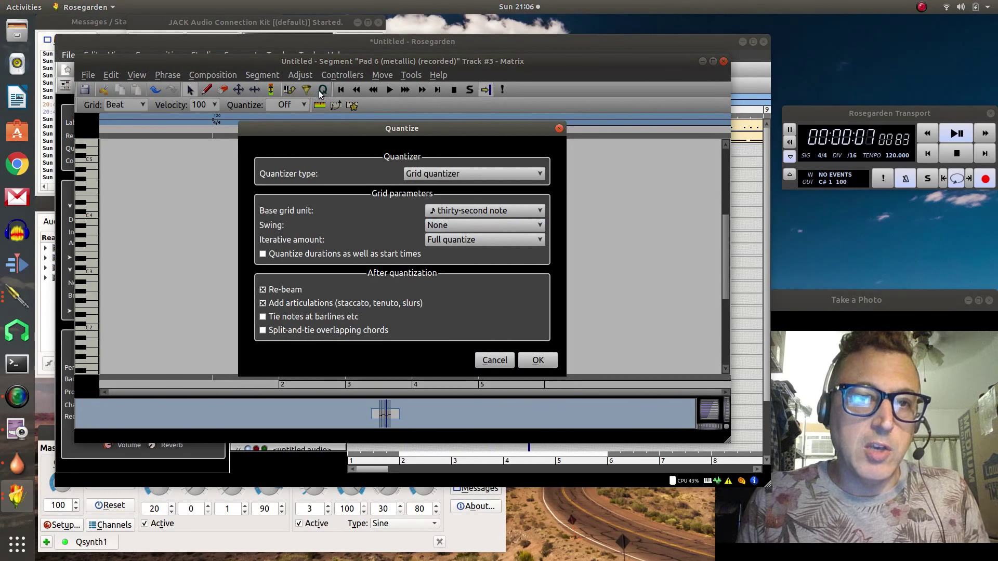
click(490, 363)
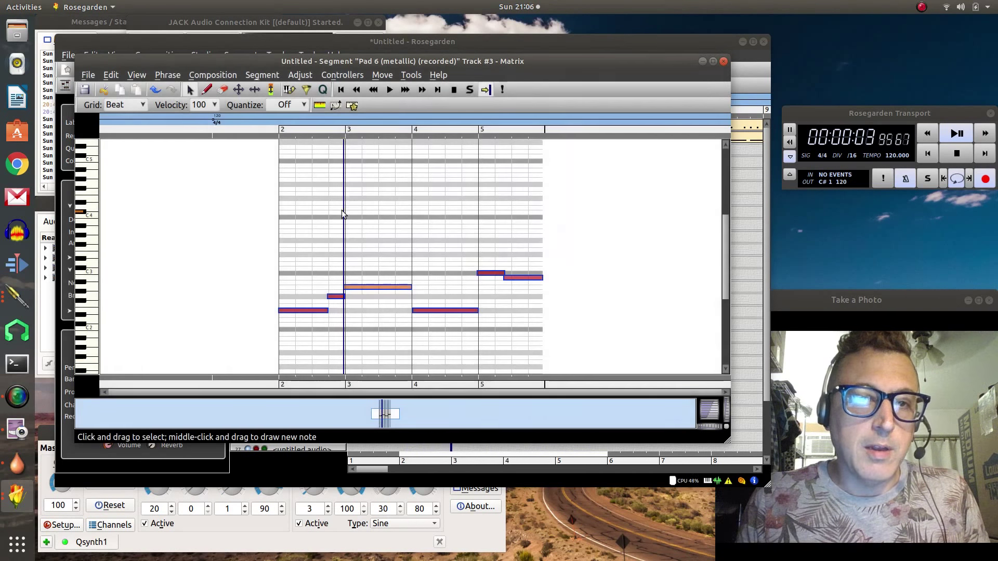
click(302, 106)
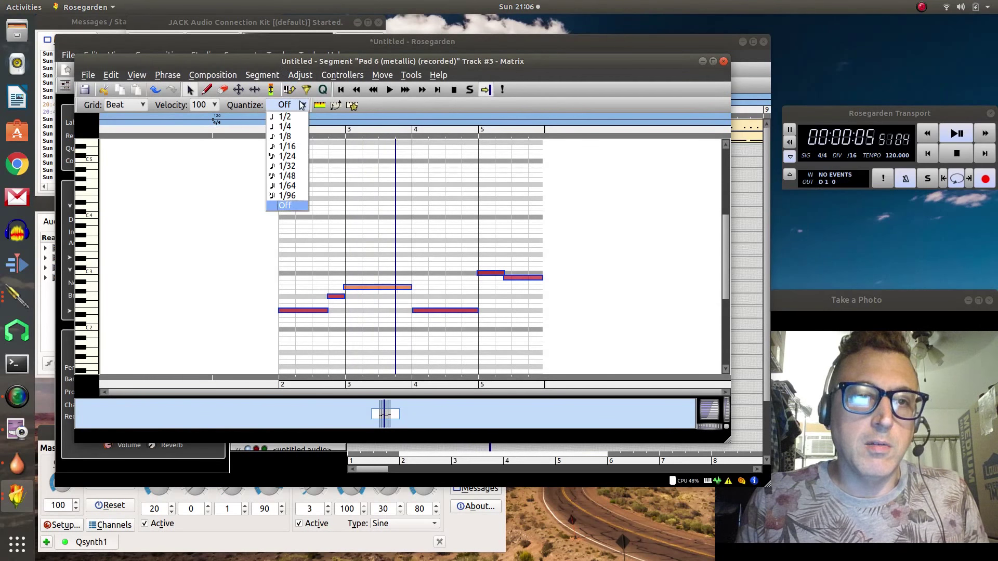
click(287, 147)
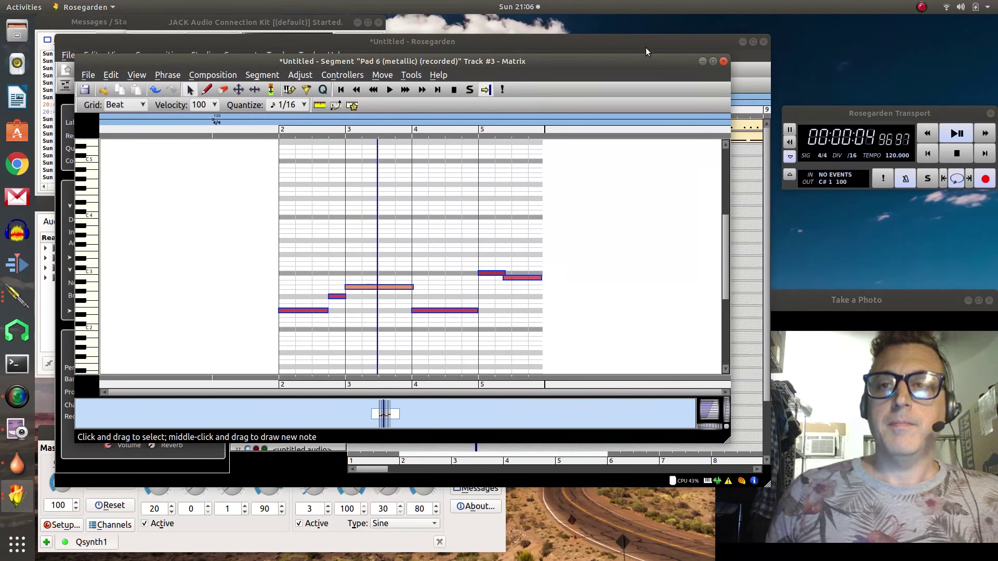
click(724, 61)
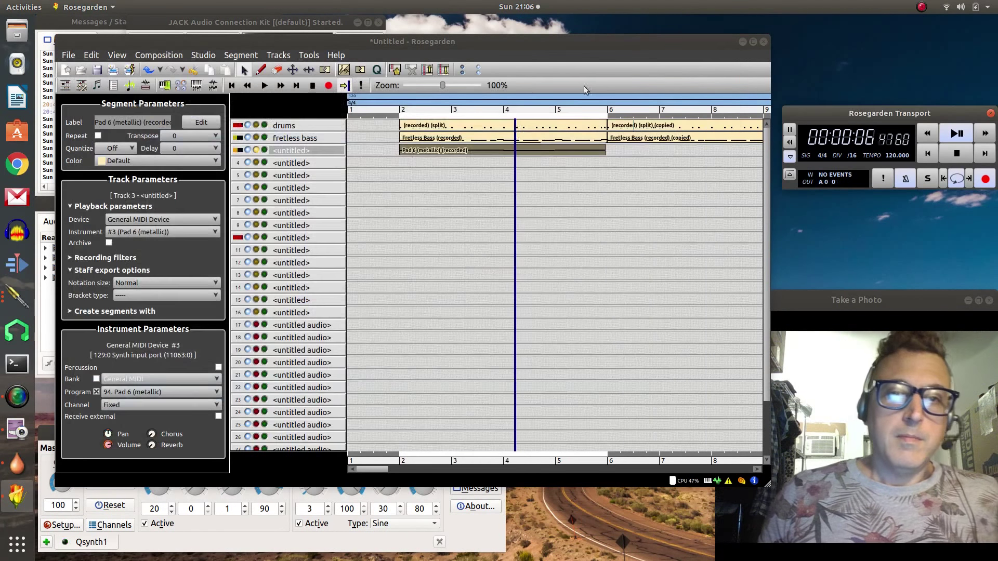
Step: Start saving the composition under a new name and browse to the Recordings folder on the DATA drive
click(68, 55)
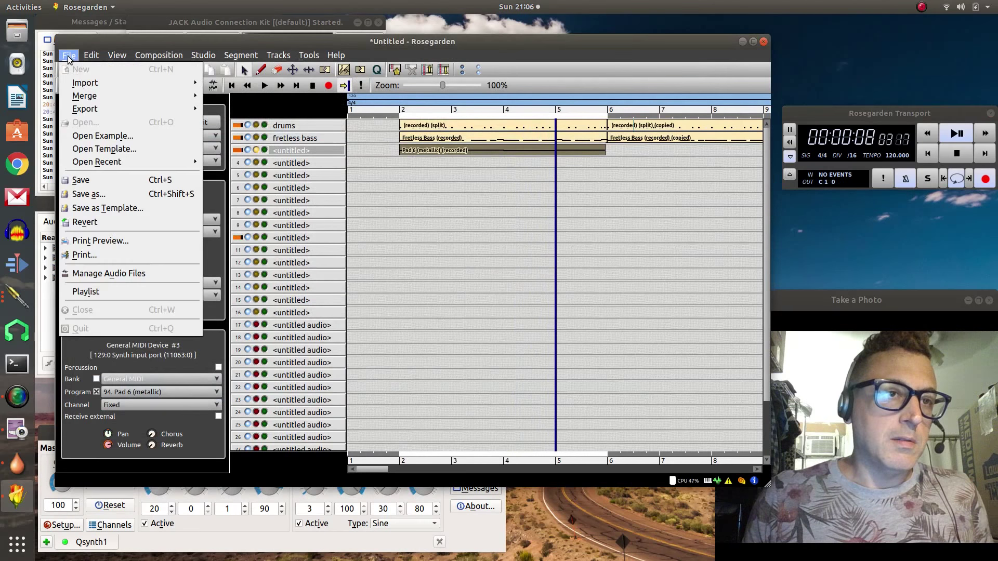
click(119, 194)
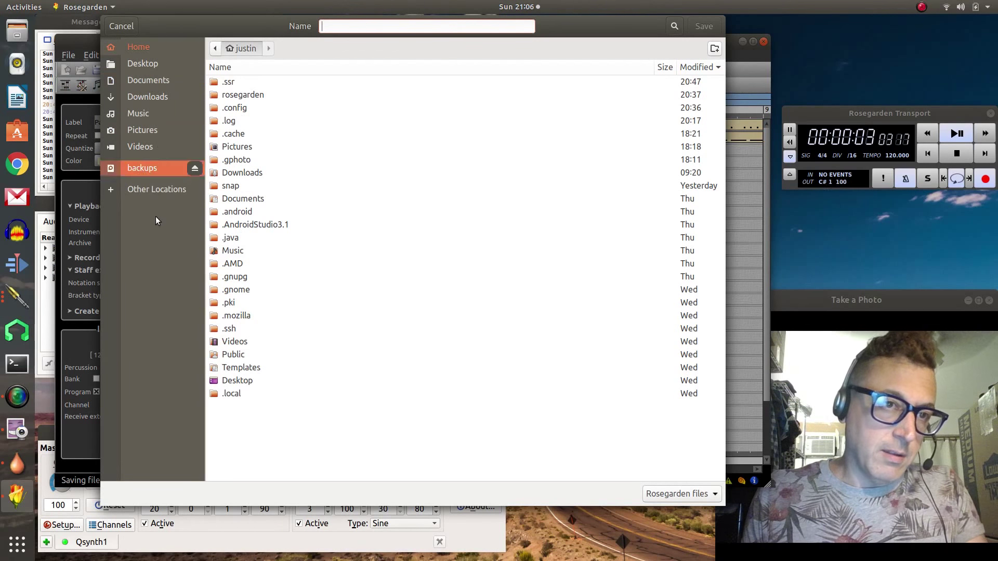
click(148, 187)
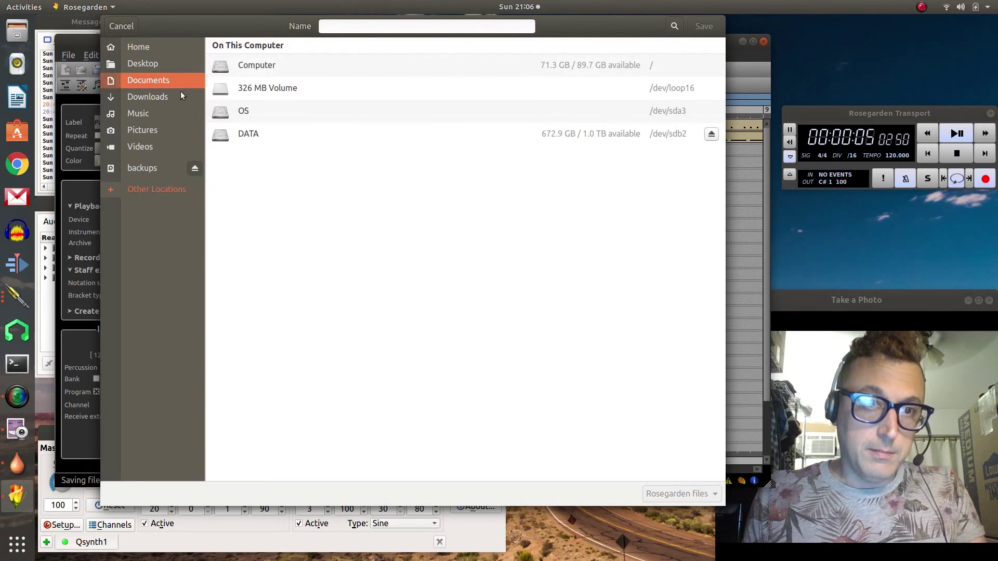
click(226, 139)
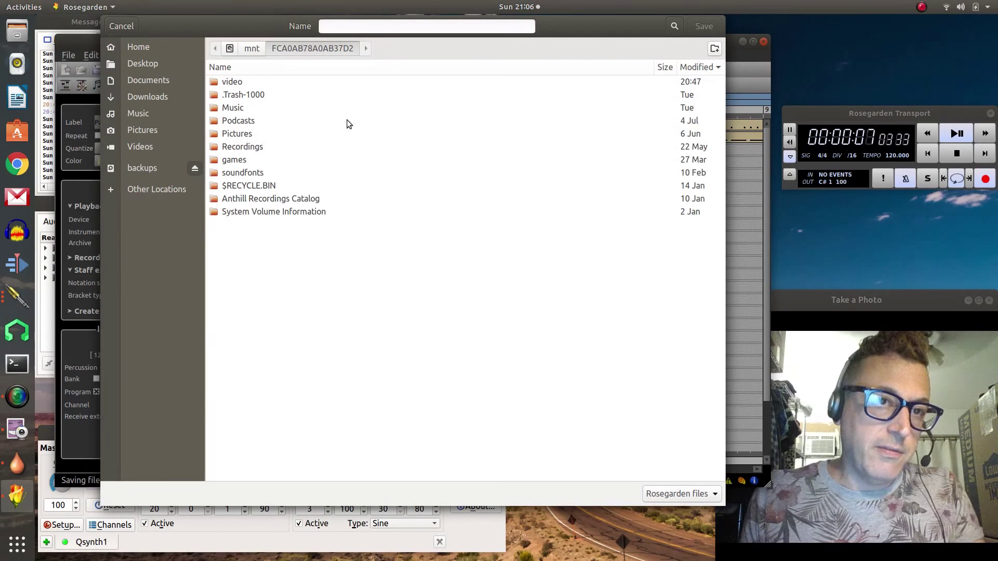
double_click(248, 147)
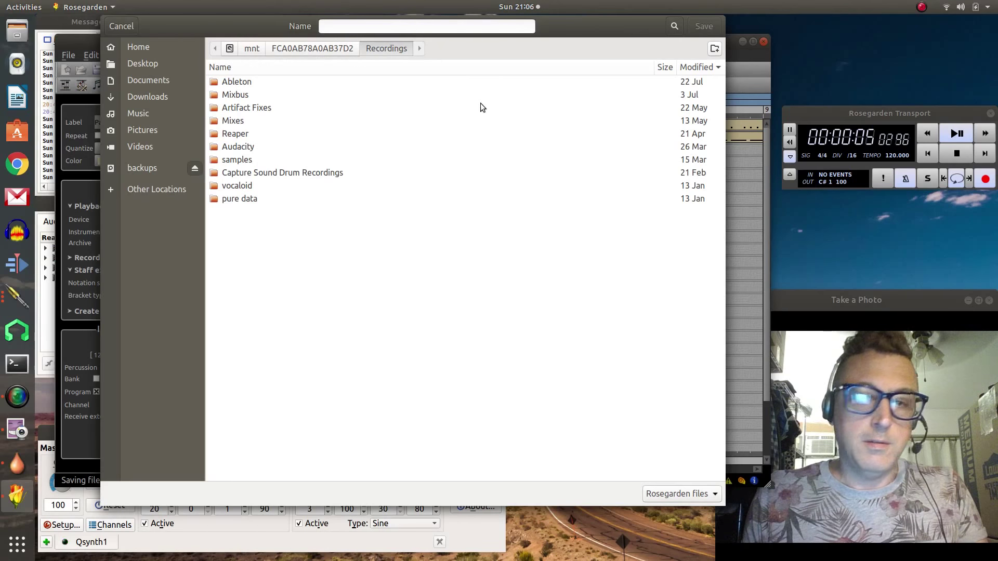
Step: Create a folder named Rosegarden inside Recordings and save the composition in it as "youtuber 1"
right_click(277, 270)
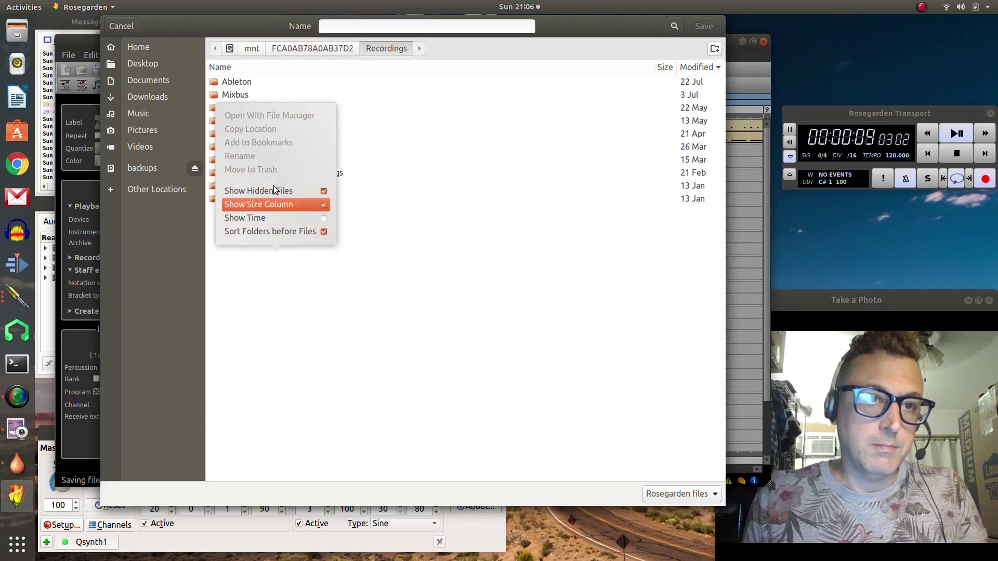
click(420, 245)
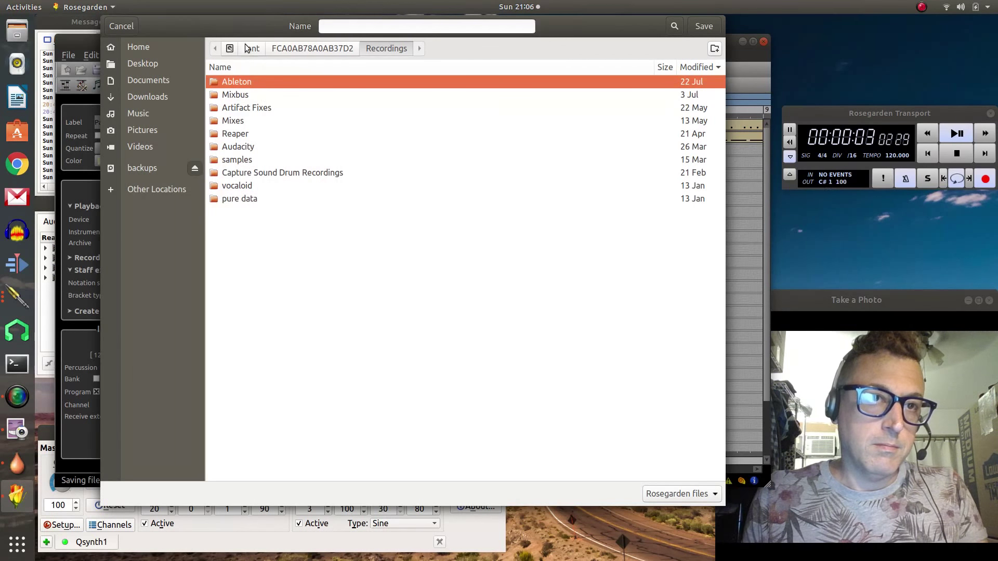
click(716, 49)
text(Ros)
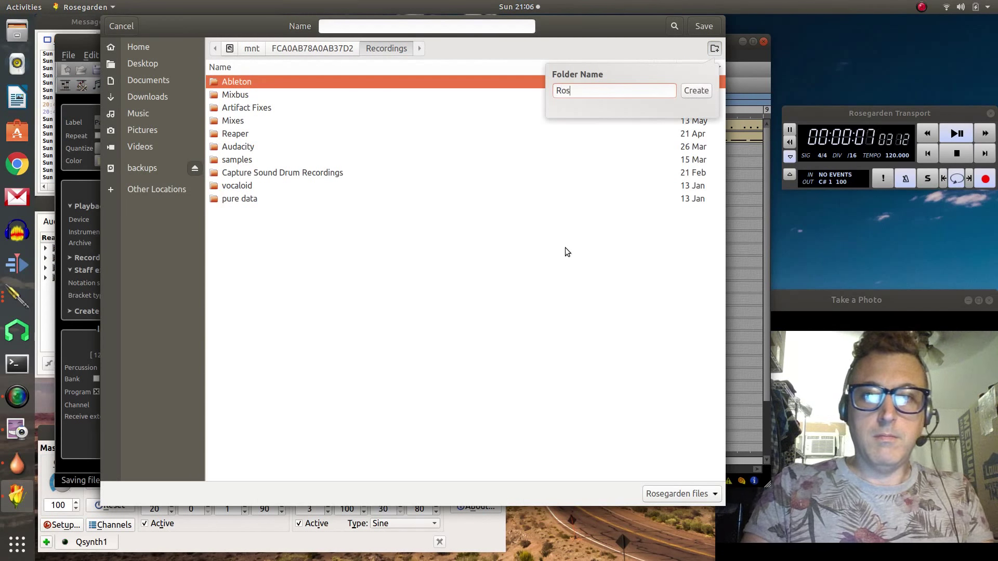
text(egarden)
key(Return)
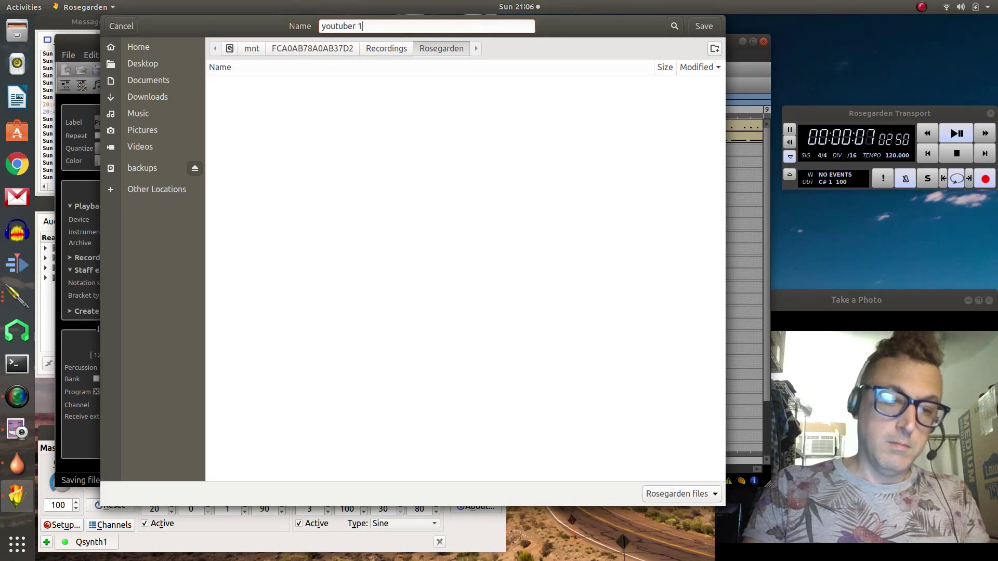
click(704, 26)
Step: Set the loop range from bar 6 to bar 10 and stop the transport
key(space)
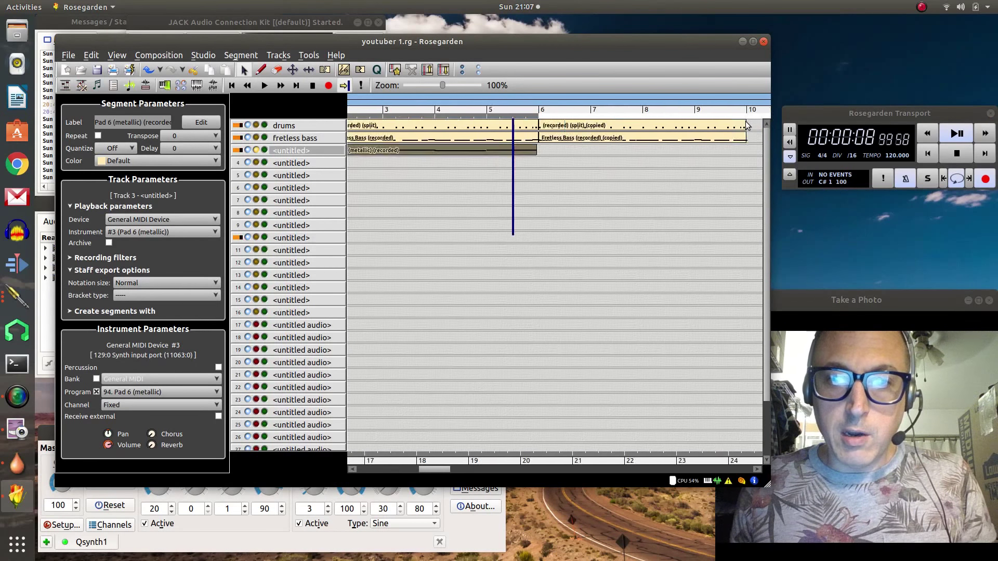
mouse_move(746, 121)
mouse_down()
mouse_move(718, 123)
mouse_move(764, 125)
mouse_up()
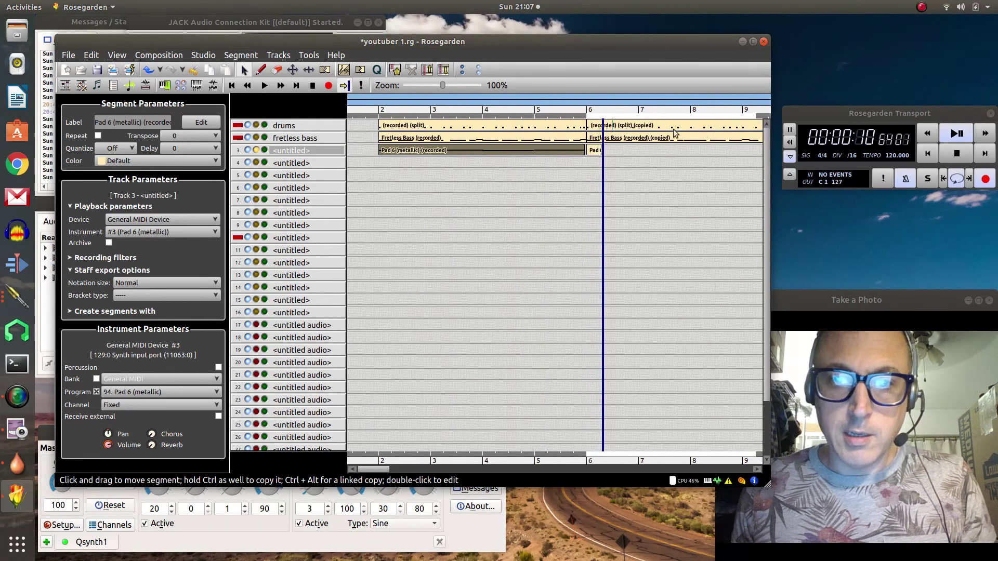
key(space)
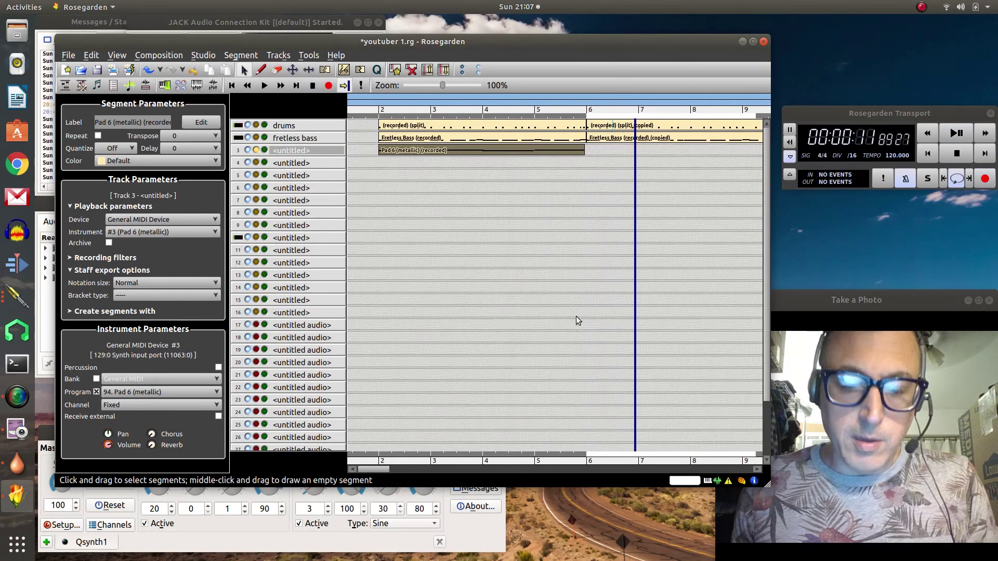
drag(386, 471, 402, 471)
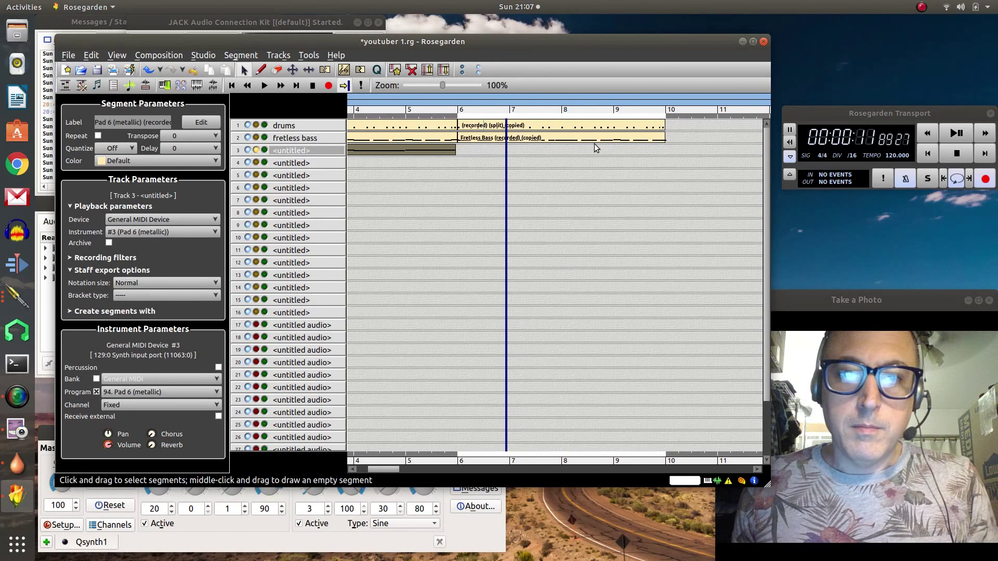
Step: Record a pad take on track 3 over the loop, view it in the Notation editor, and delete the segment
click(266, 87)
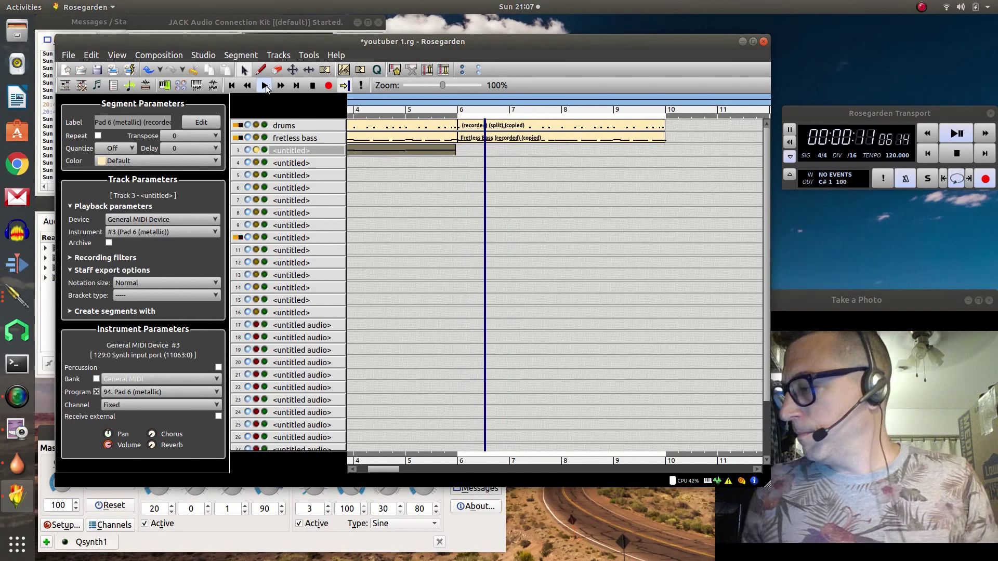
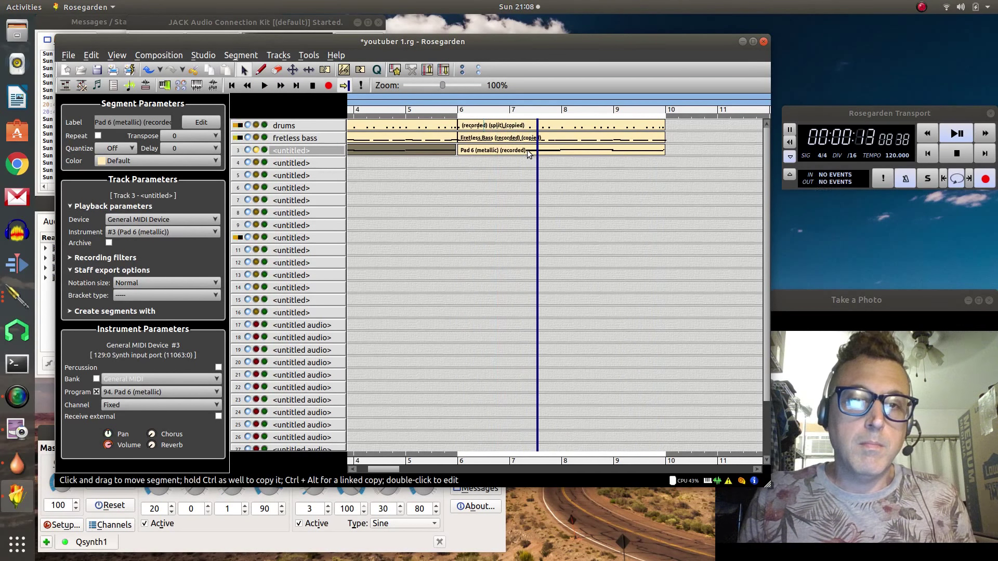
double_click(513, 150)
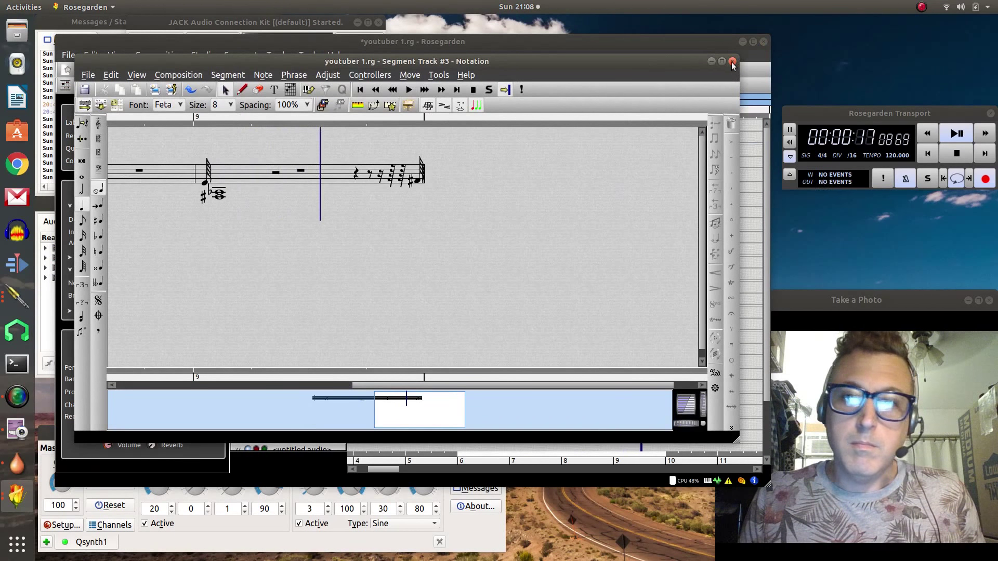
click(732, 62)
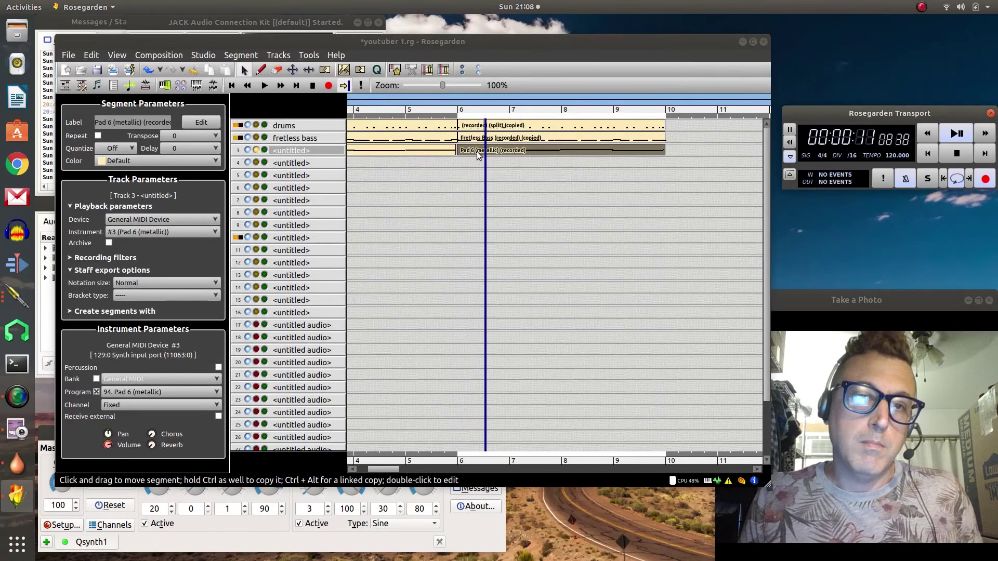
click(314, 87)
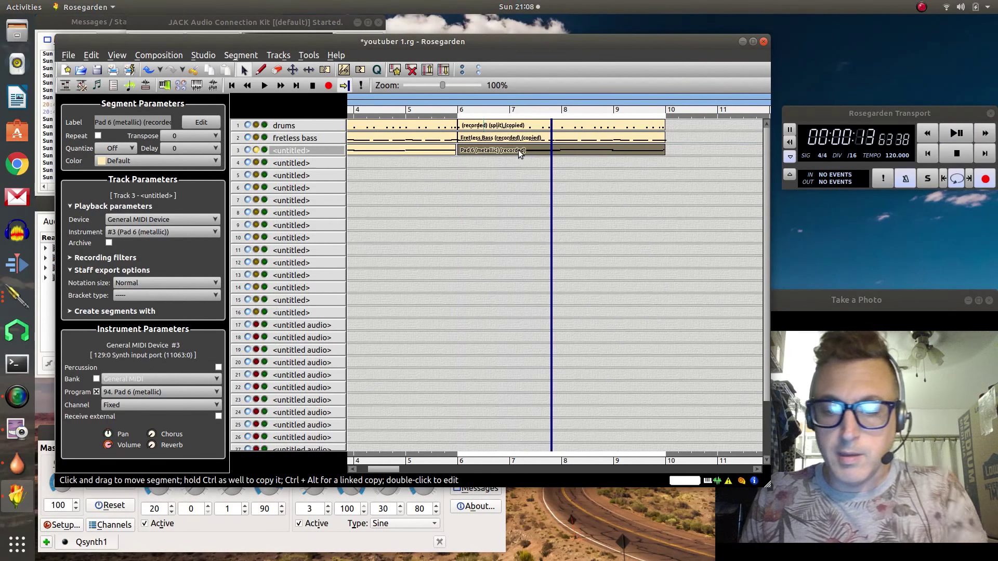
key(Delete)
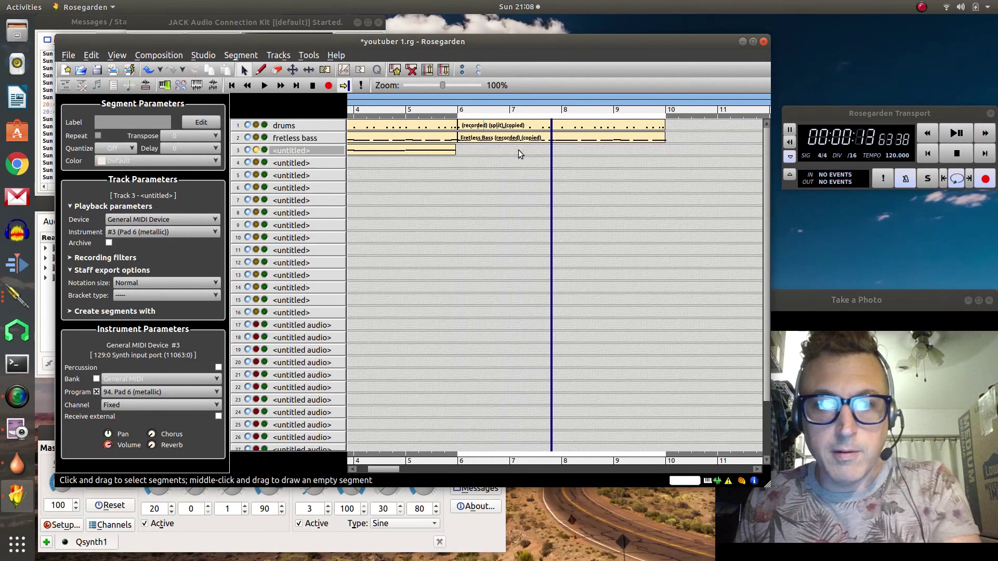
Step: Record another Pad 6 (metallic) take on track 3 from bar 6 and open its segment in the Matrix editor
click(267, 87)
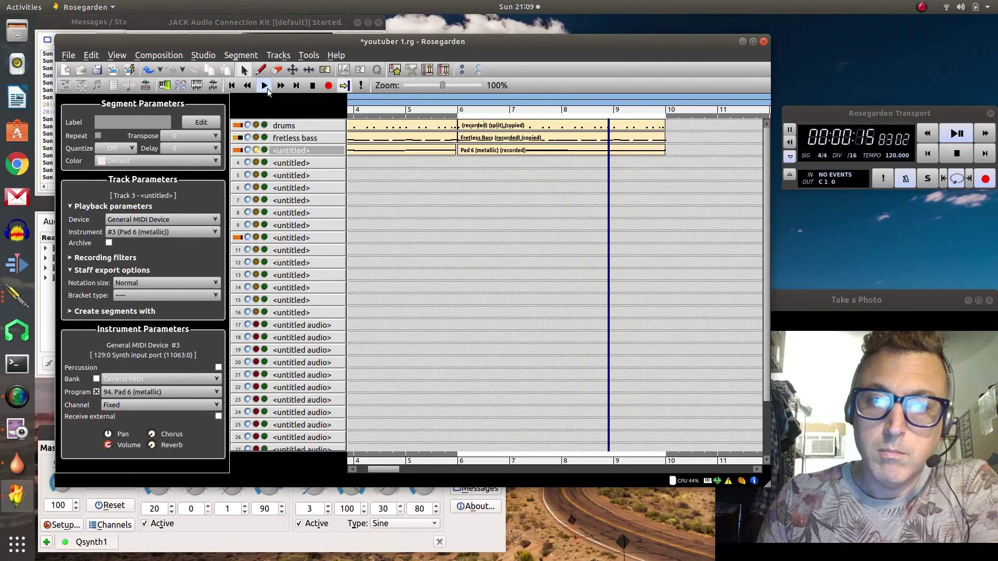
right_click(487, 150)
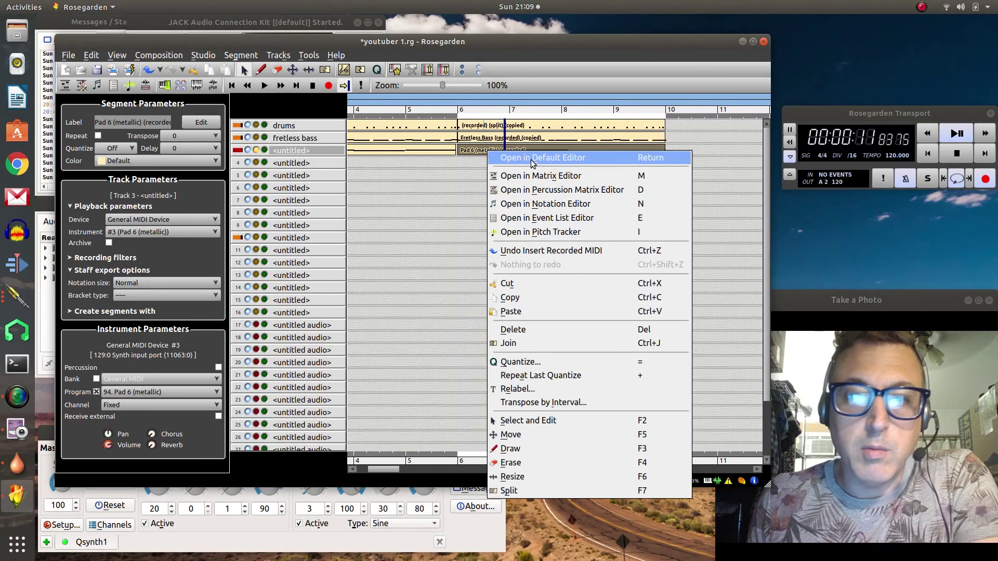
click(525, 175)
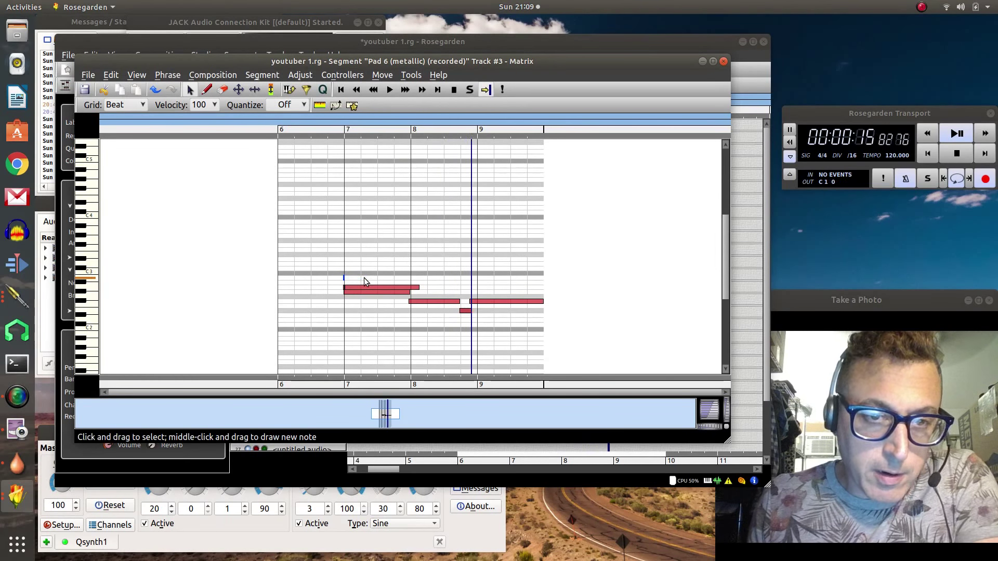
Step: Delete the very short stray notes at bar 7 and move the upper long note to the start of bar 6, two semitones higher
key(Delete)
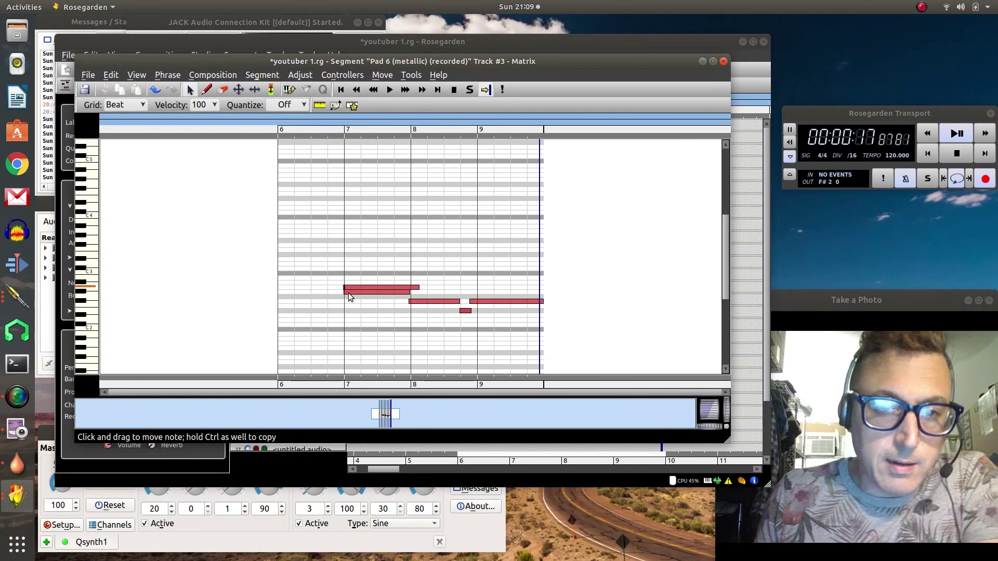
click(359, 288)
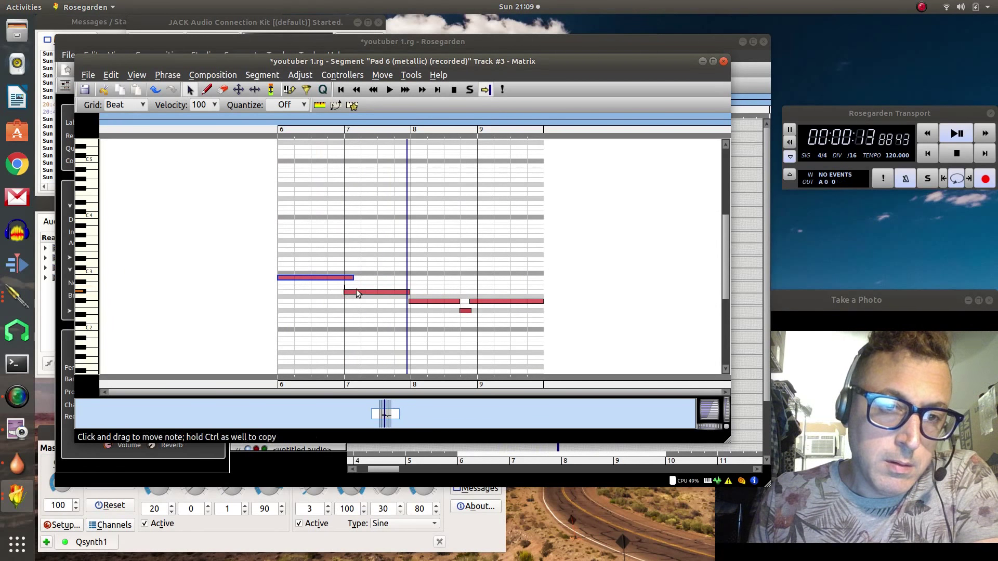
click(349, 292)
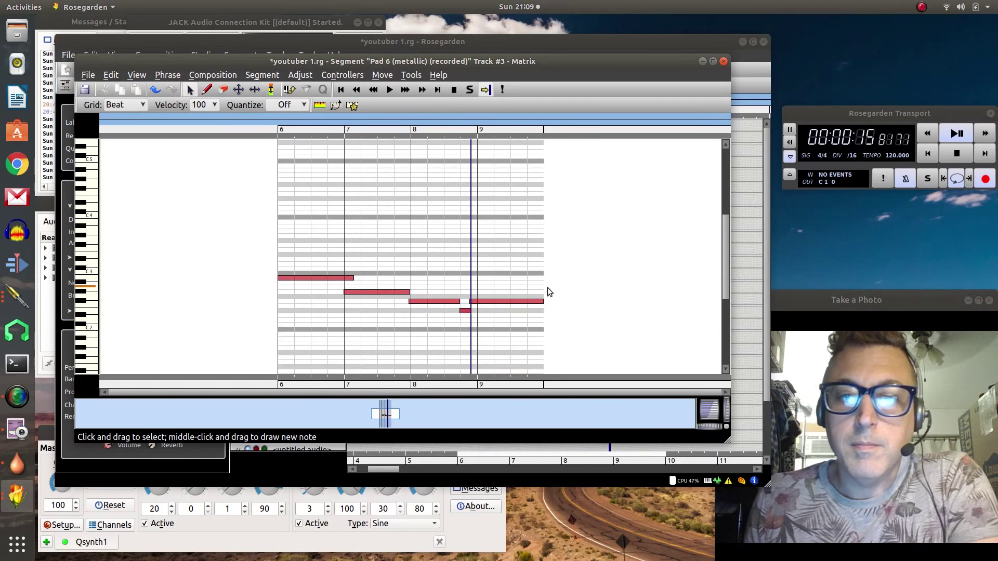
Step: Quantize all notes of the second pad segment to 1/16 and close the Matrix editor
key(ctrl+a)
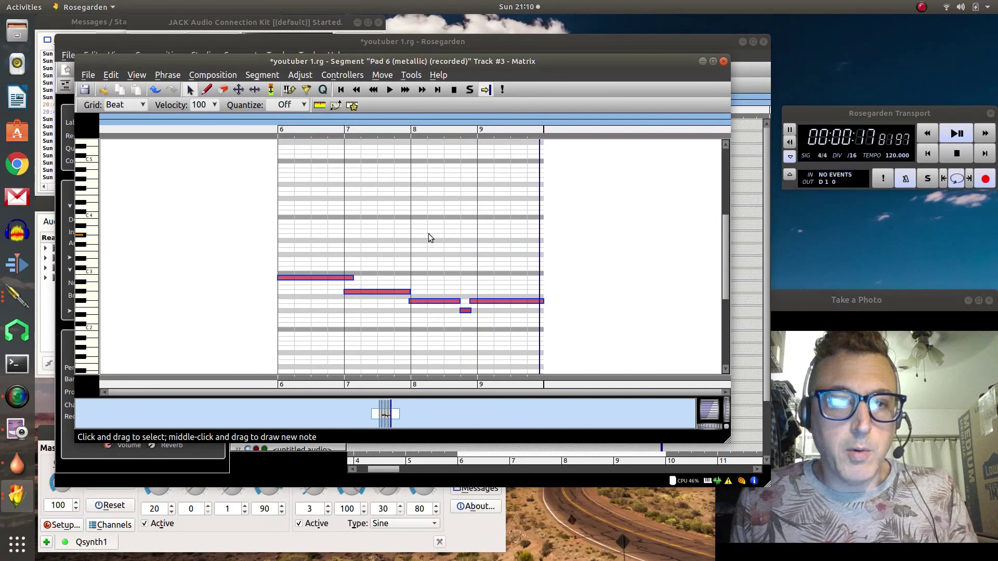
click(308, 106)
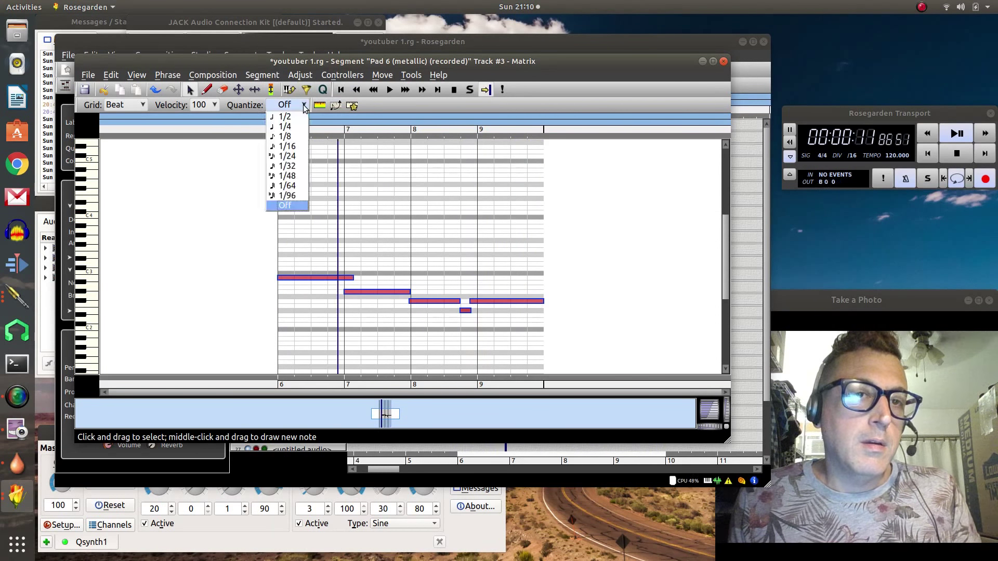
click(294, 147)
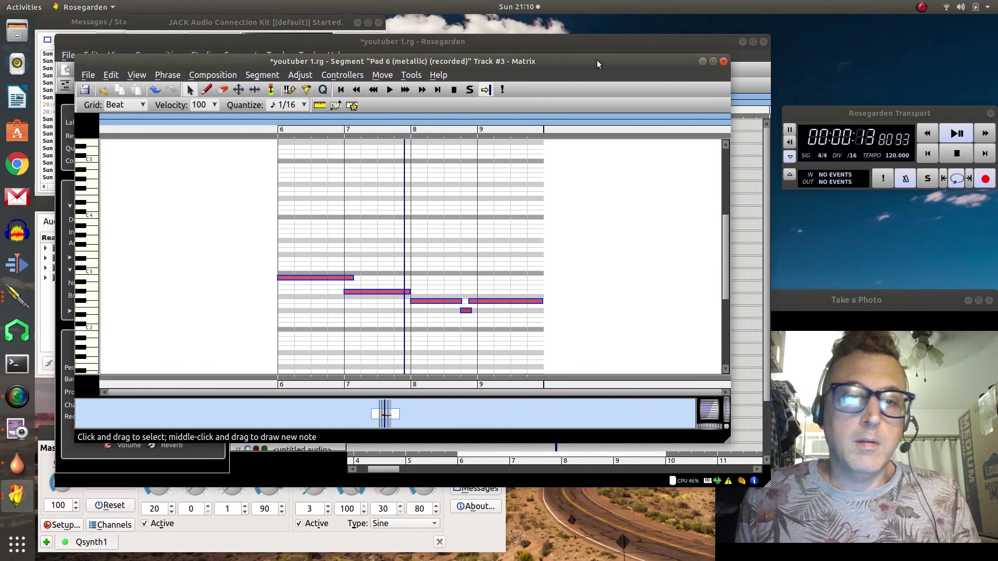
click(723, 61)
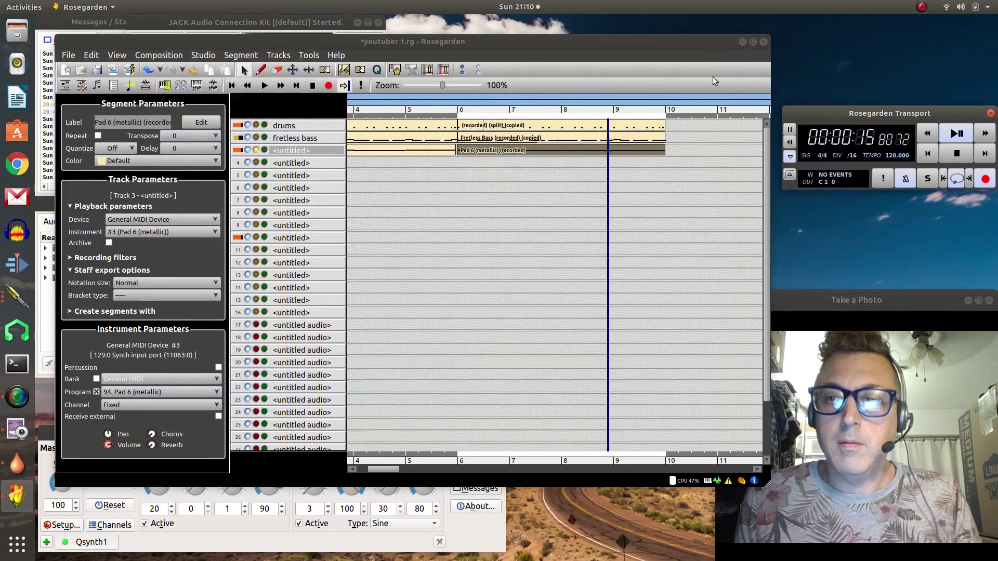
Step: Place the playback pointer just before bar 6 and extend the loop range to run from bar 2 to bar 10
click(469, 120)
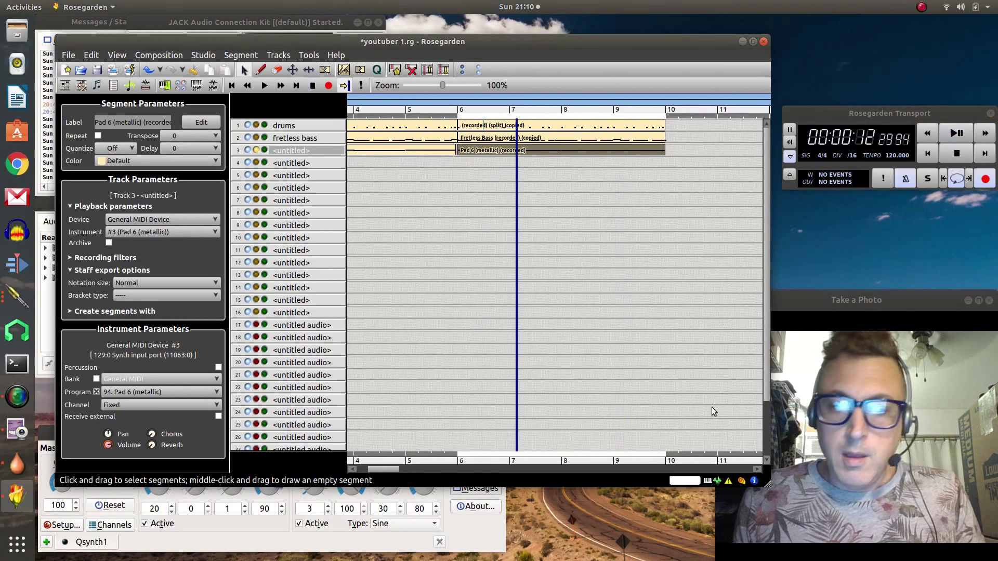
drag(557, 459, 451, 460)
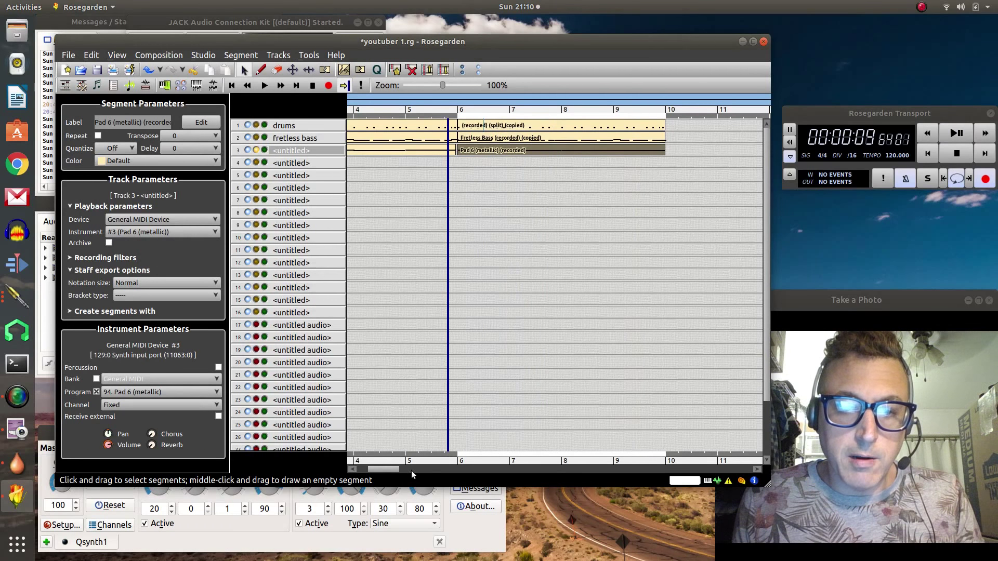
scroll(384, 469, left, 3)
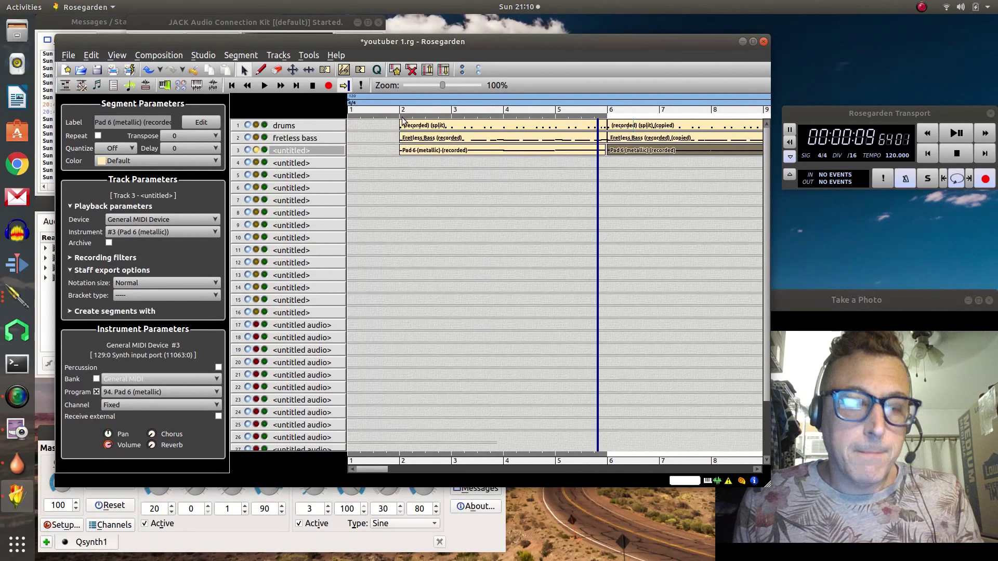
drag(401, 116, 843, 99)
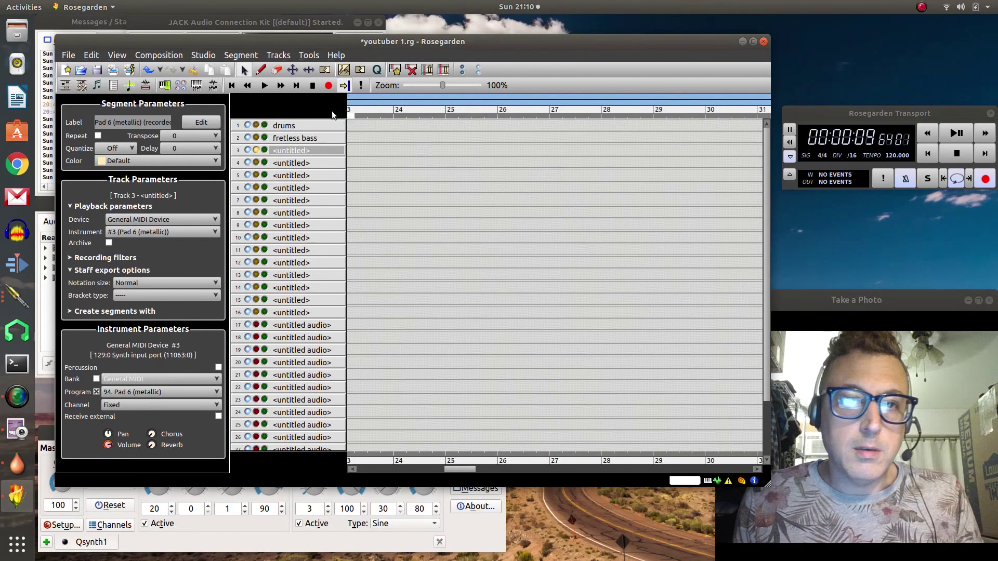
drag(332, 114, 409, 117)
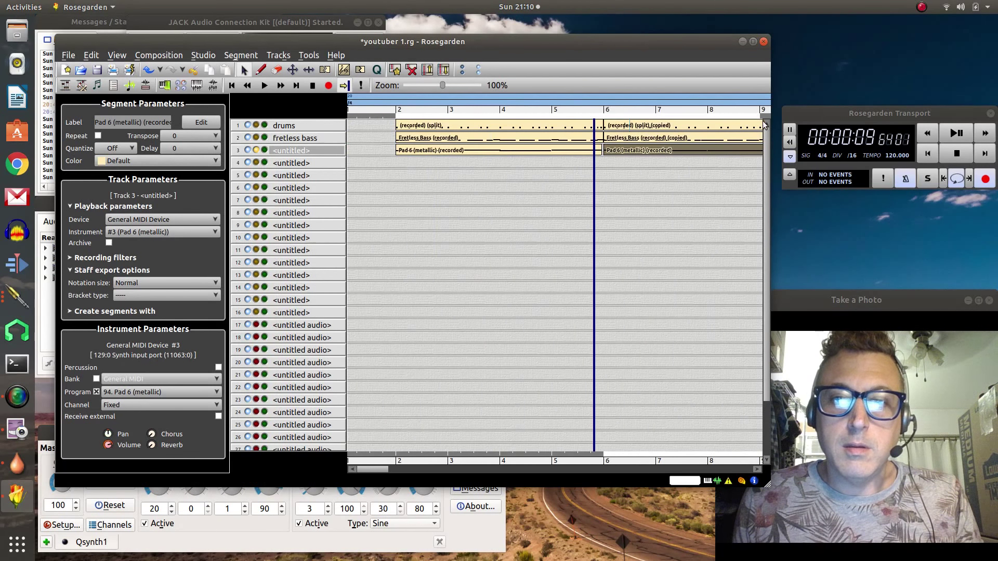
scroll(764, 124, right, 2)
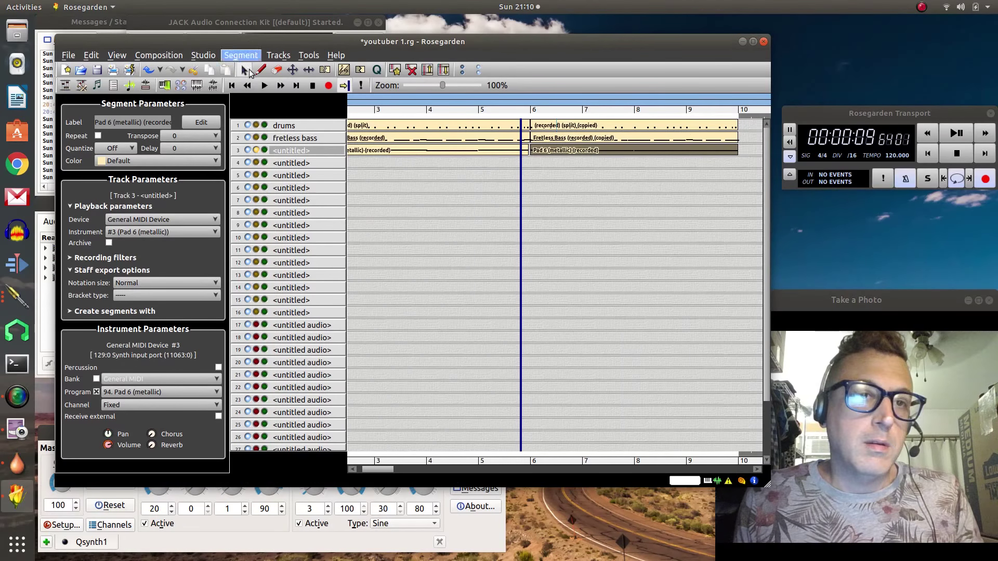
Step: Play back the looped drums, fretless bass and pad tracks, stop, and return the view to bar 1
click(265, 84)
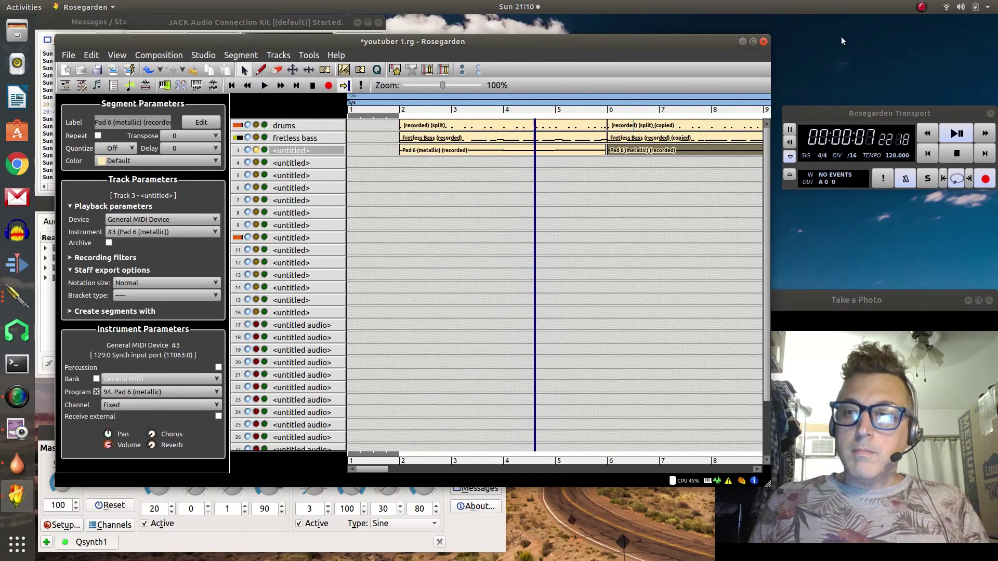
click(956, 155)
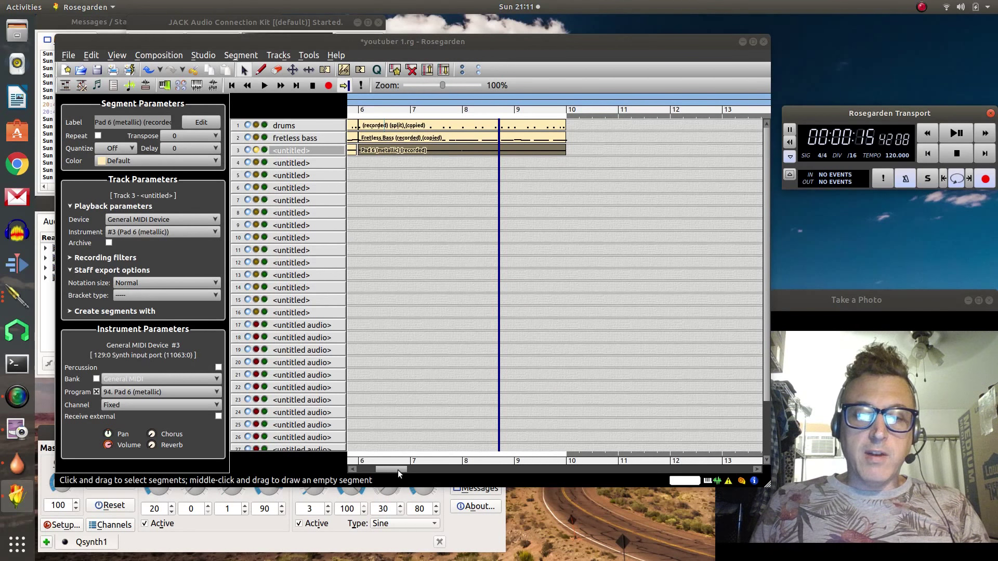
drag(398, 470, 372, 471)
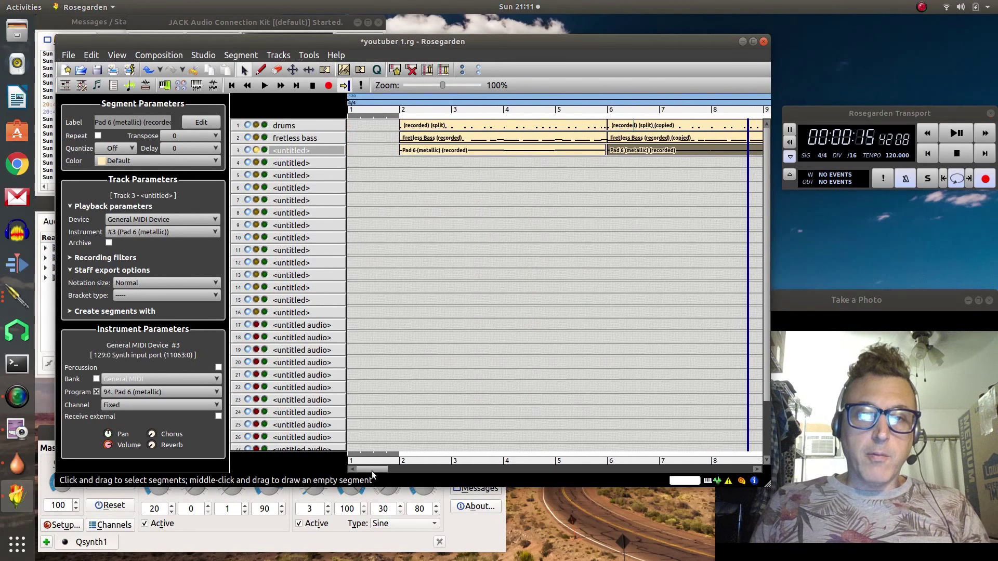
Step: Rename track 3 as "metallic pad"
double_click(297, 151)
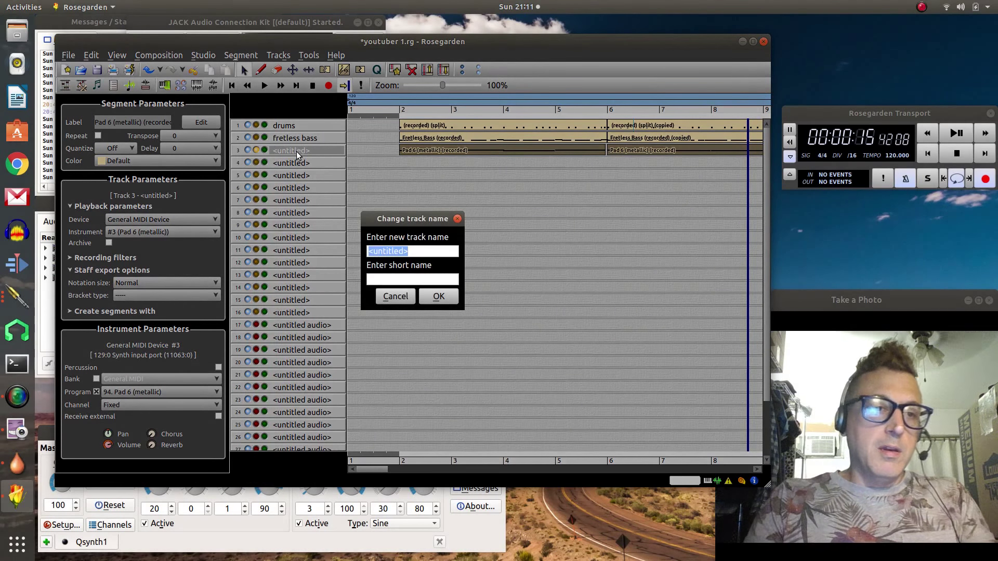
text(d)
key(BackSpace)
text(m)
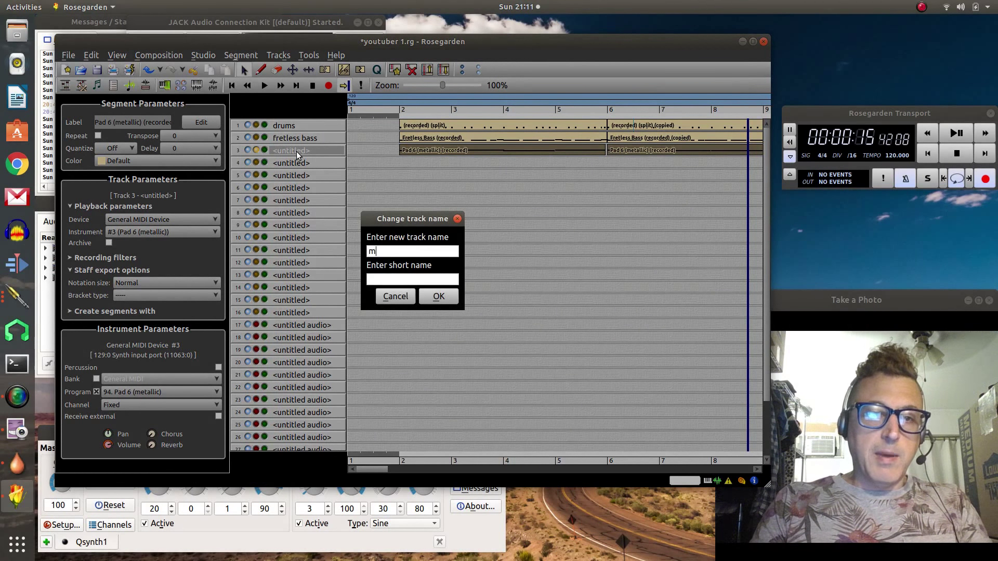
text(etallic pad)
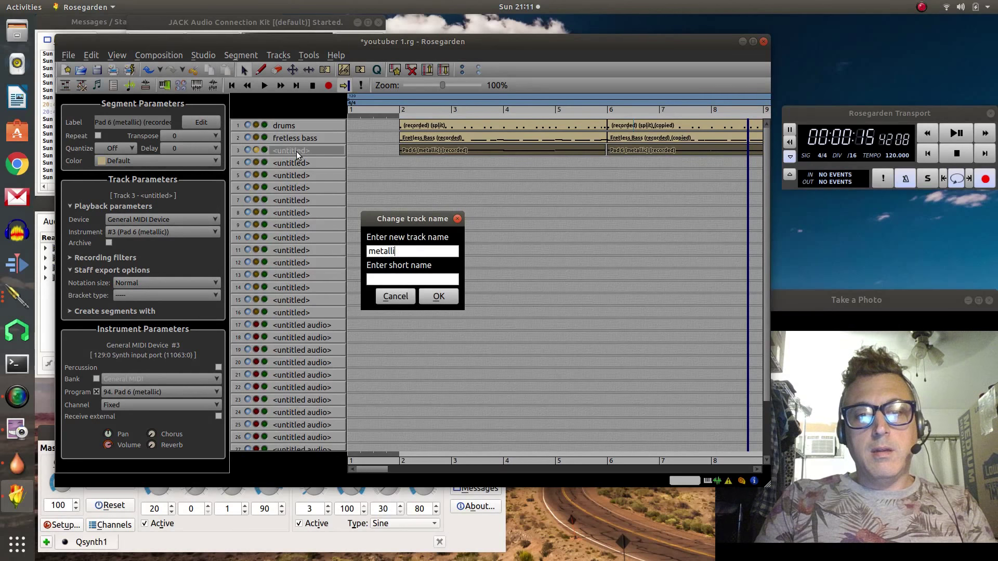
key(Return)
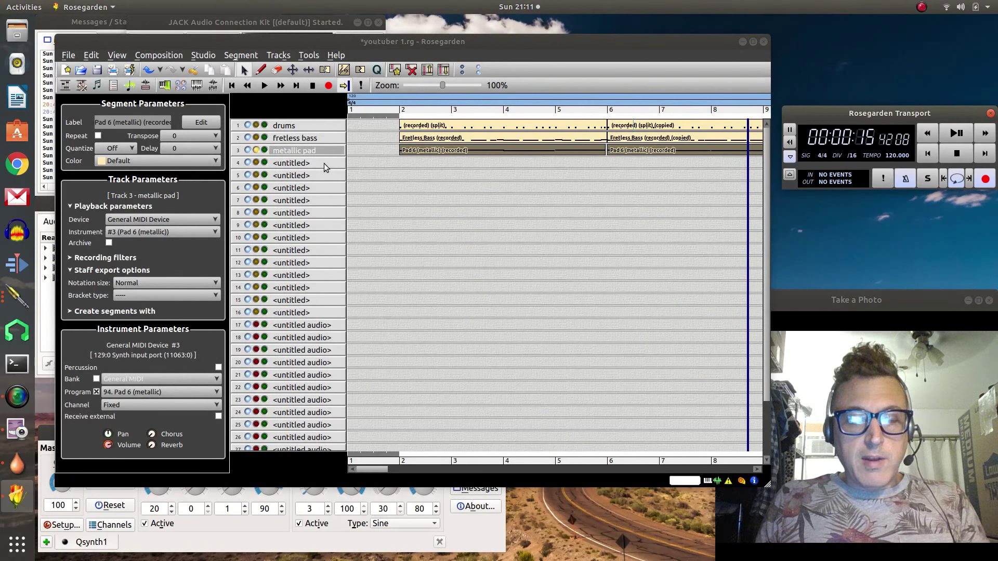
Step: Select track 4 and arm it for recording
click(285, 165)
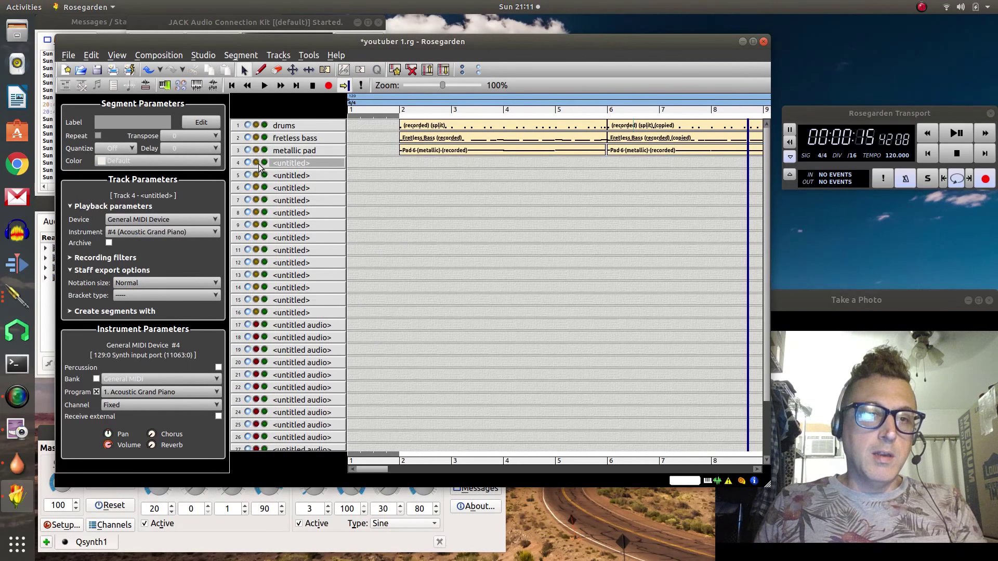
click(256, 163)
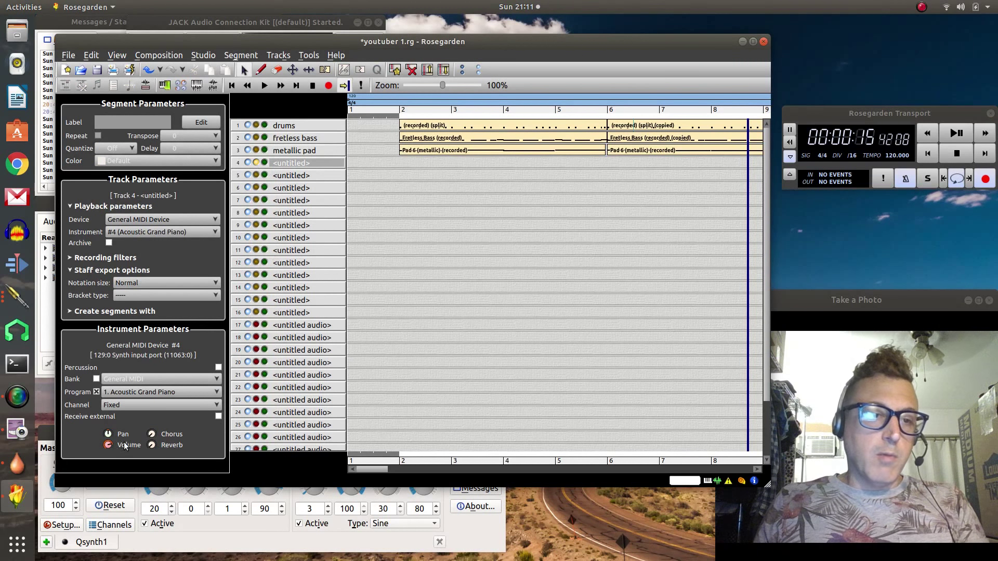
Step: Try the Marimba and FX 2 (soundtrack) programs as the instrument sound of track 4
click(162, 390)
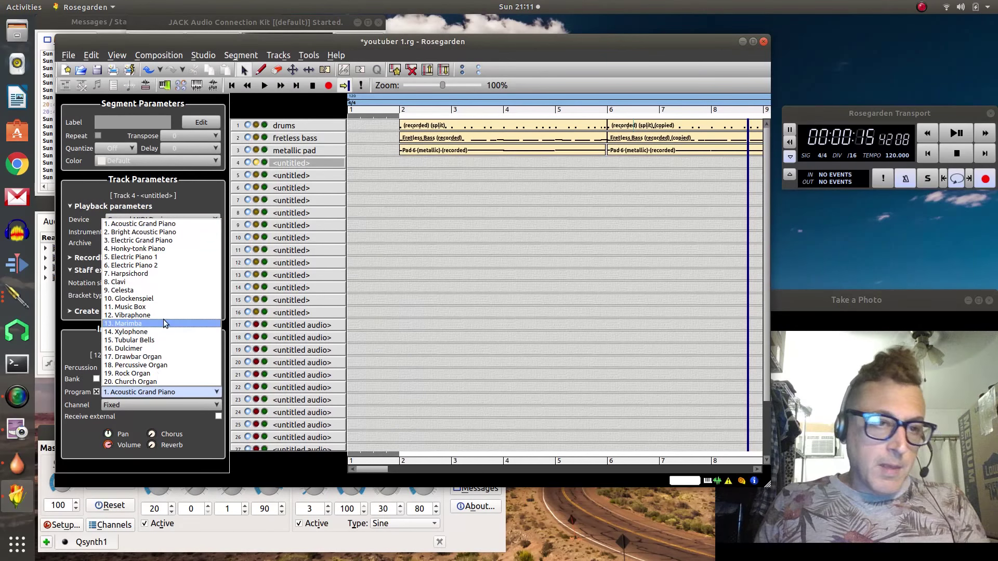
click(162, 322)
click(173, 389)
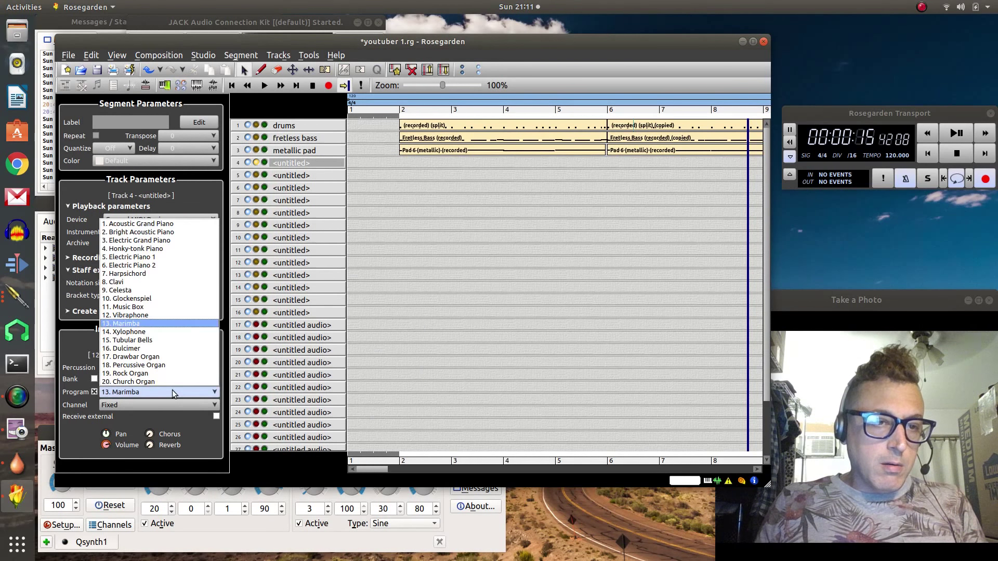
scroll(161, 340, down, 20)
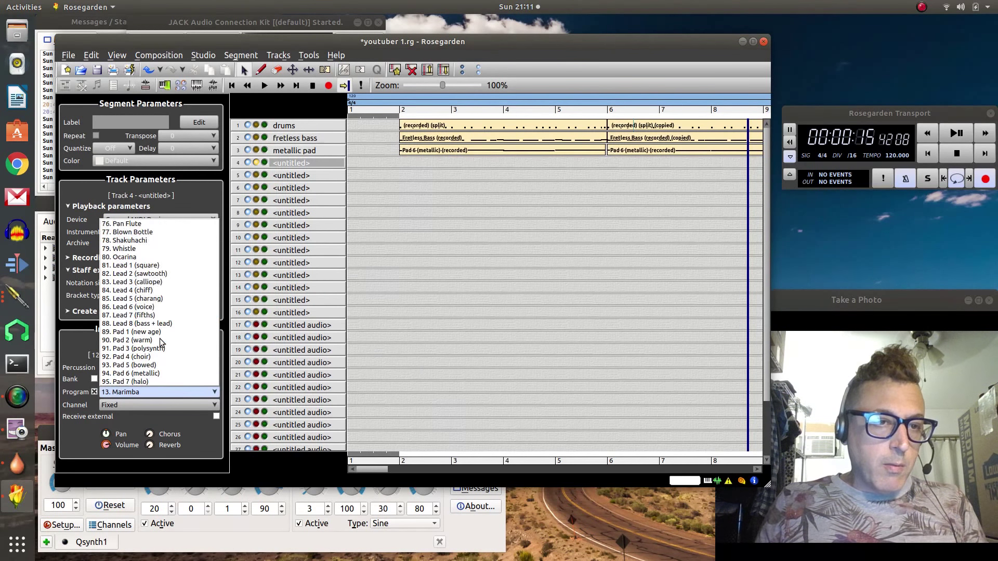
scroll(160, 342, down, 1)
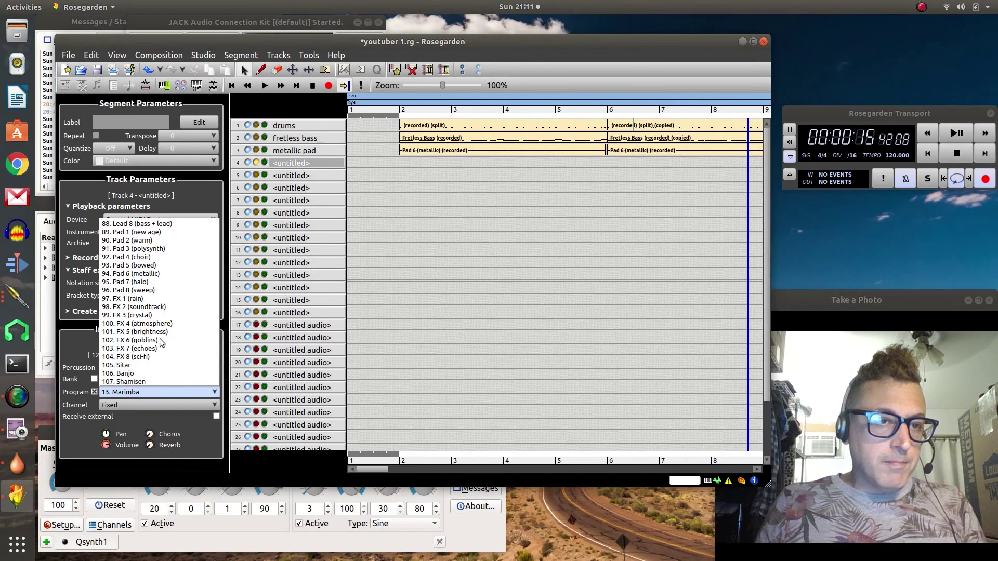
click(156, 307)
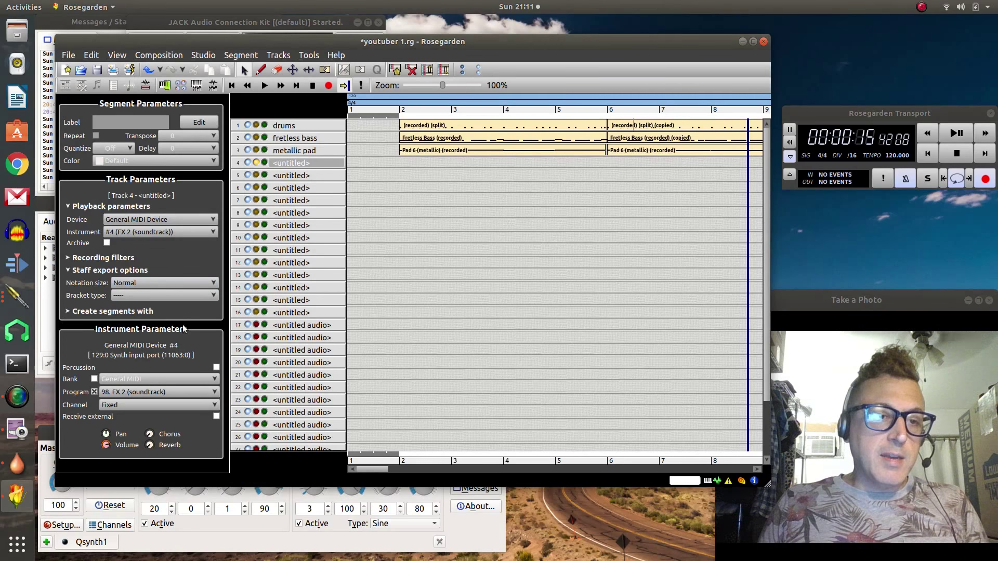
Step: Set the program of track 4's instrument to 115. Steel Drums
click(192, 393)
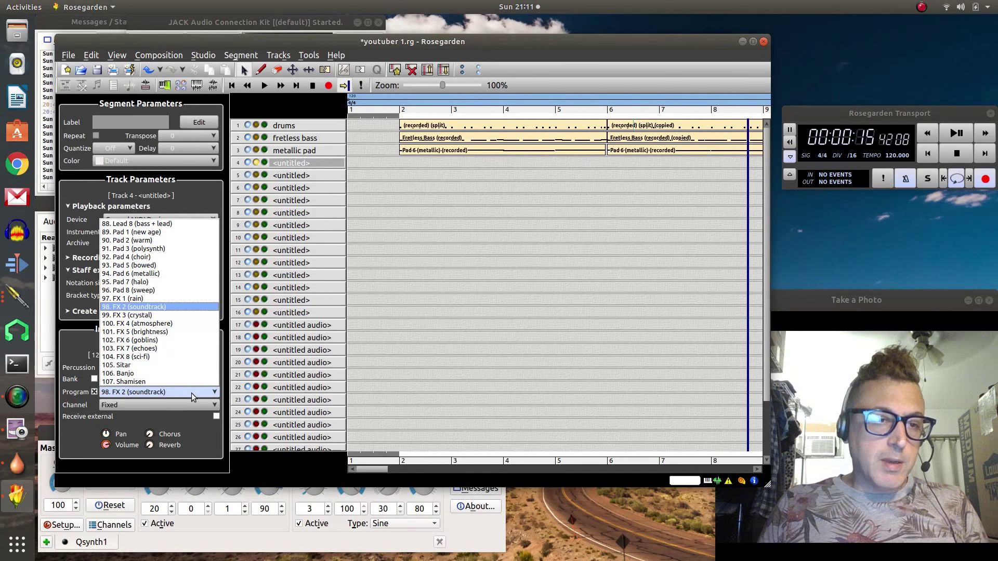
scroll(167, 363, down, 3)
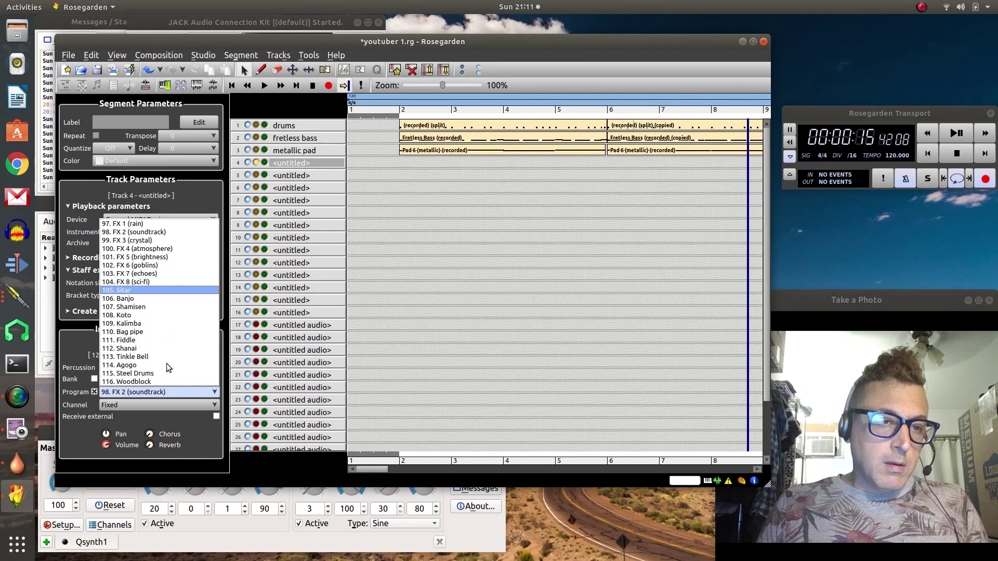
click(149, 374)
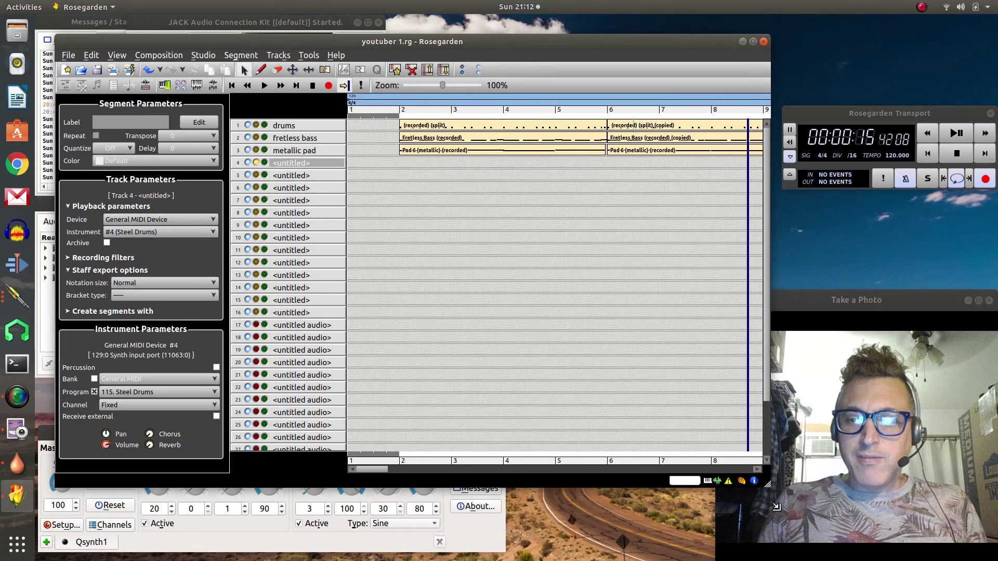
Step: Enlarge the main Rosegarden window and shift it slightly over the desktop
drag(766, 482, 806, 495)
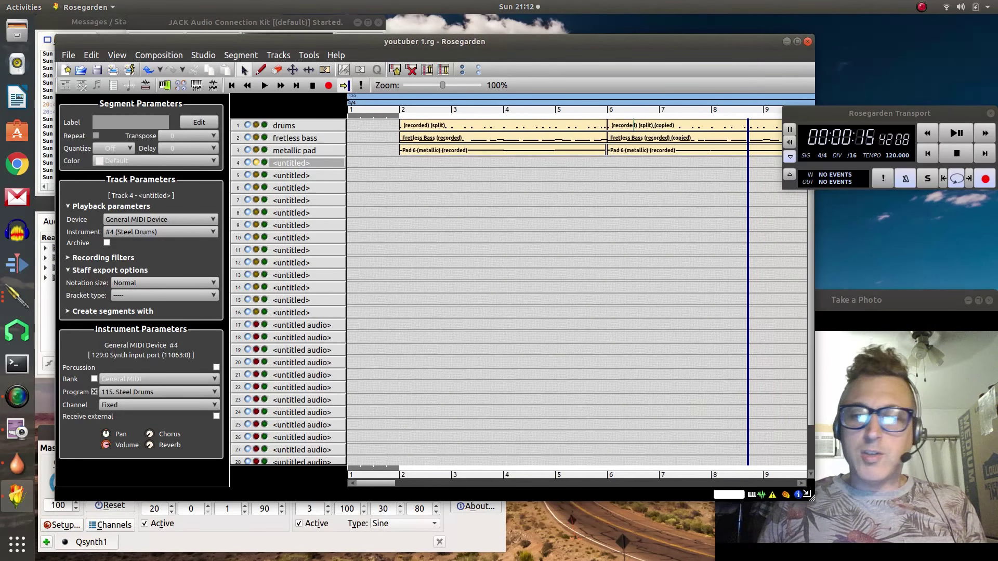
drag(600, 43, 583, 41)
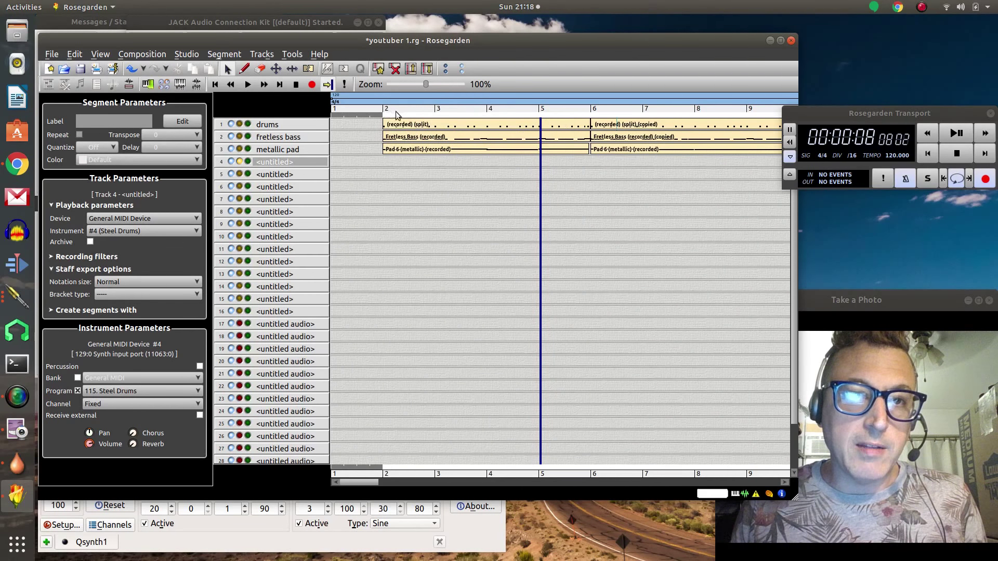
Step: Shorten the loop range to run from bar 2 to bar 6 and start playback
drag(387, 117, 427, 124)
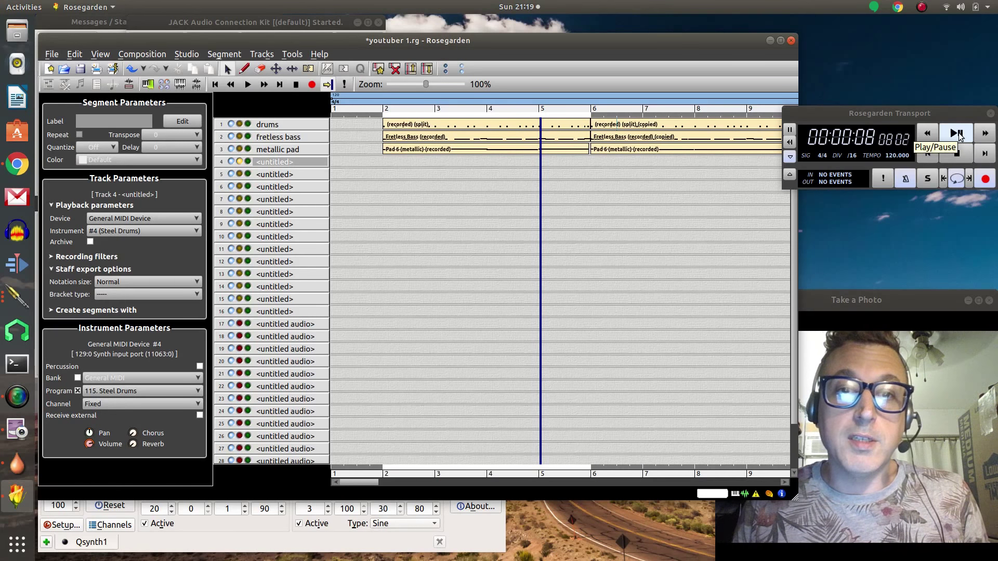
click(959, 135)
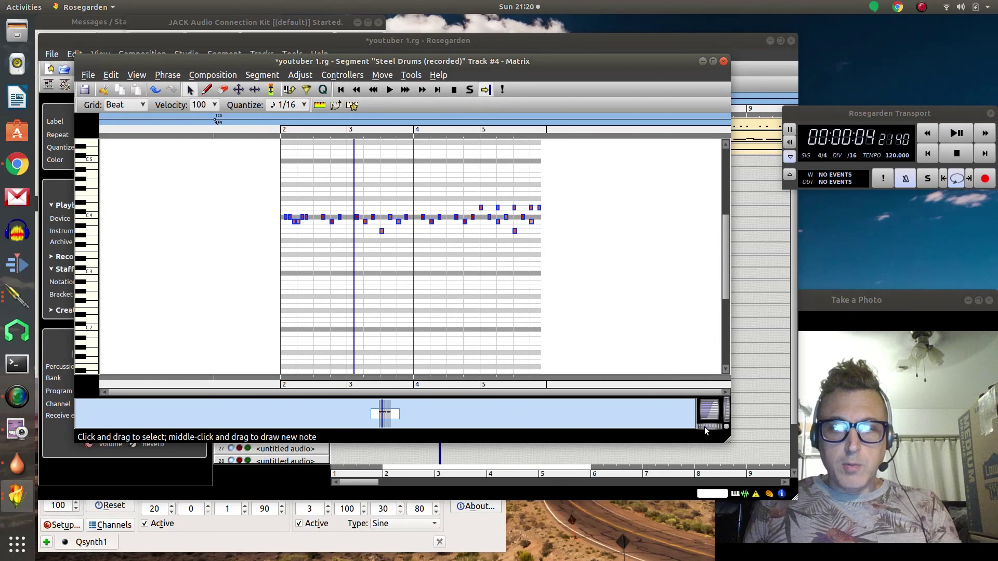
Step: Try to shorten and reposition individual Steel Drums notes in the second half of bar 3 in the Matrix editor
drag(704, 426, 713, 430)
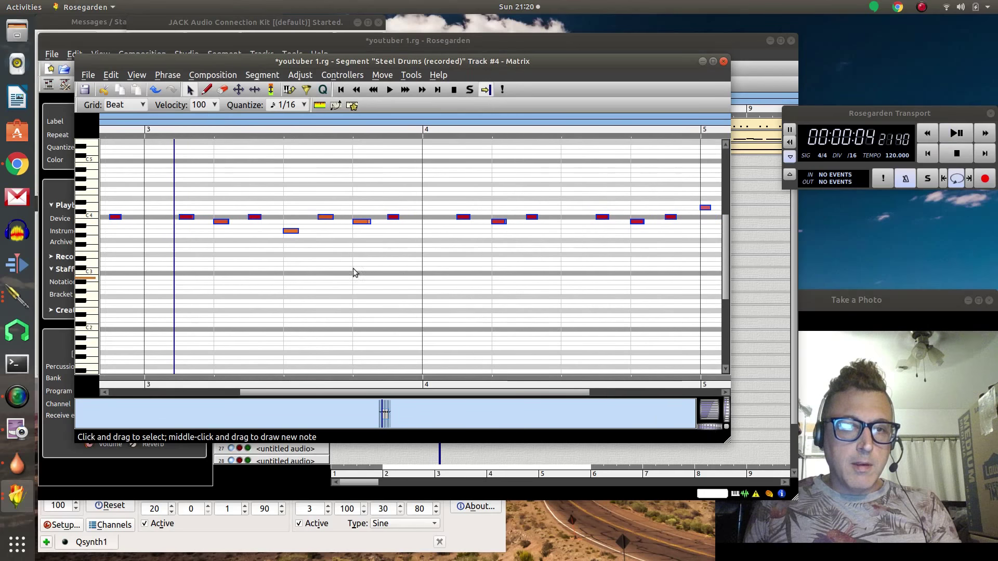
click(359, 224)
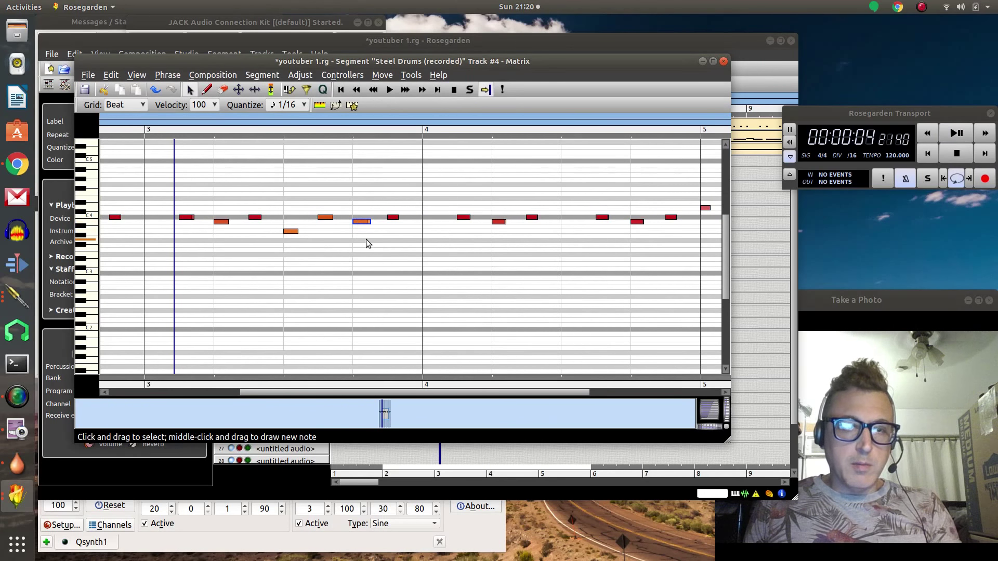
click(367, 239)
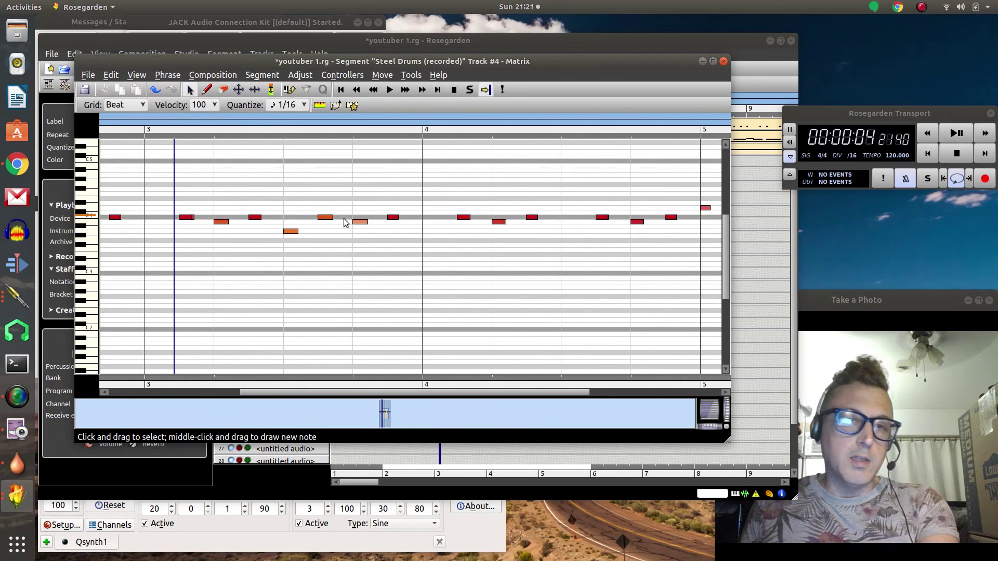
click(292, 232)
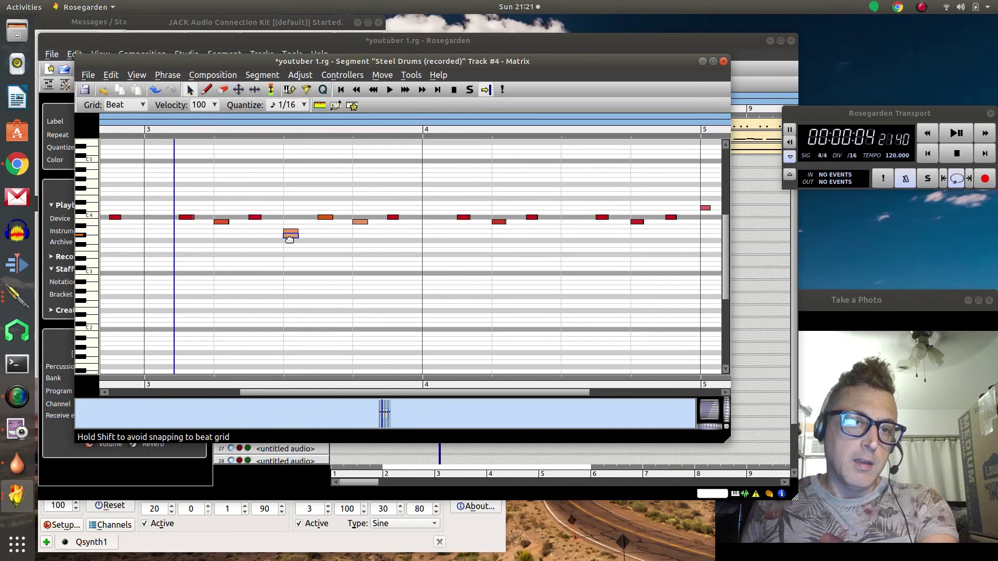
click(292, 245)
click(323, 218)
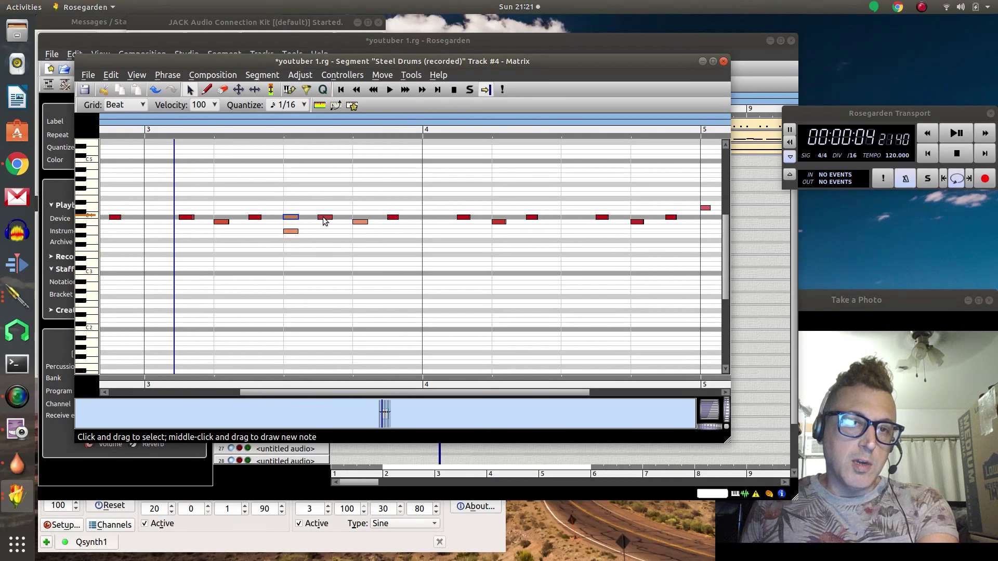
click(323, 217)
drag(298, 218, 325, 224)
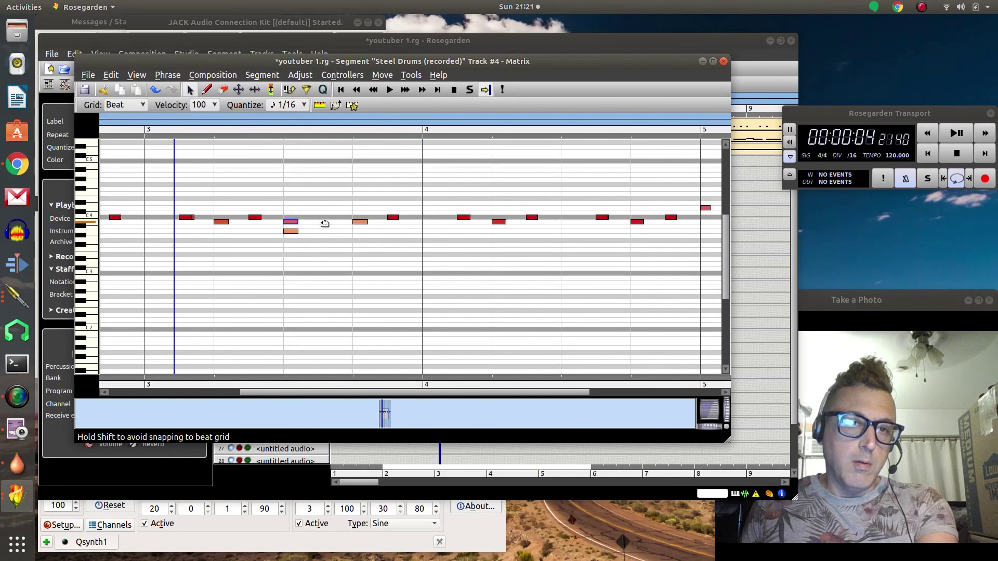
Step: Switch the Matrix quantize setting to Off and select all notes of the Steel Drums segment
click(301, 106)
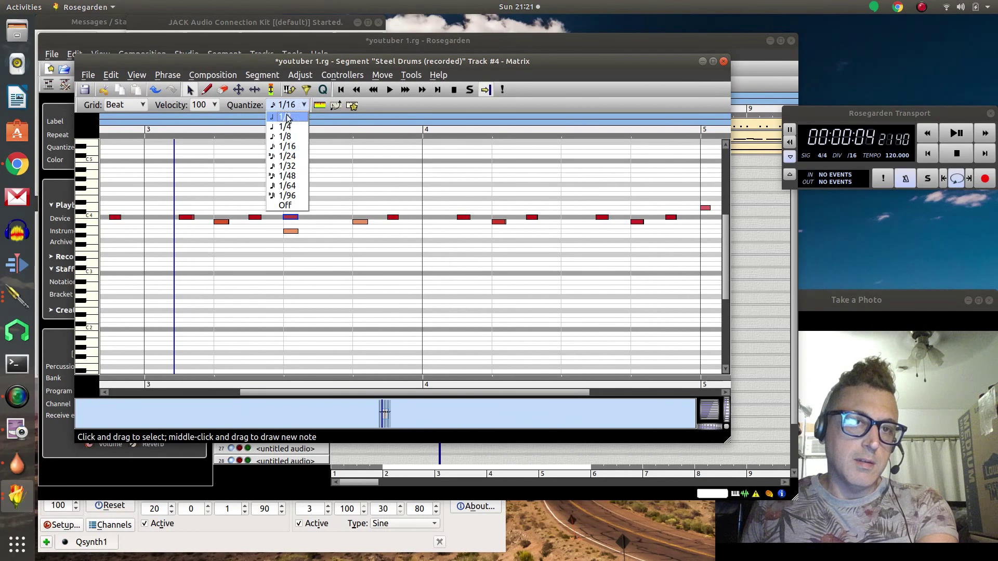
click(288, 207)
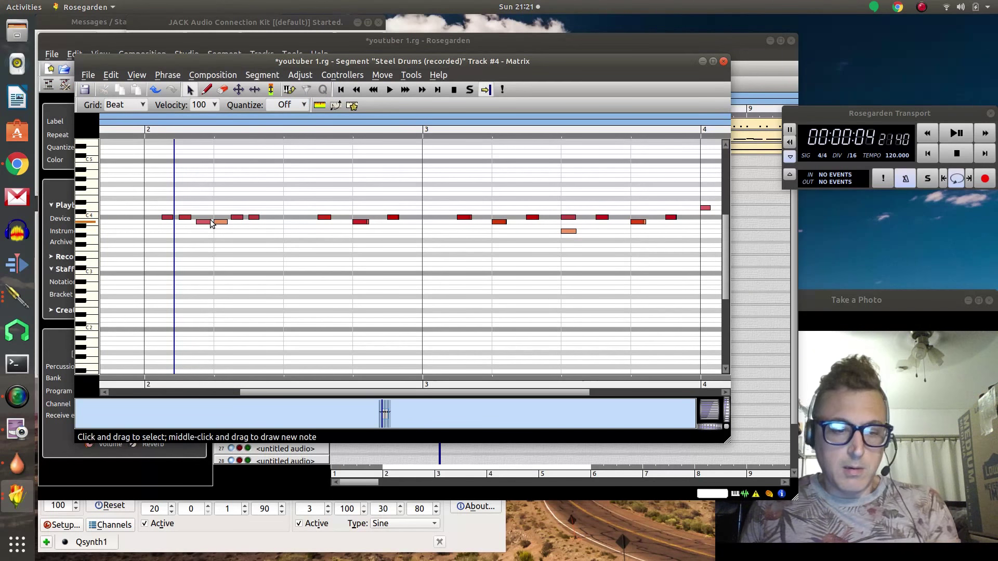
key(ctrl+a)
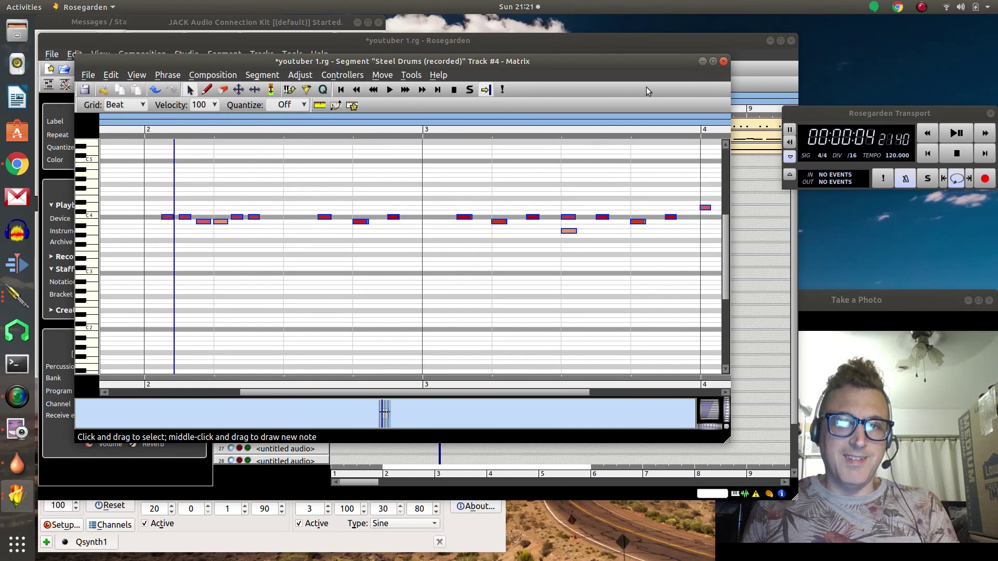
Step: Close the Matrix editor and delete the recorded Steel Drums segment from track 4
click(724, 62)
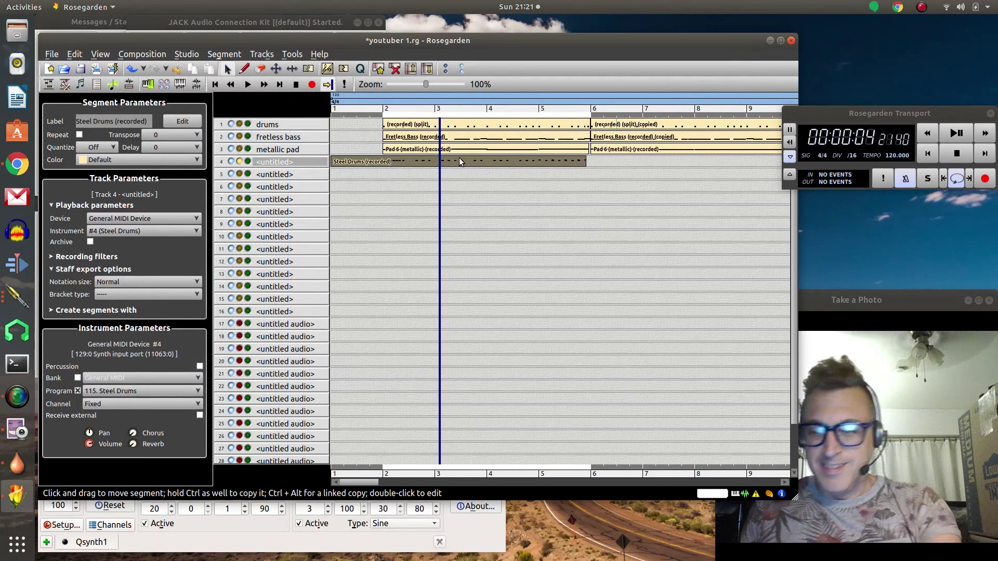
key(Delete)
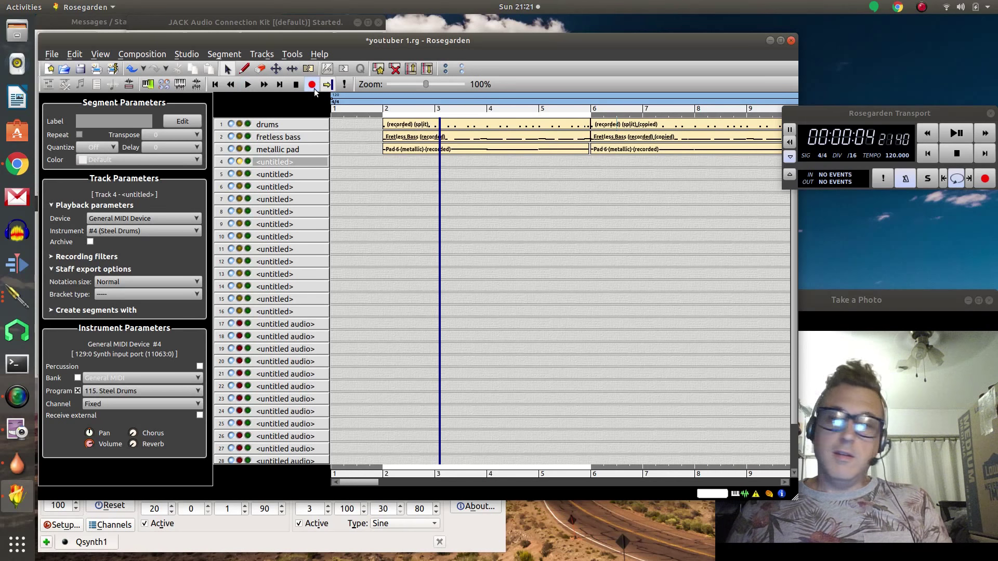
Step: Record a new Steel Drums take on track 4 from bar 2 within the loop and play it back
click(248, 85)
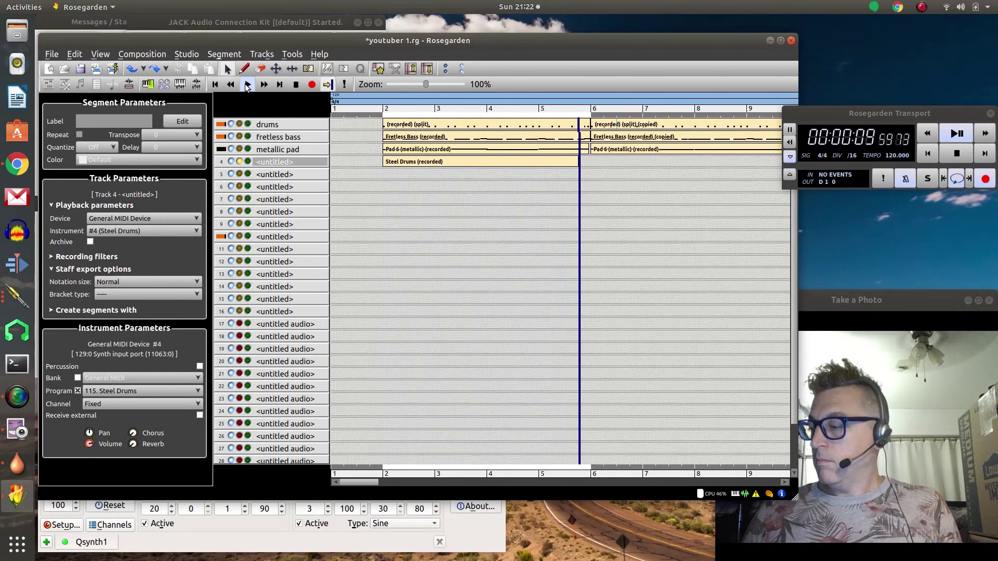
key(space)
key(shift+space)
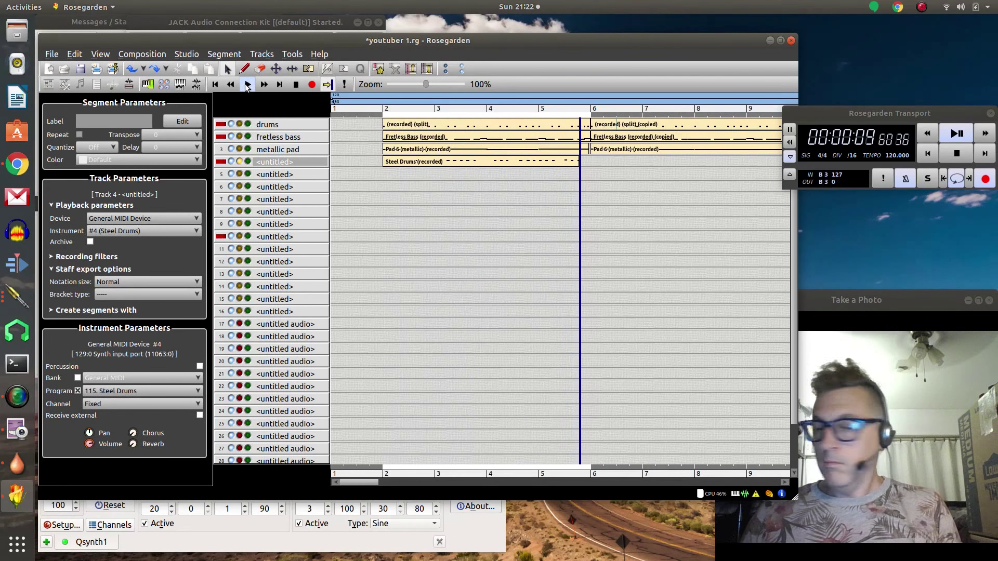
key(space)
click(246, 85)
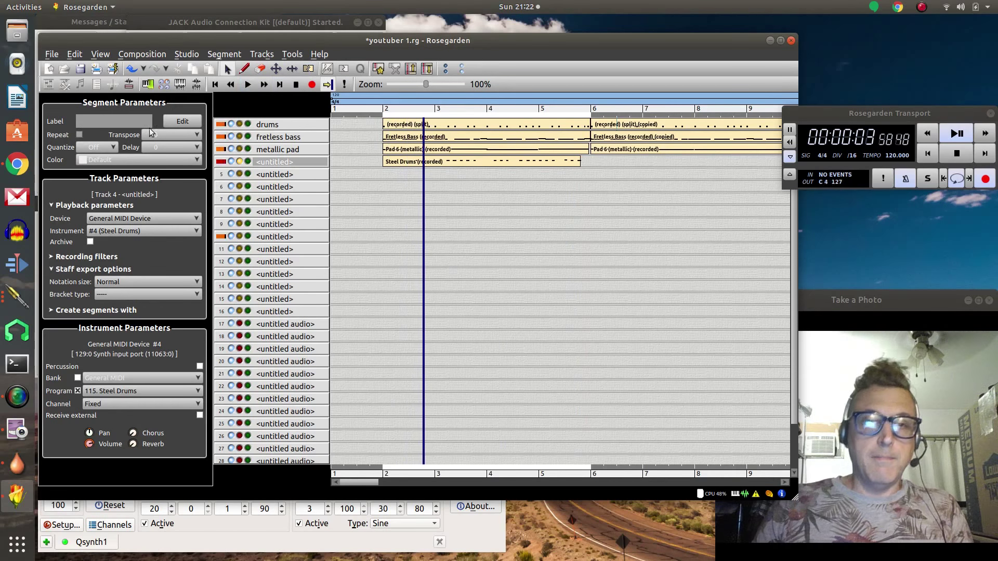
Step: Open the Steel Drums segment starting at bar 2 in the Matrix editor and quantize its notes to 1/16
right_click(423, 162)
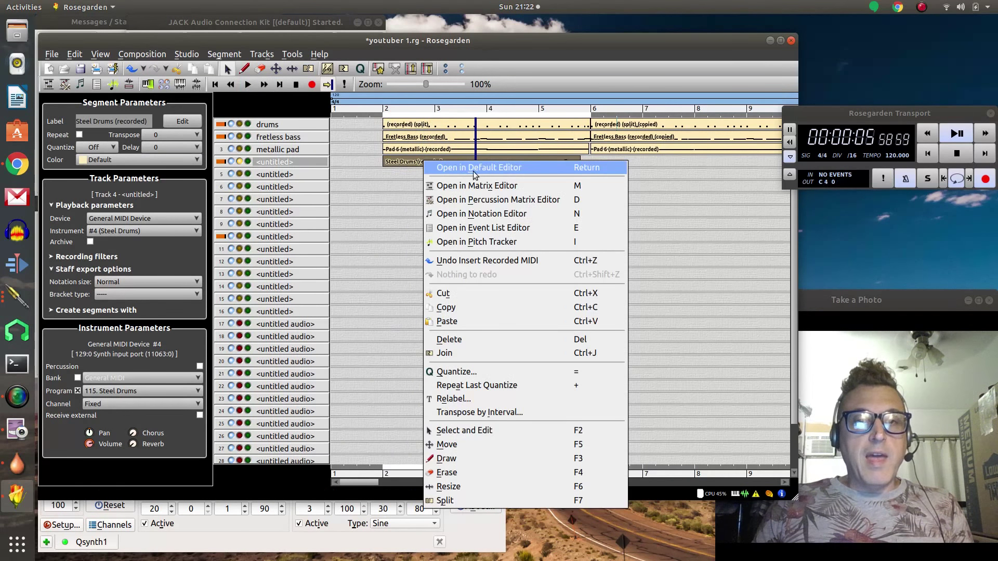
click(493, 186)
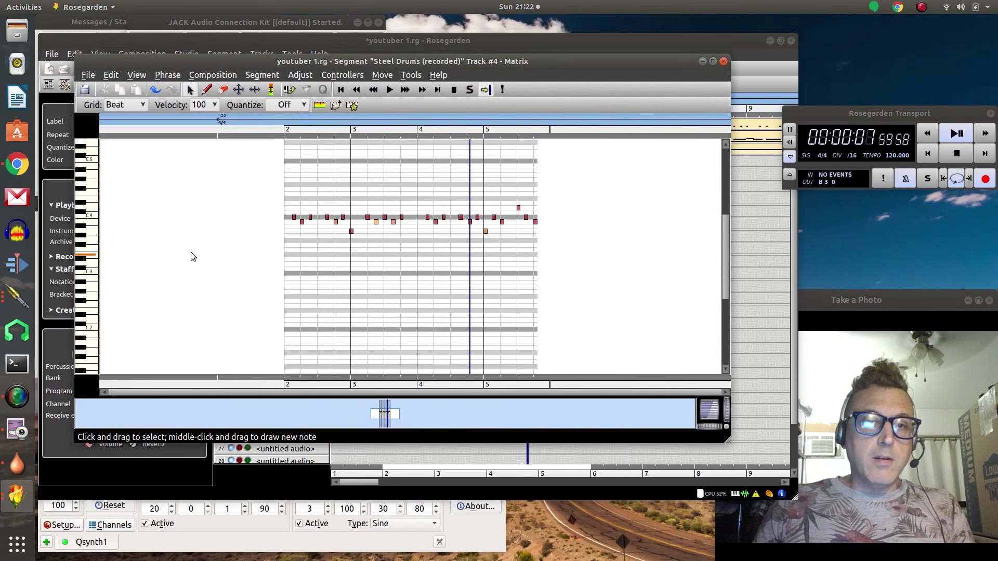
click(286, 104)
click(285, 146)
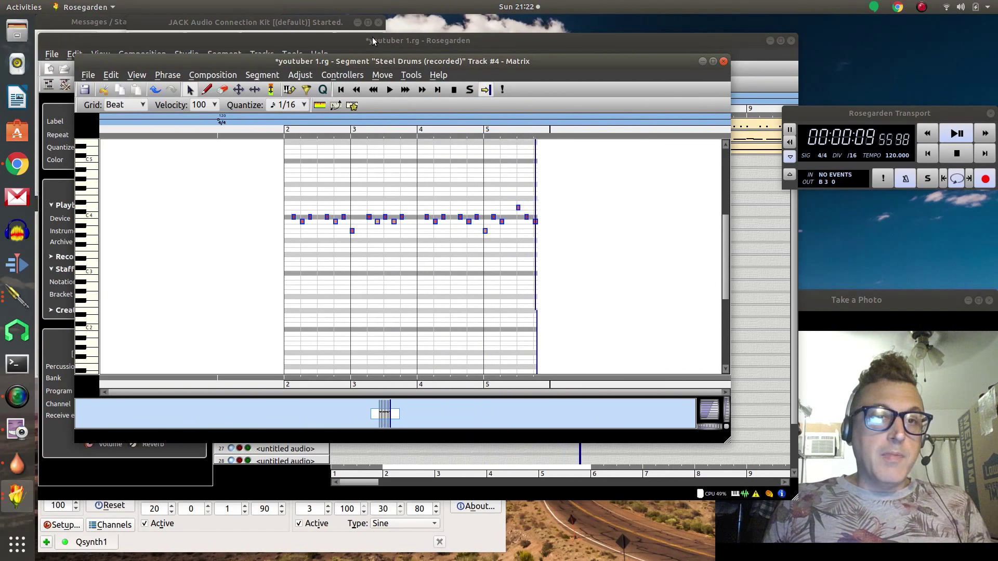
Step: Show and hide the velocity ruler, close the Matrix editor and stop playback
click(319, 106)
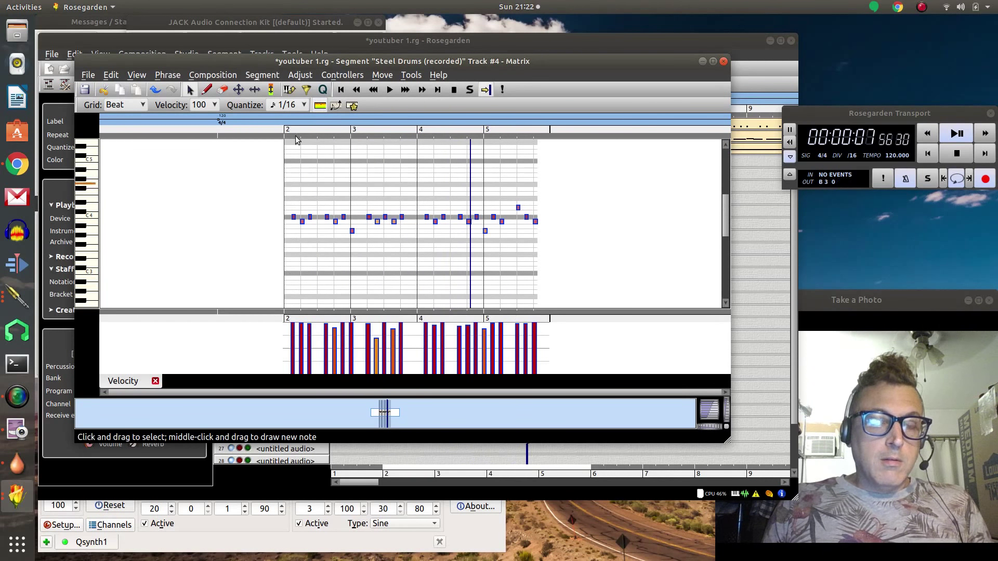
click(319, 105)
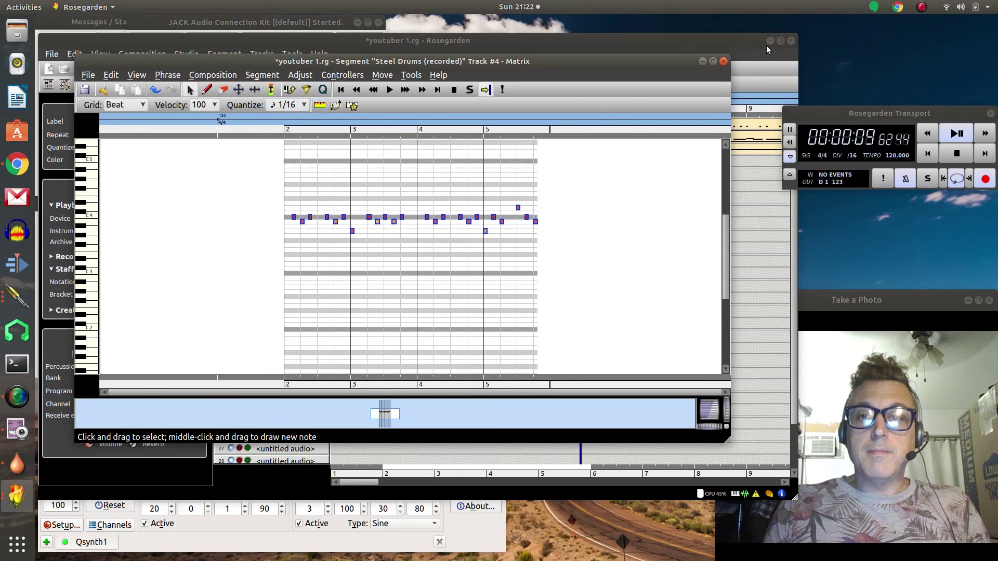
click(724, 62)
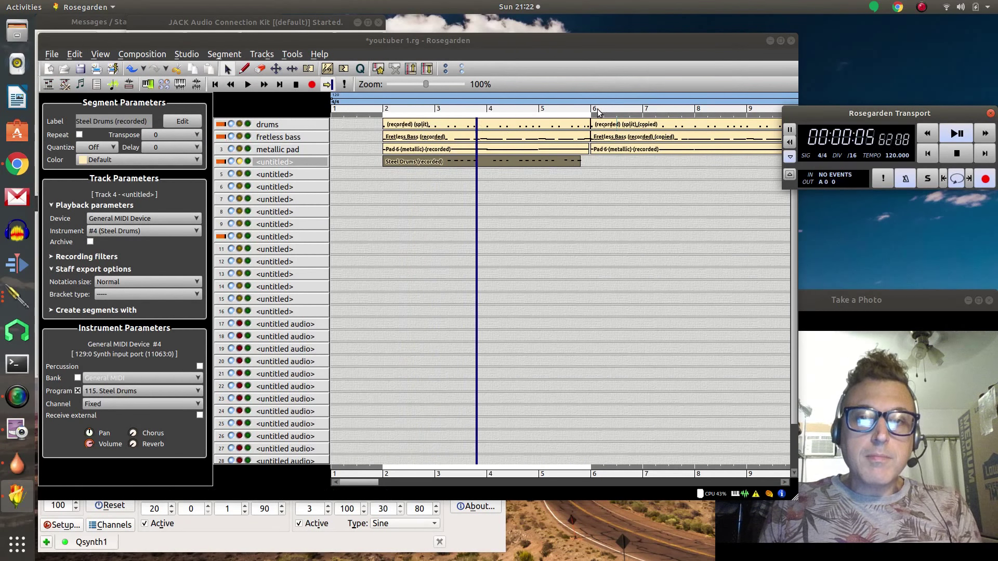
click(295, 84)
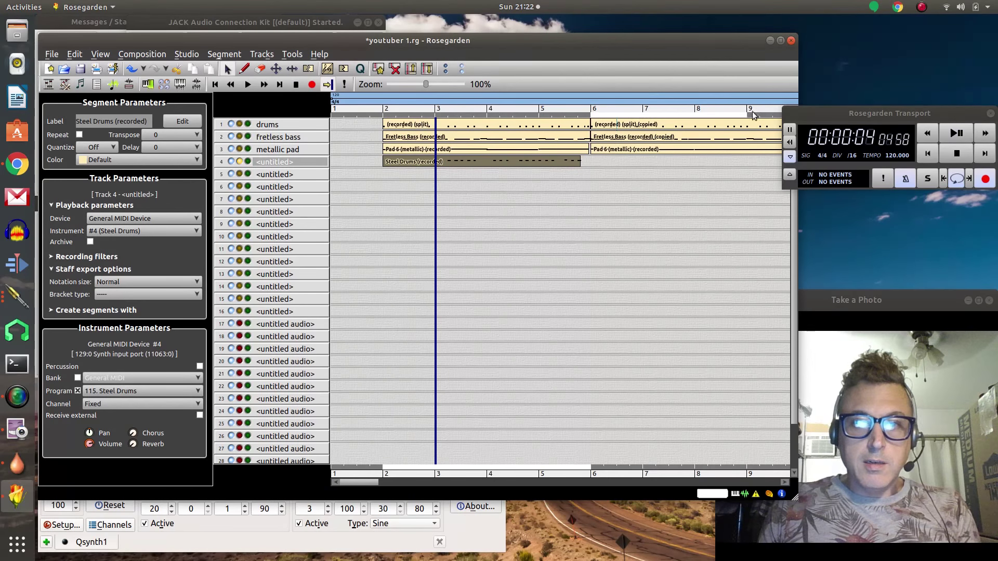
Step: Record a second Steel Drums take on track 4 within the loop over bars 6 to 9 and play it back
scroll(754, 115, right, 2)
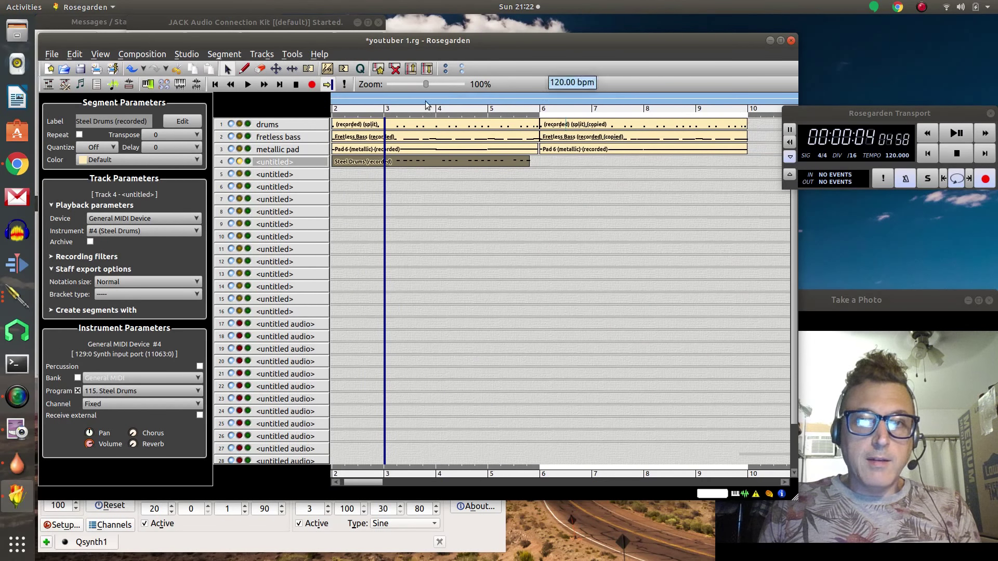
click(248, 86)
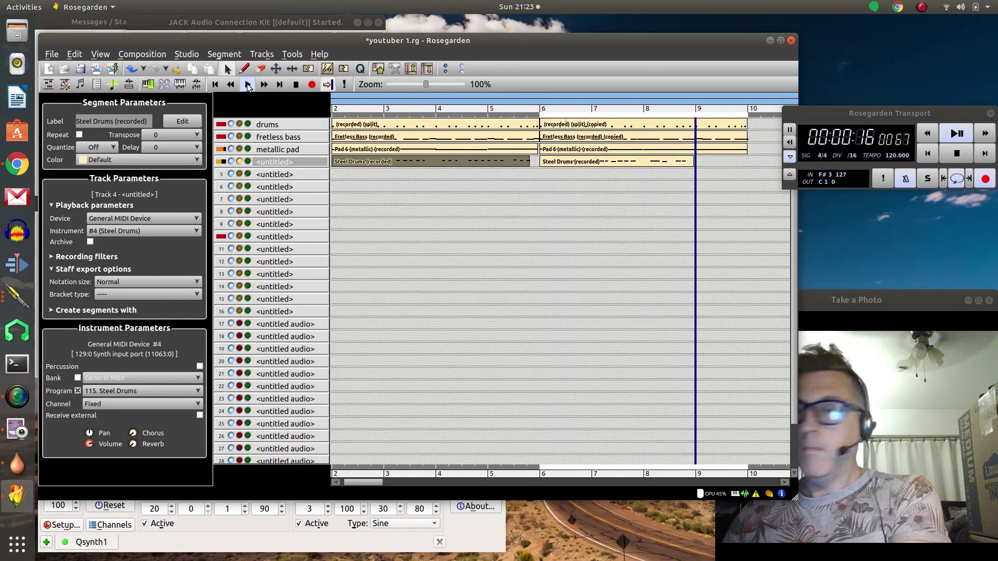
click(247, 85)
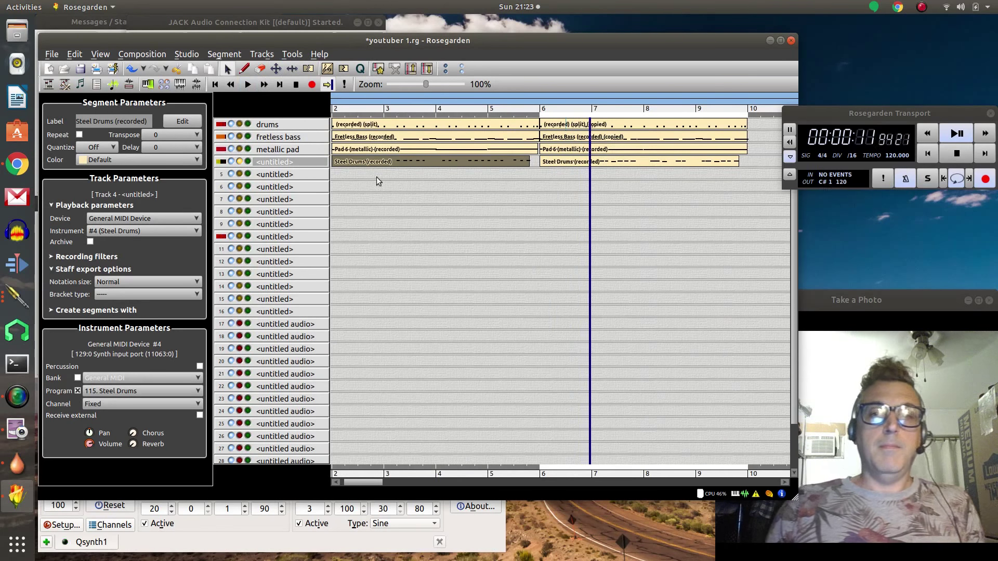
Step: Quantize all notes of the Steel Drums segment at bar 6 to 1/16 in the Matrix editor, close it and stop playback
right_click(567, 164)
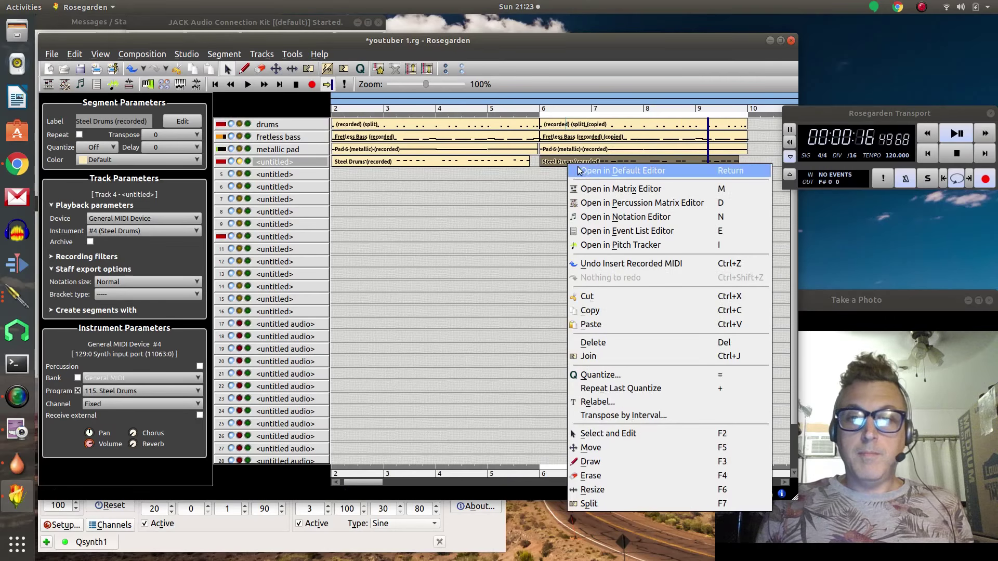
click(609, 189)
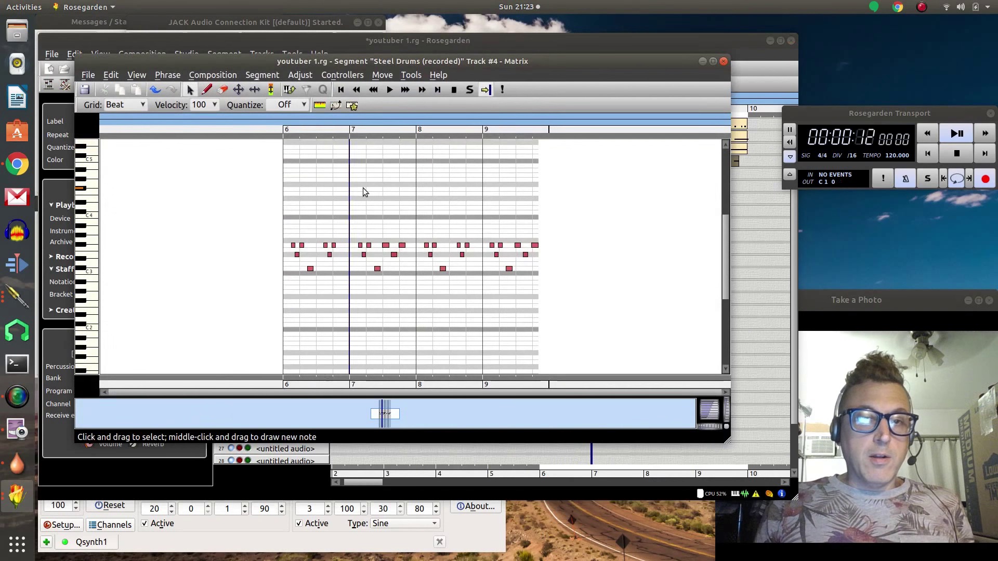
key(ctrl+a)
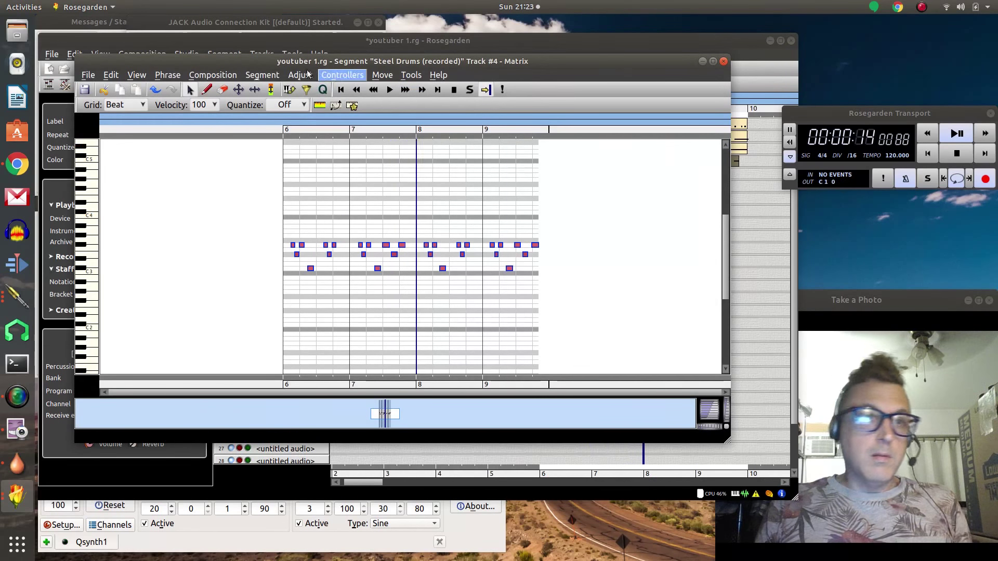
click(301, 106)
click(288, 145)
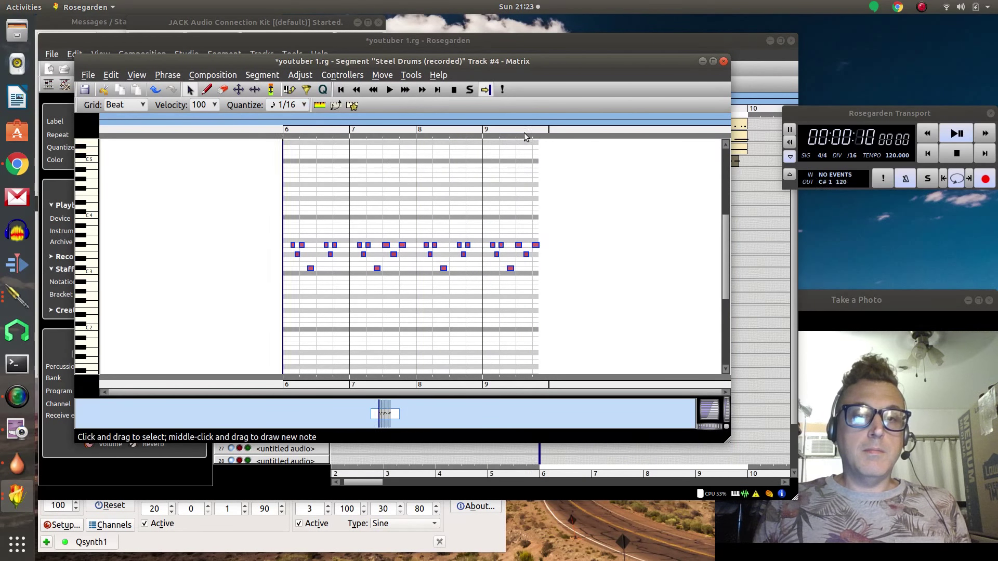
click(724, 62)
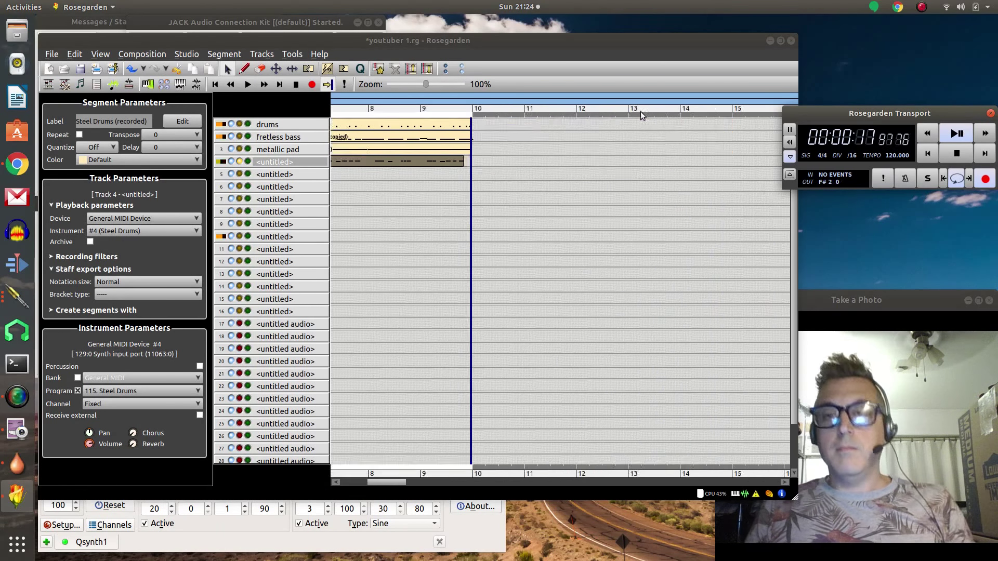
click(294, 84)
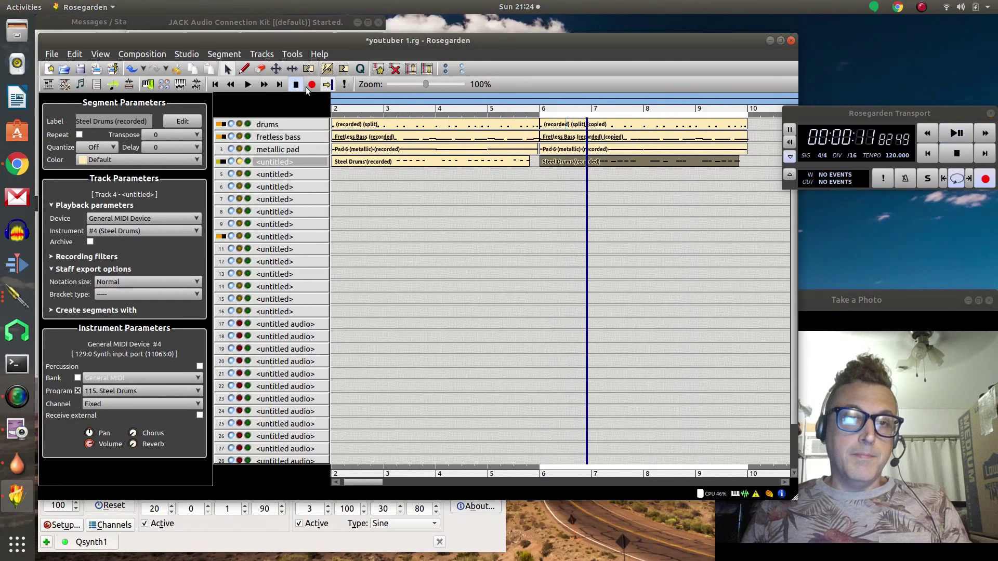
Step: Rename track 4 to "steel drum"
click(283, 127)
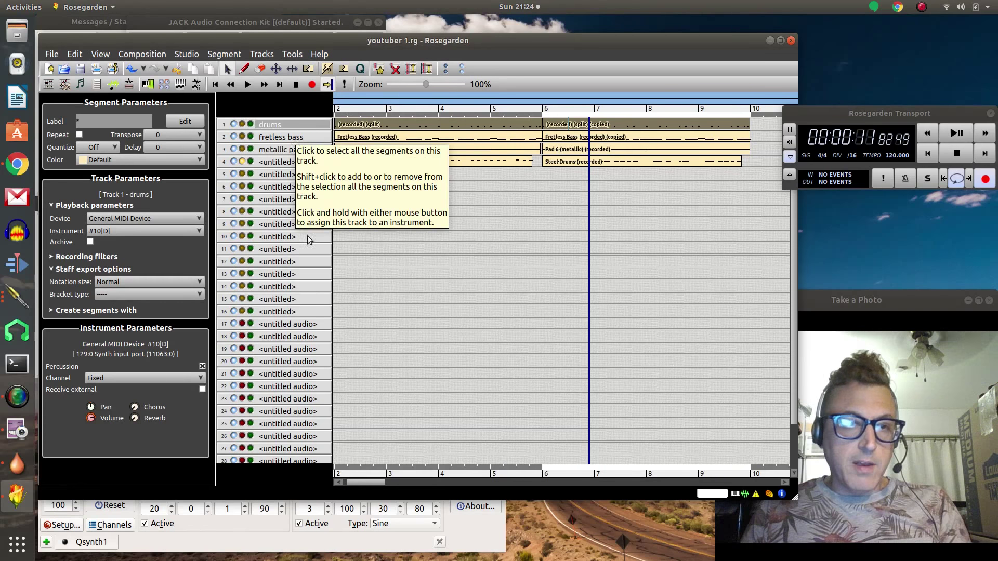
double_click(286, 164)
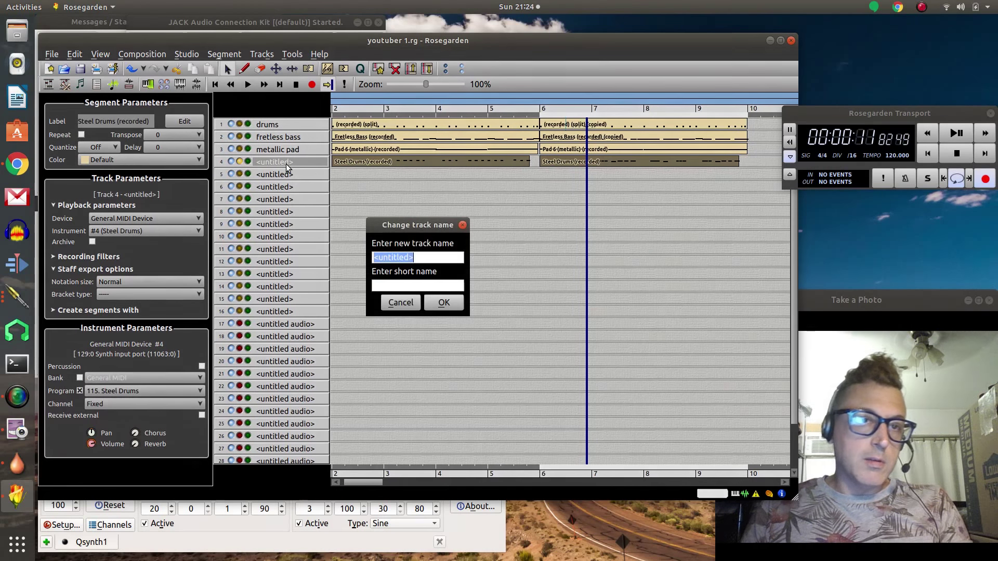
text(steel drum)
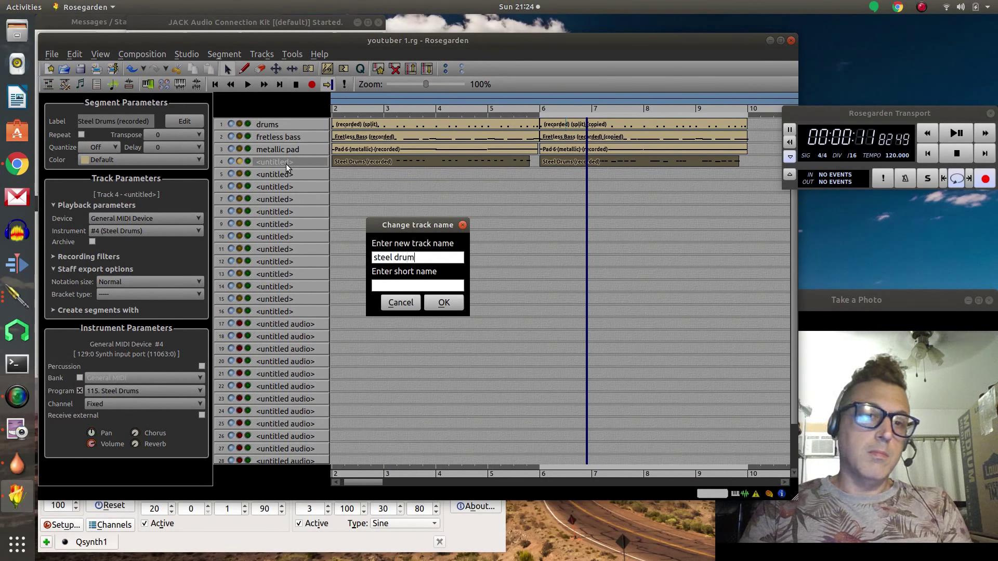
key(Return)
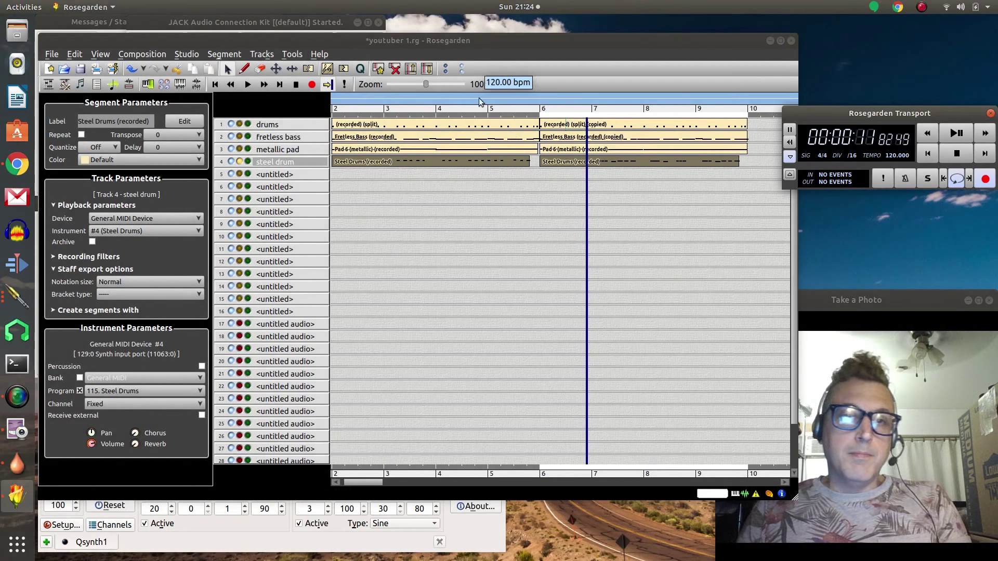
Step: Record an additional drums take on track 1 from bar 7 within the loop over bars 6 to 9 and play it back
click(310, 127)
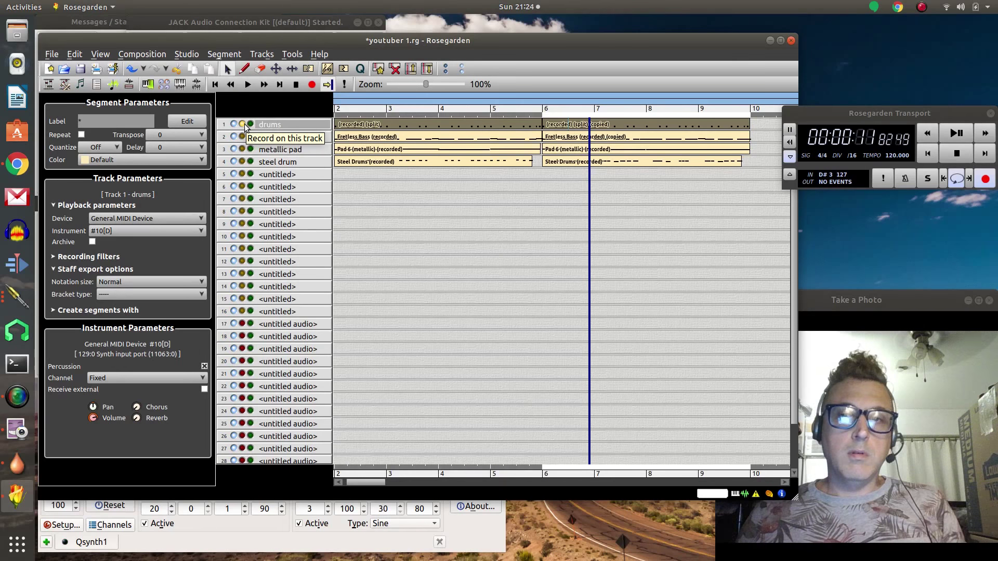
click(962, 139)
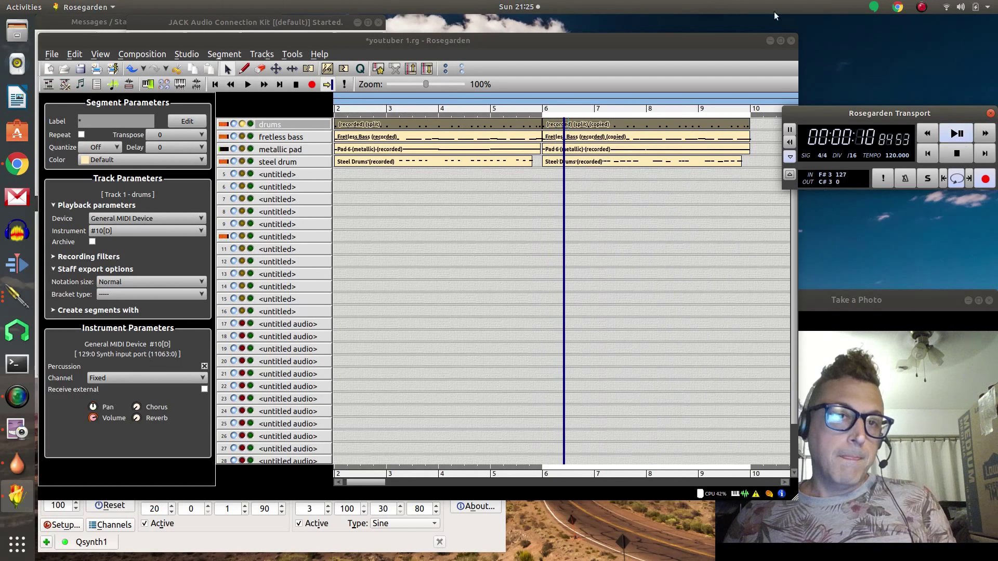
click(986, 179)
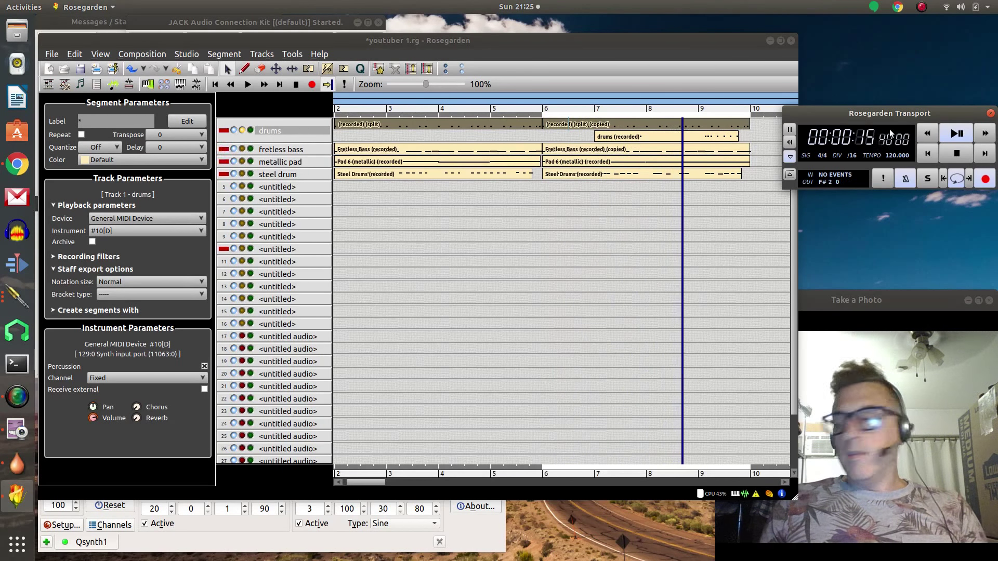
click(921, 134)
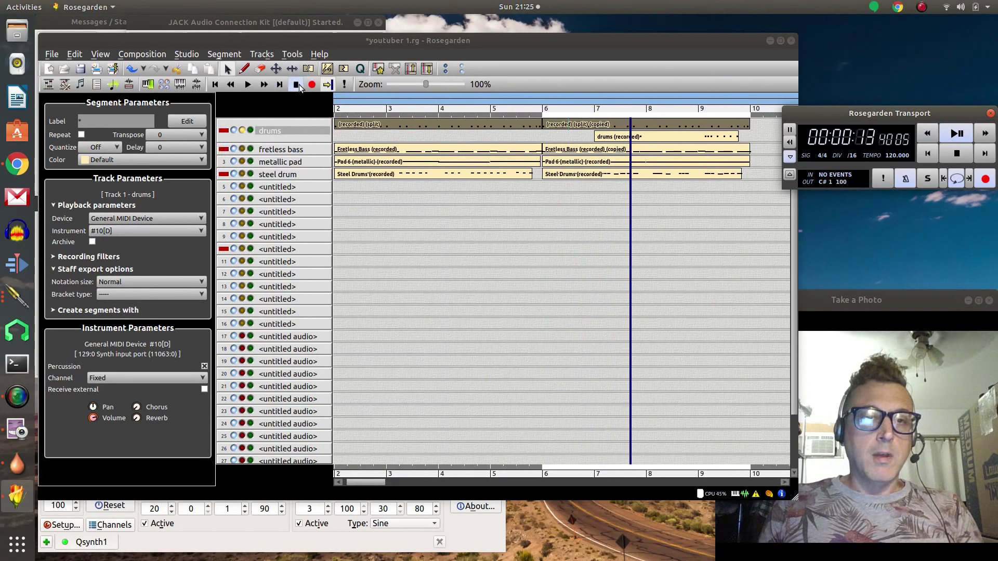
click(459, 137)
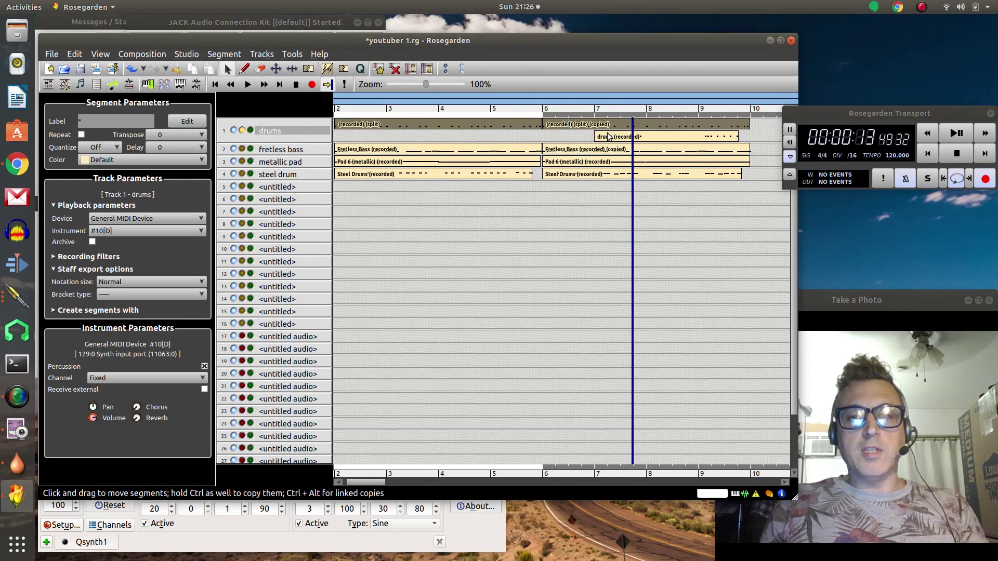
Step: Return to the start and record another drums take on track 1 from bar 3 within the loop over bars 2 to 5
click(659, 138)
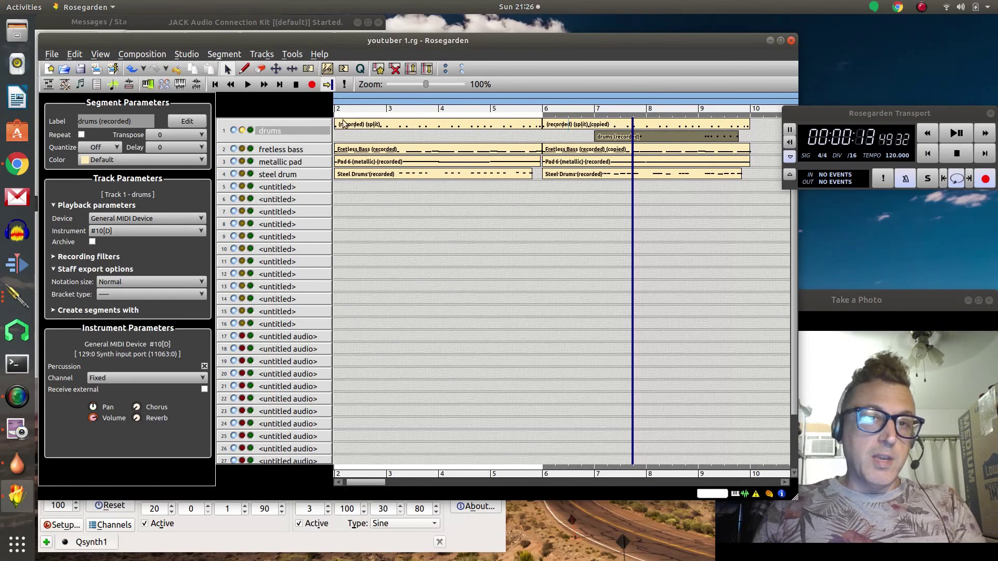
key(Home)
click(963, 136)
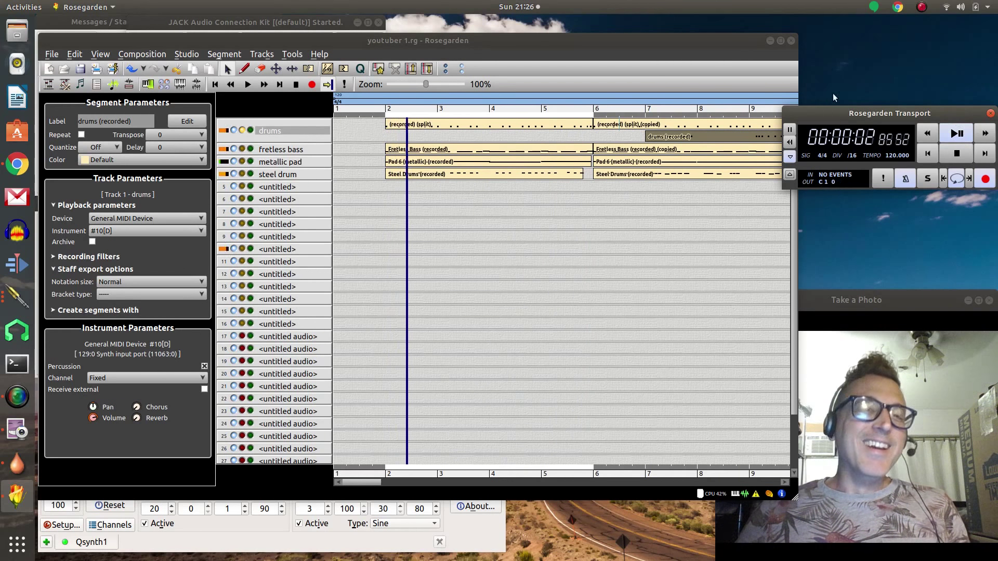
click(311, 86)
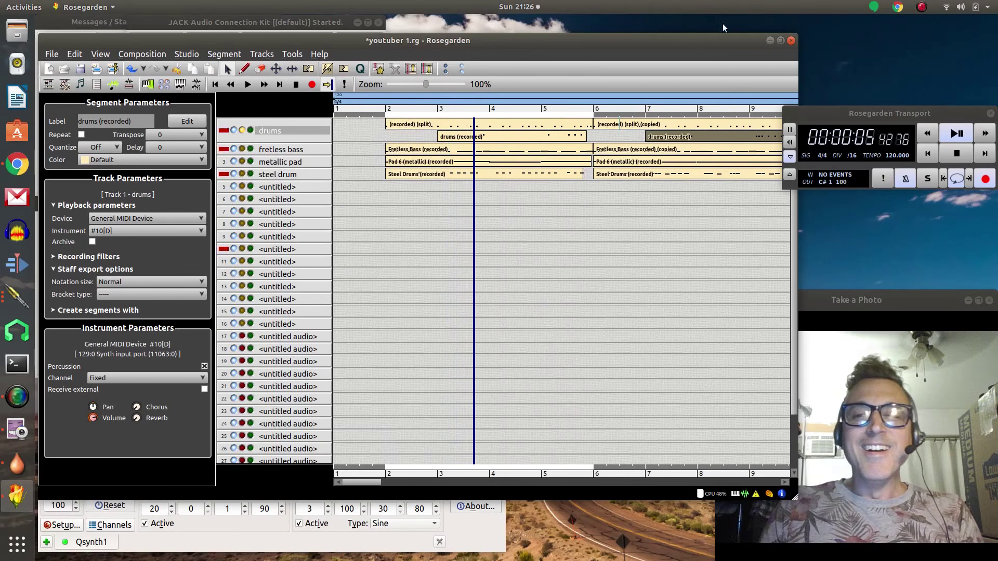
click(956, 155)
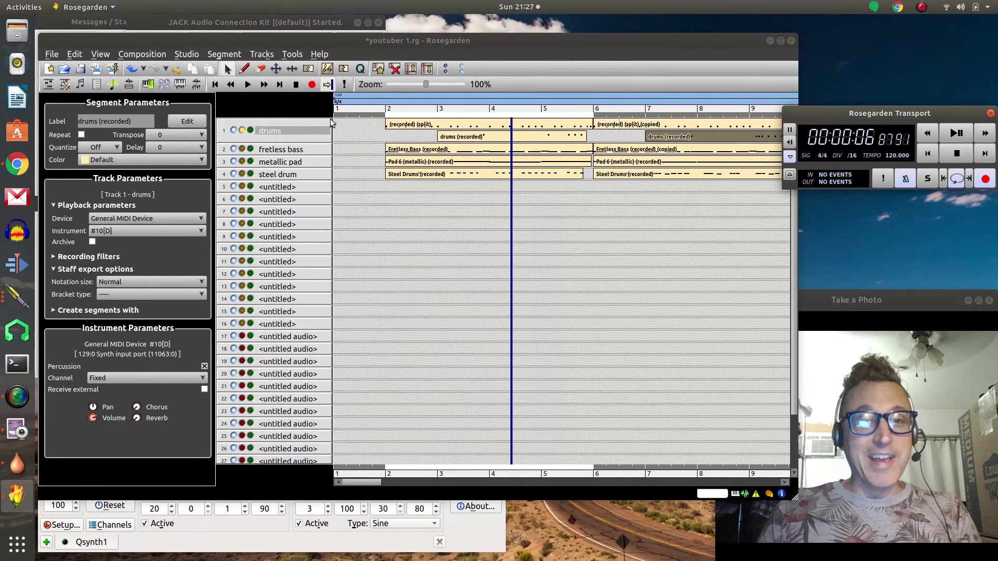
Step: Play back the new drums take at bar 3, stop the transport and turn looping off
click(248, 84)
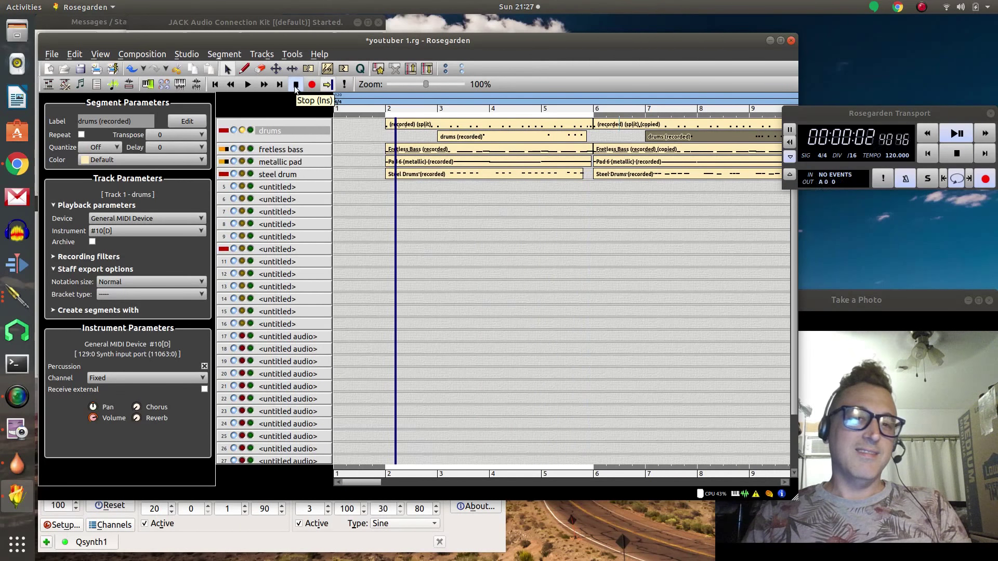
click(294, 86)
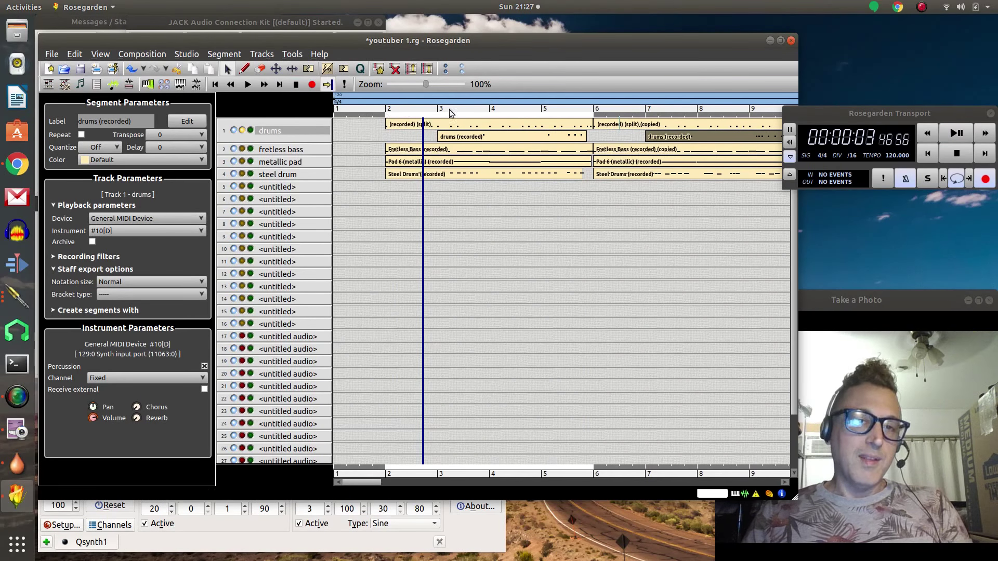
click(956, 182)
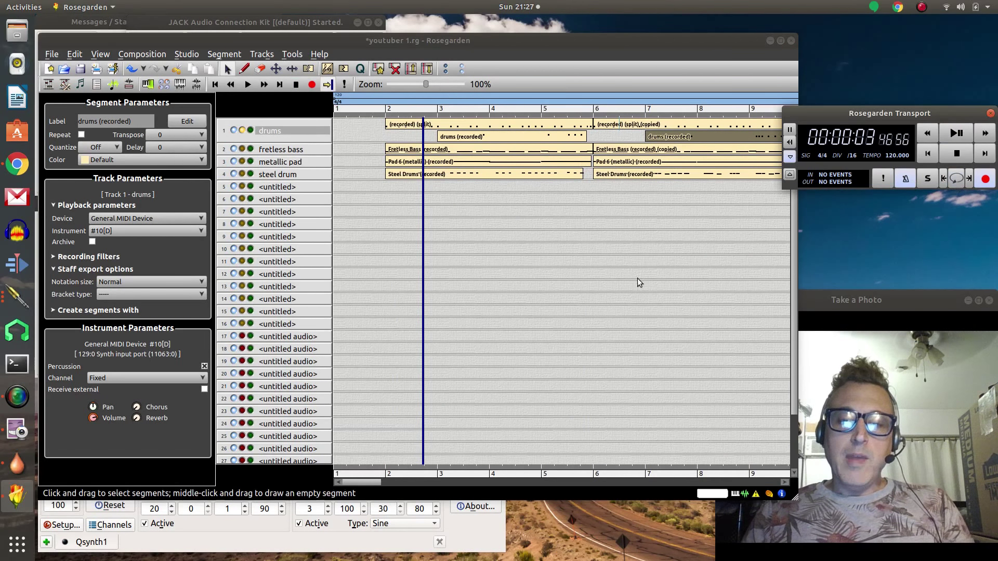
Step: Maximize the main window and move the Transport window over the empty lower tracks, clear of the segments
drag(366, 479, 372, 482)
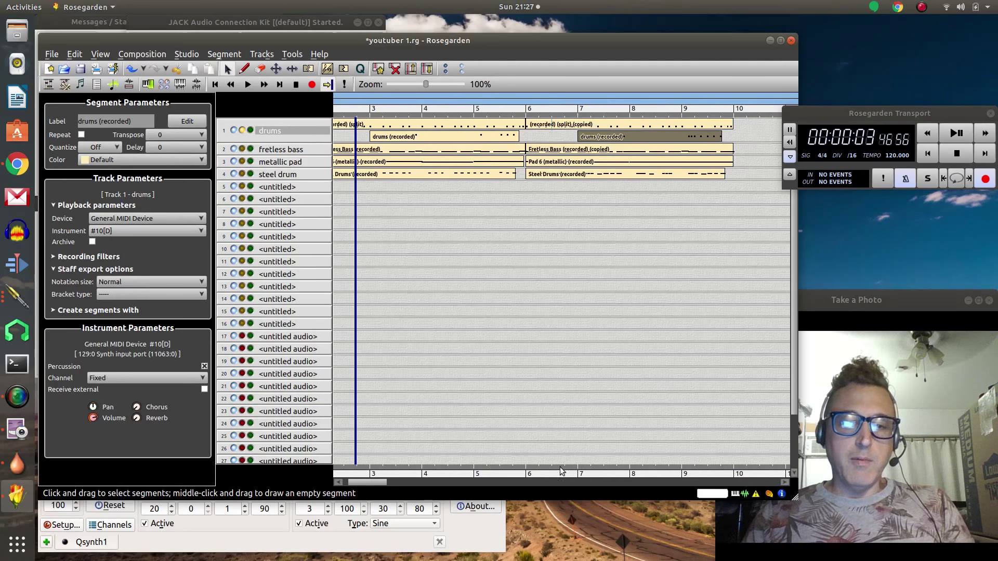
click(781, 40)
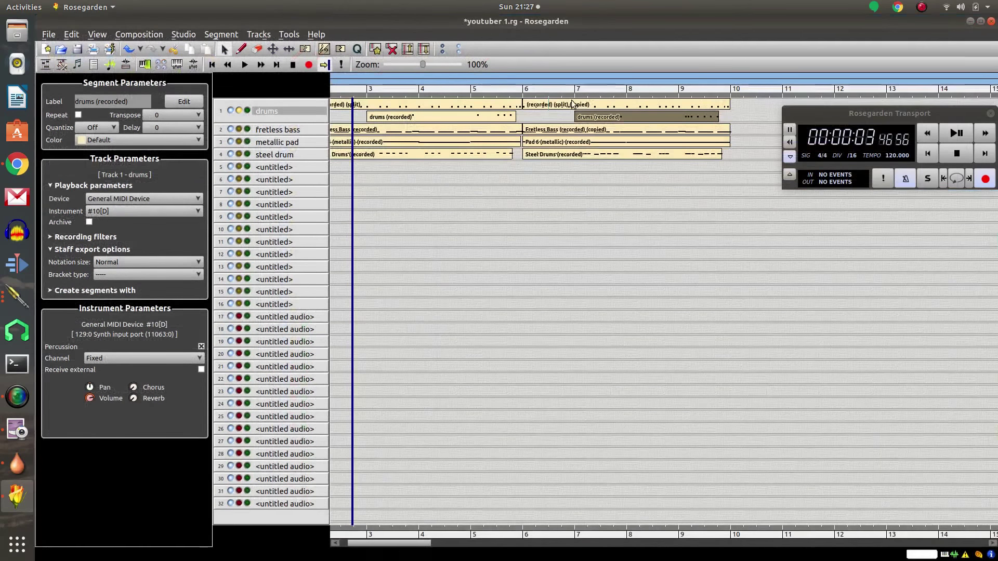
drag(850, 111, 378, 366)
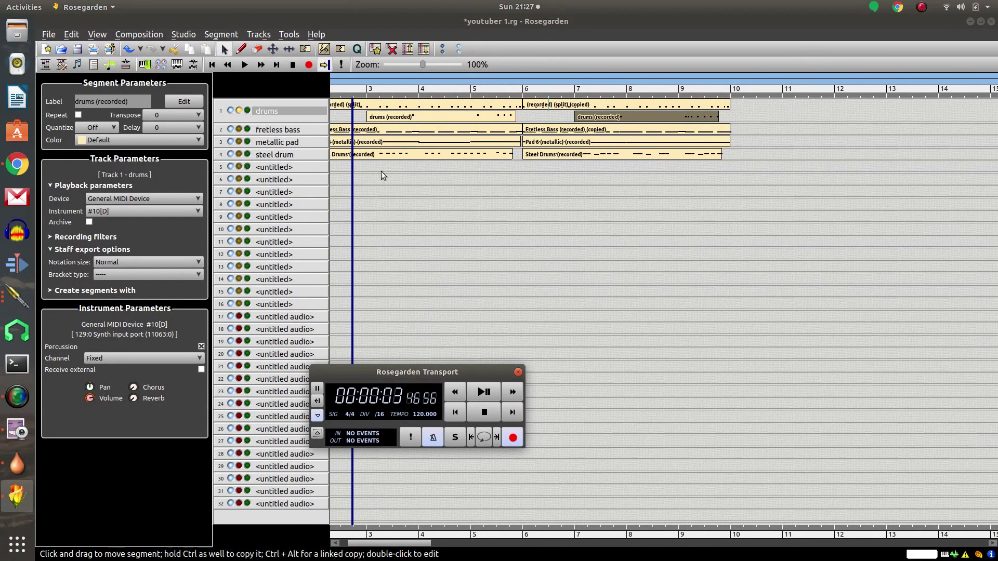
Step: Select all segments on the four tracks and move them together so they start at bar 12
click(383, 105)
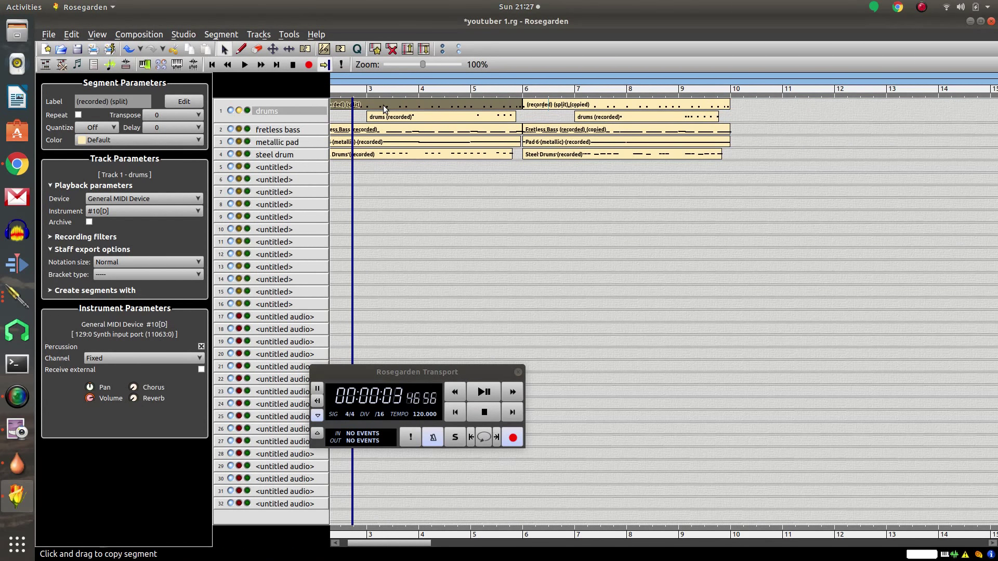
key(ctrl+a)
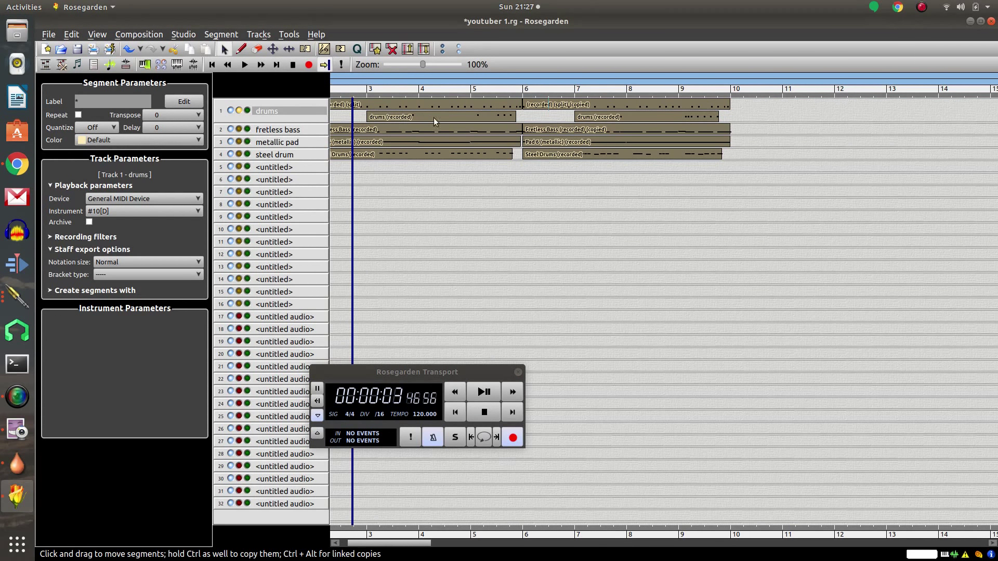
drag(359, 102, 670, 105)
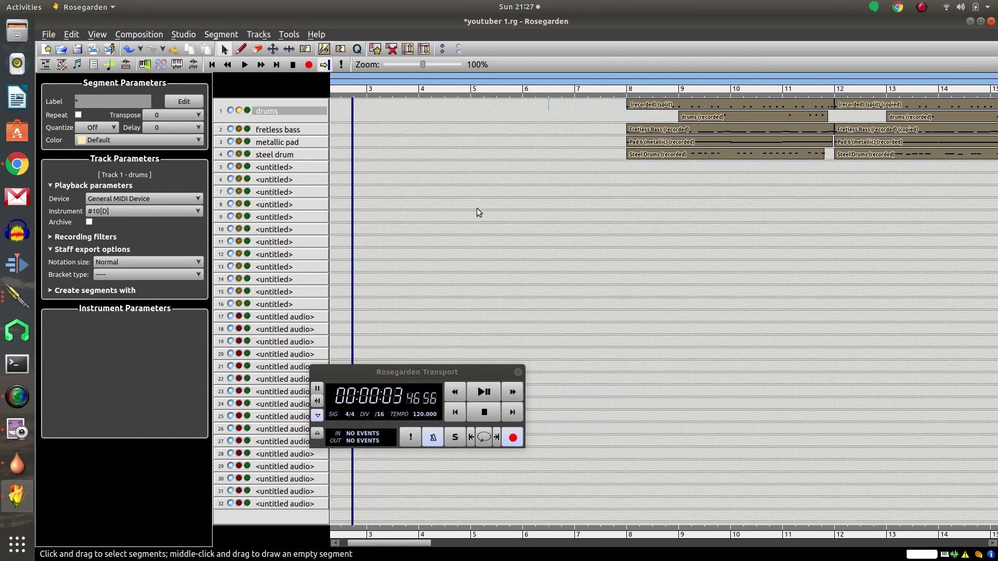
drag(374, 543, 415, 543)
drag(367, 103, 571, 104)
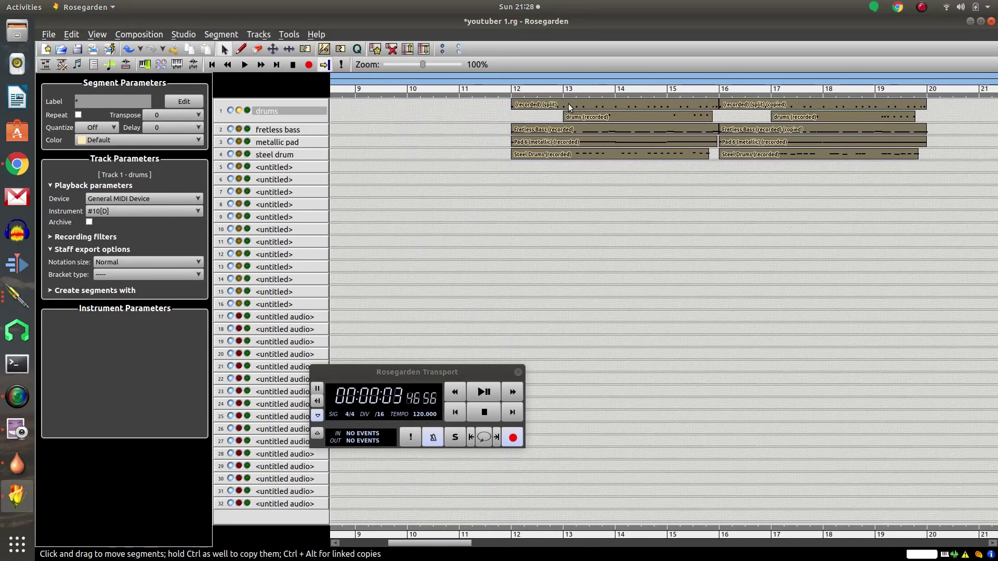
click(740, 113)
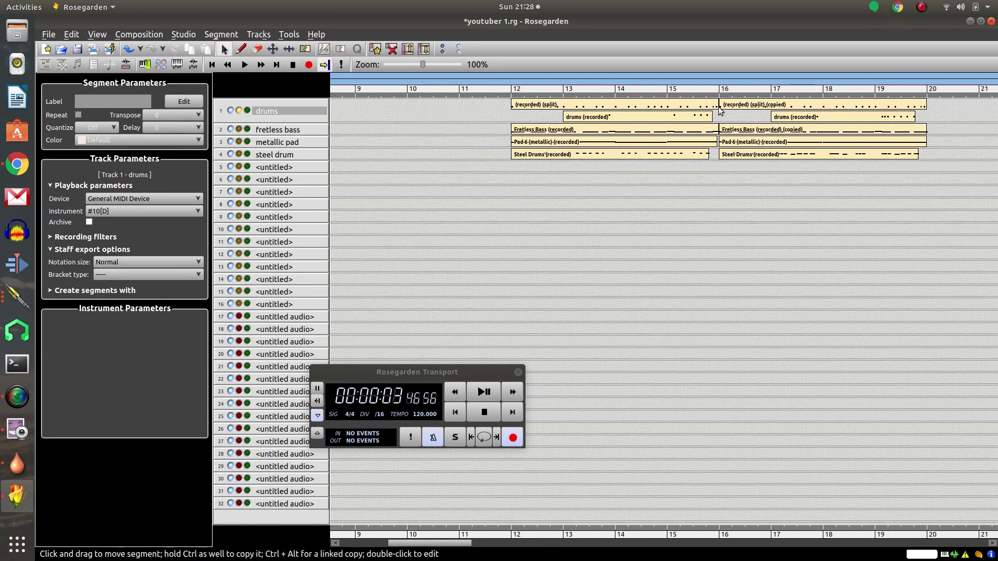
Step: Copy the drums and fretless bass segments at bar 16 to the start of the composition, placing copies at bars 1 and 5
click(748, 107)
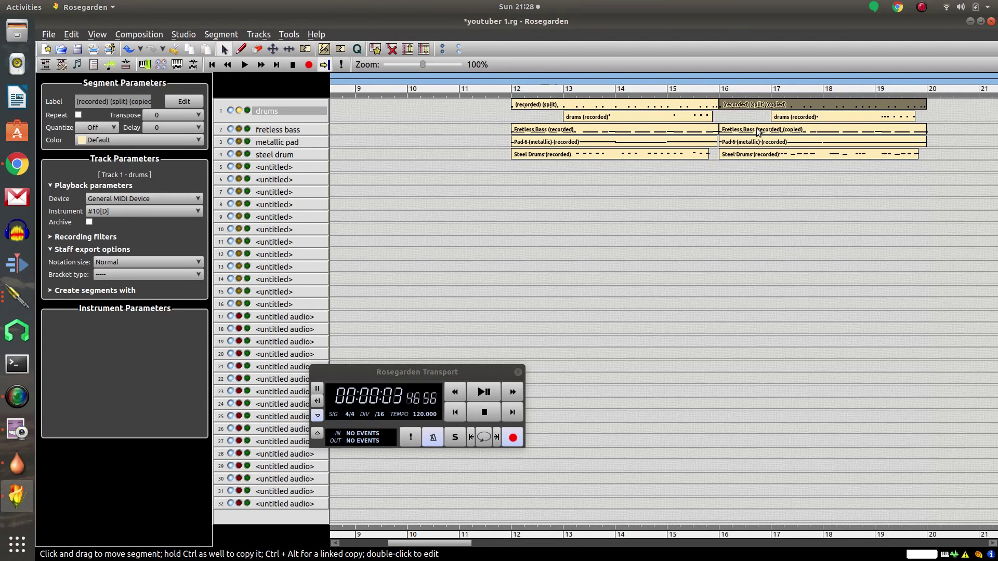
key(ctrl)
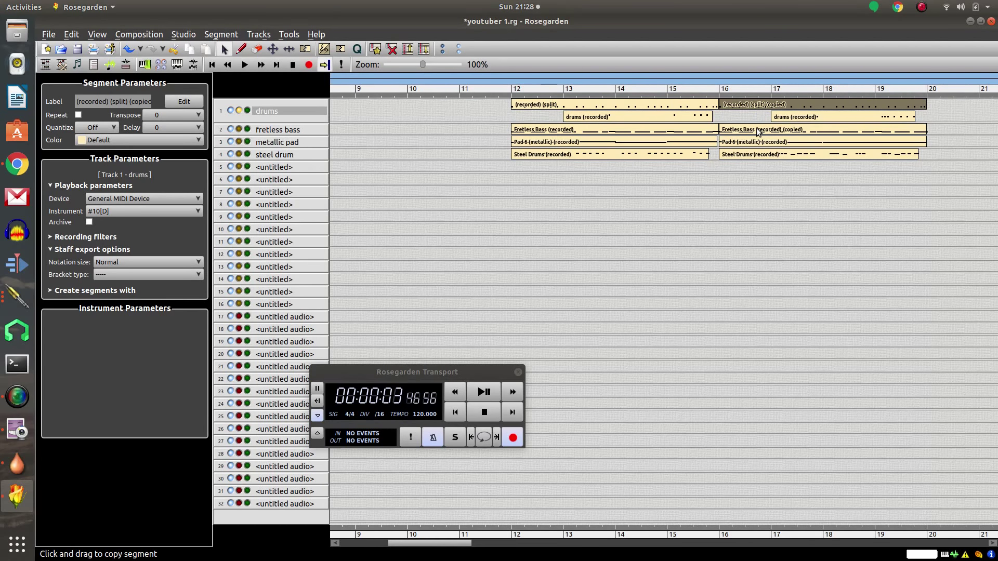
click(758, 132)
click(752, 105)
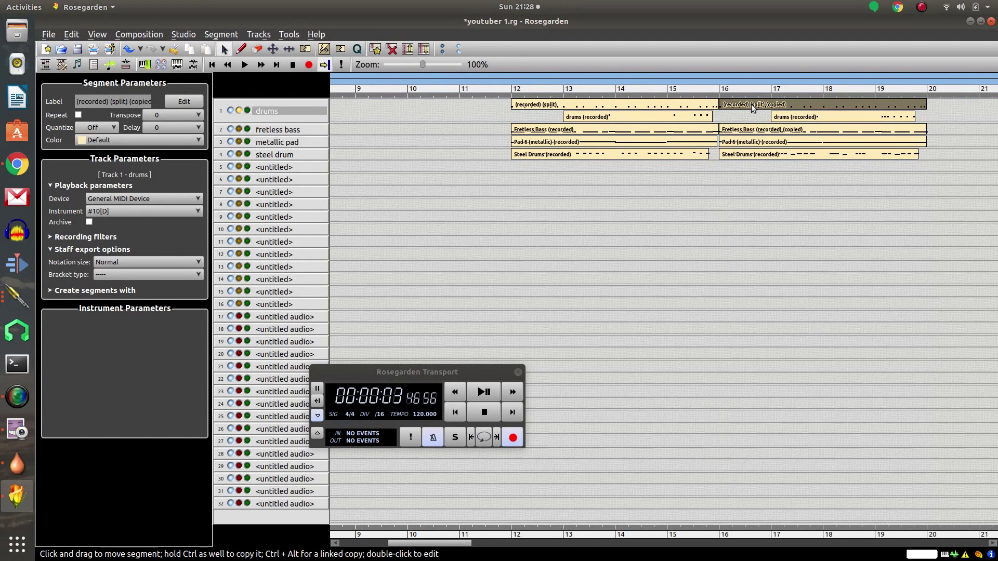
shift+click(748, 132)
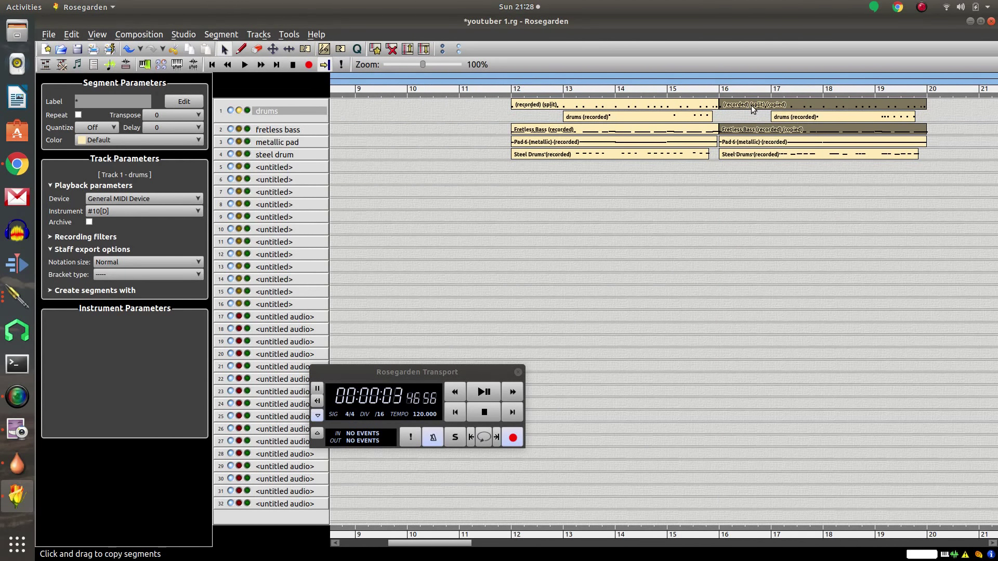
drag(752, 107, 550, 110)
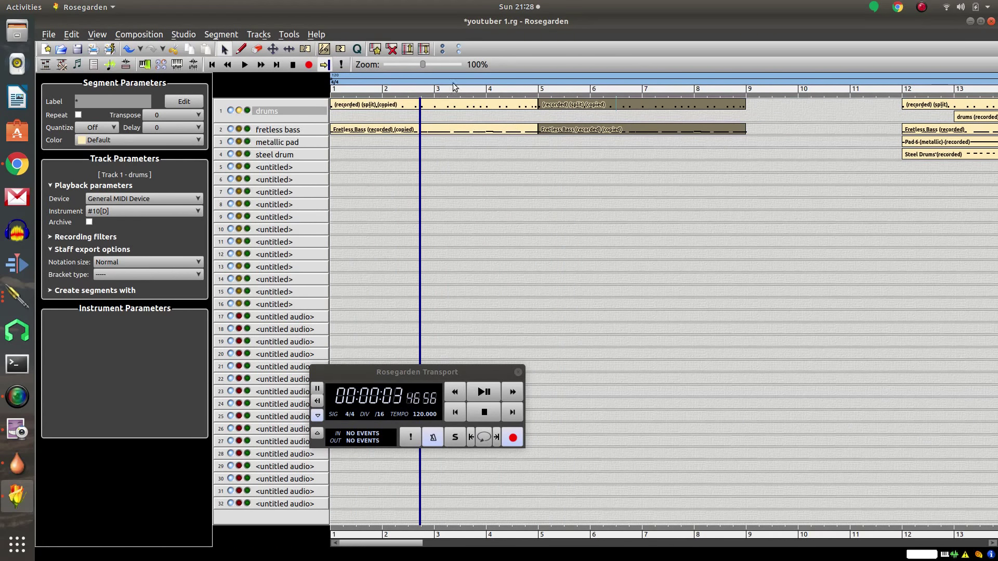
Step: Play back the copied drums and fretless bass intro from the beginning, stopping in bar 7
click(457, 411)
click(486, 393)
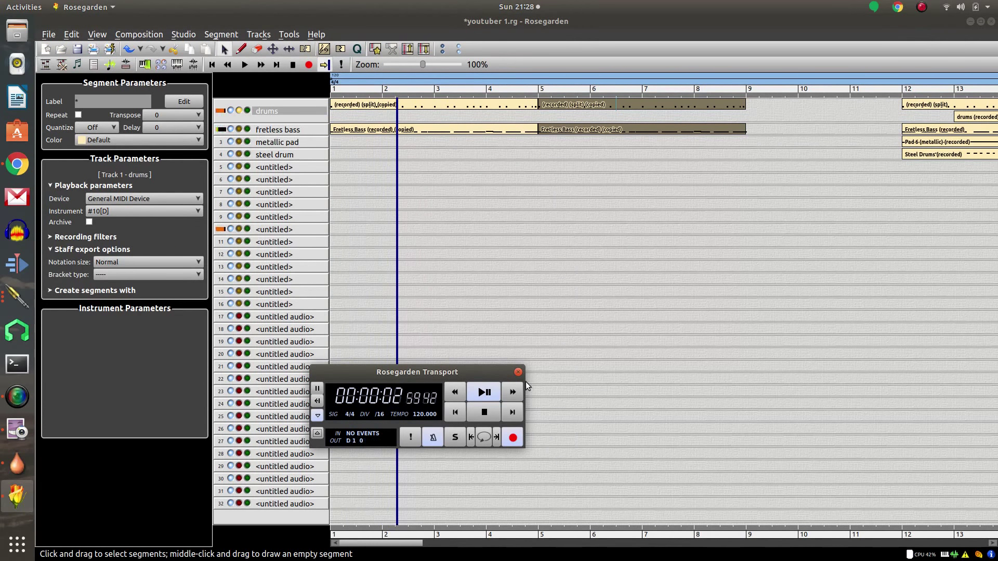
click(484, 414)
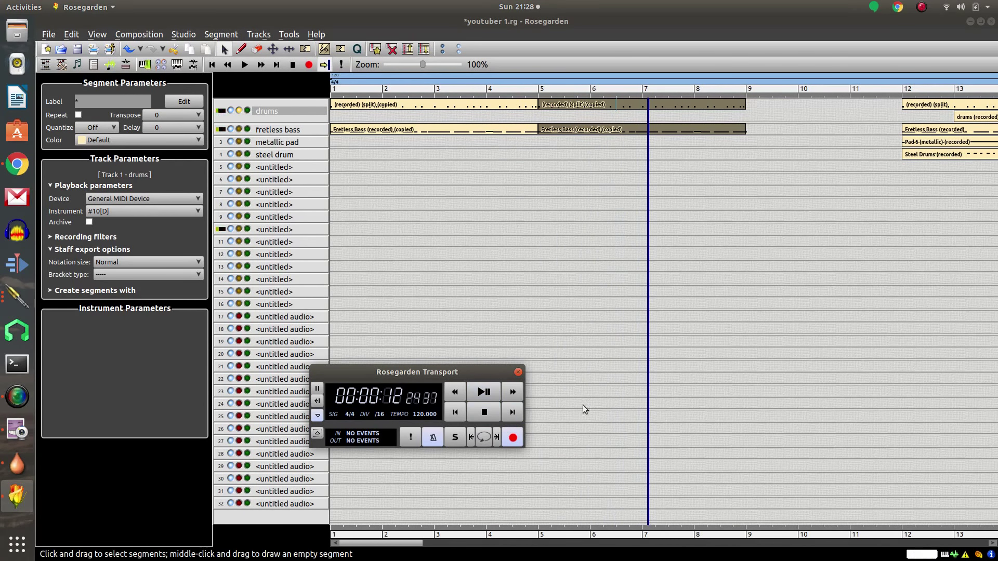
Step: Select all segments between bars 12 and 20 on the four tracks and move them to start at bar 20
drag(412, 542, 449, 544)
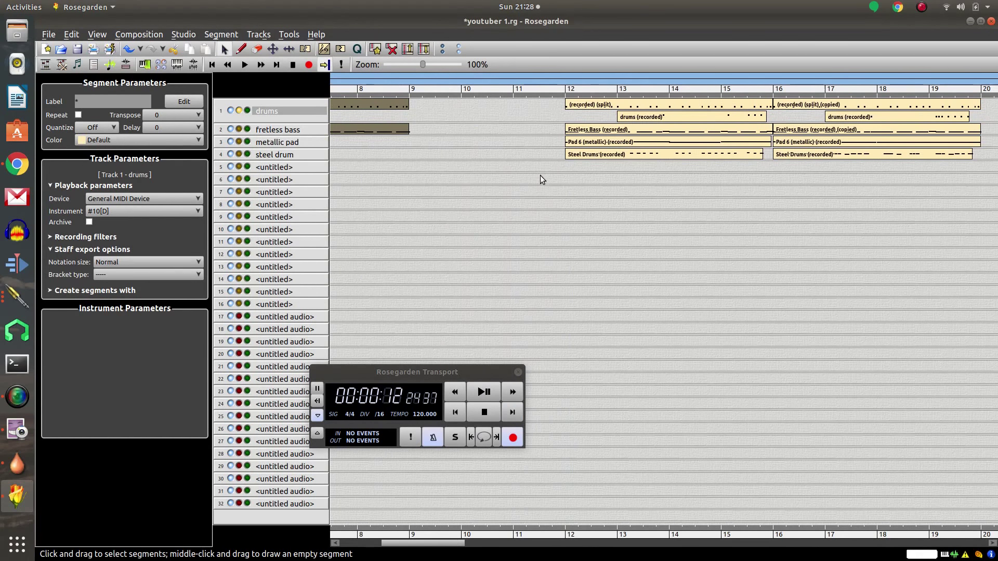
drag(548, 99, 982, 176)
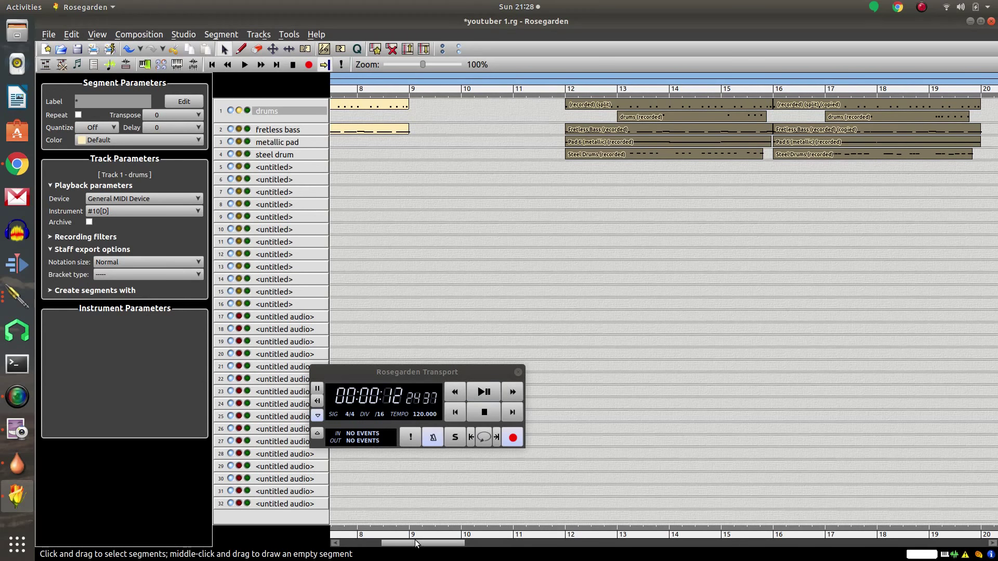
drag(416, 544, 428, 544)
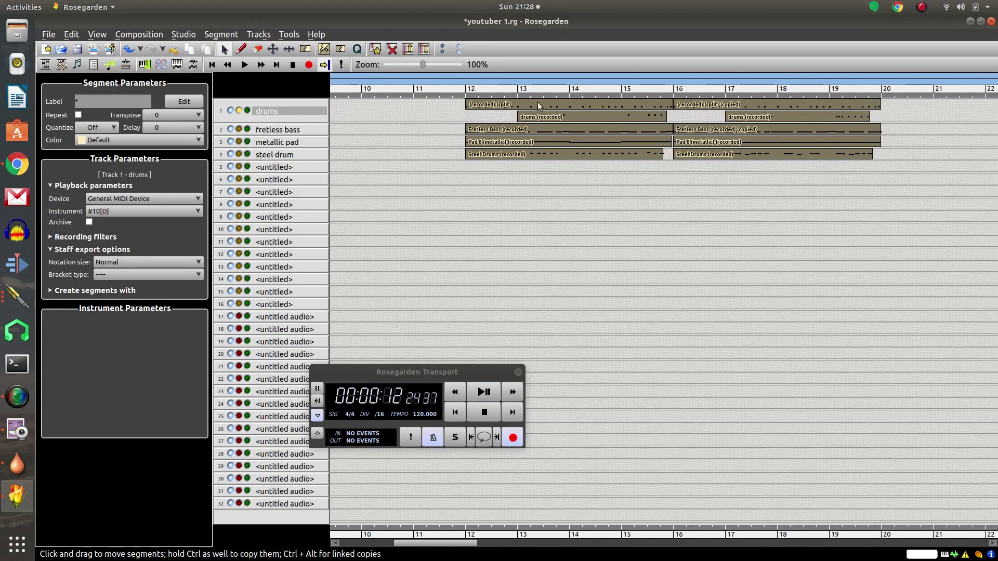
drag(530, 99, 546, 112)
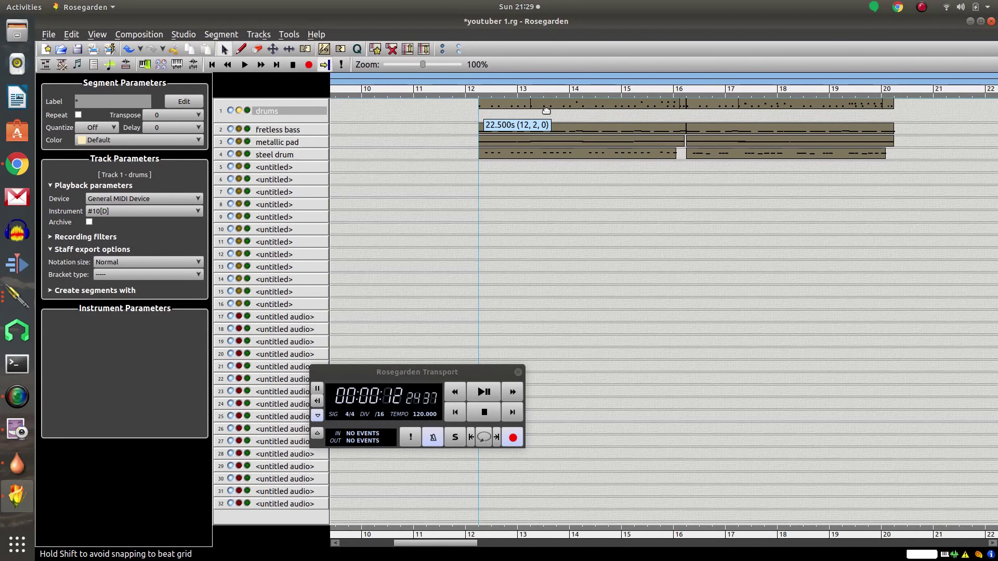
drag(546, 111, 980, 122)
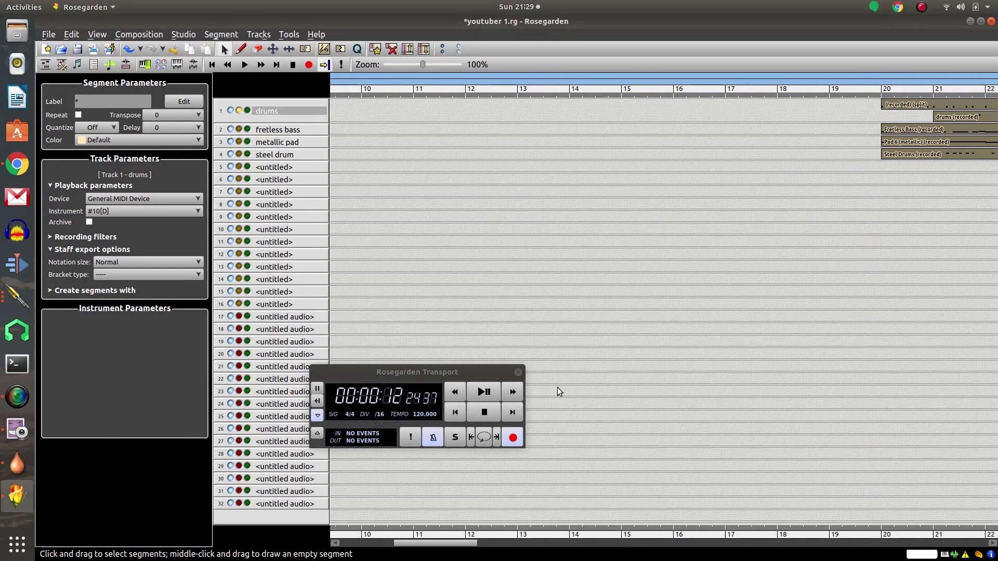
Step: Select the four drums and fretless bass segments in bars 1 to 8 and copy them to start at bar 9
drag(375, 543, 351, 531)
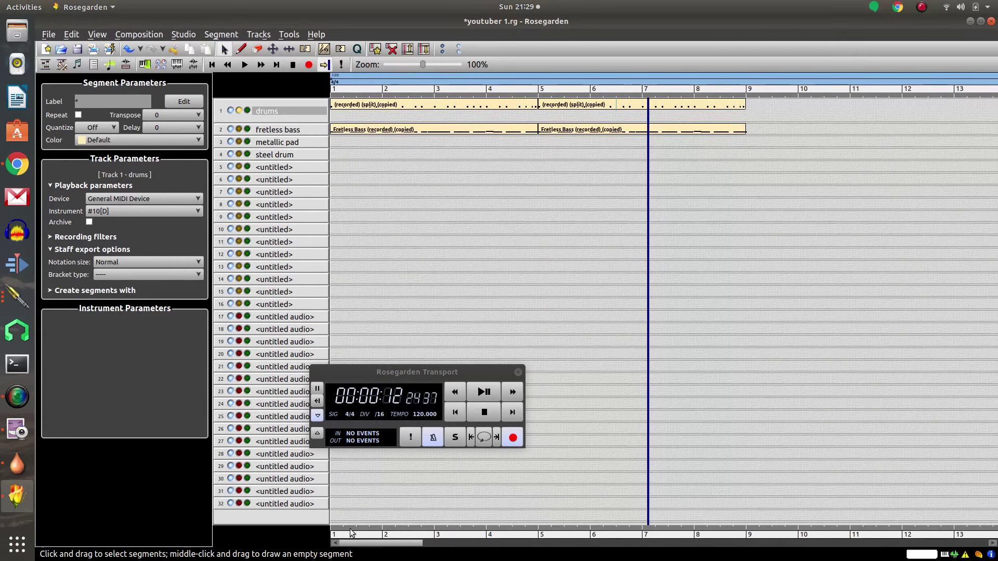
click(575, 106)
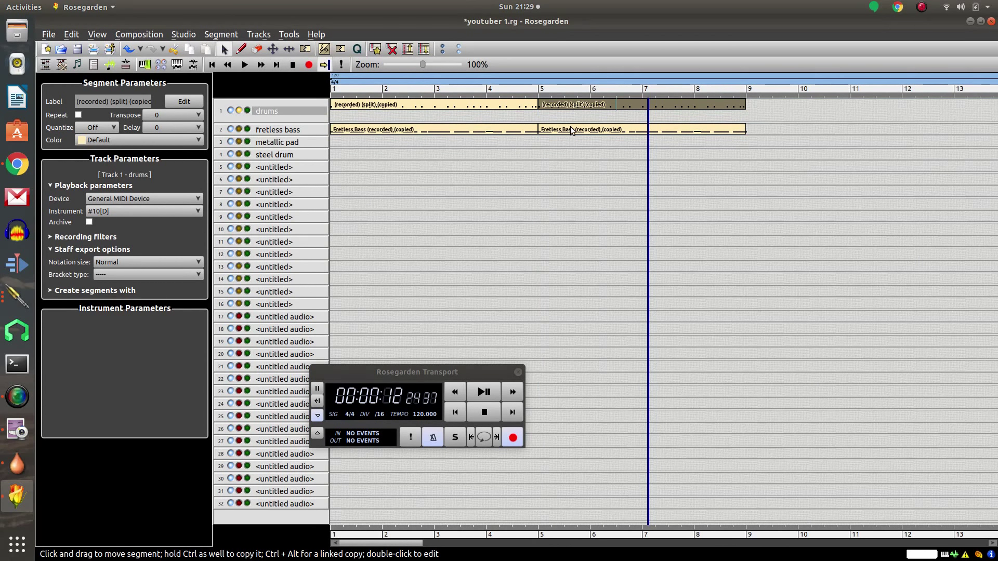
shift+click(570, 127)
click(556, 103)
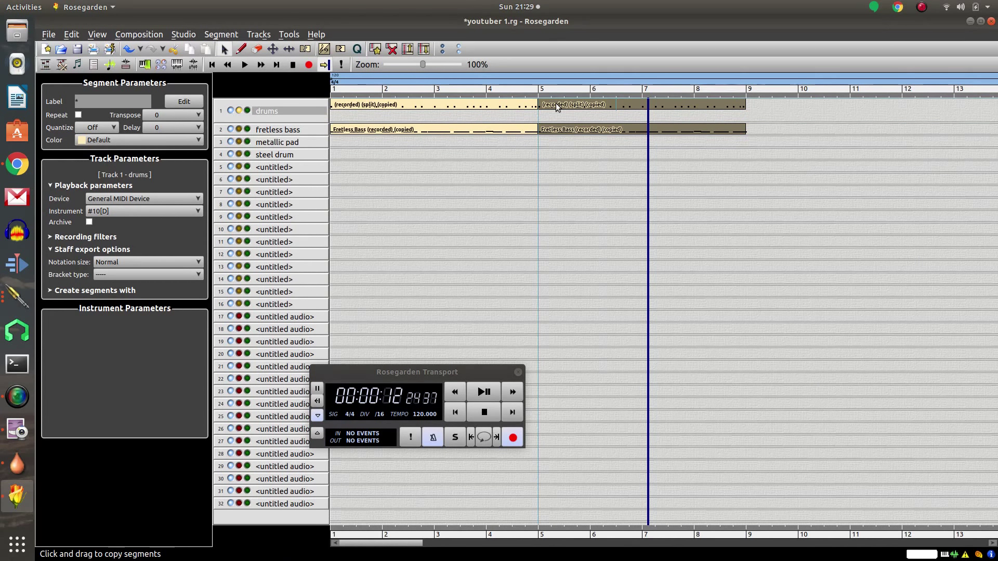
shift+click(481, 128)
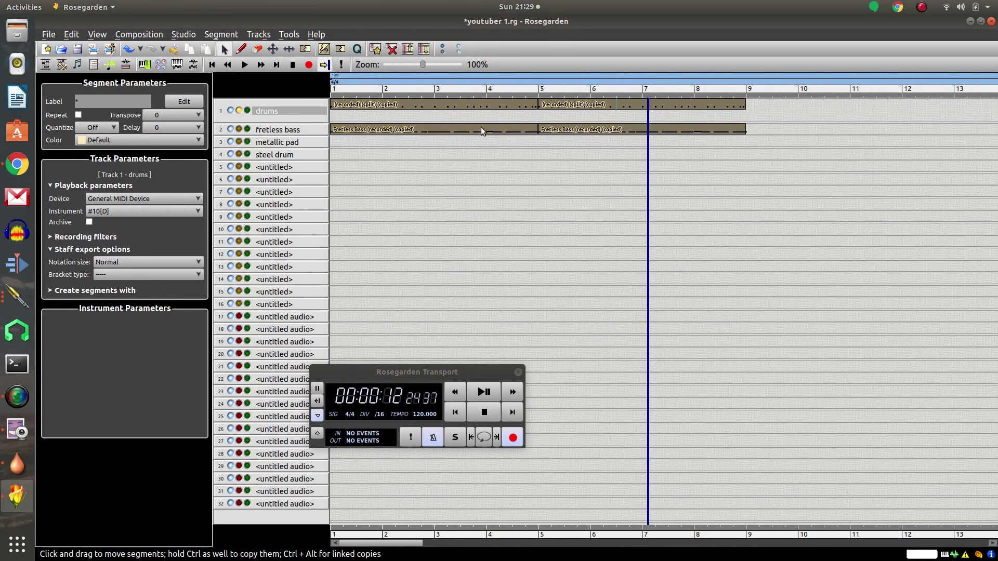
drag(339, 105, 755, 100)
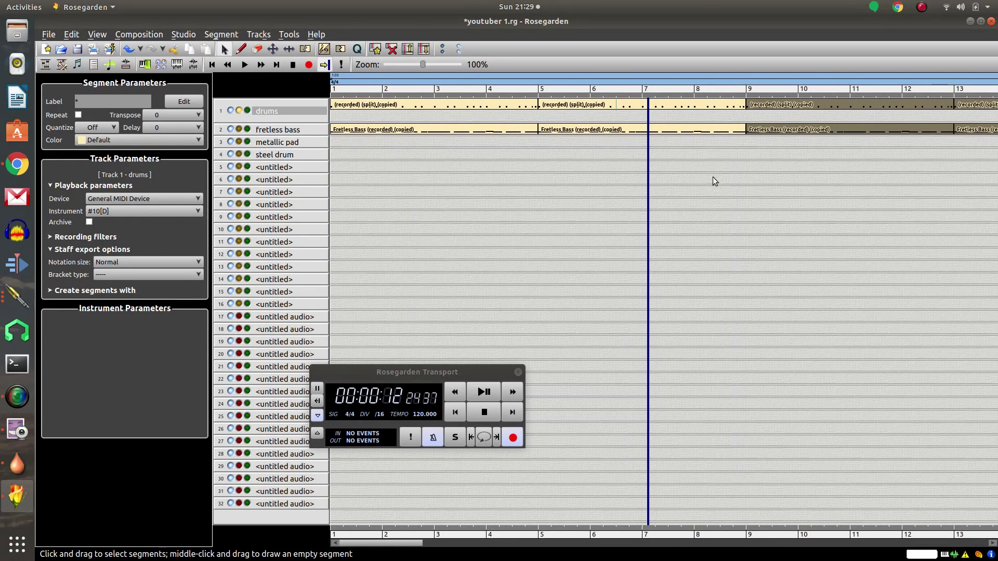
Step: Copy the metallic pad and steel drum segments at bar 24 to bar 9 on their own tracks
drag(385, 544, 348, 539)
drag(379, 543, 500, 534)
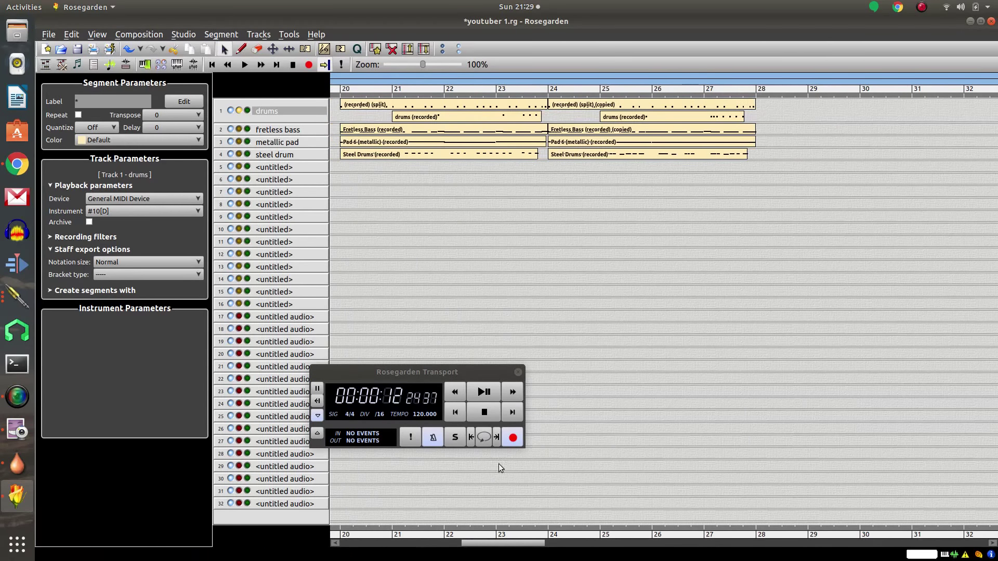
click(650, 118)
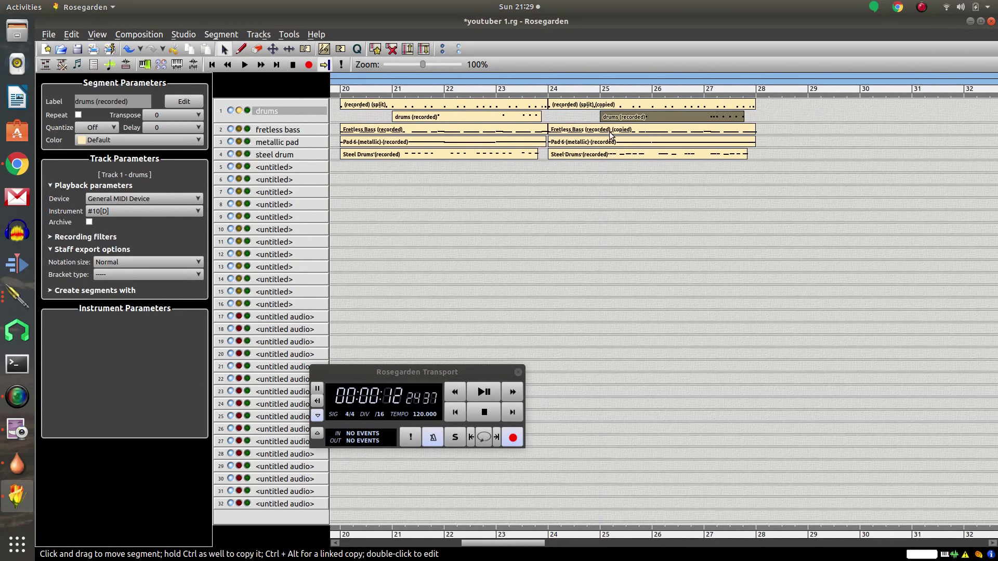
click(578, 144)
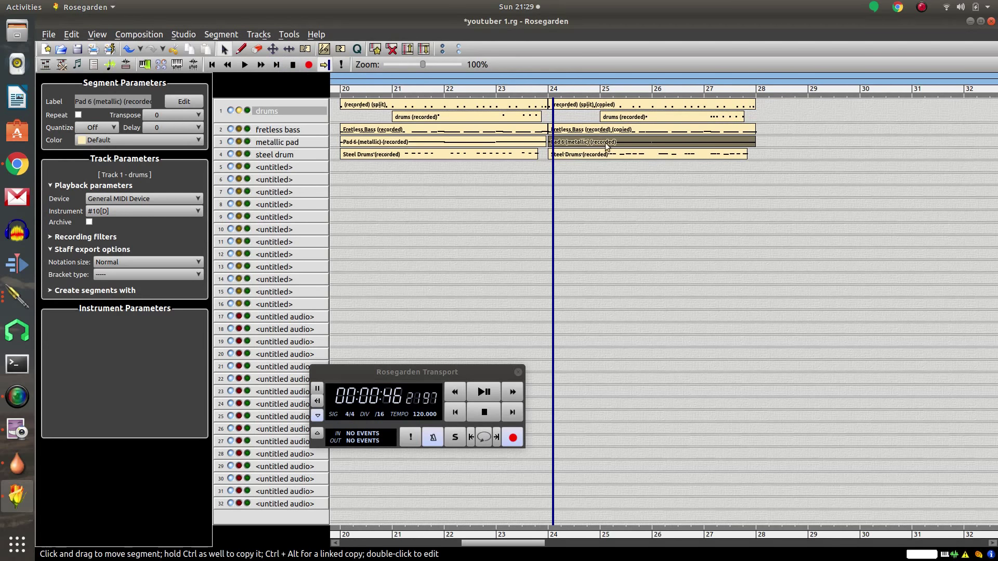
shift+click(573, 155)
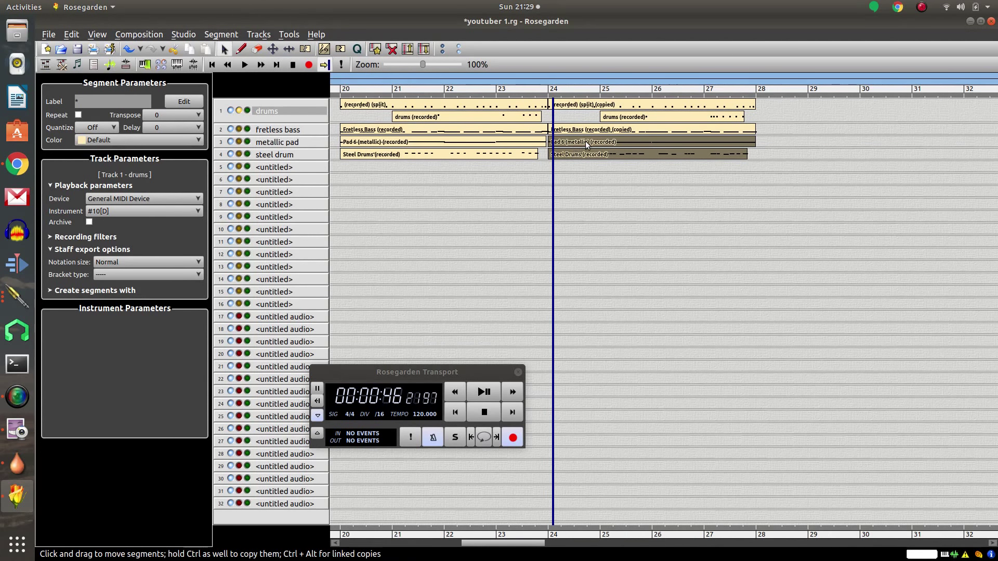
drag(588, 146, 709, 142)
drag(372, 540, 503, 550)
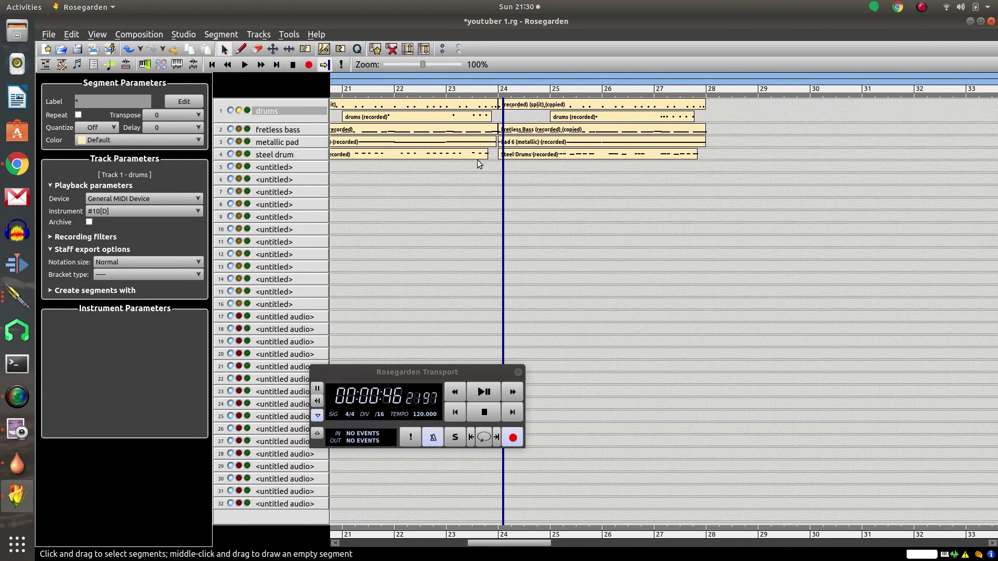
Step: Copy the short drums take at bar 25 to just after bar 14, and the metallic pad and steel drum segments from bar 9 to bar 13
click(590, 117)
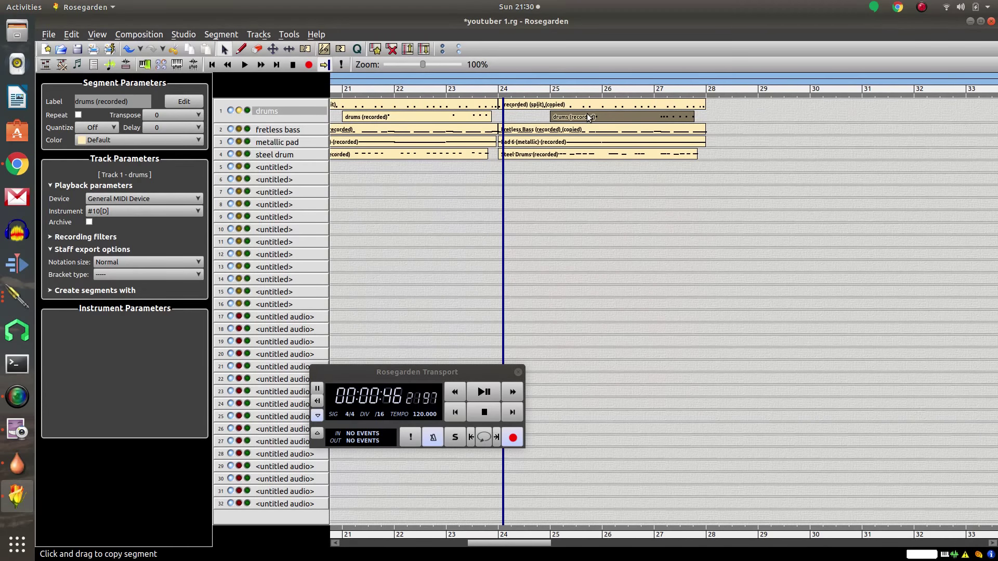
drag(589, 117, 680, 112)
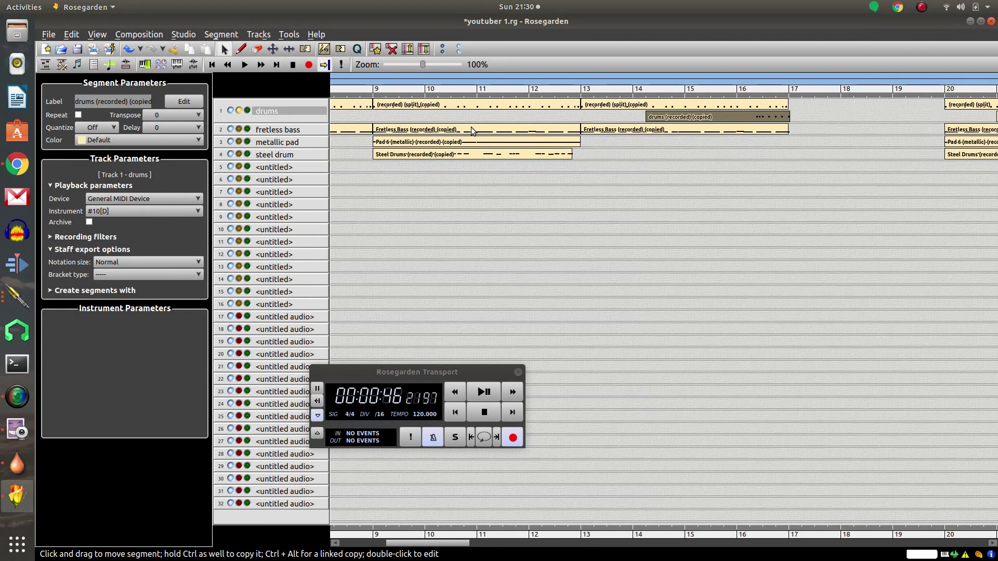
click(423, 145)
shift+click(401, 154)
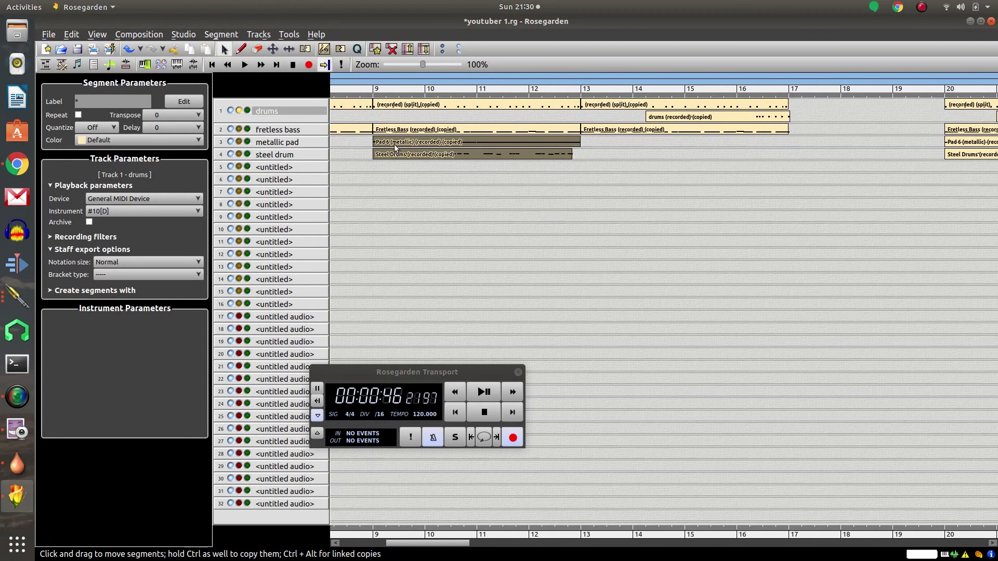
drag(391, 143, 612, 137)
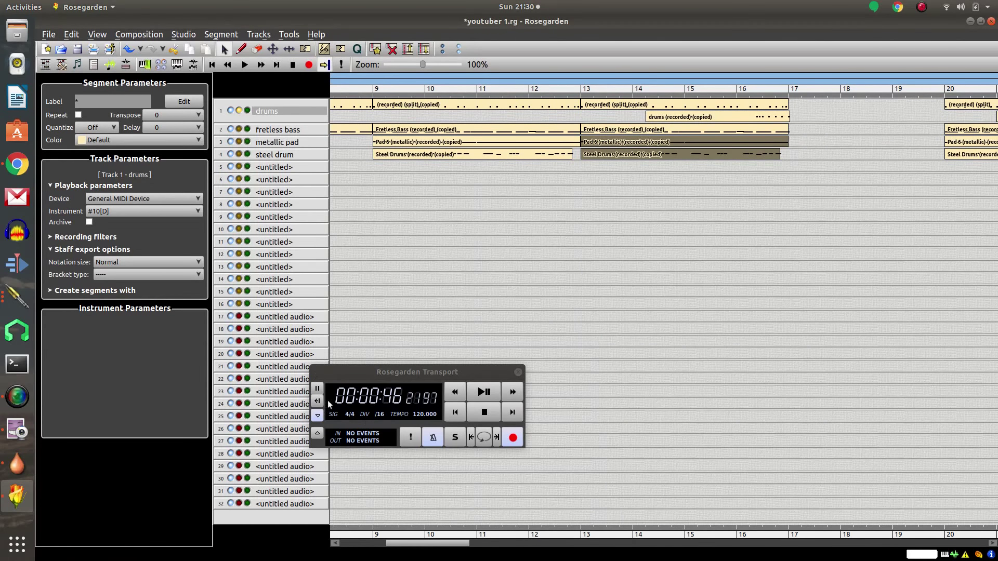
Step: Play the extended arrangement from the beginning and stop the transport in bar 18
click(450, 416)
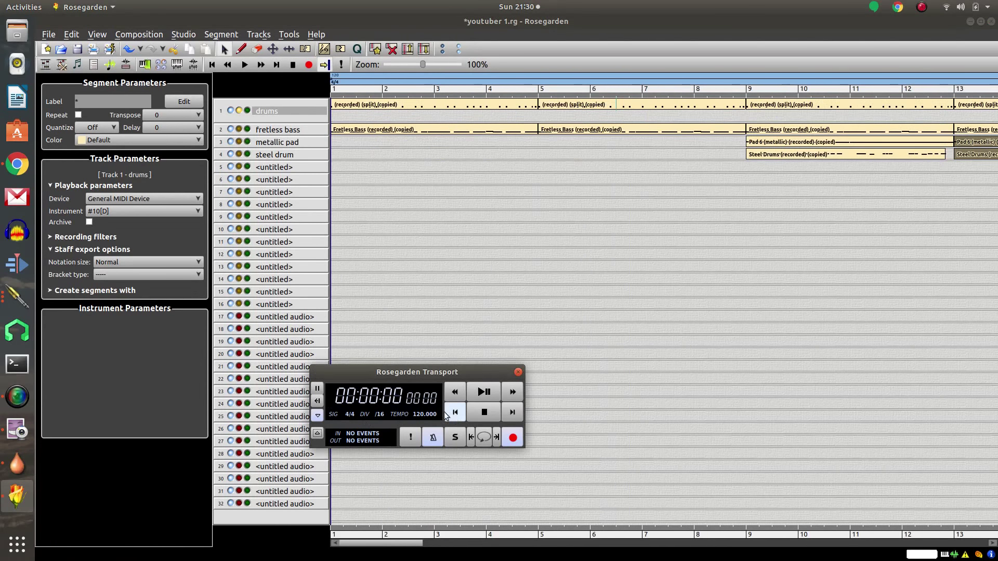
click(487, 394)
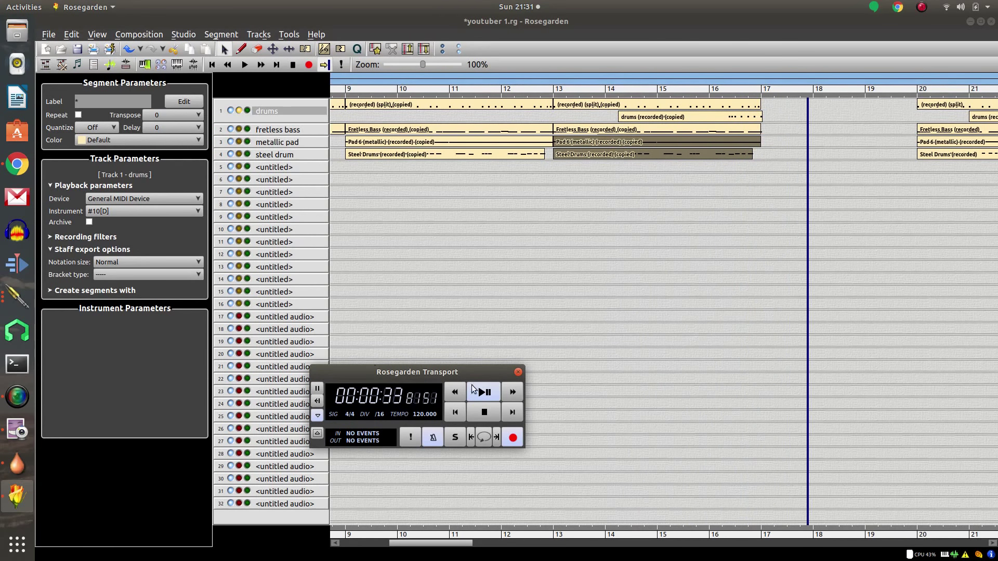
click(484, 412)
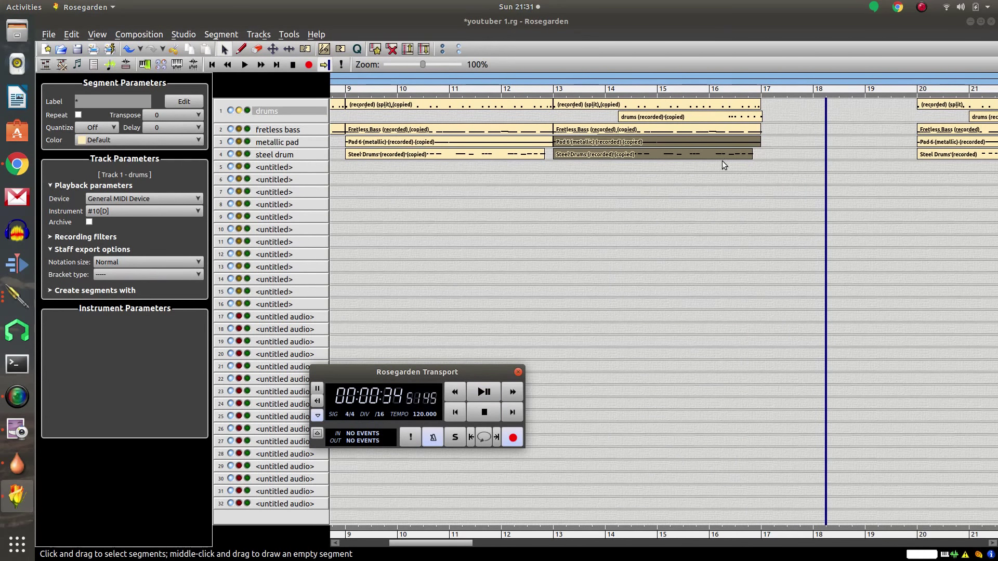
Step: Move the copied short drums take to start exactly at bar 14
drag(682, 121, 665, 126)
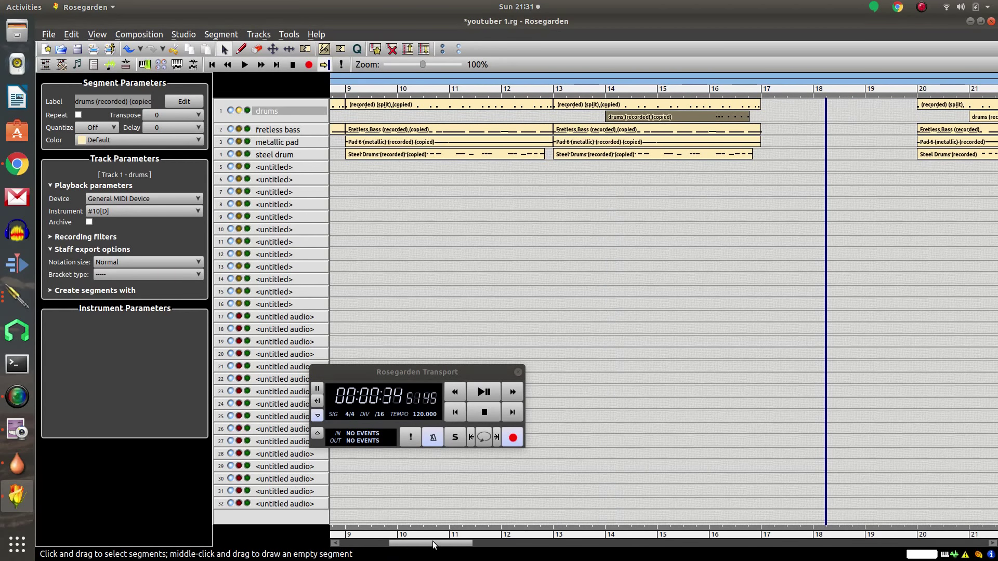
Step: Copy the metallic pad and steel drum segments from bar 9 to bar 5 on their own tracks
mouse_move(433, 541)
mouse_down()
mouse_move(383, 537)
mouse_move(419, 538)
mouse_up()
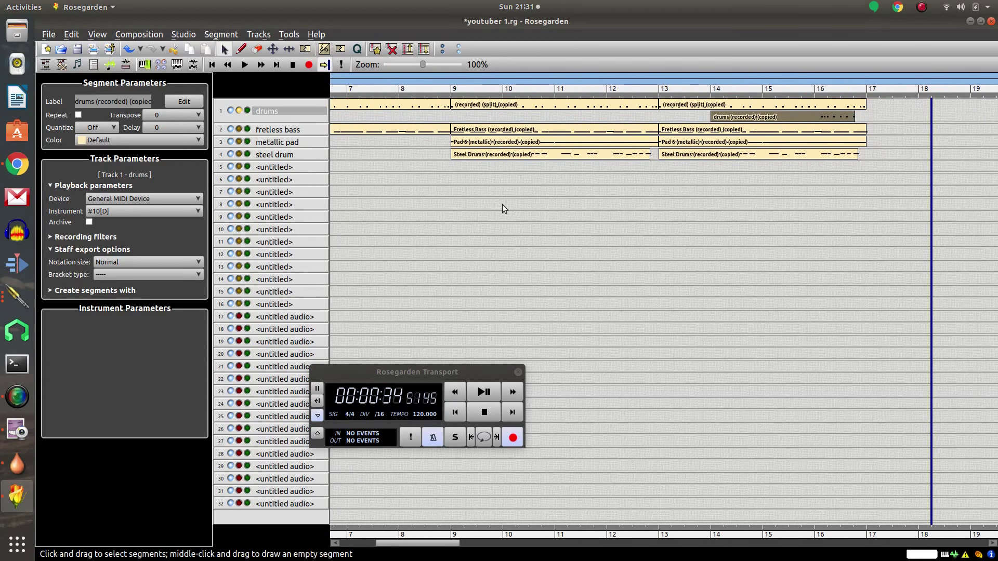
click(501, 146)
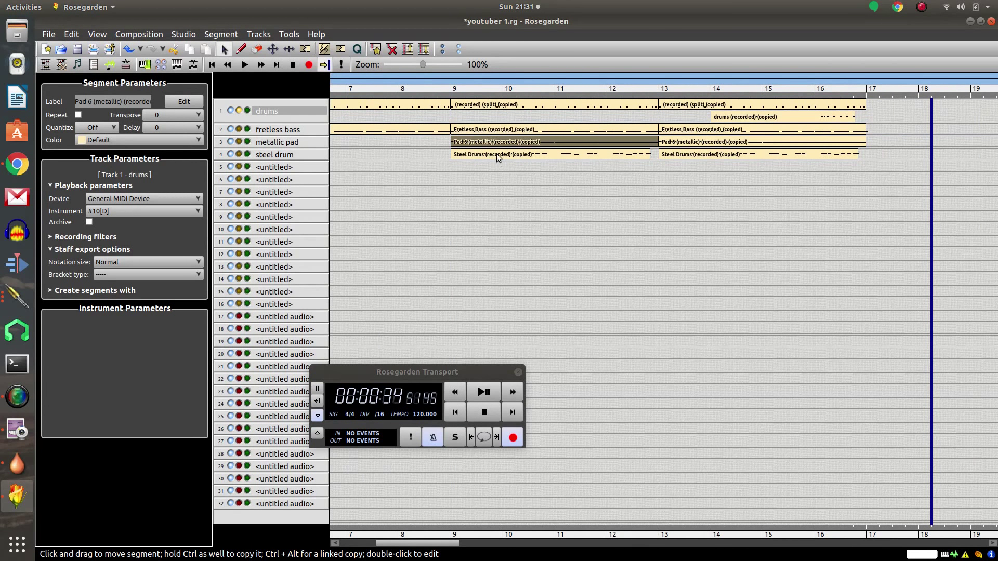
shift+click(497, 154)
drag(484, 143, 566, 144)
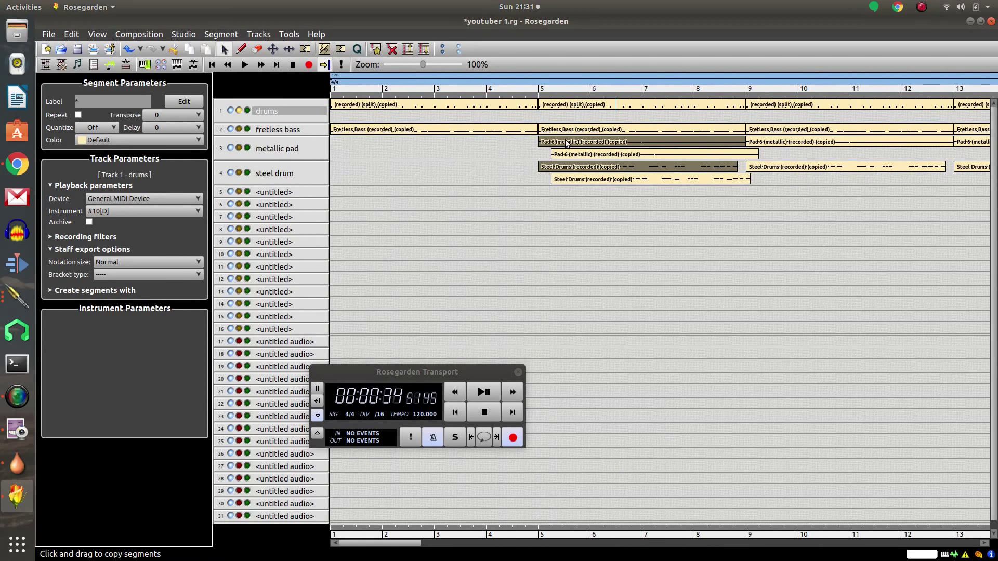
key(ctrl+z)
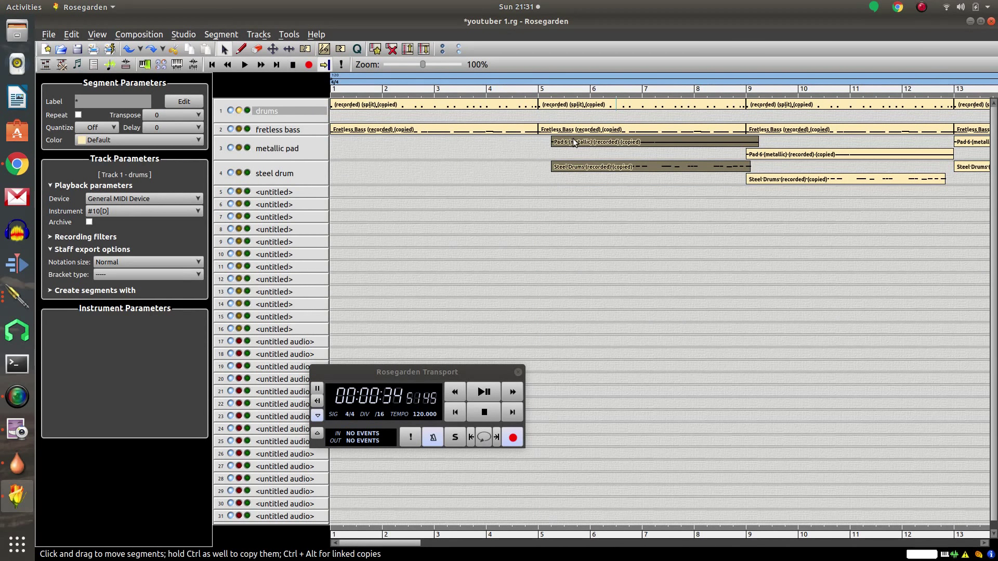
drag(571, 138, 559, 139)
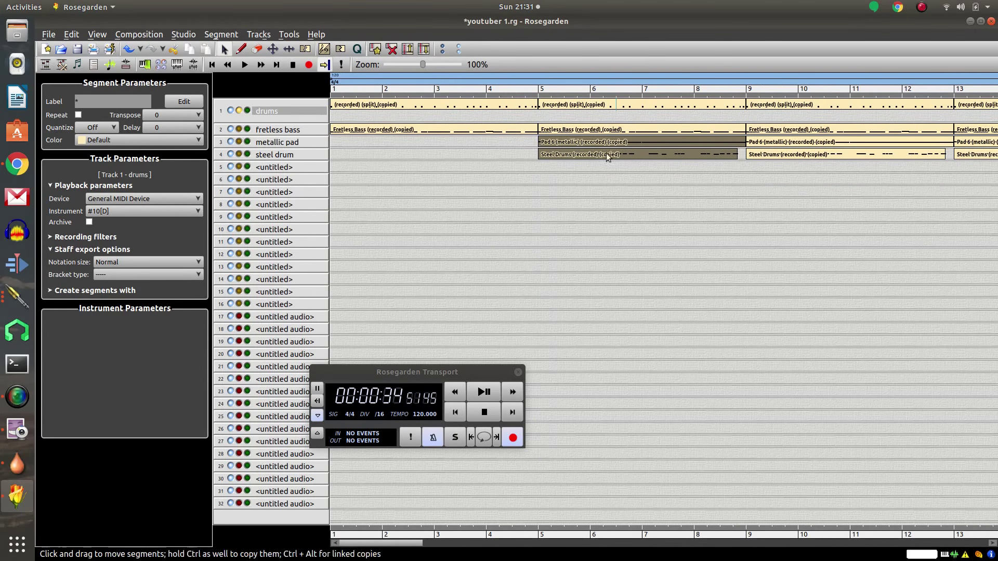
Step: Delete the copied steel drum segment that starts at bar 5
drag(388, 543, 421, 542)
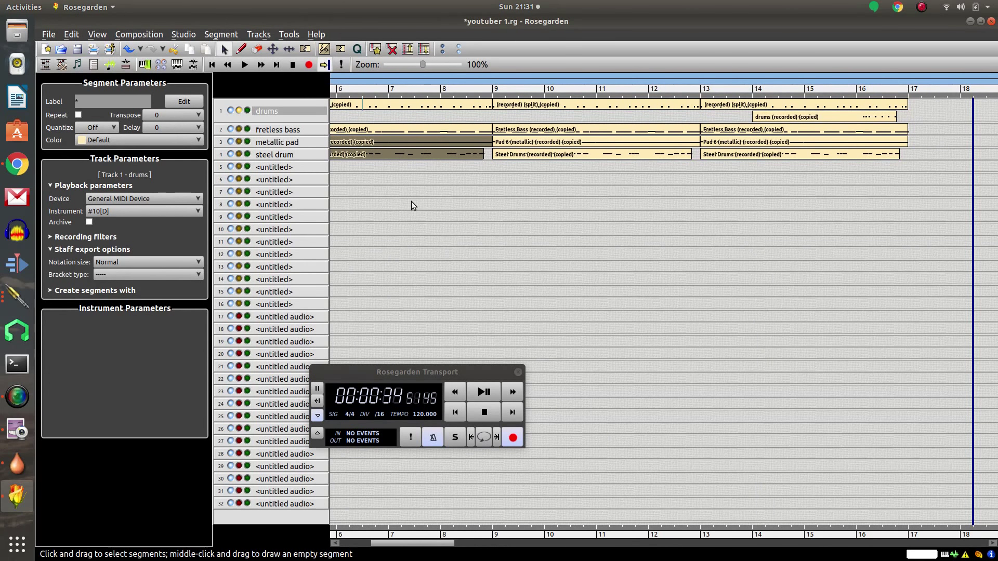
click(460, 170)
click(453, 154)
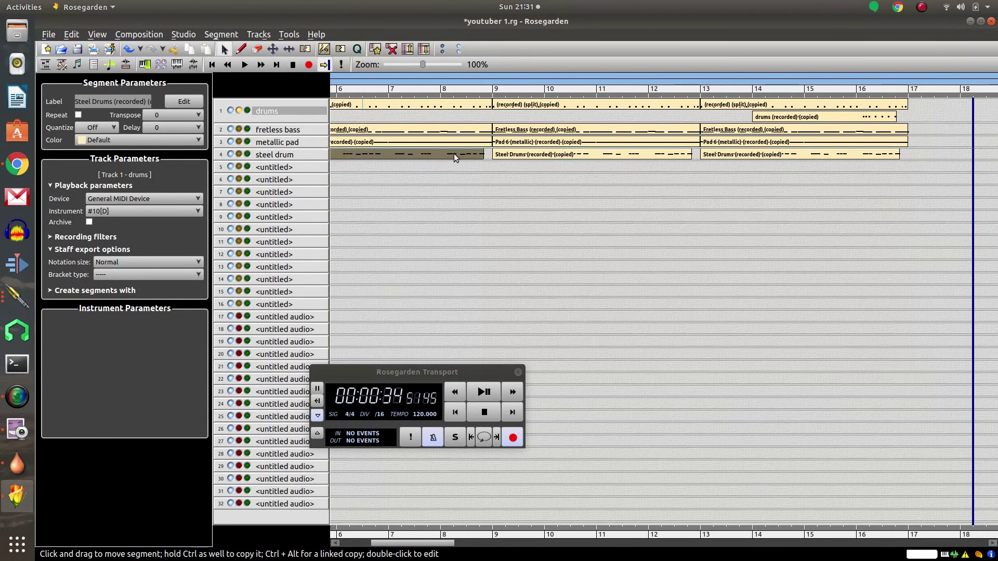
key(Delete)
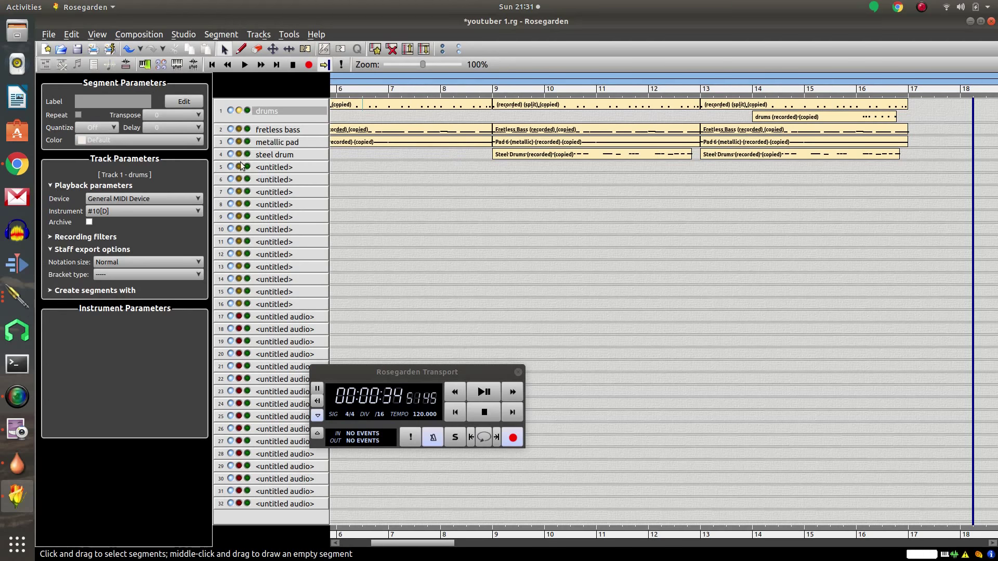
Step: Play the arrangement from the beginning and stop the transport in bar 17
click(484, 411)
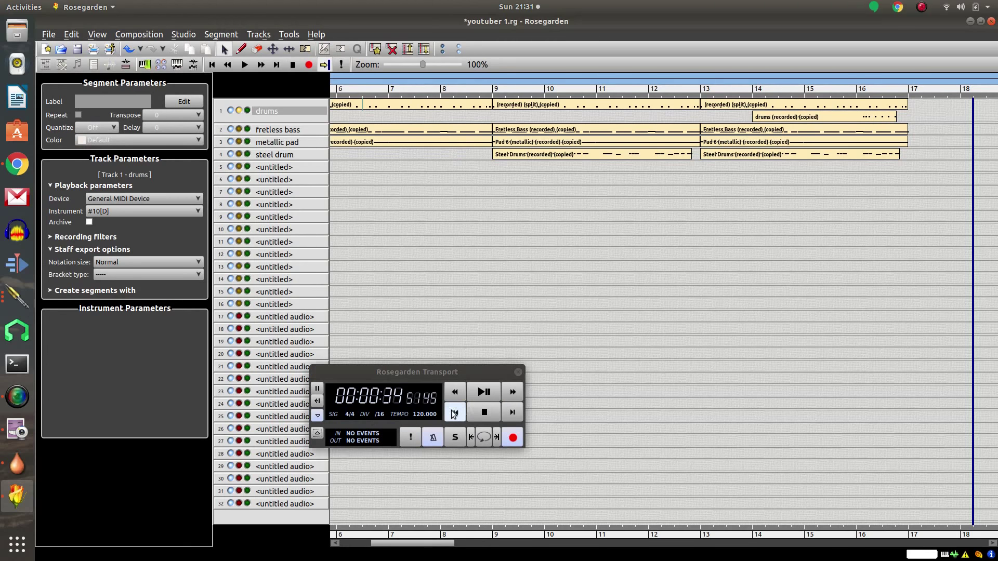
click(485, 393)
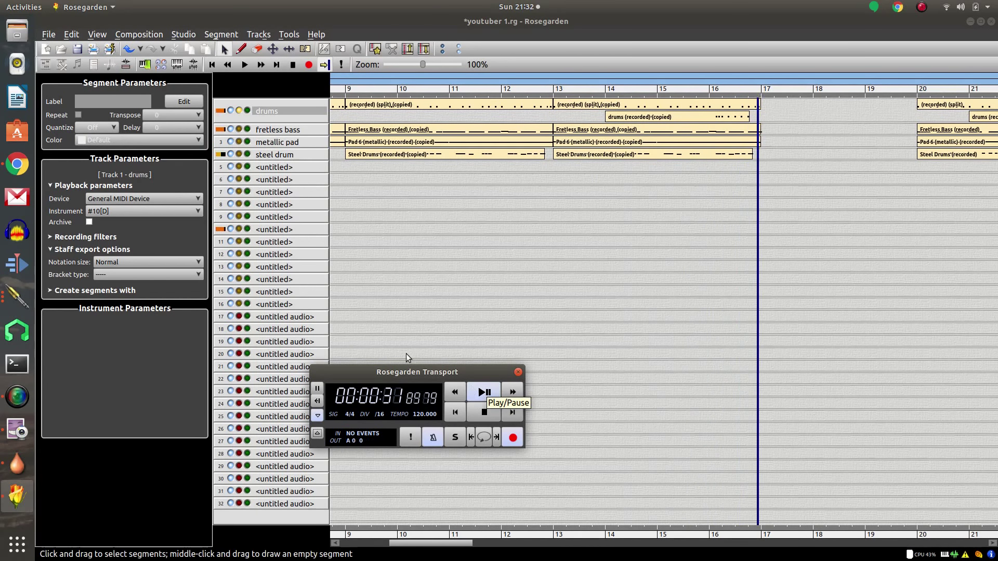
click(479, 412)
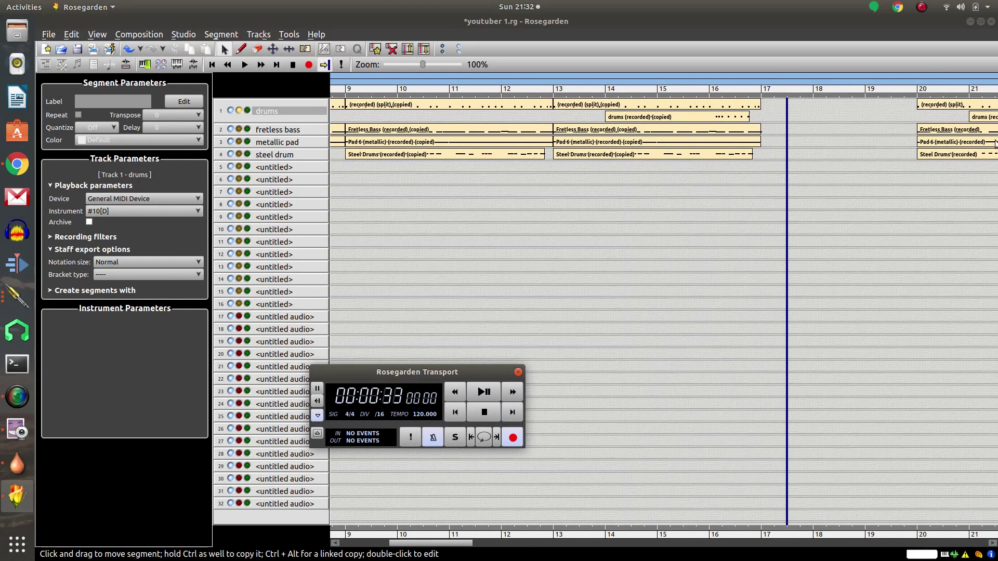
Step: Move all drums, fretless bass, metallic pad and steel drum segments of the bar 20 section to start at bar 17
click(950, 107)
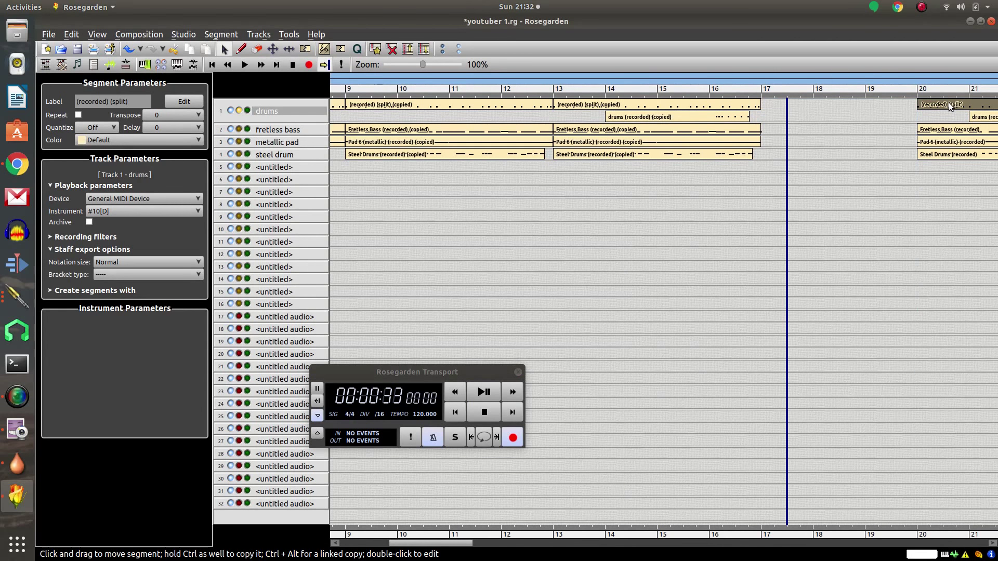
shift+click(978, 131)
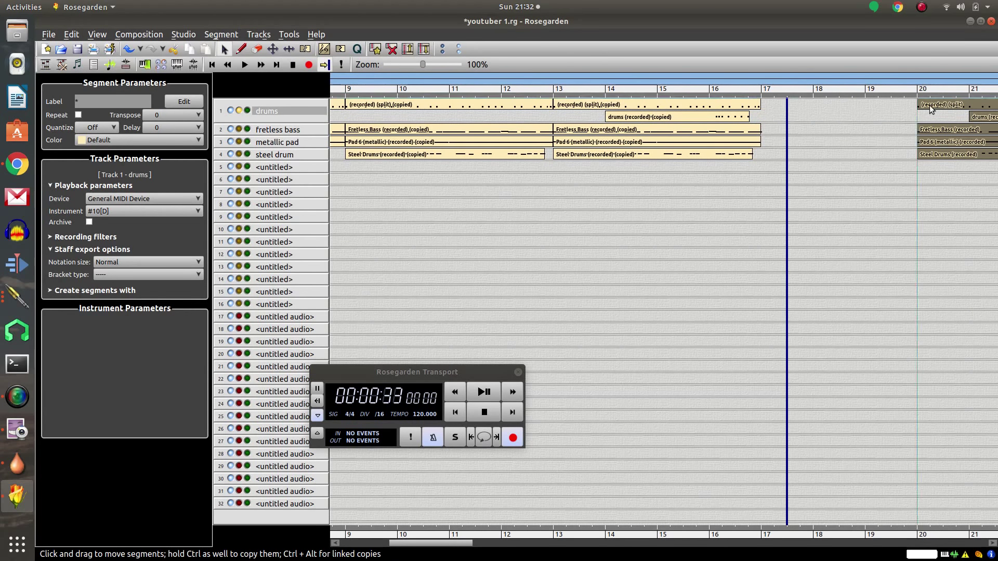
drag(924, 108, 763, 110)
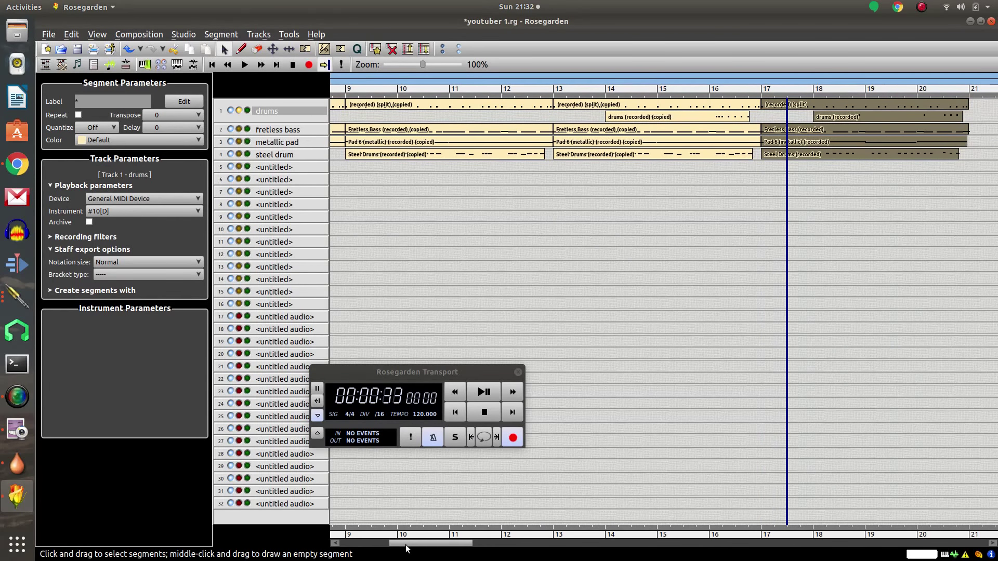
Step: Move the whole group of segments at bar 24 to a later position, just before bar 29
drag(407, 548, 474, 550)
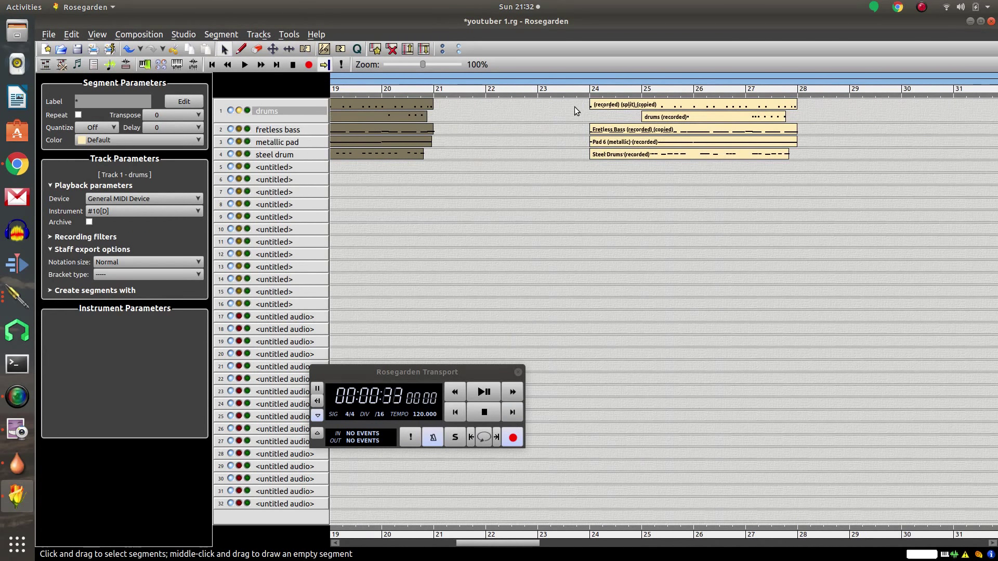
drag(575, 109, 797, 214)
drag(617, 107, 946, 104)
Step: Copy both drums segments and the fretless bass, metallic pad and steel drum segments of the bar 17 section to bar 21
drag(535, 546, 495, 548)
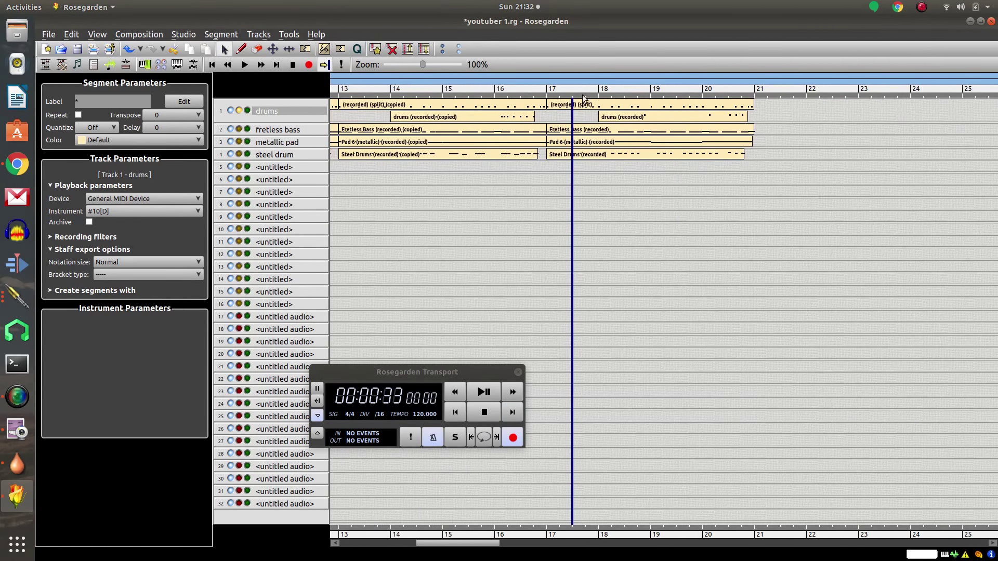
click(561, 104)
shift+click(630, 118)
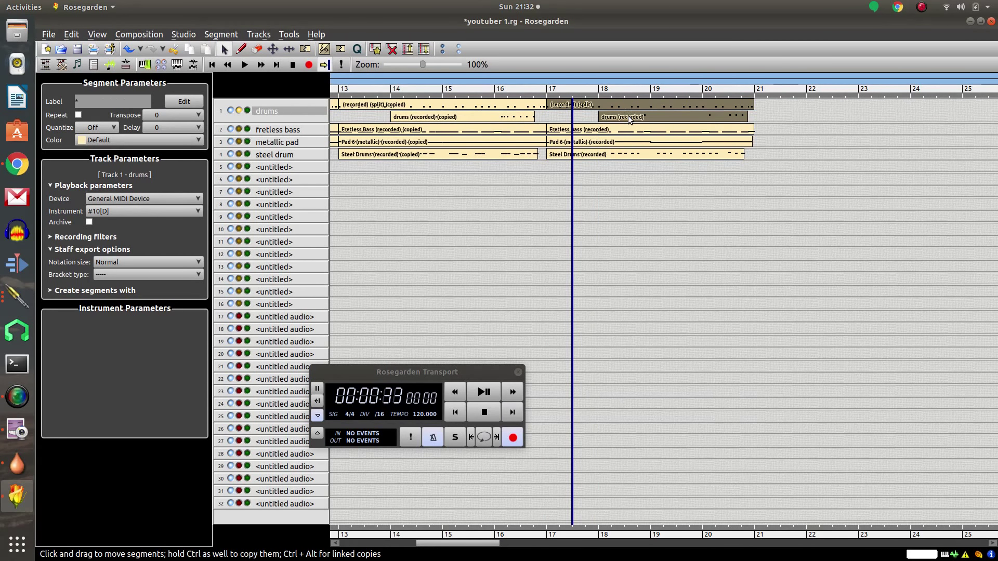
shift+click(618, 131)
shift+click(615, 143)
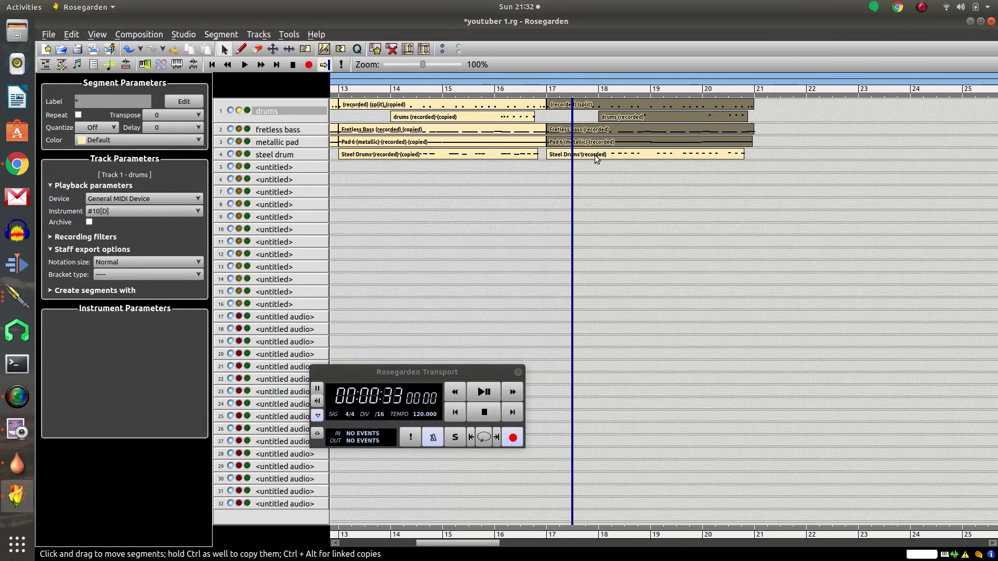
shift+click(597, 156)
drag(555, 102, 760, 114)
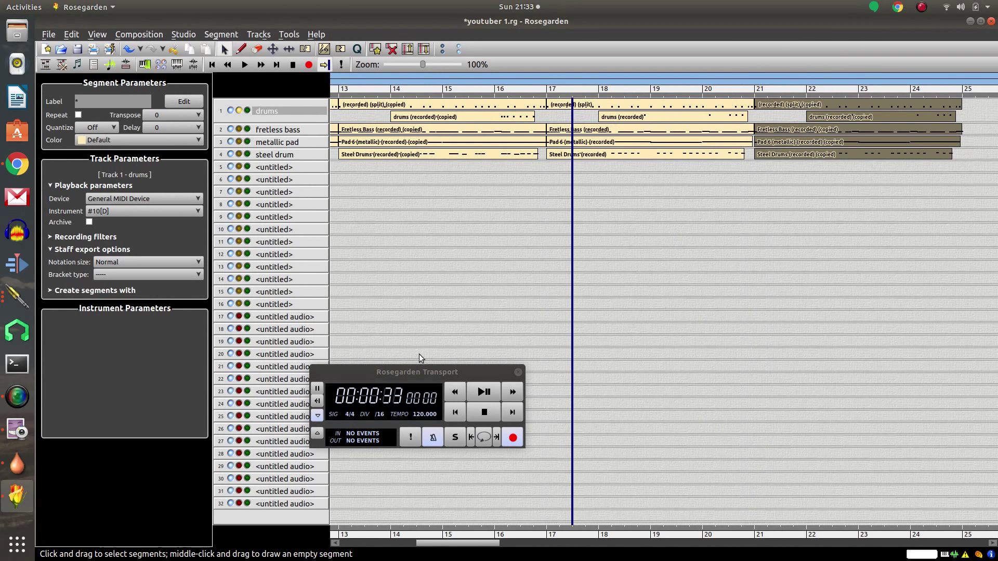
Step: Play the extended arrangement from the beginning and stop the transport in bar 25
click(455, 412)
click(490, 397)
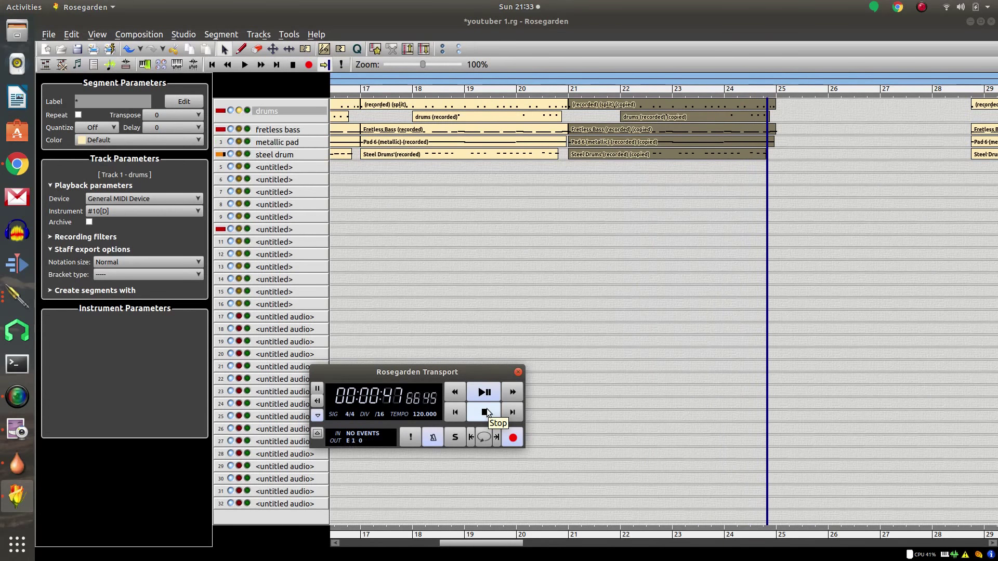
click(485, 412)
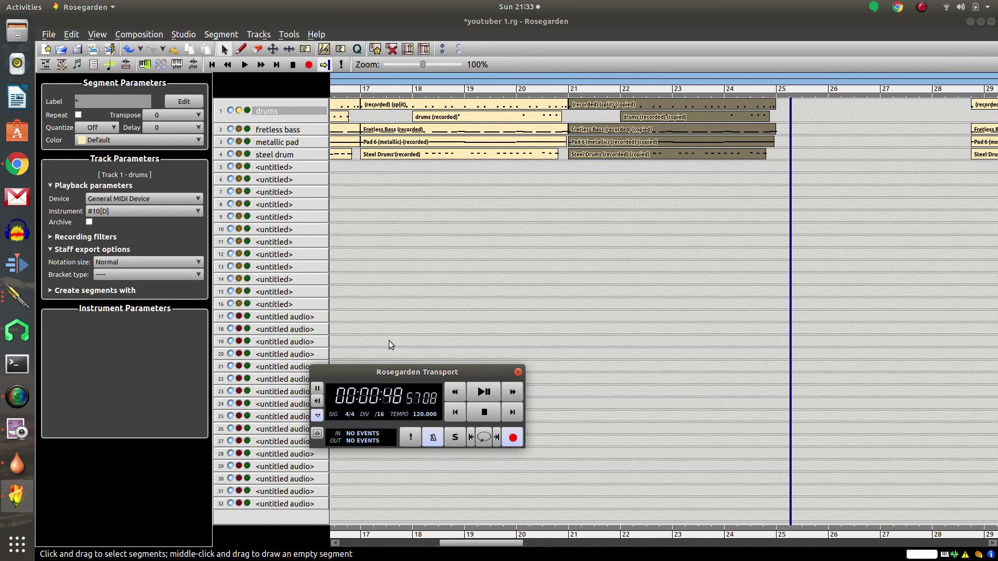
Step: Select the drums track and save the composition
click(274, 170)
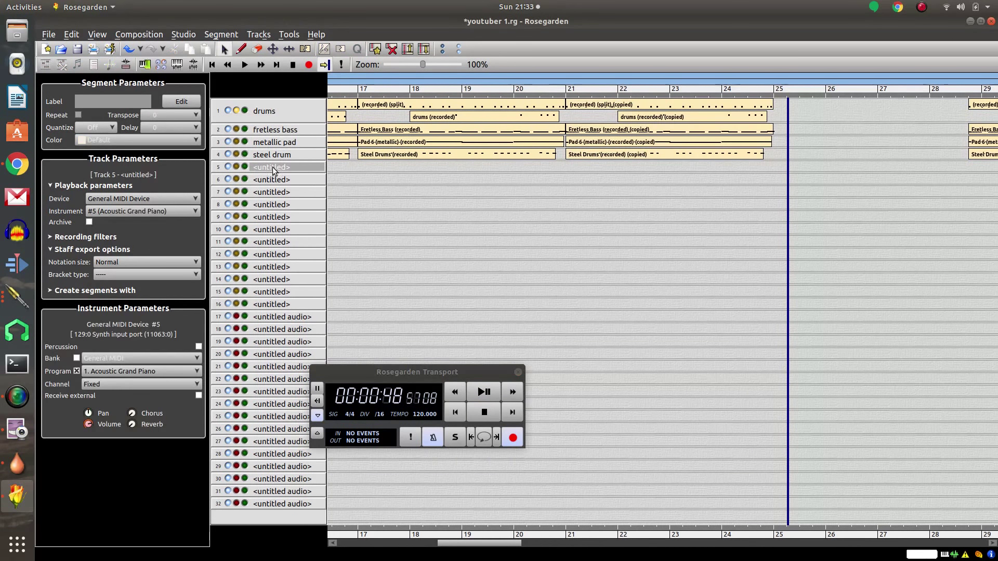
click(269, 113)
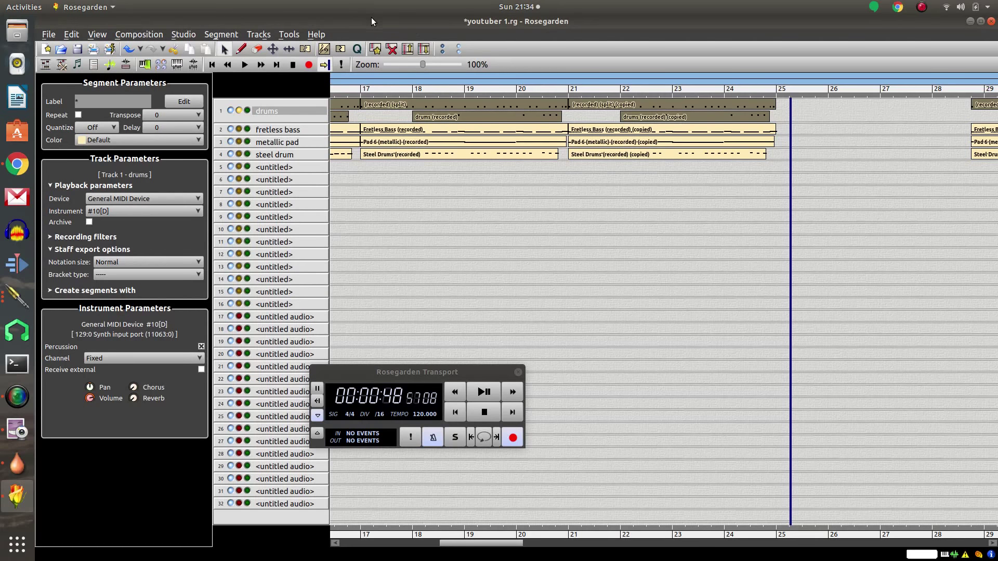
key(ctrl+s)
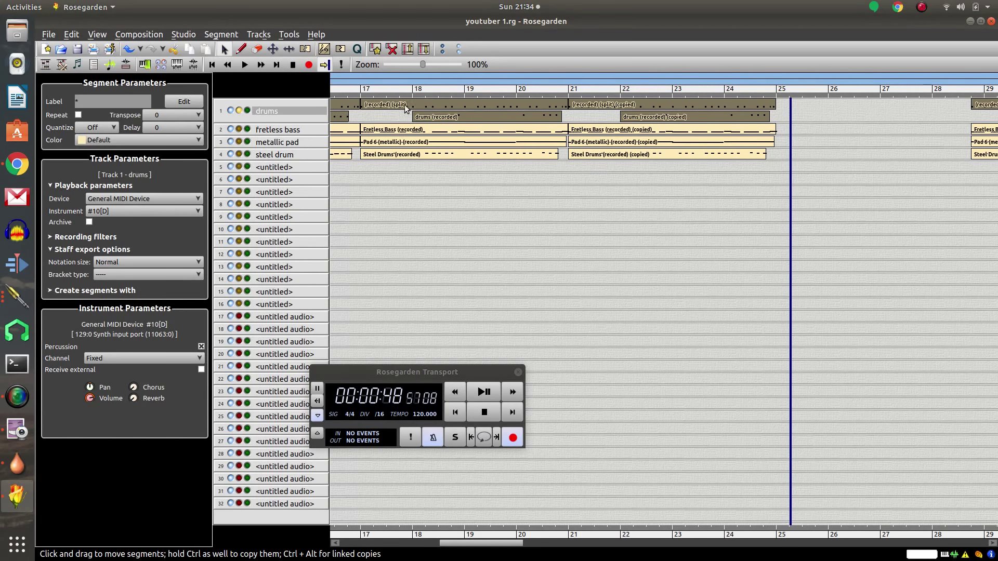
click(404, 134)
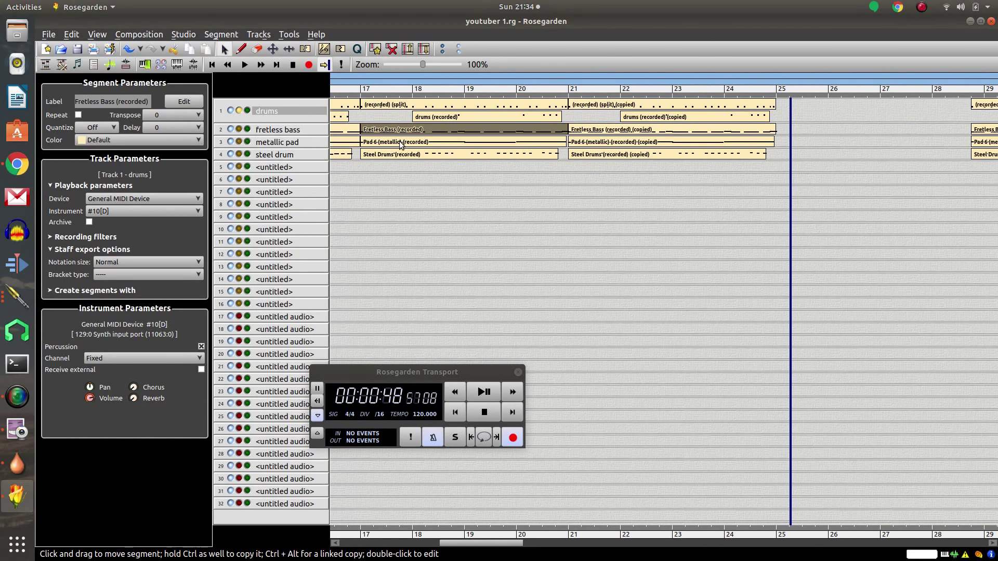
click(402, 144)
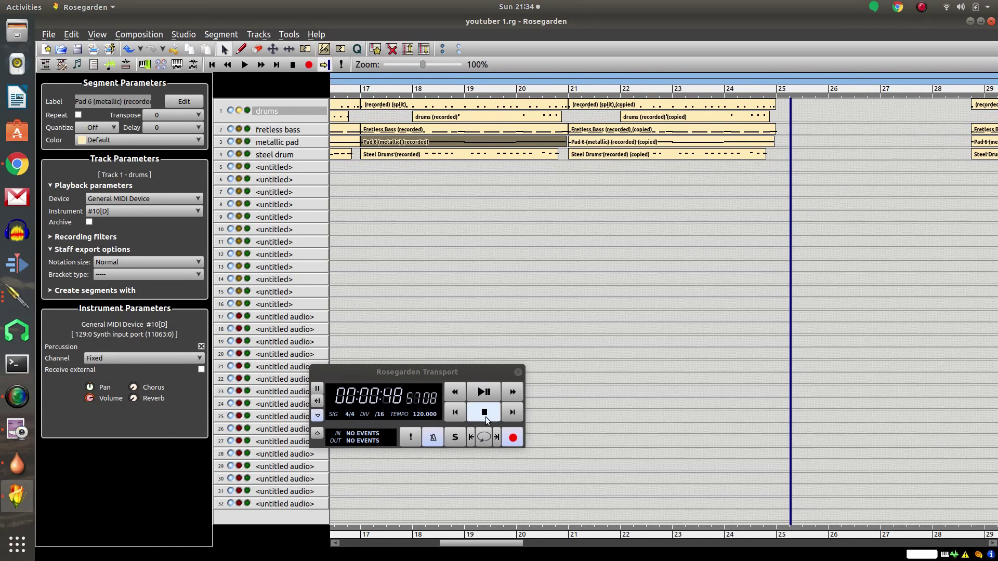
Step: Restore the Rosegarden window from its maximized size and move the Take a Photo webcam window partly over it
click(980, 21)
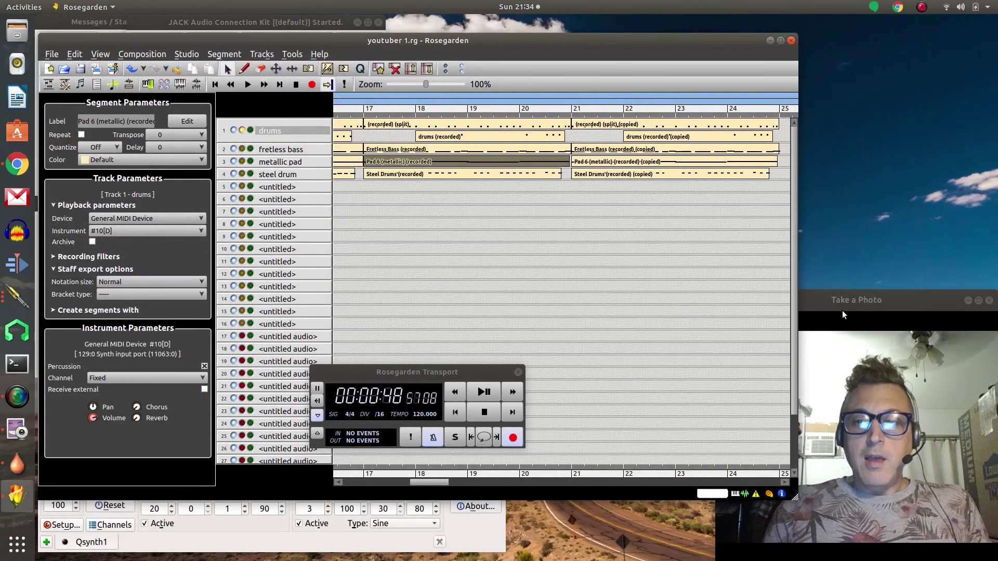
drag(843, 302, 810, 304)
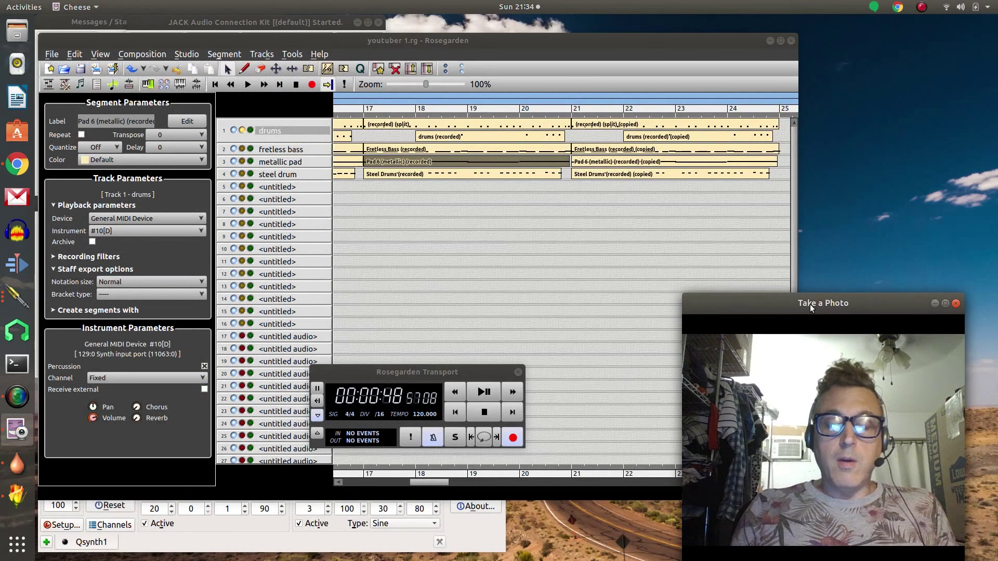